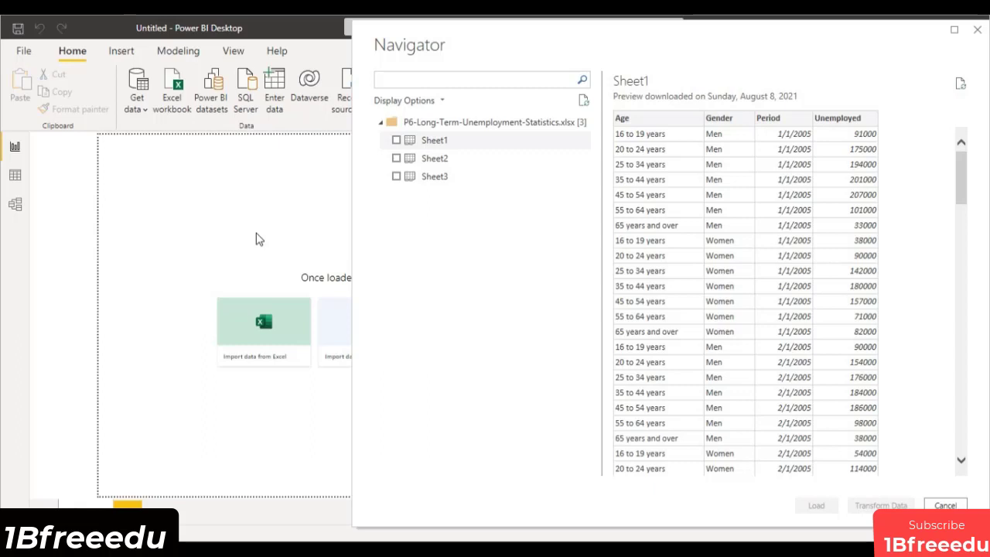
- Preview the three sheets of P6-Long-Term-Unemployment-Statistics.xlsx, select only Sheet1 and open it for data transformation
{"action": "left_click_drag", "start_coordinate": [456, 52], "coordinate": [282, 53]}
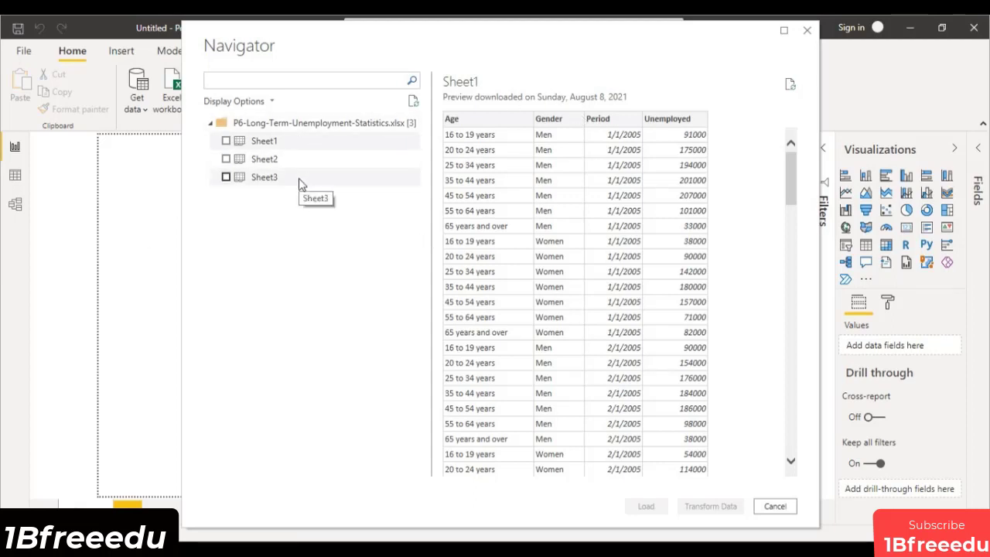
{"action": "left_click", "coordinate": [287, 162]}
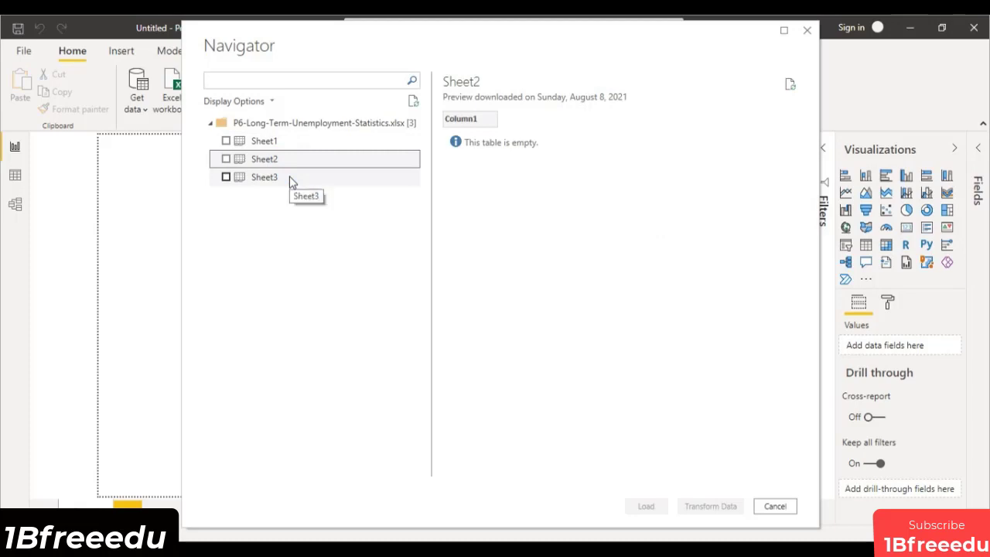
{"action": "left_click", "coordinate": [292, 181]}
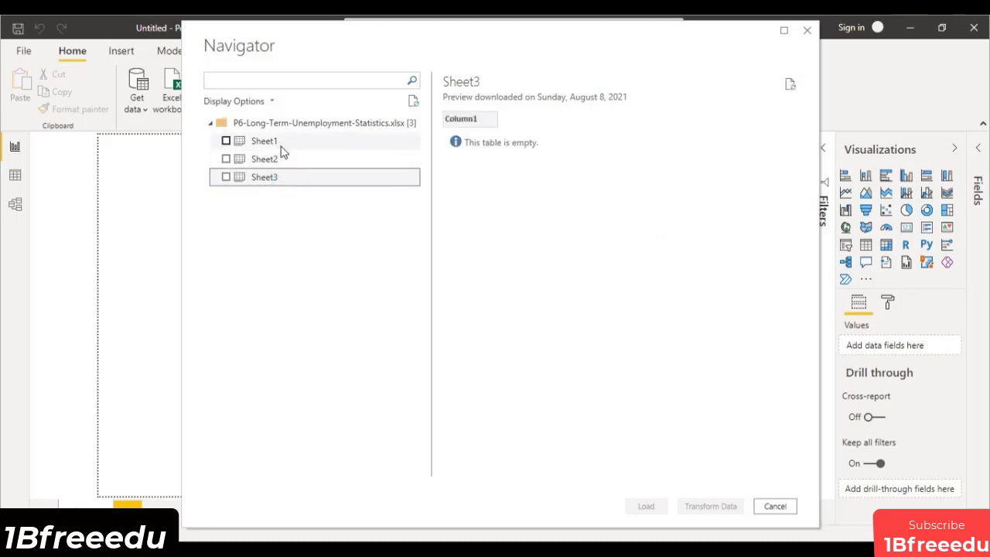
{"action": "left_click", "coordinate": [281, 150]}
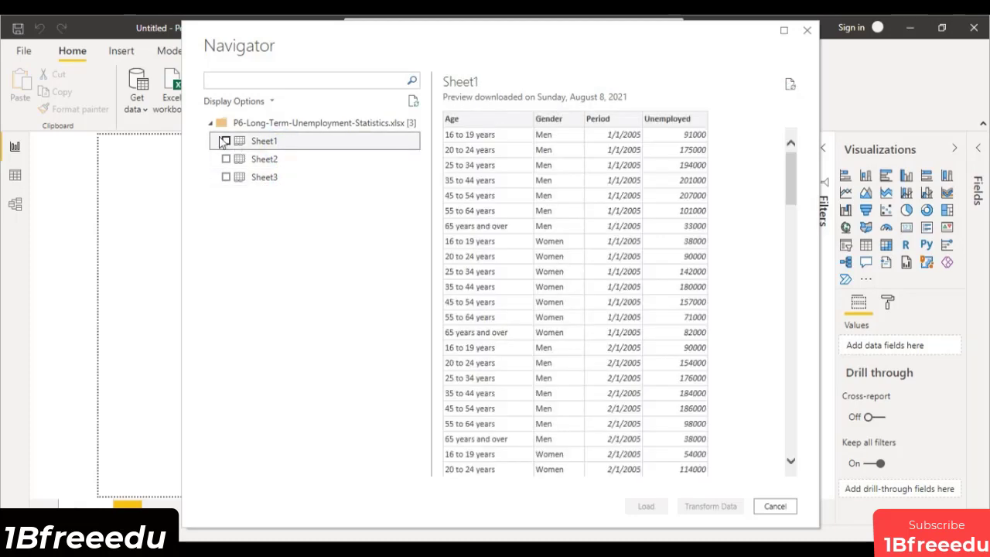
{"action": "left_click", "coordinate": [226, 141]}
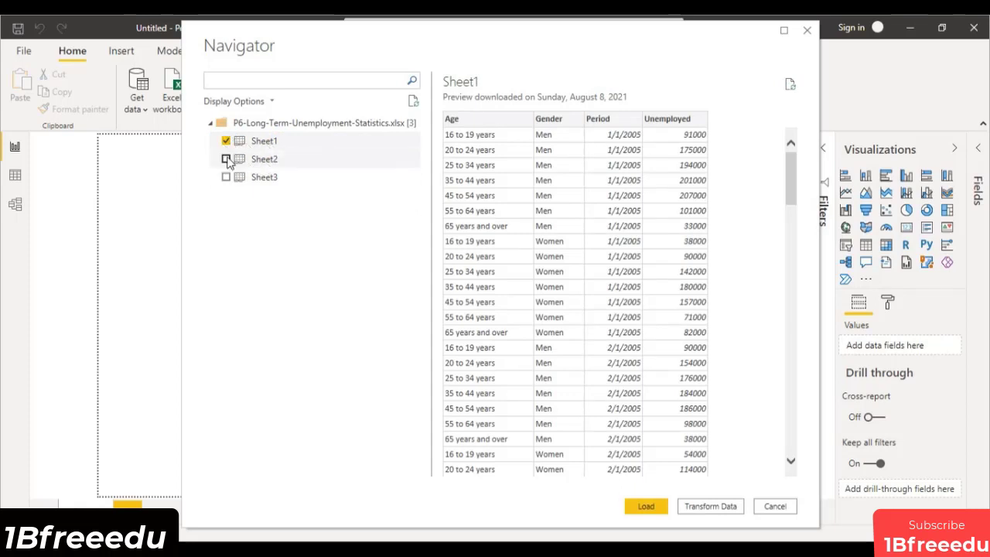
{"action": "left_click", "coordinate": [712, 507]}
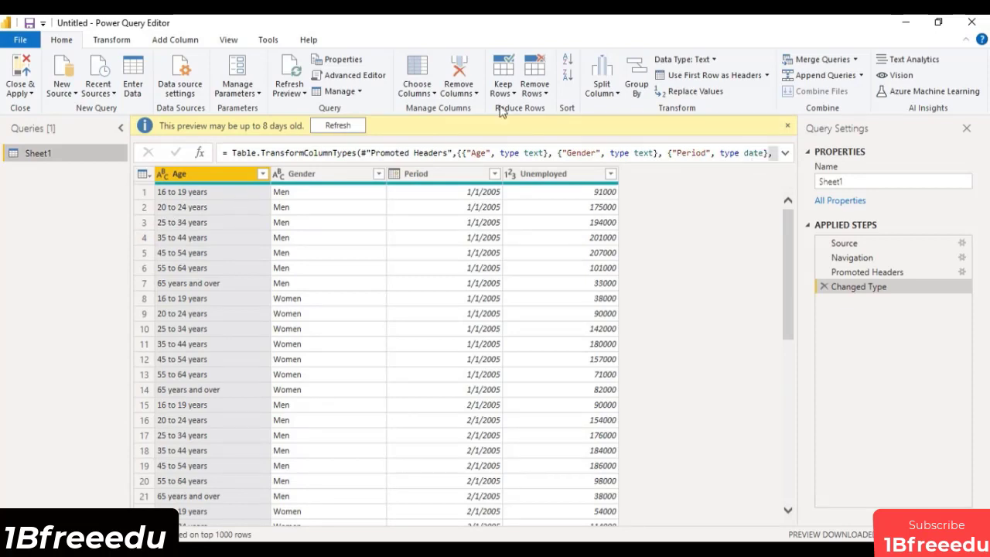
- Refresh the outdated Sheet1 data preview and look through its rows
{"action": "left_click", "coordinate": [334, 126]}
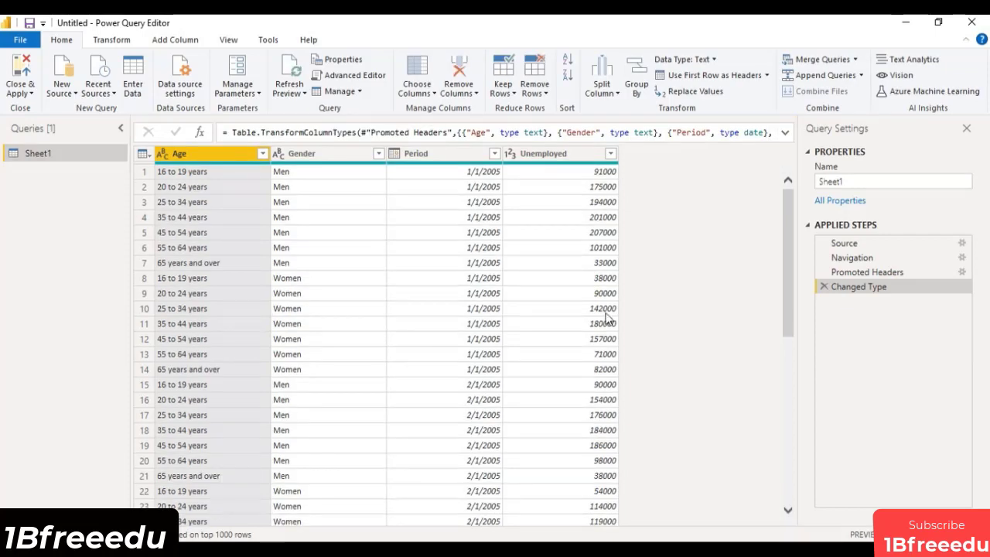
{"action": "scroll", "coordinate": [677, 348], "scroll_direction": "down", "scroll_amount": 10}
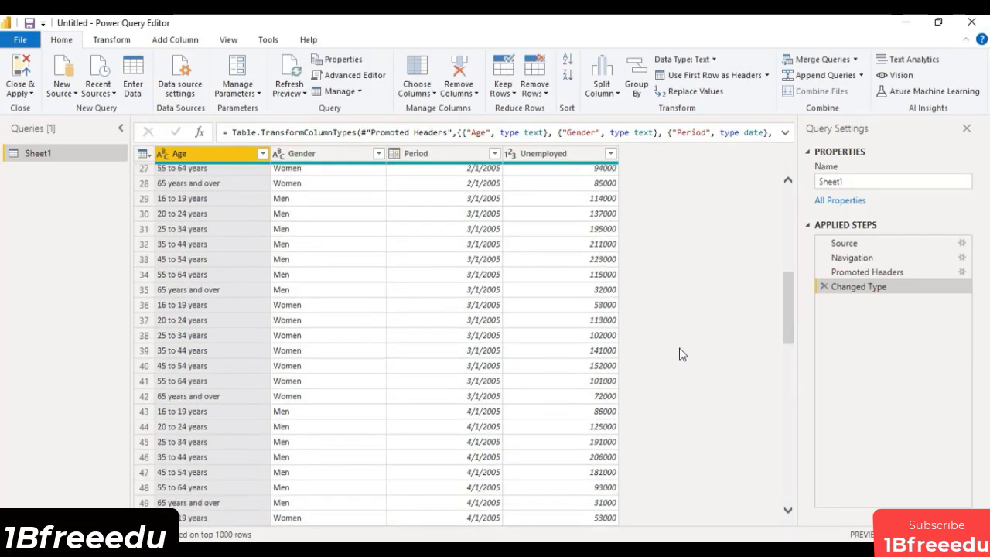
{"action": "scroll", "coordinate": [649, 341], "scroll_direction": "up", "scroll_amount": 10}
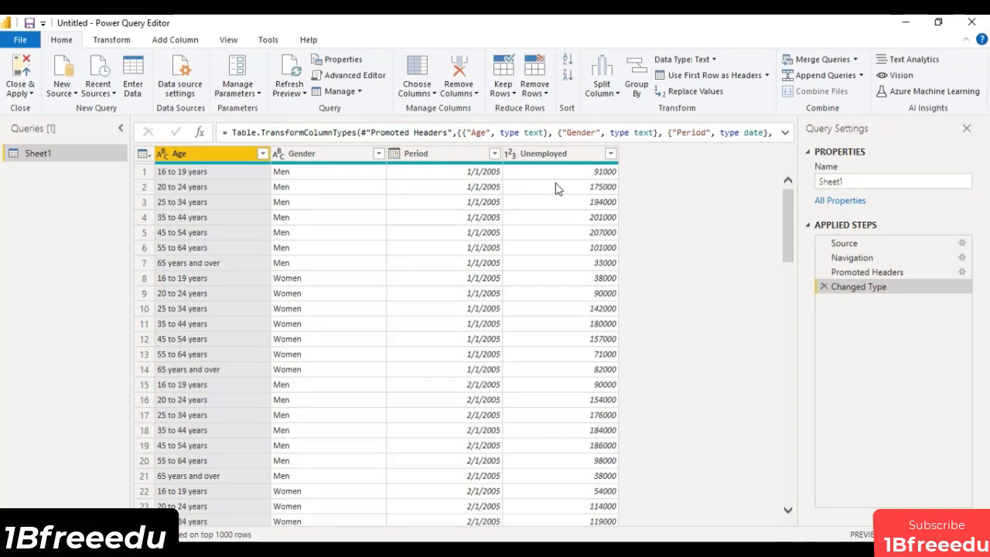
- Examine the range of dates in the Period column's filter list, loading the complete set of values, without applying a filter
{"action": "left_click", "coordinate": [495, 154]}
{"action": "scroll", "coordinate": [407, 328], "scroll_direction": "down", "scroll_amount": 10}
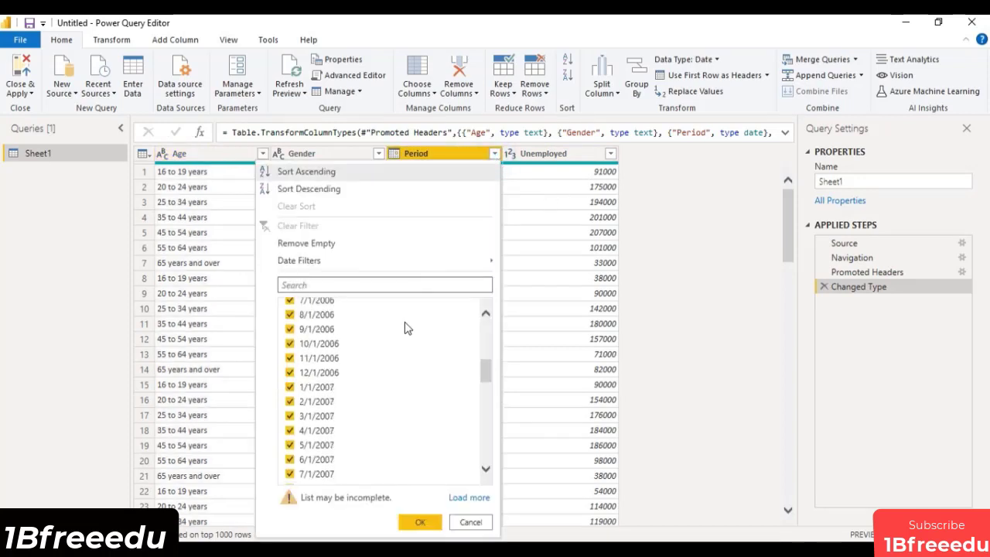
{"action": "scroll", "coordinate": [408, 328], "scroll_direction": "down", "scroll_amount": 9}
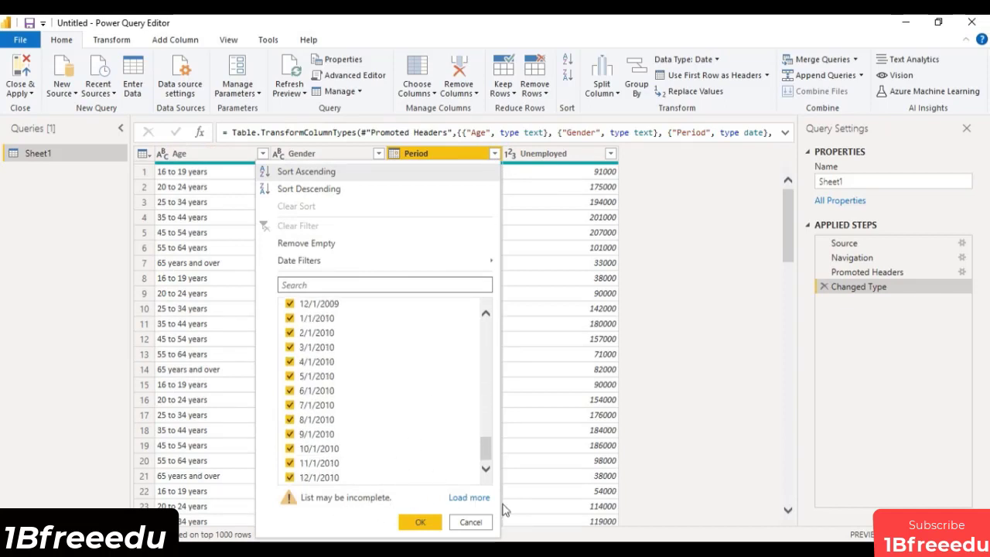
{"action": "left_click", "coordinate": [467, 498]}
{"action": "scroll", "coordinate": [402, 448], "scroll_direction": "down", "scroll_amount": 4}
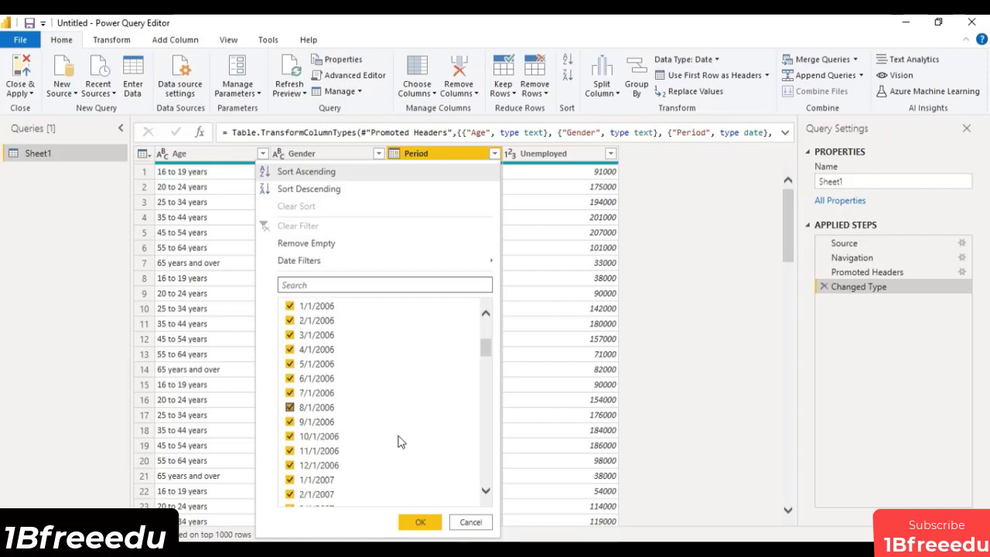
{"action": "scroll", "coordinate": [400, 441], "scroll_direction": "down", "scroll_amount": 2}
{"action": "left_click_drag", "start_coordinate": [486, 384], "coordinate": [487, 495]}
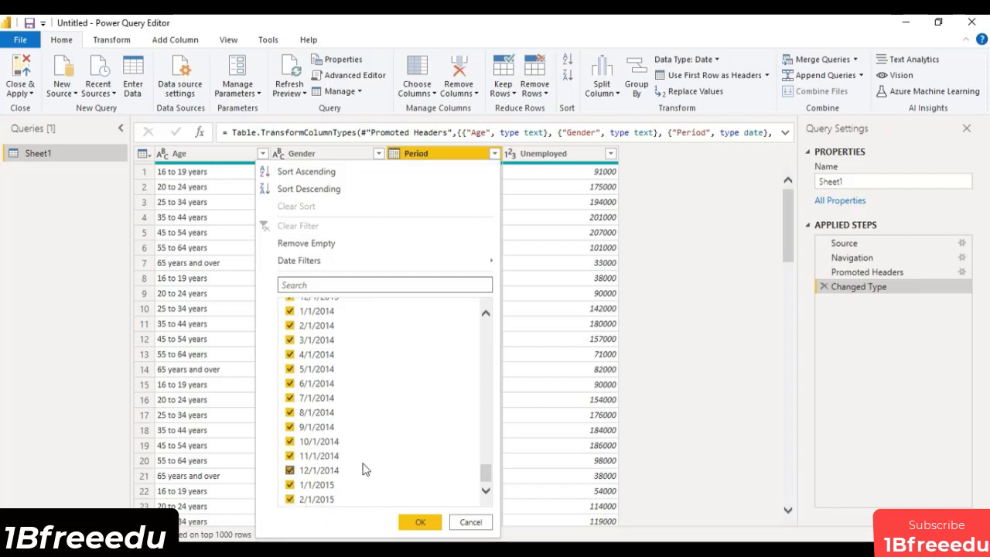
{"action": "scroll", "coordinate": [422, 422], "scroll_direction": "up", "scroll_amount": 5}
{"action": "scroll", "coordinate": [418, 424], "scroll_direction": "up", "scroll_amount": 1}
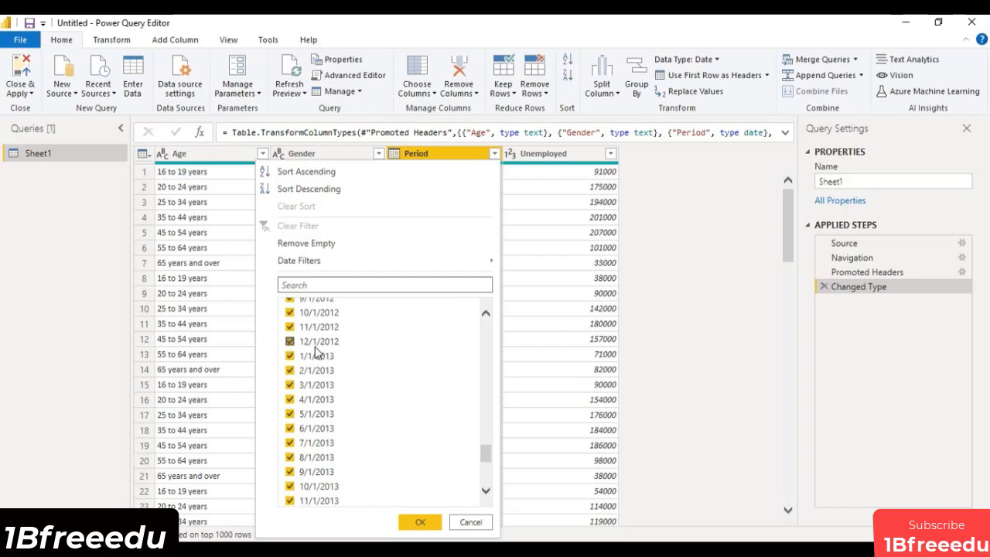
{"action": "scroll", "coordinate": [402, 387], "scroll_direction": "up", "scroll_amount": 3}
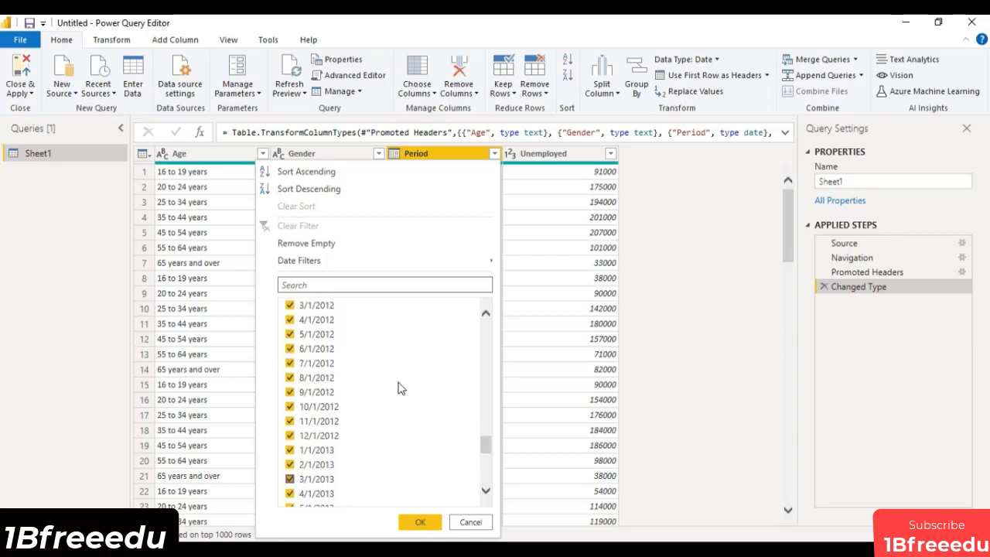
{"action": "scroll", "coordinate": [401, 388], "scroll_direction": "up", "scroll_amount": 12}
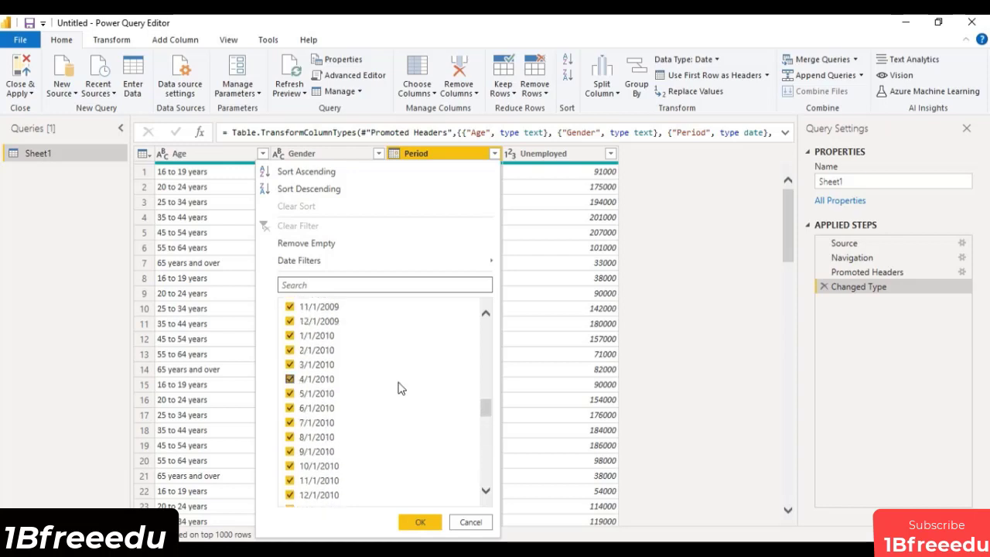
{"action": "scroll", "coordinate": [402, 387], "scroll_direction": "up", "scroll_amount": 2}
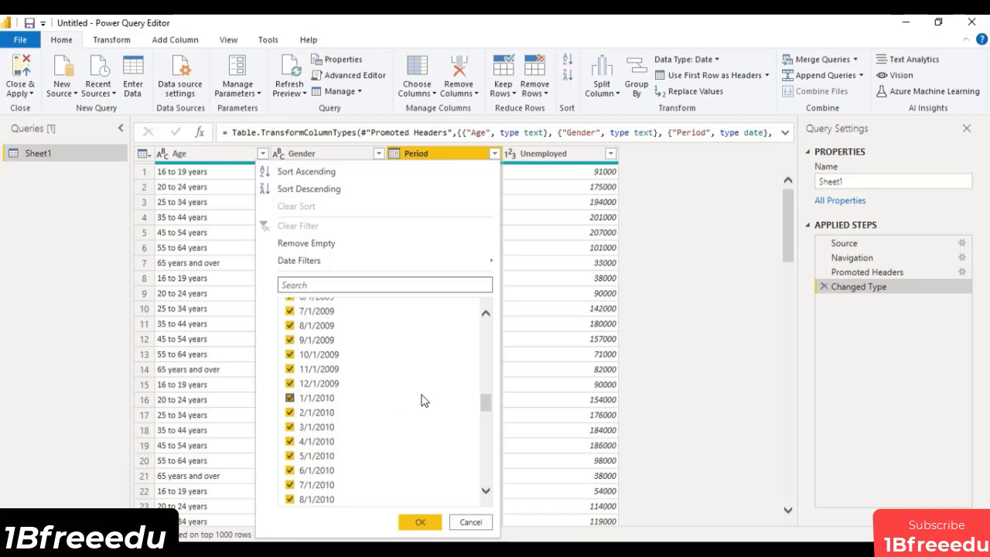
{"action": "left_click", "coordinate": [497, 156]}
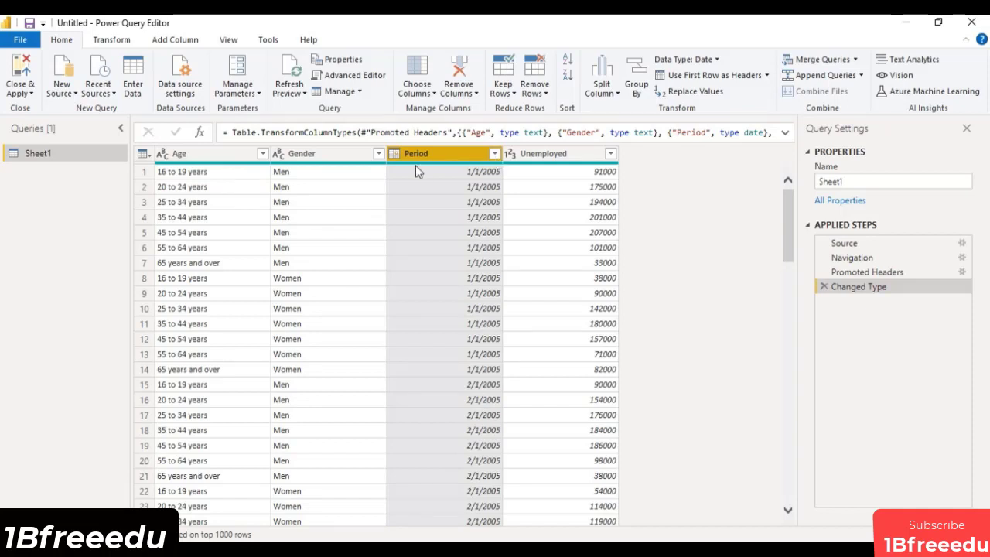
- Split the Period column at each occurrence of the custom delimiter "/", with the quote character set to None
{"action": "left_click", "coordinate": [109, 40]}
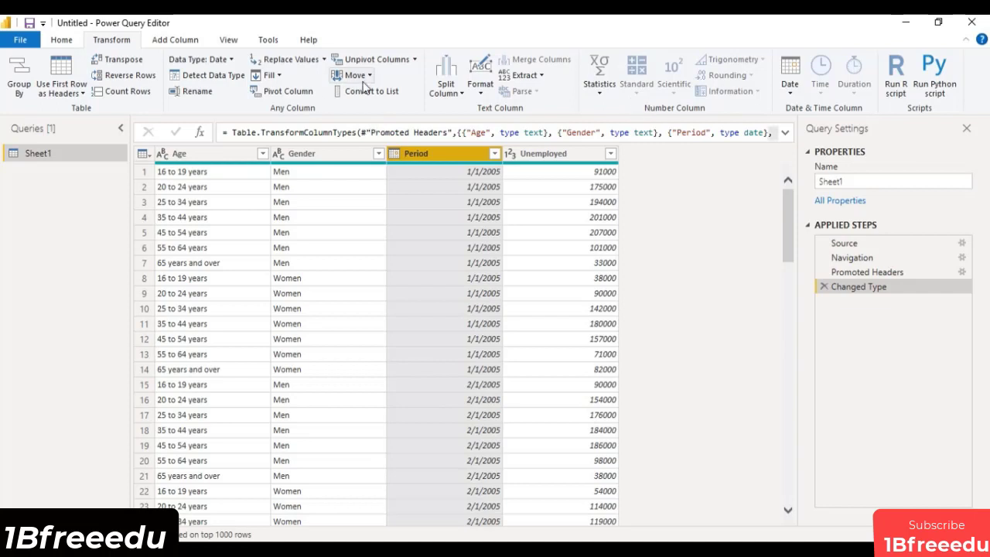
{"action": "left_click", "coordinate": [447, 90]}
{"action": "left_click", "coordinate": [470, 109]}
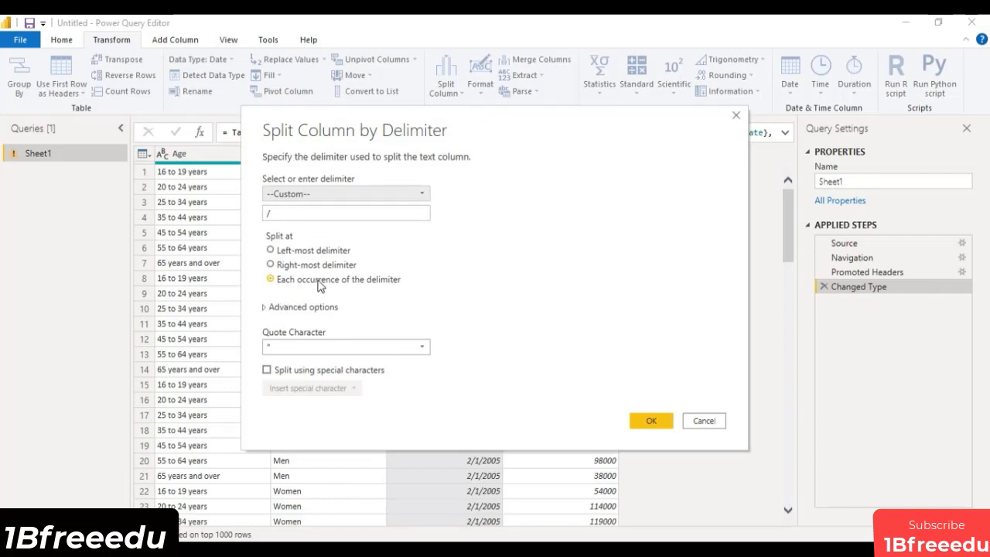
{"action": "left_click", "coordinate": [387, 348]}
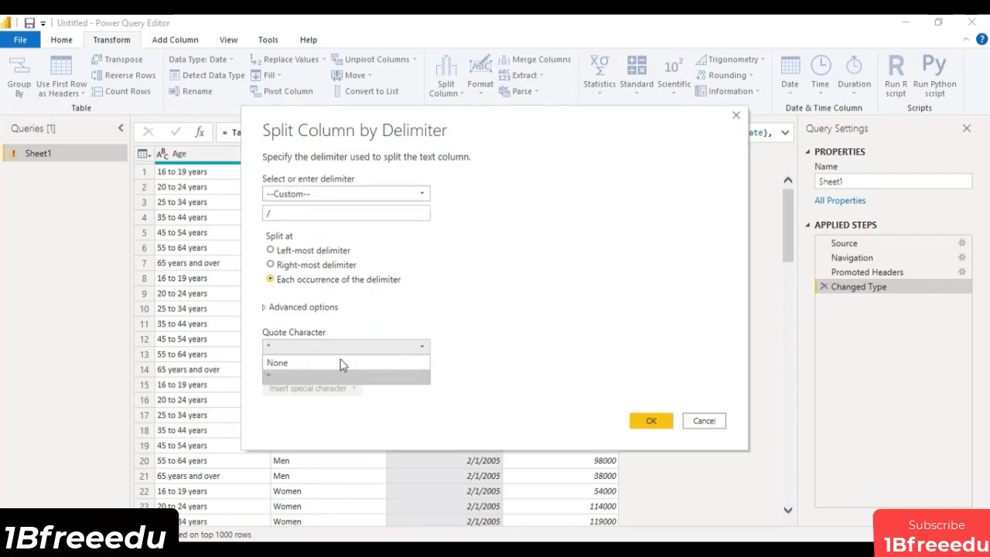
{"action": "left_click", "coordinate": [320, 365]}
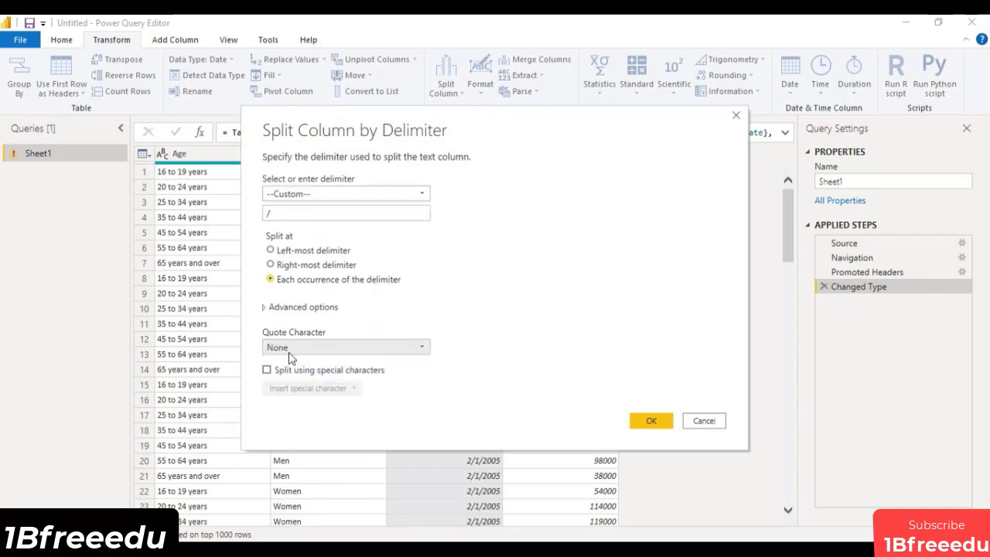
{"action": "left_click", "coordinate": [644, 423]}
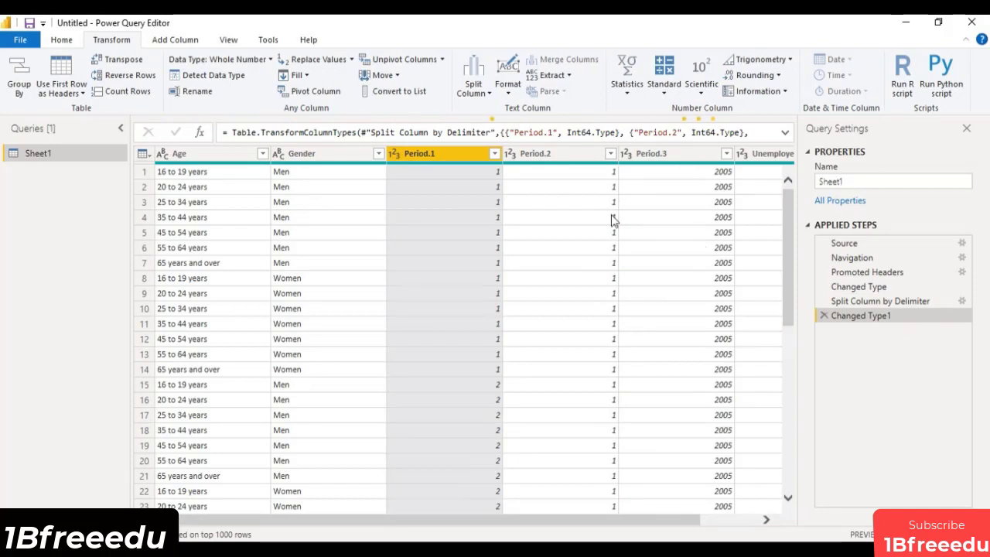
- Check the split Period columns and remove the Period.2 column
{"action": "scroll", "coordinate": [586, 266], "scroll_direction": "down", "scroll_amount": 9}
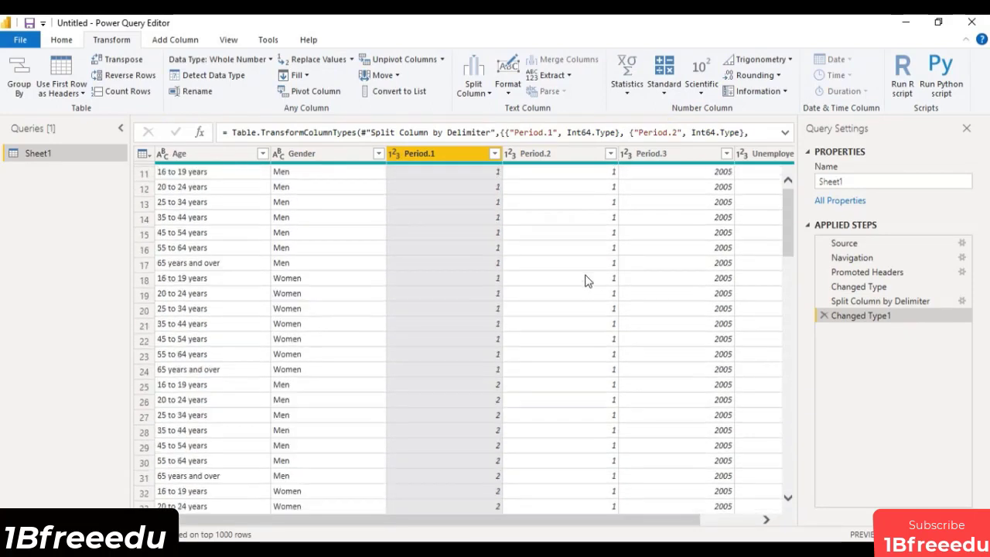
{"action": "left_click", "coordinate": [588, 153]}
{"action": "right_click", "coordinate": [588, 154]}
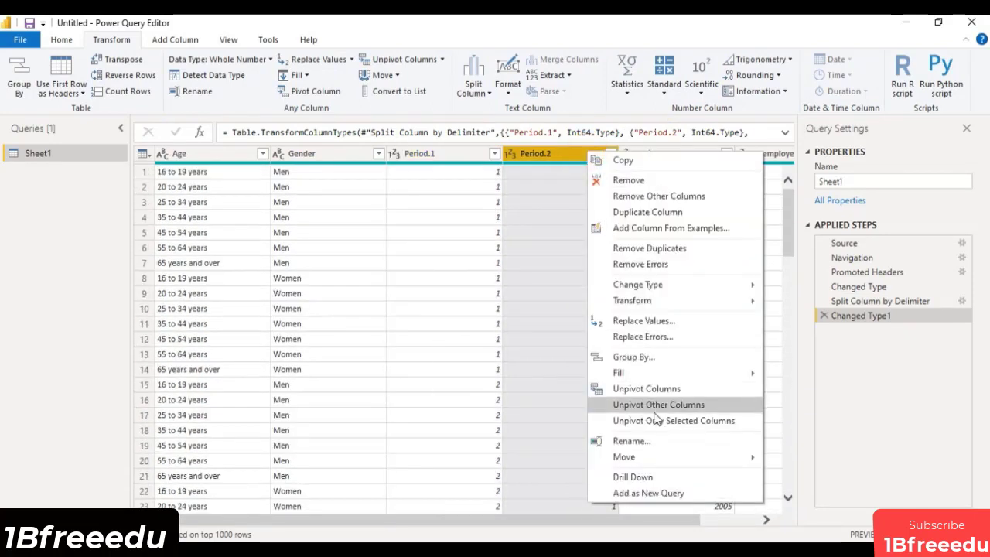
{"action": "left_click", "coordinate": [642, 181]}
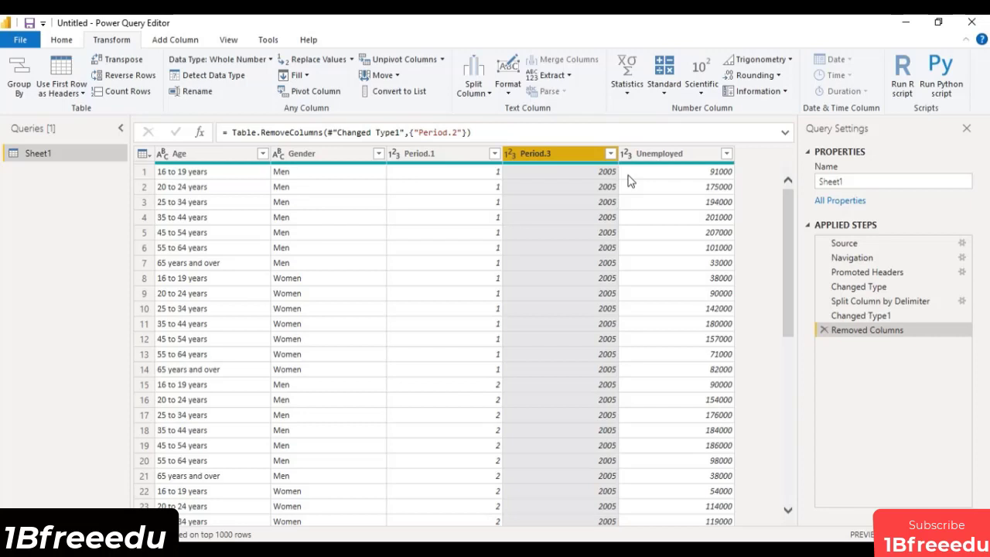
- Rename the Period.1 column to Month and the Period.3 column to Year
{"action": "double_click", "coordinate": [459, 155]}
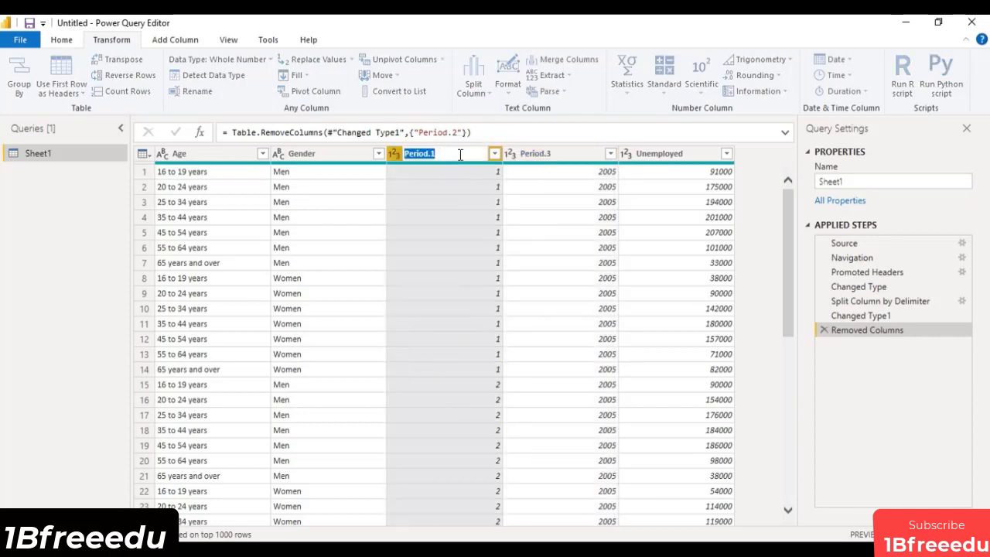
{"action": "type", "text": "Month"}
{"action": "key", "text": "Return"}
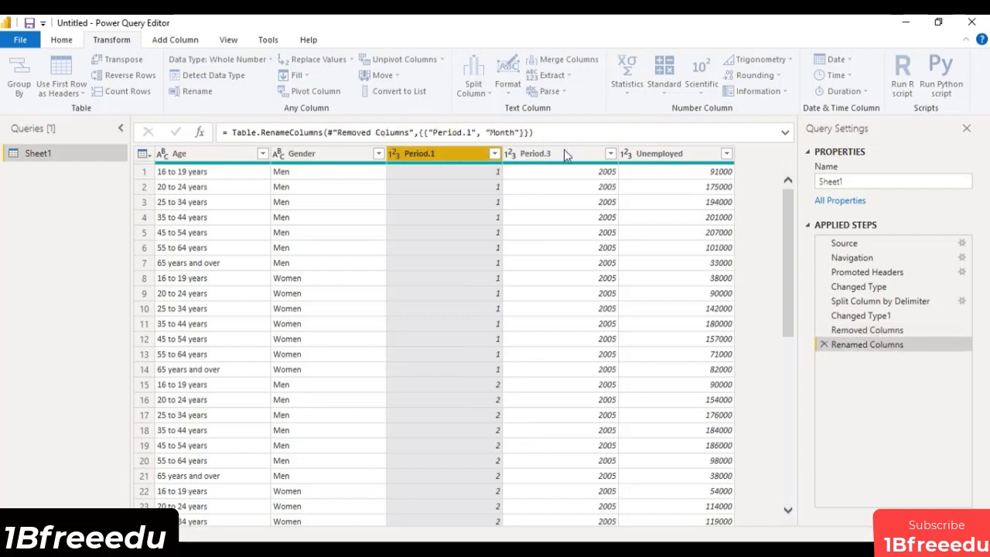
{"action": "double_click", "coordinate": [564, 153]}
{"action": "type", "text": "Year"}
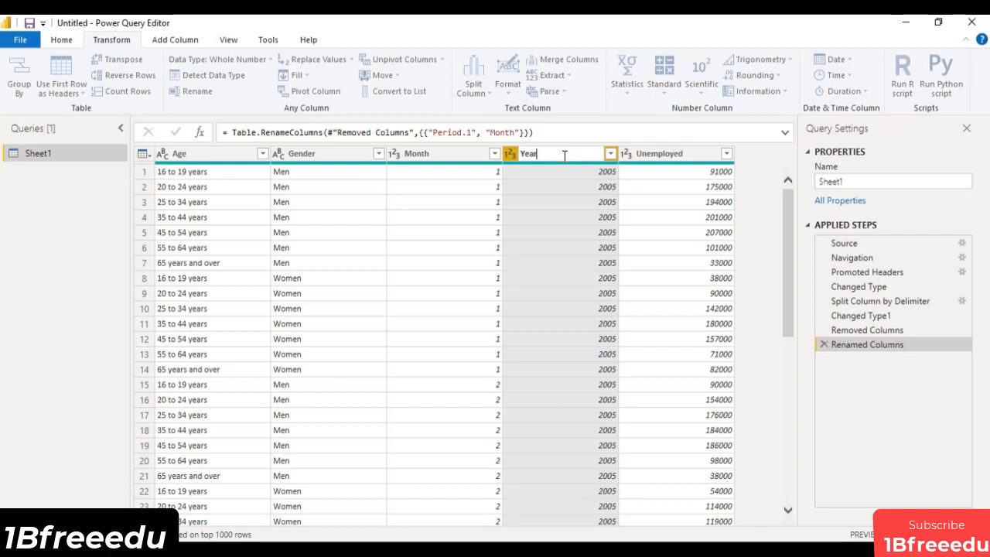
{"action": "key", "text": "Return"}
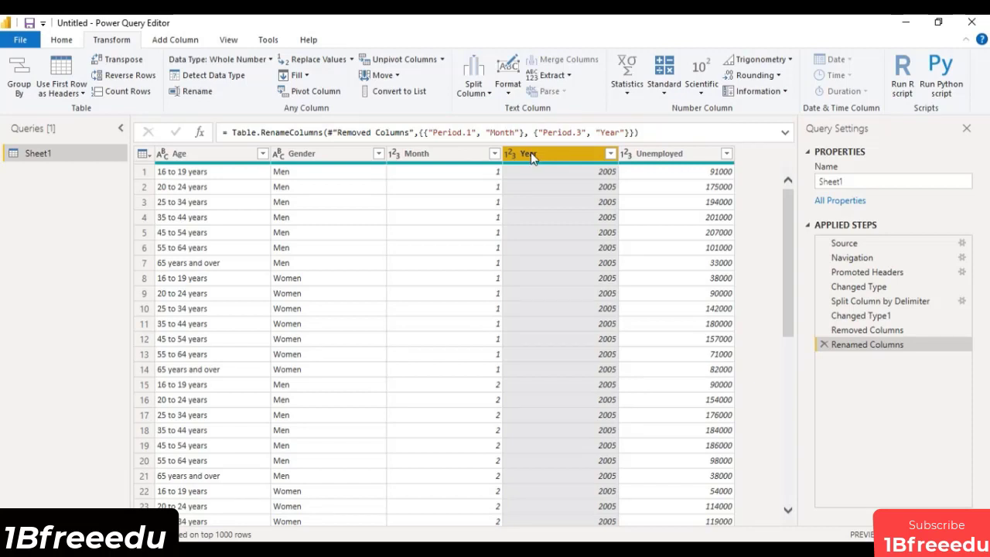
{"action": "left_click", "coordinate": [481, 354]}
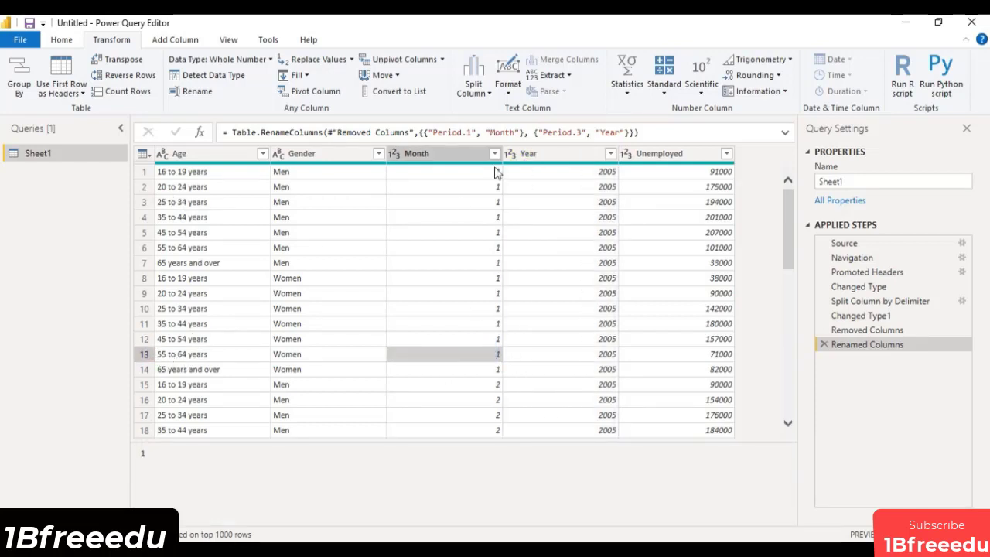
{"action": "left_click", "coordinate": [460, 172]}
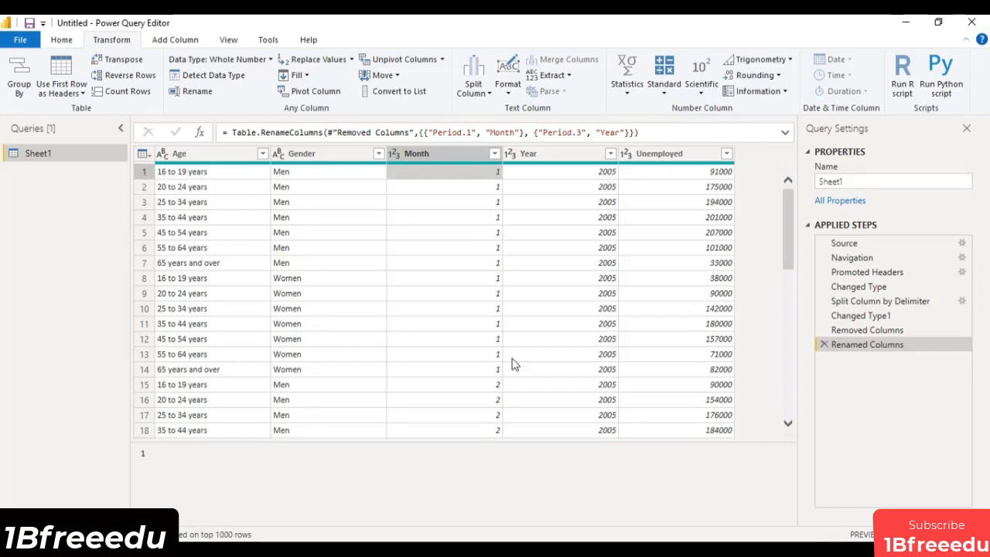
{"action": "left_click", "coordinate": [754, 203]}
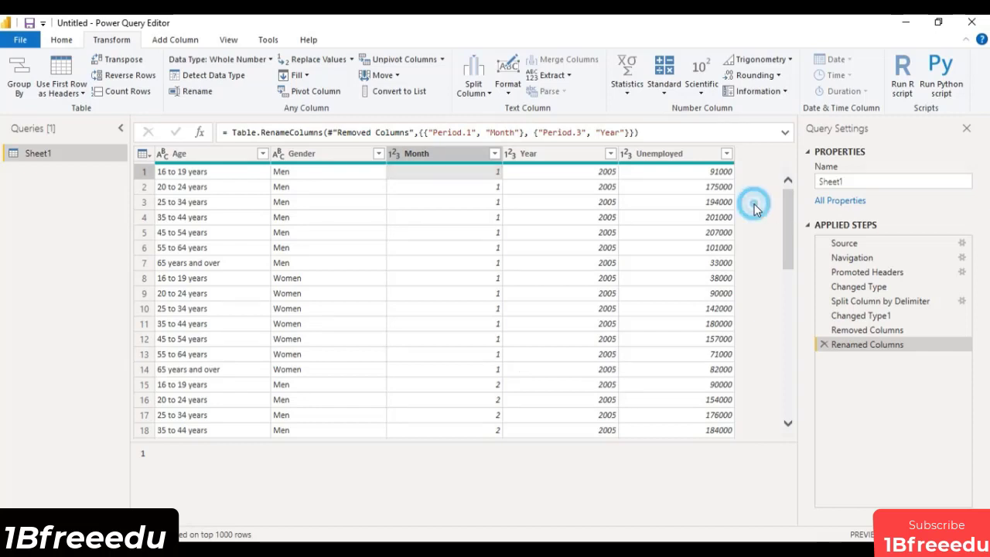
{"action": "left_click", "coordinate": [162, 40]}
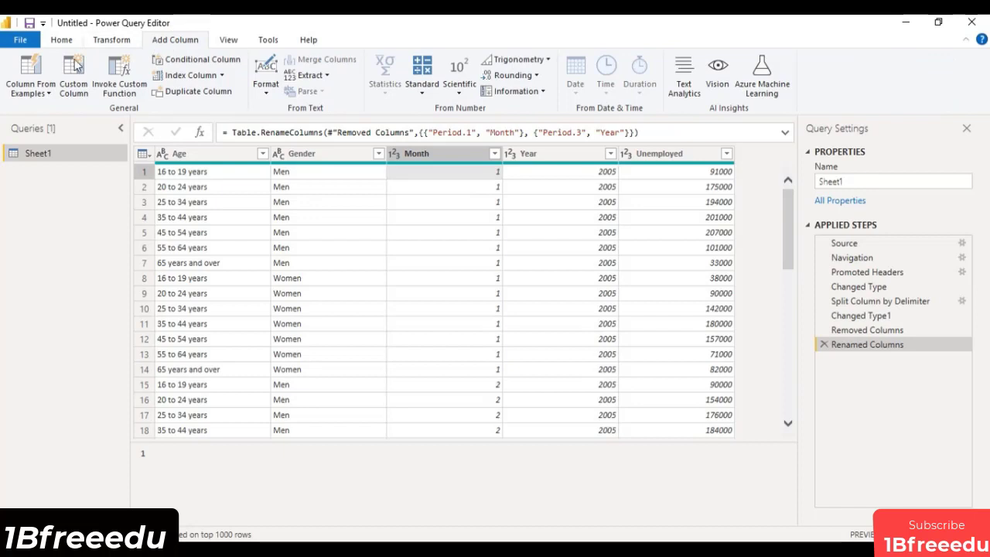
{"action": "left_click", "coordinate": [75, 88]}
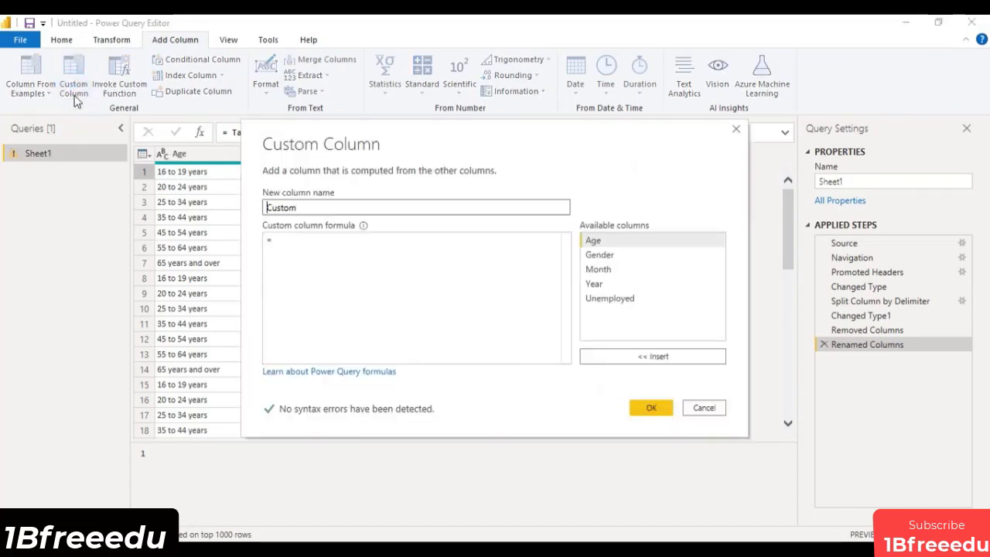
{"action": "left_click", "coordinate": [422, 257]}
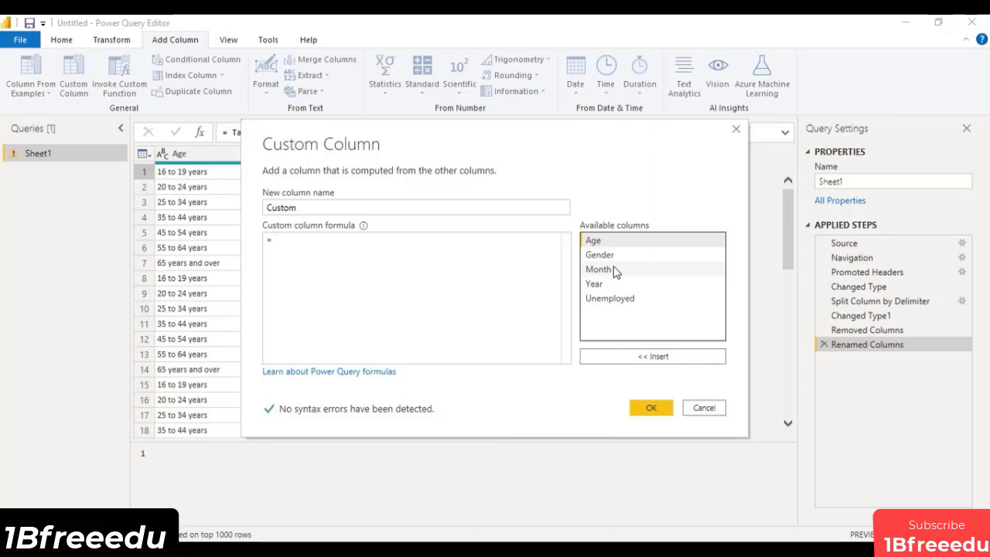
{"action": "left_click", "coordinate": [736, 130]}
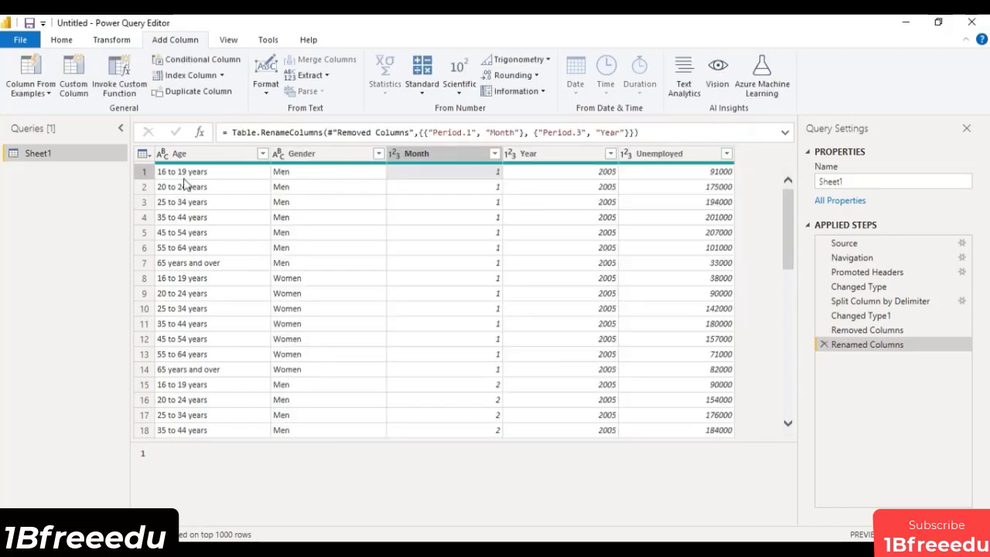
{"action": "left_click", "coordinate": [45, 85]}
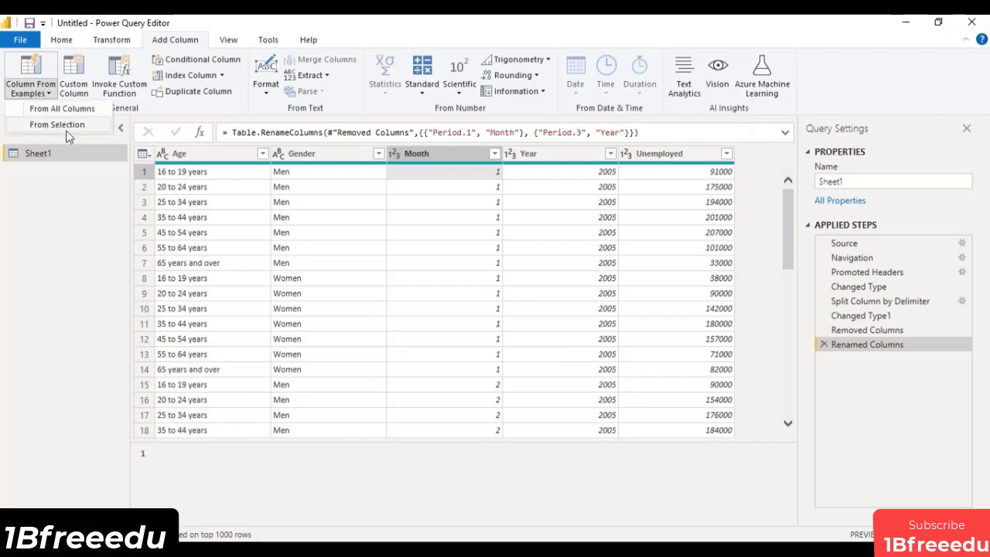
{"action": "left_click", "coordinate": [761, 222]}
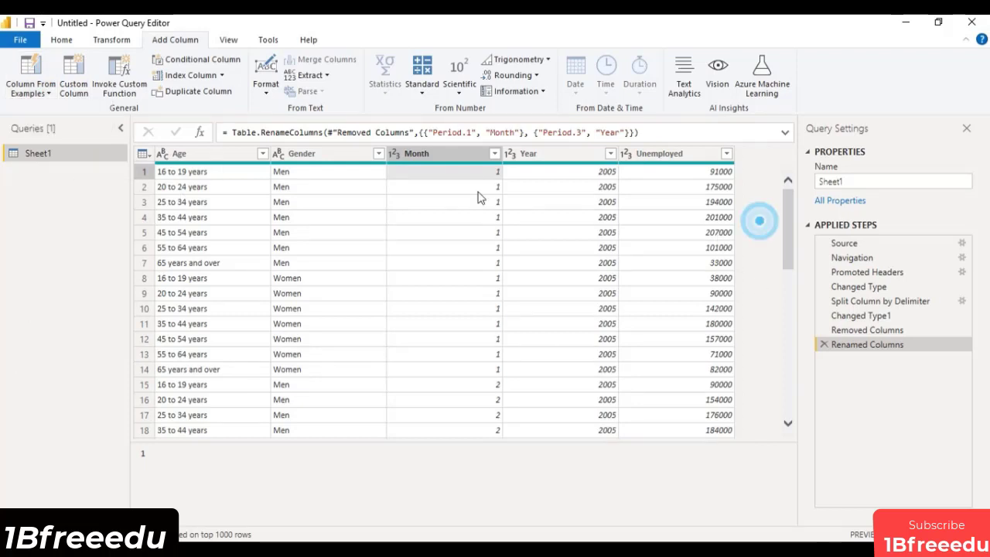
- Try a column from examples based on the Month and Year columns, giving Jan,2005 as the first row's example
{"action": "left_click", "coordinate": [418, 155]}
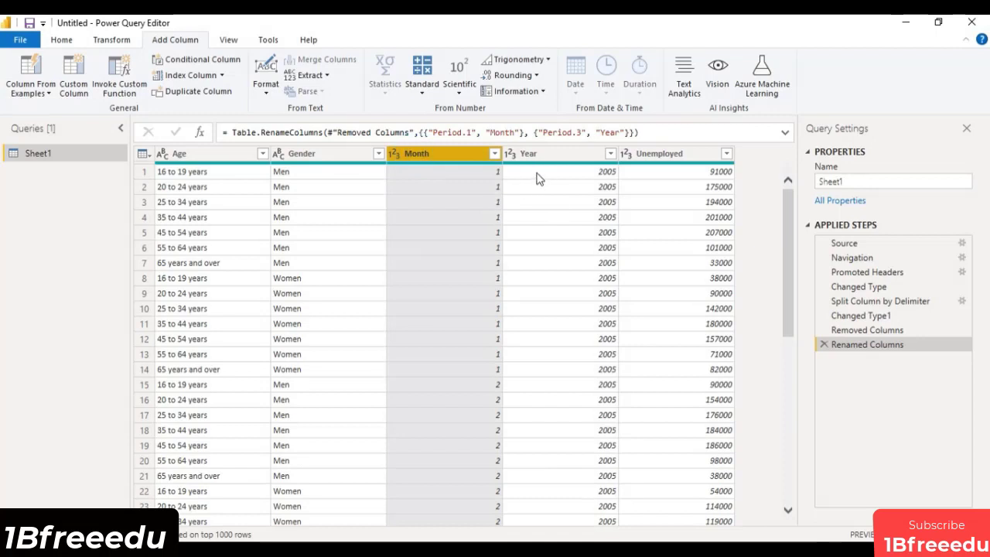
{"action": "left_click", "coordinate": [556, 156], "text": "ctrl"}
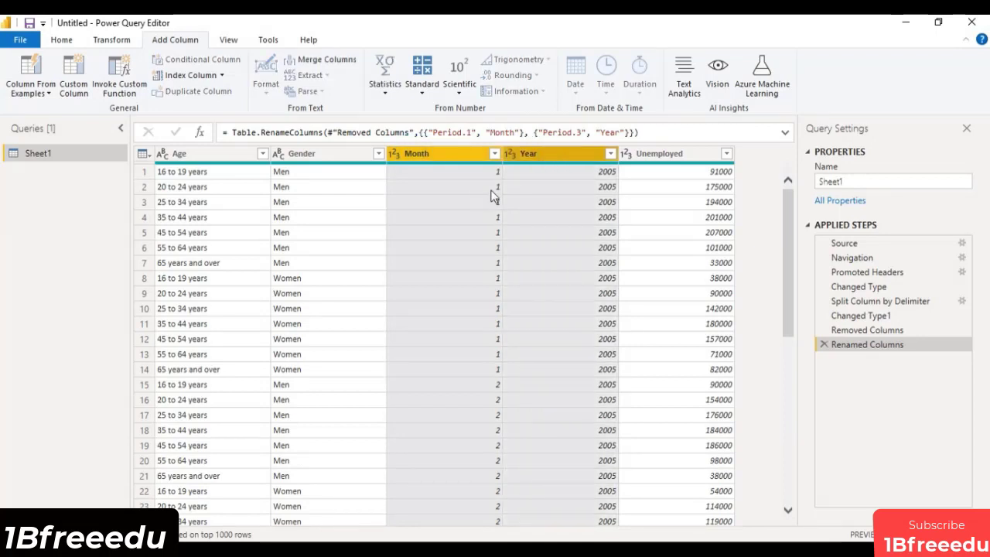
{"action": "left_click", "coordinate": [44, 94]}
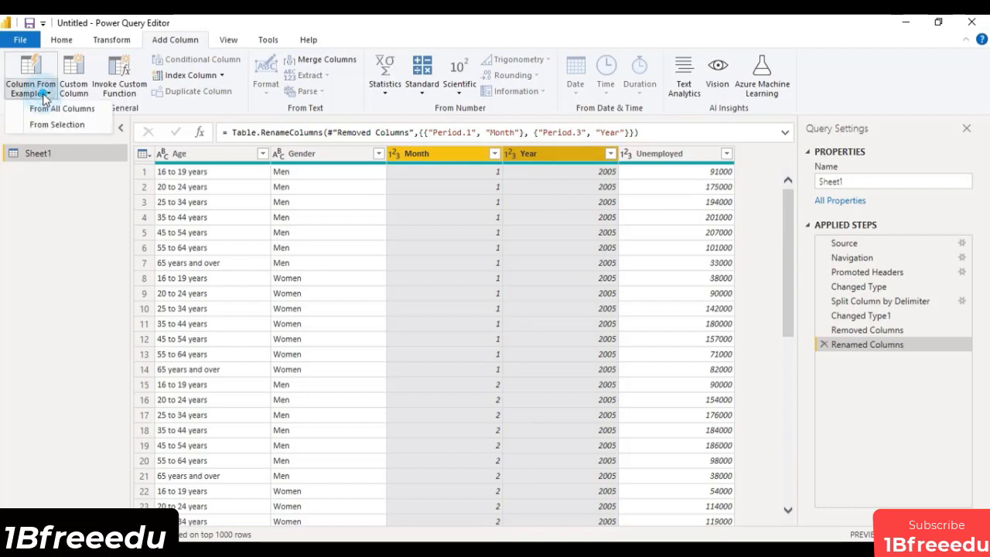
{"action": "left_click", "coordinate": [55, 128]}
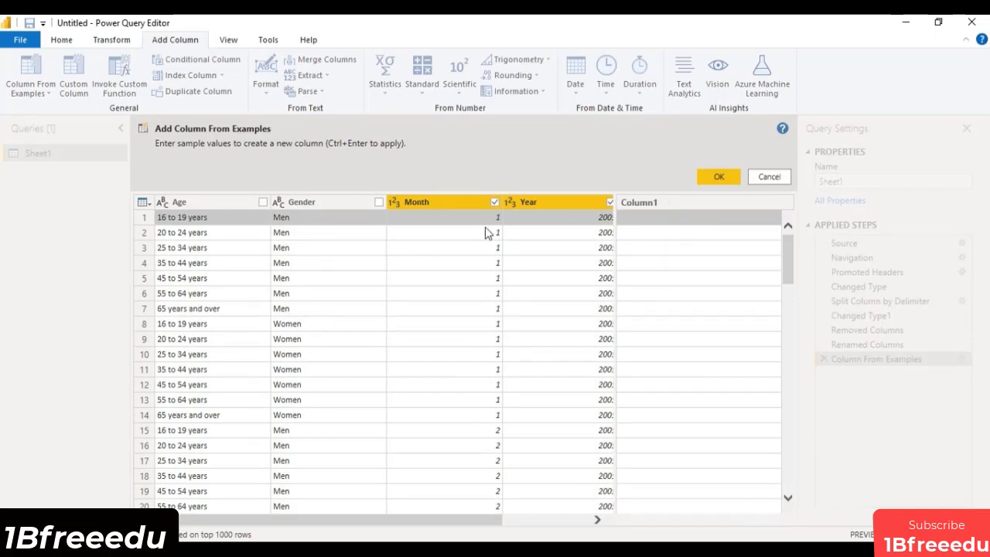
{"action": "type", "text": "Jan"}
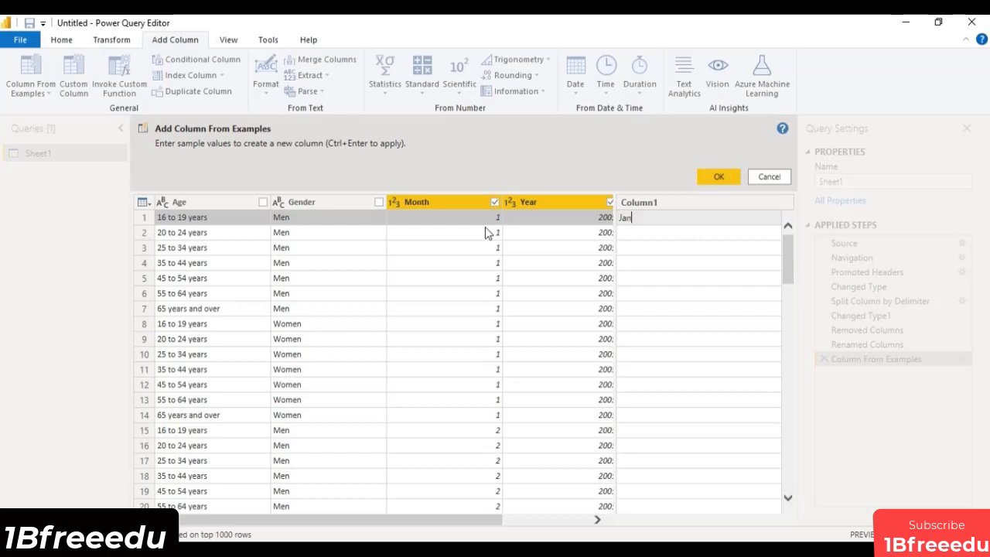
{"action": "type", "text": ",2005"}
{"action": "key", "text": "Return"}
- Enter the example Feb,2005 in the first month 2 row and Mar,2005 in the first month 3 row
{"action": "scroll", "coordinate": [479, 530], "scroll_direction": "right", "scroll_amount": 1}
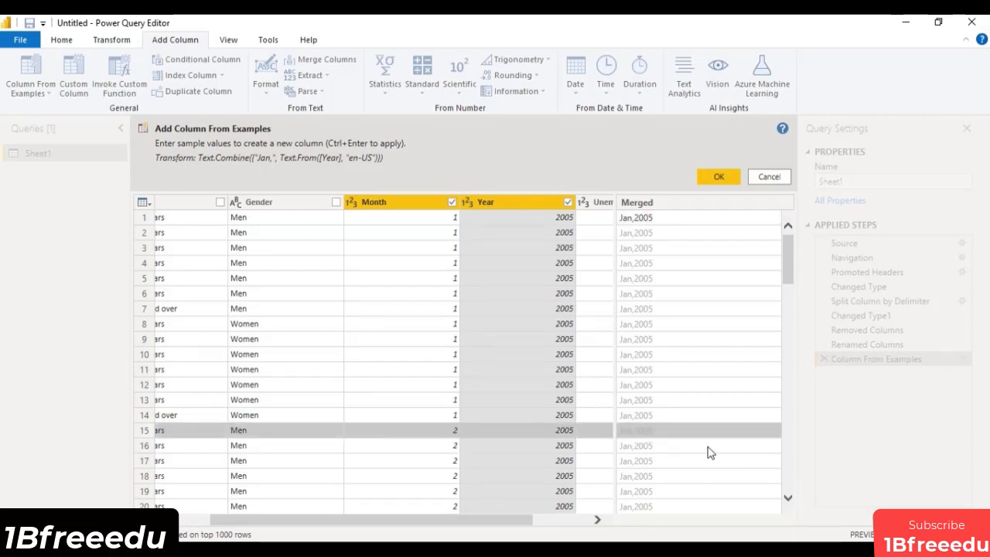
{"action": "type", "text": "Feb"}
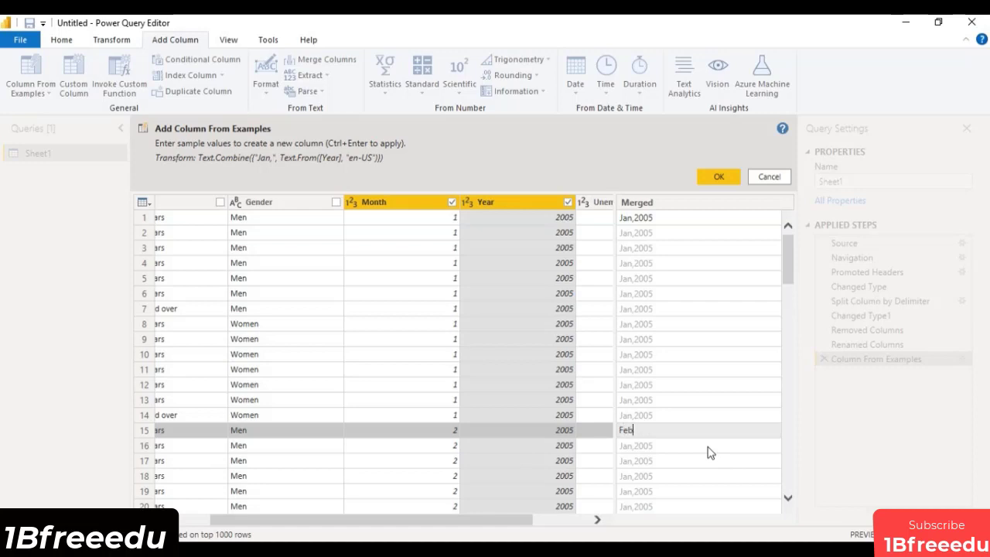
{"action": "type", "text": ",2005"}
{"action": "left_click", "coordinate": [642, 475]}
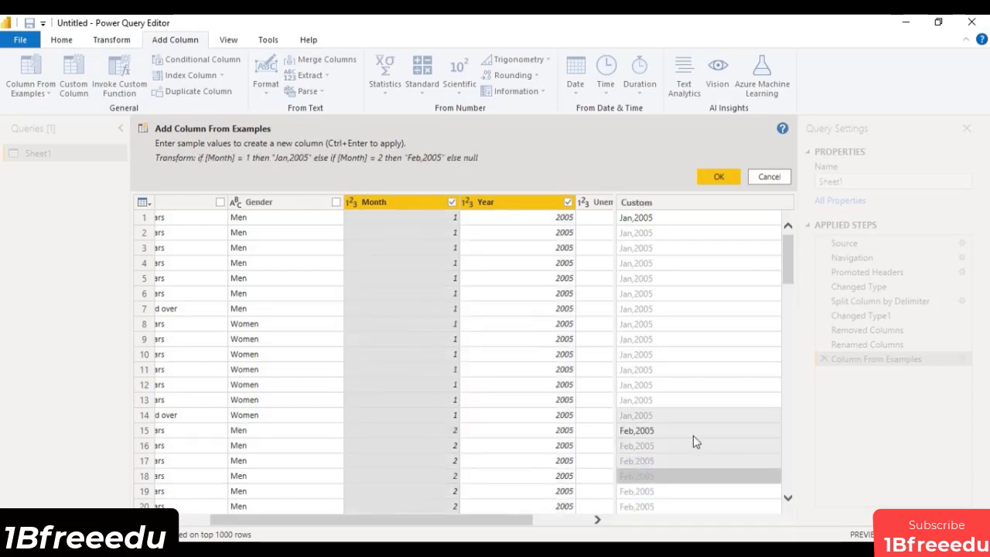
{"action": "scroll", "coordinate": [673, 417], "scroll_direction": "down", "scroll_amount": 5}
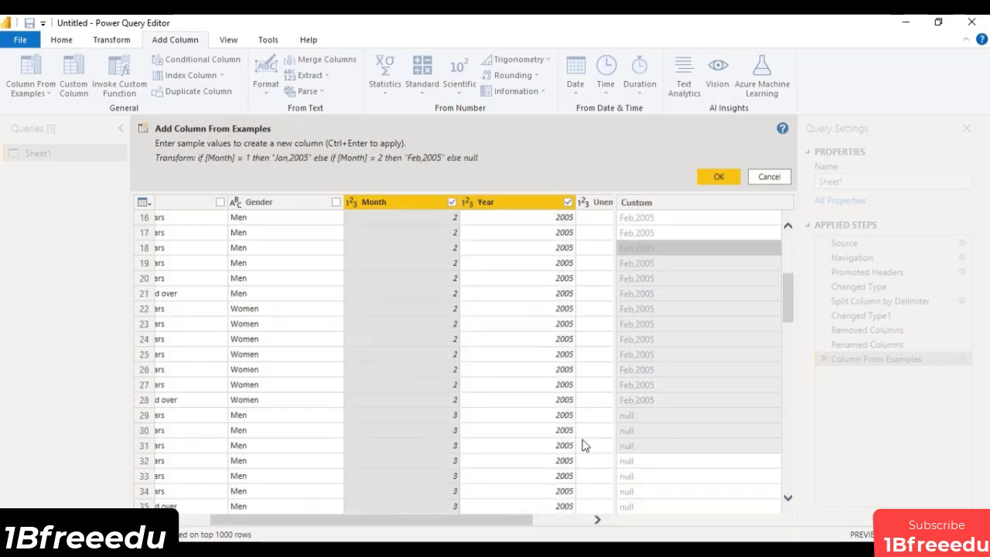
{"action": "left_click", "coordinate": [635, 418]}
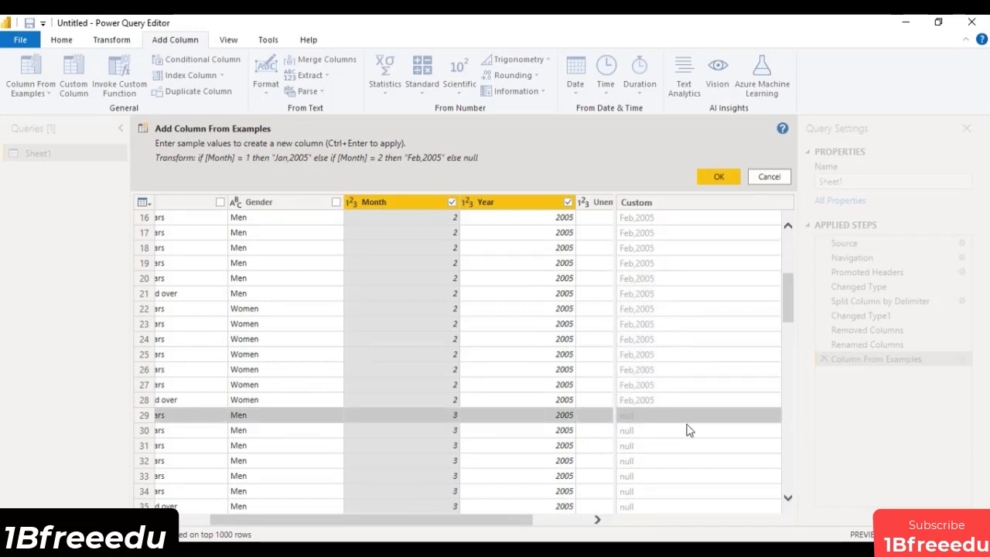
{"action": "type", "text": "M"}
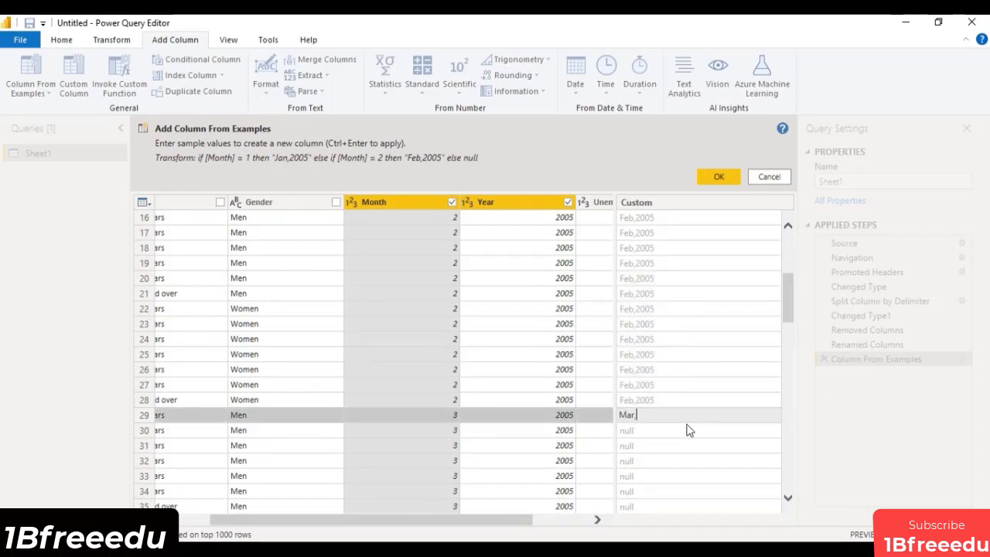
{"action": "type", "text": "ar,2005"}
{"action": "left_click", "coordinate": [645, 475]}
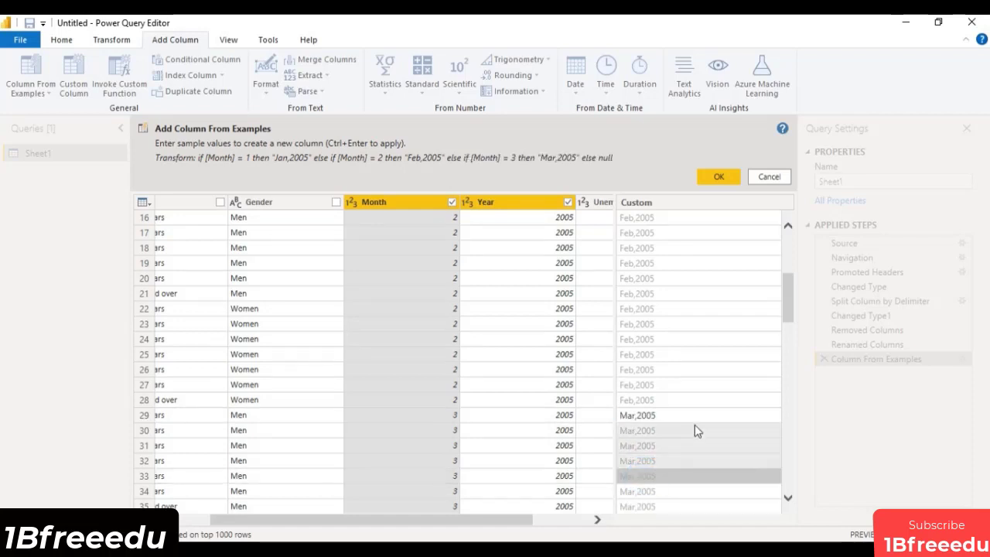
- Enter the example Apr,2005 in the first month 4 row and May,2005 in the first month 5 row
{"action": "scroll", "coordinate": [694, 430], "scroll_direction": "down", "scroll_amount": 4}
{"action": "left_click", "coordinate": [659, 447]}
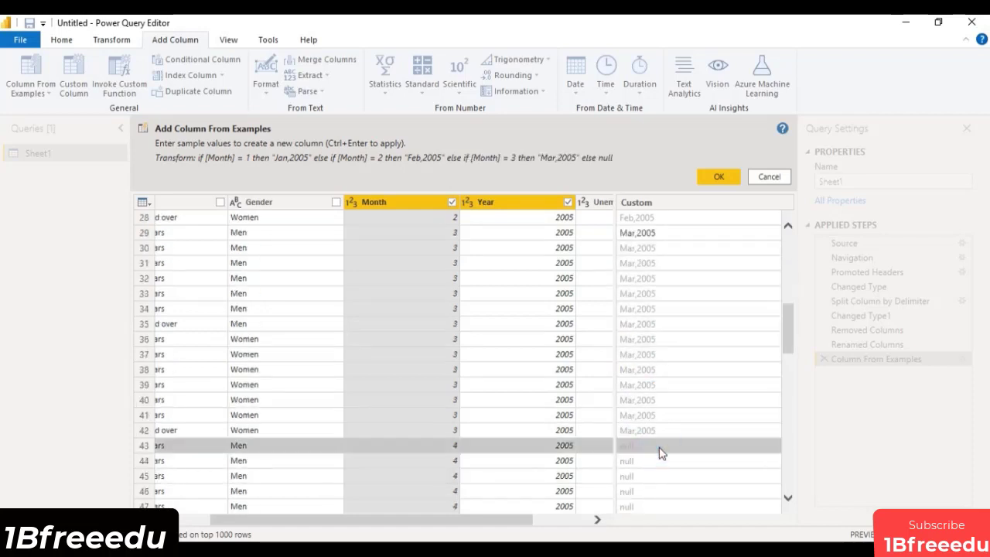
{"action": "type", "text": "A"}
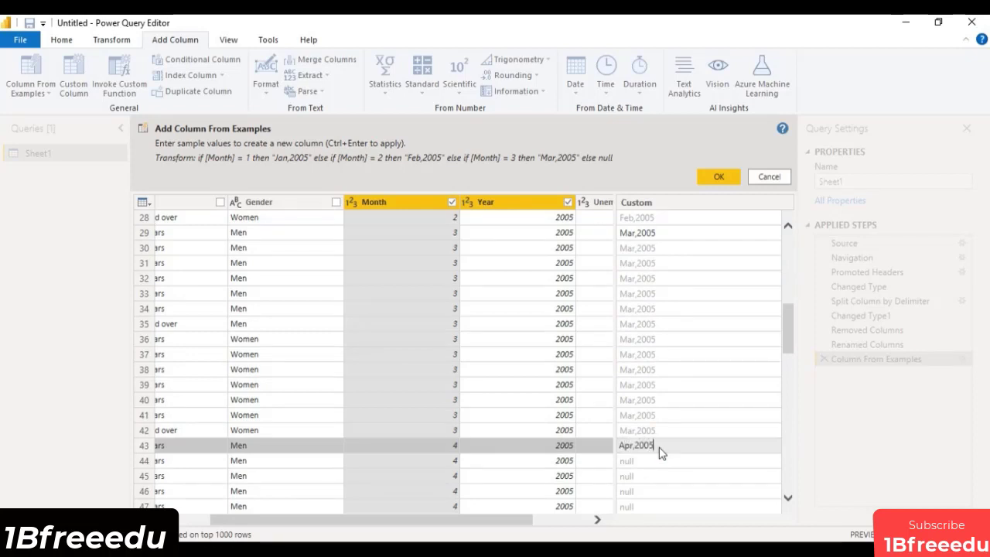
{"action": "type", "text": "pr,2005"}
{"action": "left_click", "coordinate": [663, 470]}
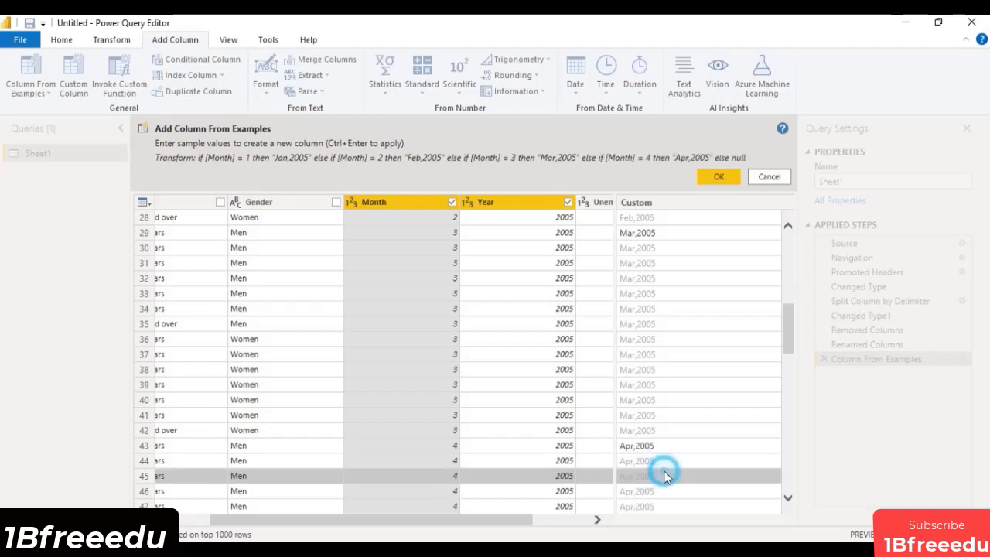
{"action": "scroll", "coordinate": [690, 401], "scroll_direction": "down", "scroll_amount": 5}
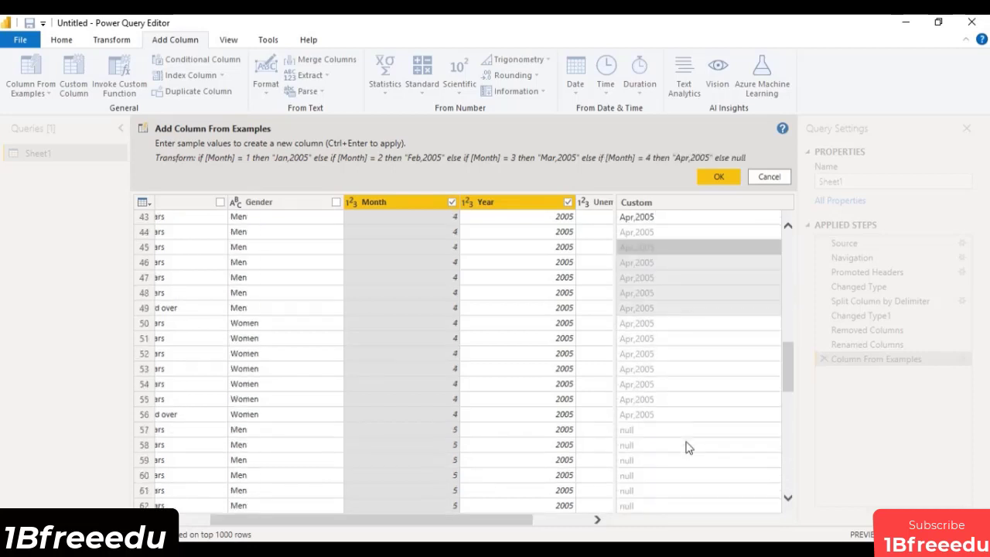
{"action": "left_click", "coordinate": [646, 431]}
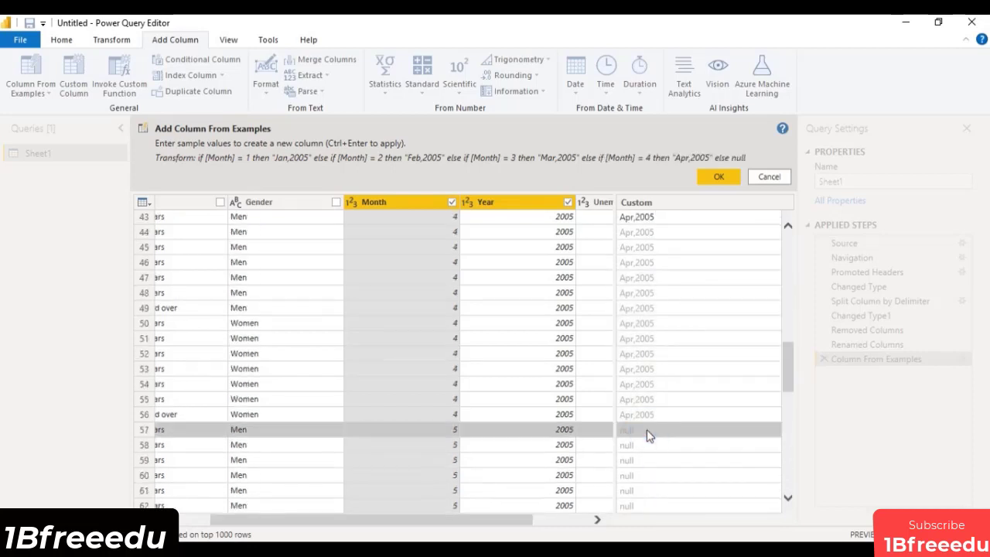
{"action": "type", "text": "May,200"}
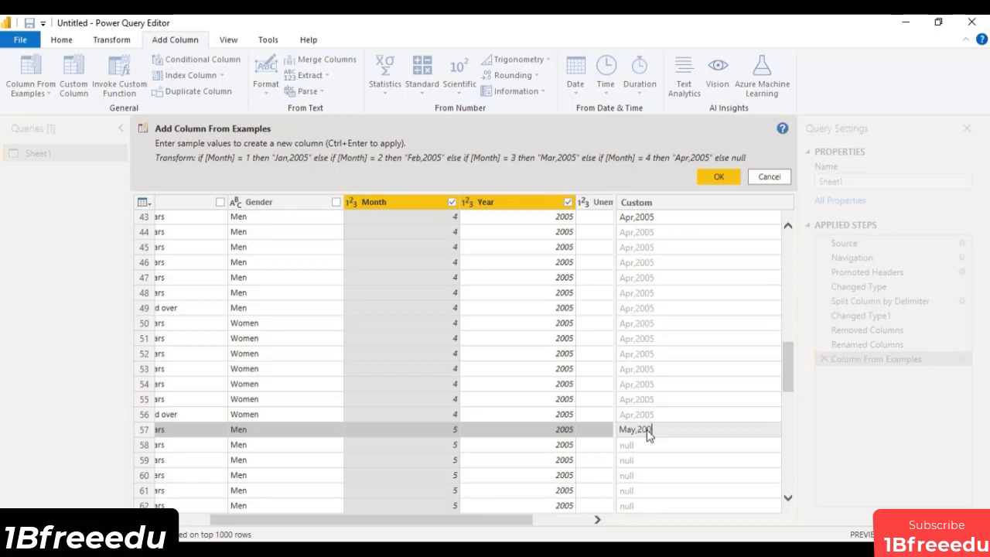
{"action": "type", "text": "5"}
{"action": "left_click", "coordinate": [667, 462]}
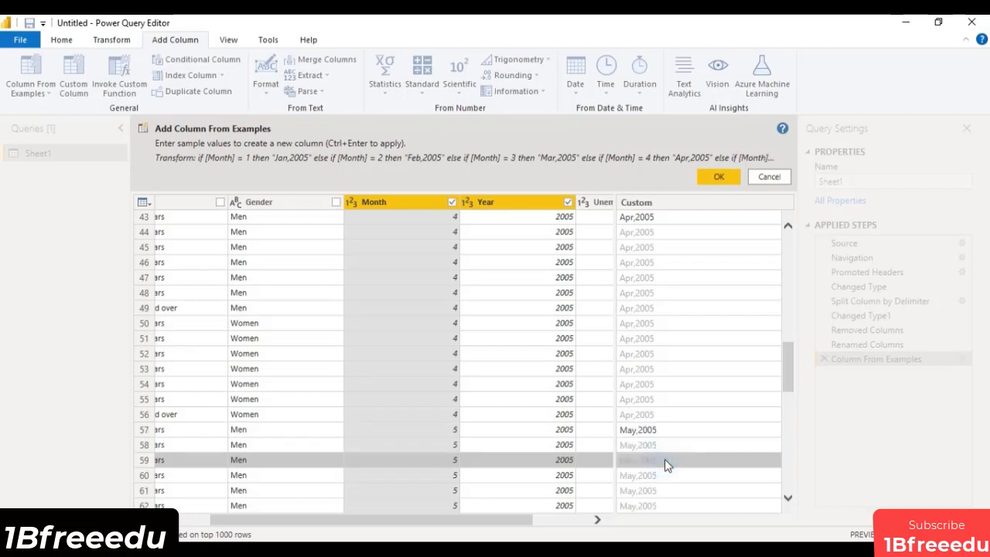
- Check the generated month-year values across the rows and discard the column from examples
{"action": "scroll", "coordinate": [666, 464], "scroll_direction": "down", "scroll_amount": 8}
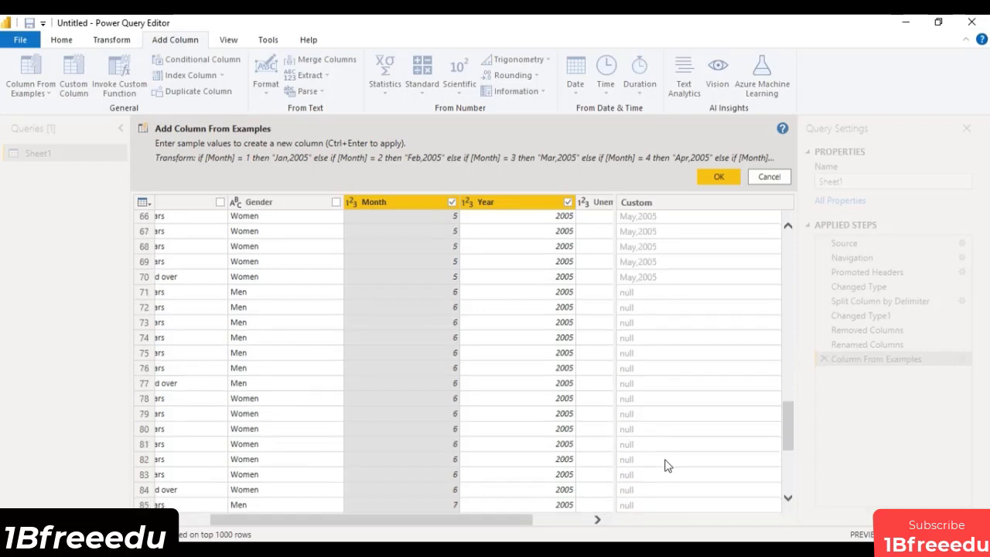
{"action": "scroll", "coordinate": [667, 465], "scroll_direction": "up", "scroll_amount": 6}
{"action": "scroll", "coordinate": [630, 469], "scroll_direction": "up", "scroll_amount": 16}
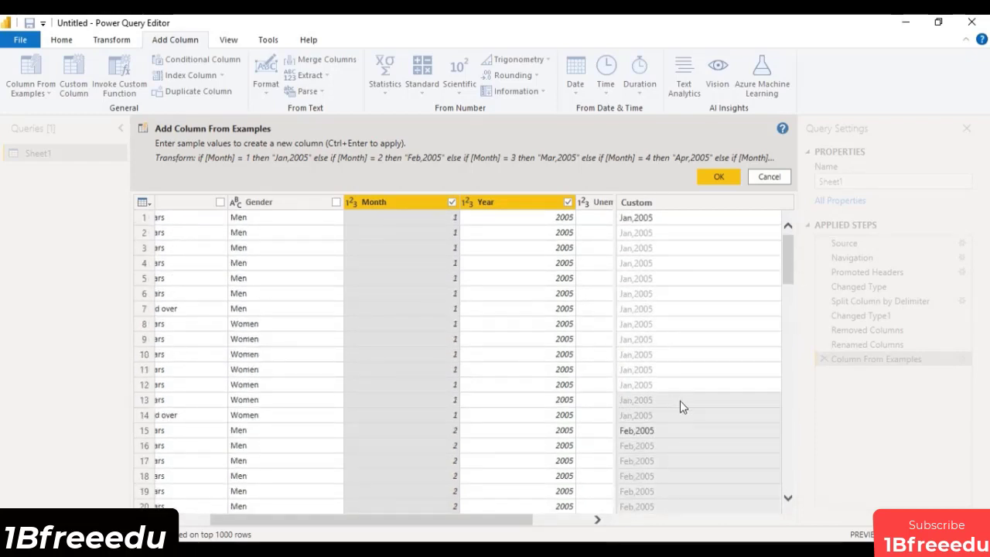
{"action": "left_click", "coordinate": [769, 177]}
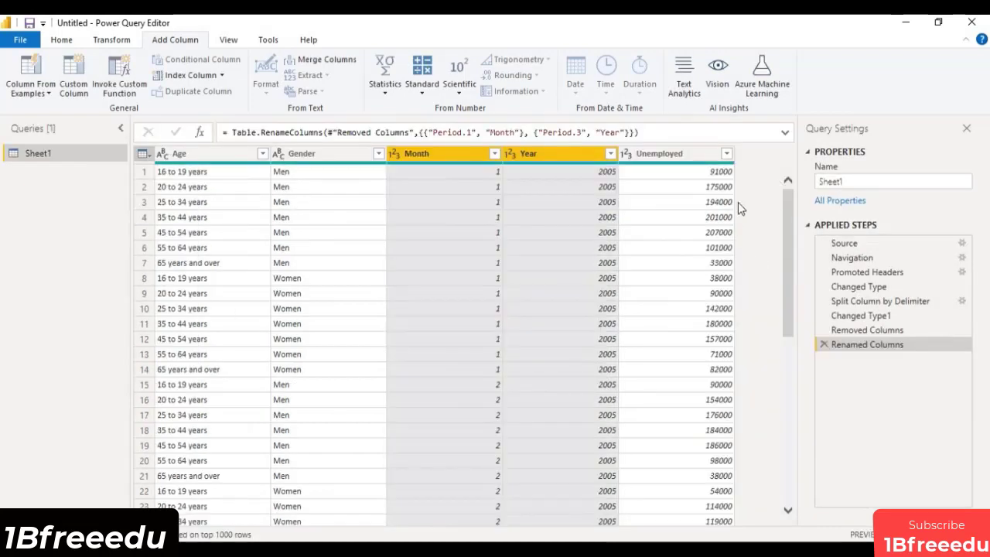
- Start a column from examples based only on the Month column, entering Jan for month 1 and Feb for month 2
{"action": "left_click", "coordinate": [410, 153]}
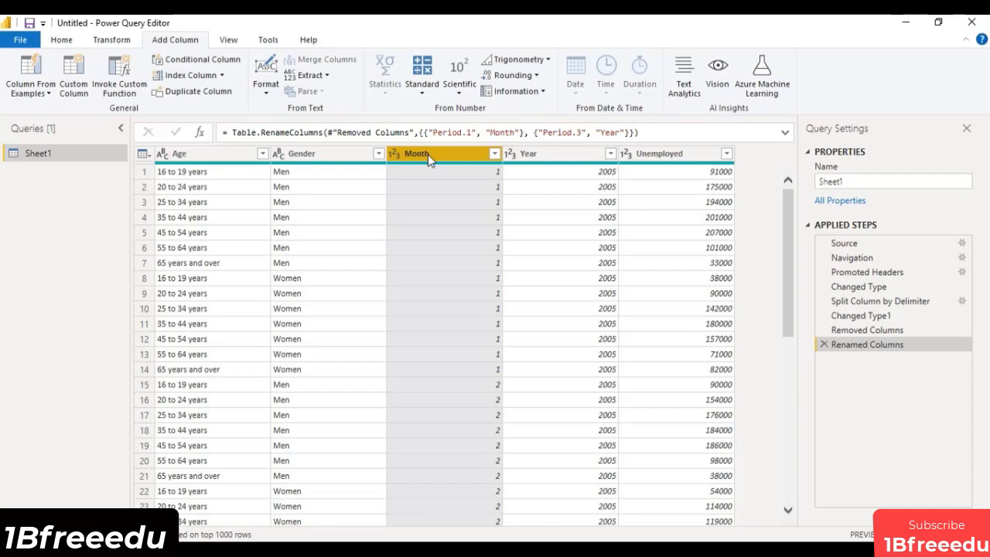
{"action": "left_click", "coordinate": [31, 89]}
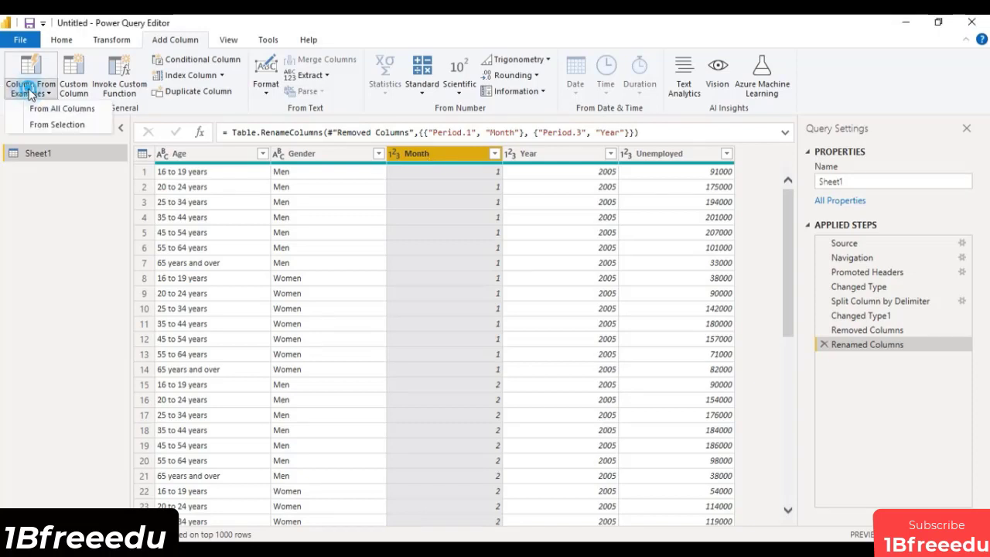
{"action": "left_click", "coordinate": [52, 124]}
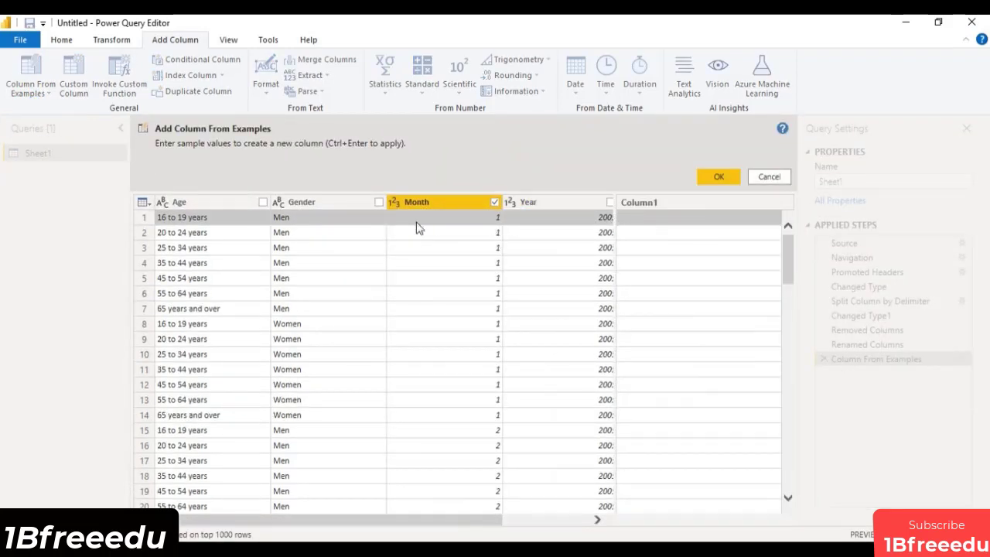
{"action": "left_click", "coordinate": [695, 219]}
{"action": "type", "text": "Jan"}
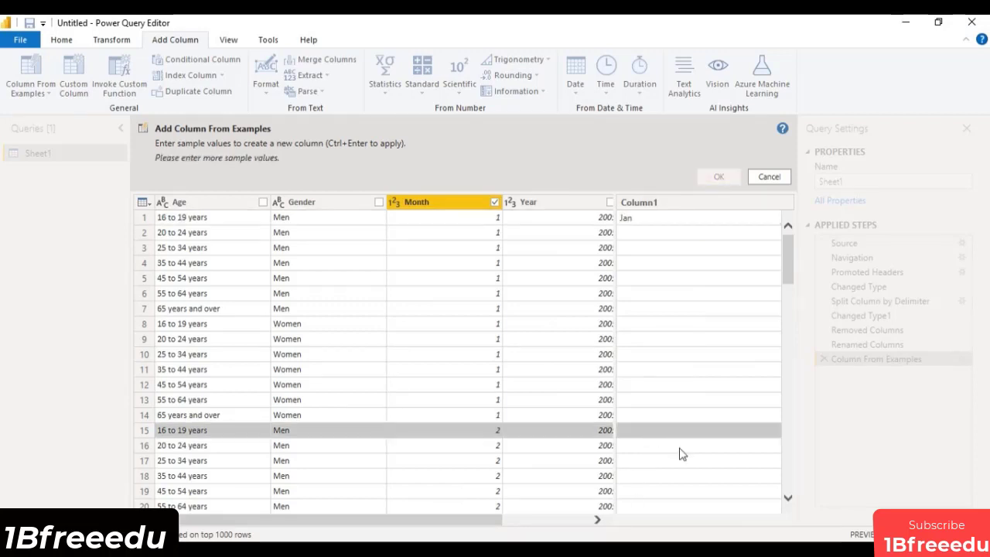
{"action": "type", "text": "Feb"}
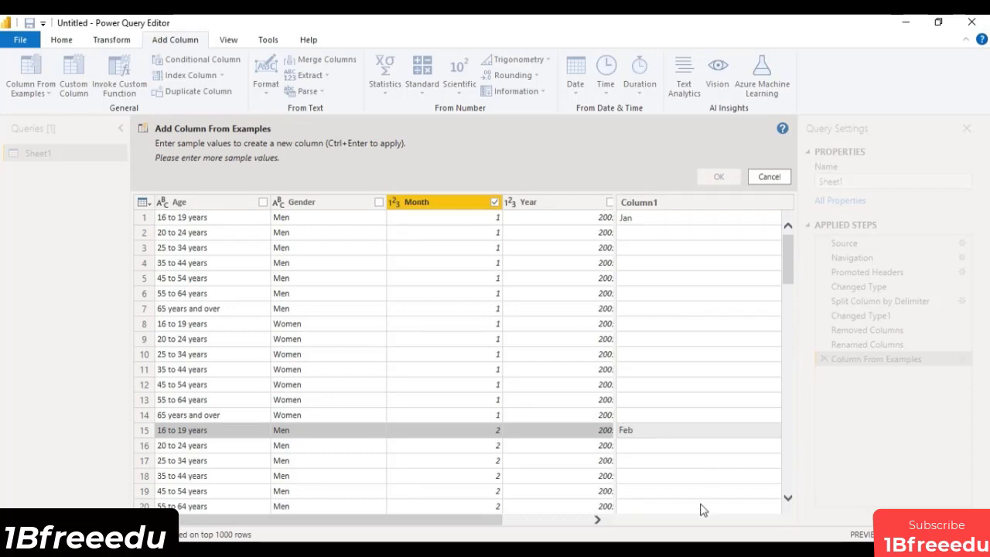
{"action": "left_click", "coordinate": [683, 445]}
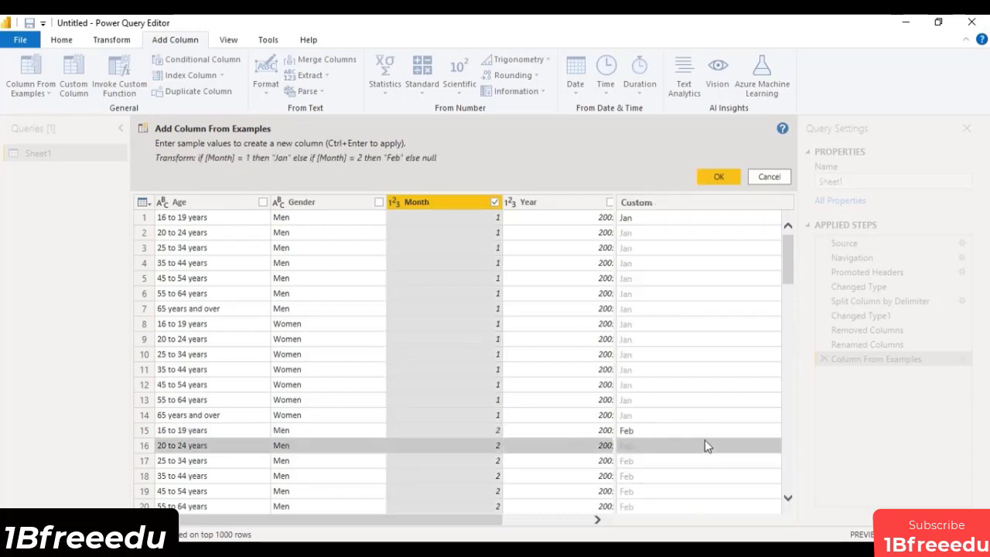
- Enter the example Mar in the first month 3 row and Apr in the first month 4 row
{"action": "scroll", "coordinate": [705, 438], "scroll_direction": "down", "scroll_amount": 8}
{"action": "left_click", "coordinate": [661, 280]}
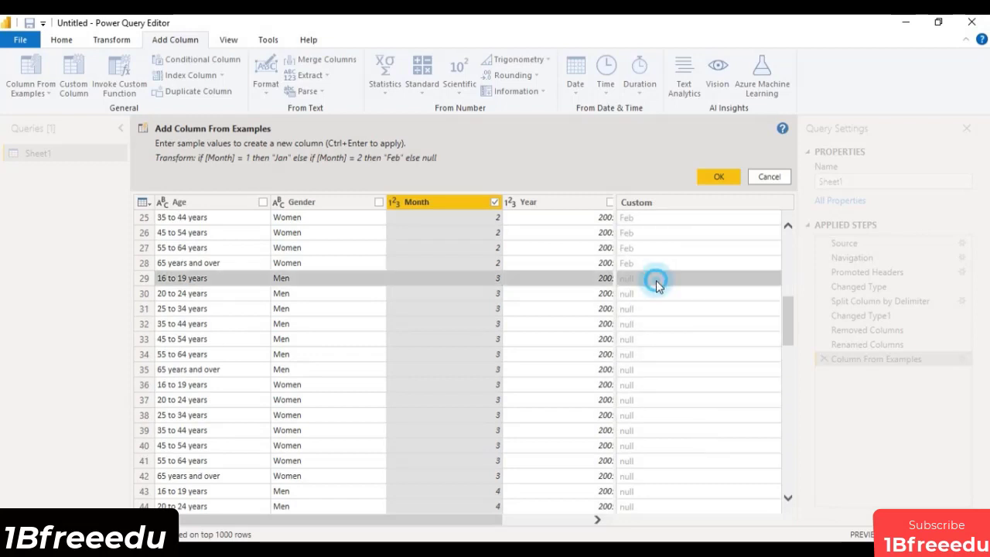
{"action": "type", "text": "Mar"}
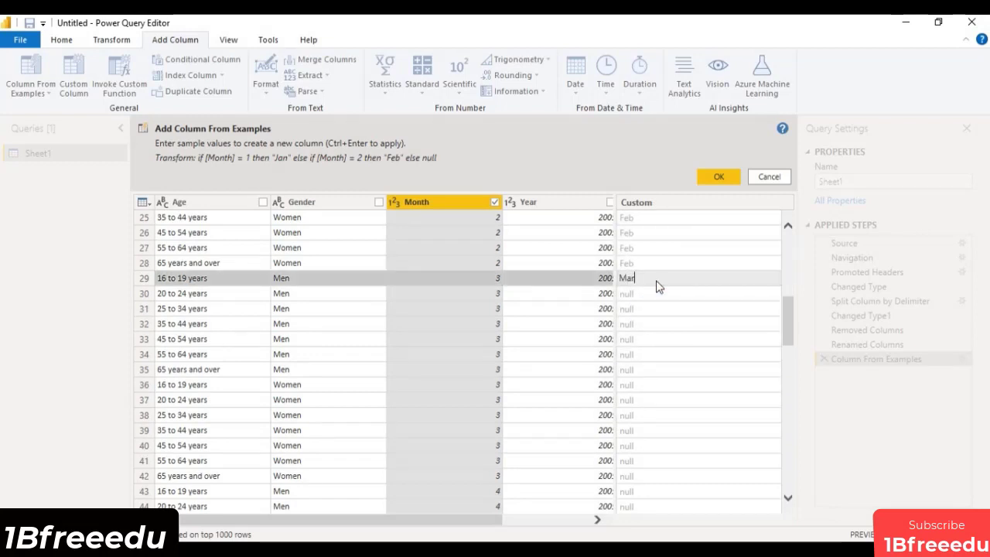
{"action": "key", "text": "Return"}
{"action": "scroll", "coordinate": [714, 396], "scroll_direction": "down", "scroll_amount": 4}
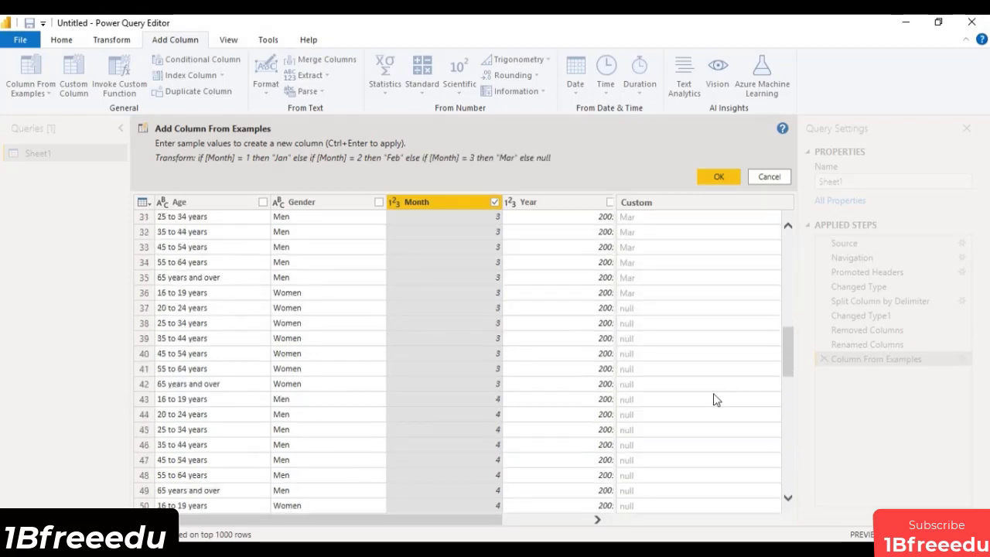
{"action": "scroll", "coordinate": [714, 396], "scroll_direction": "up", "scroll_amount": 2}
{"action": "left_click", "coordinate": [649, 398]}
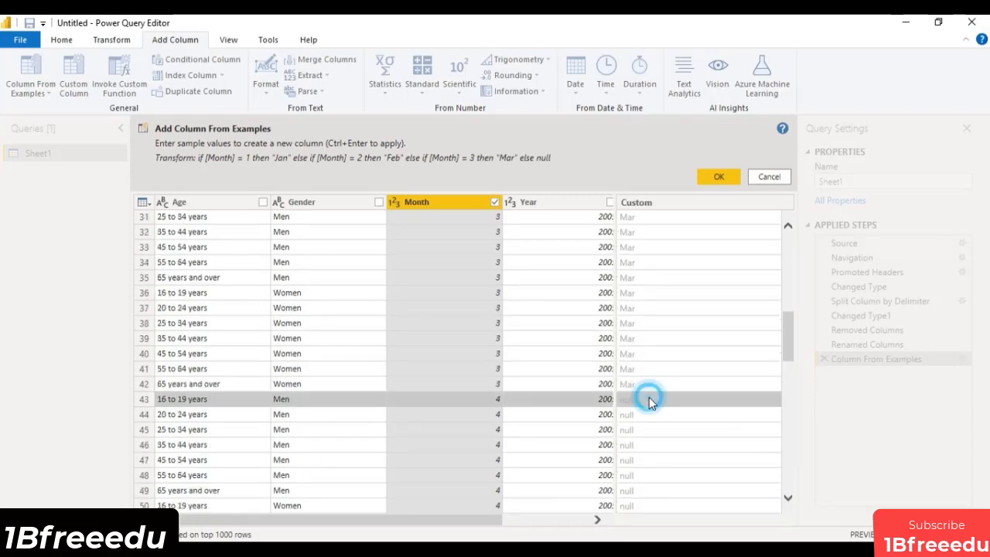
{"action": "type", "text": "Apr"}
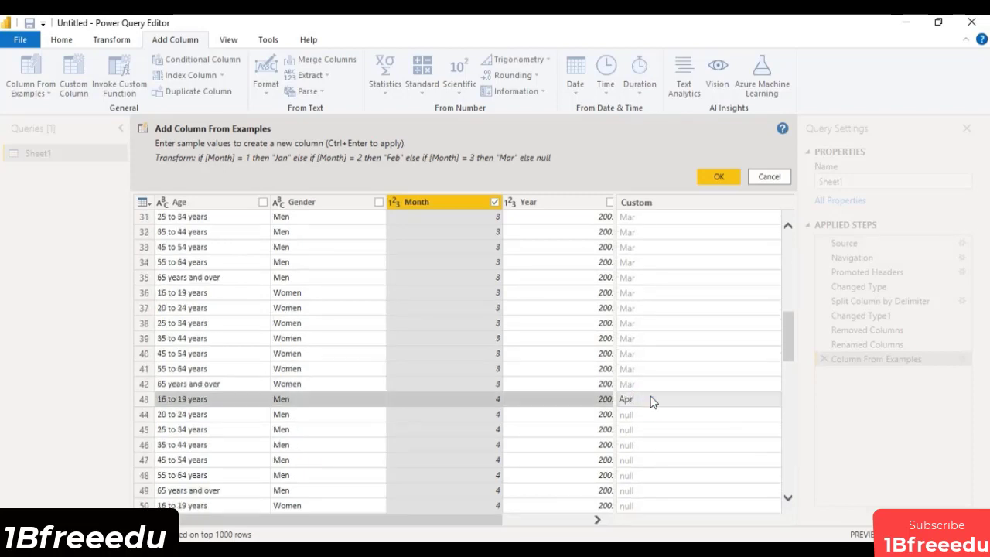
{"action": "key", "text": "Return"}
- Enter the example May in the first month 5 row of the Custom column
{"action": "scroll", "coordinate": [654, 418], "scroll_direction": "down", "scroll_amount": 6}
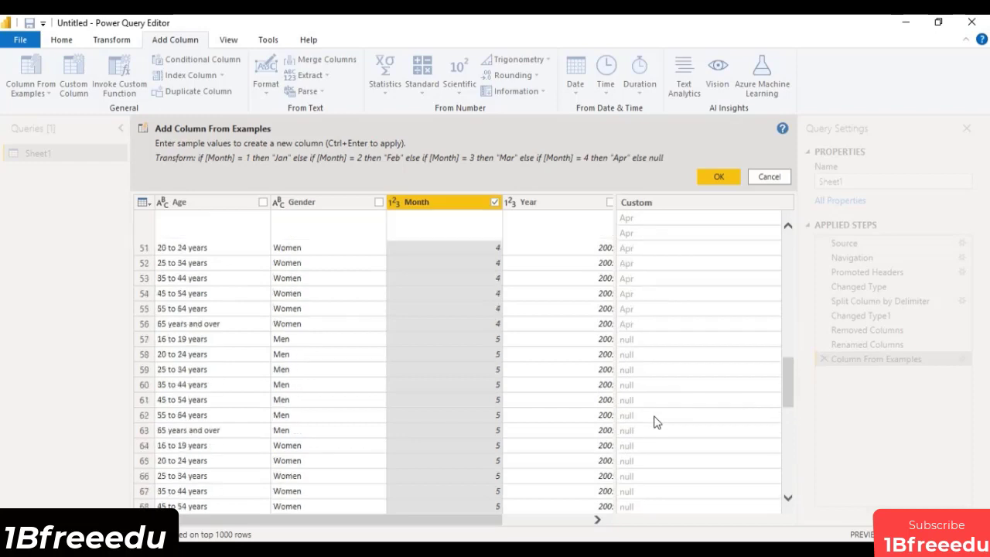
{"action": "scroll", "coordinate": [653, 422], "scroll_direction": "up", "scroll_amount": 1}
{"action": "left_click", "coordinate": [657, 391]}
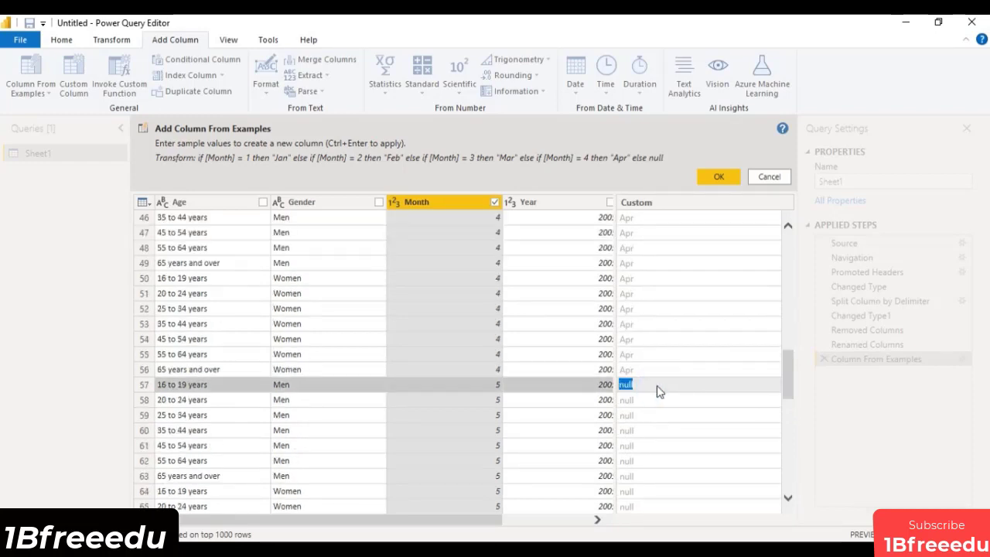
{"action": "type", "text": "ay"}
{"action": "key", "text": "Return"}
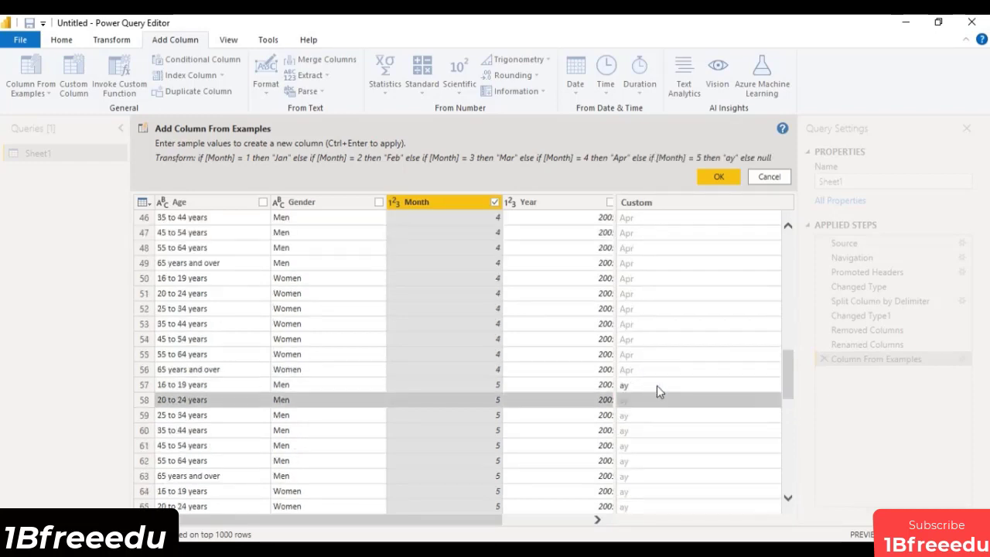
{"action": "left_click", "coordinate": [656, 385]}
{"action": "type", "text": "M"}
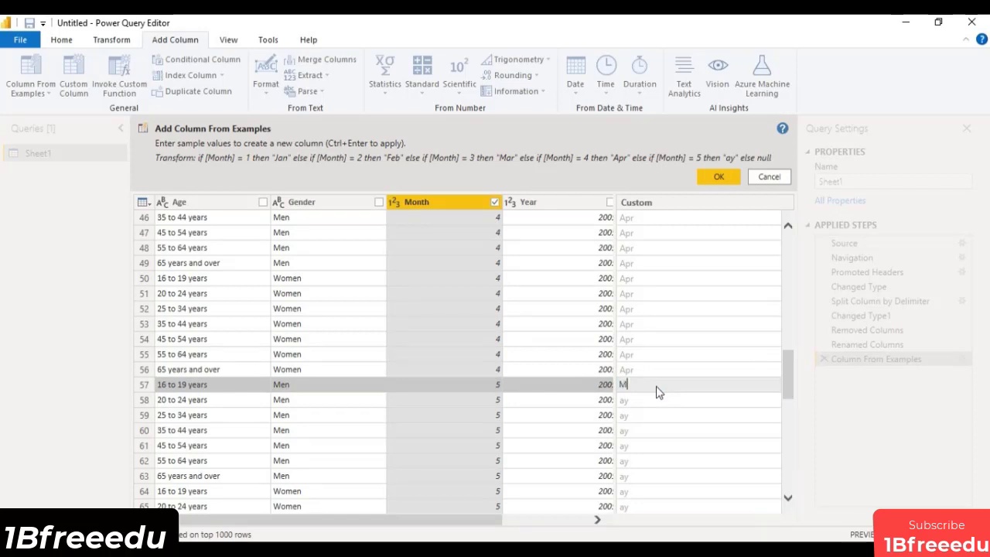
{"action": "type", "text": "ay"}
{"action": "key", "text": "Return"}
- Enter the example June in the first month 6 row and Jul in the first month 7 row
{"action": "scroll", "coordinate": [656, 394], "scroll_direction": "down", "scroll_amount": 5}
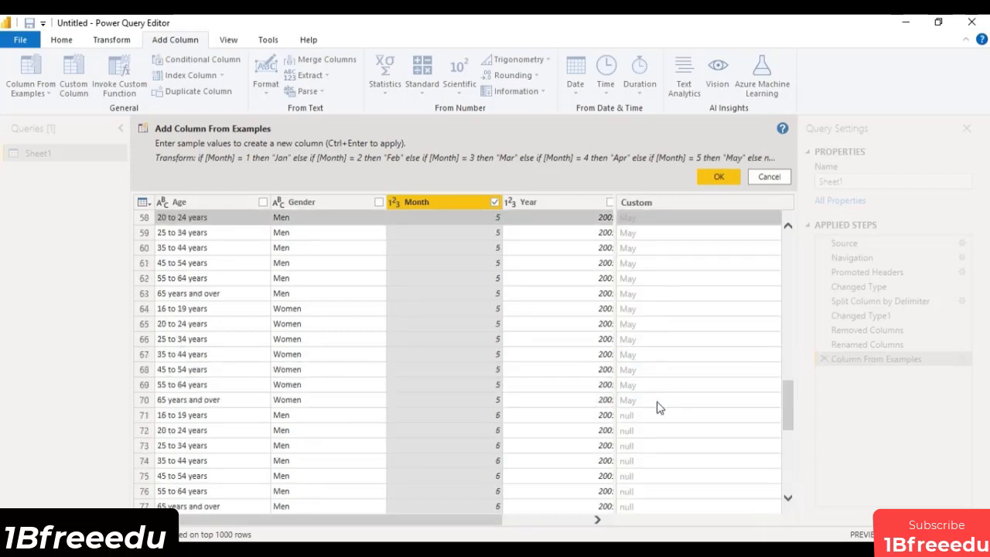
{"action": "left_click", "coordinate": [647, 369]}
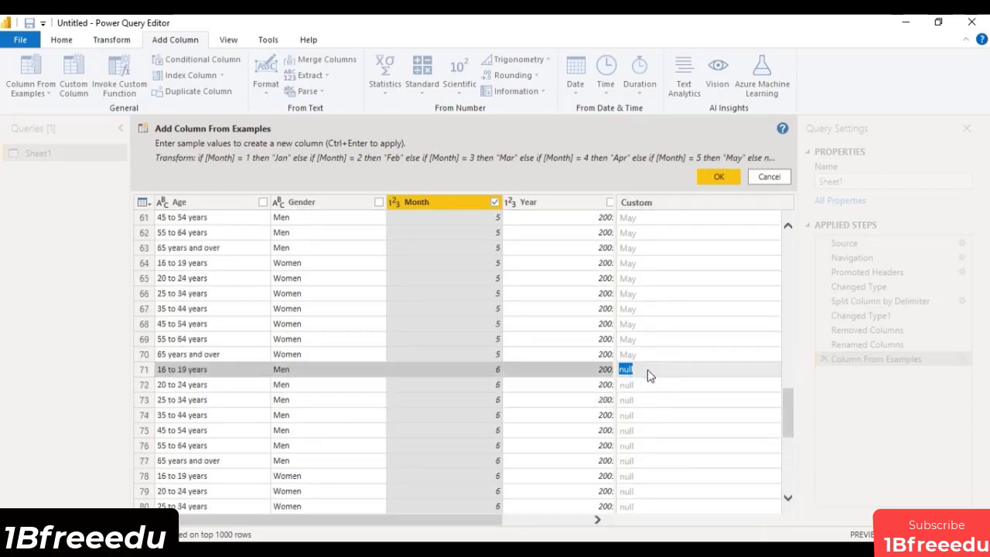
{"action": "type", "text": "June"}
{"action": "key", "text": "Return"}
{"action": "scroll", "coordinate": [649, 387], "scroll_direction": "down", "scroll_amount": 4}
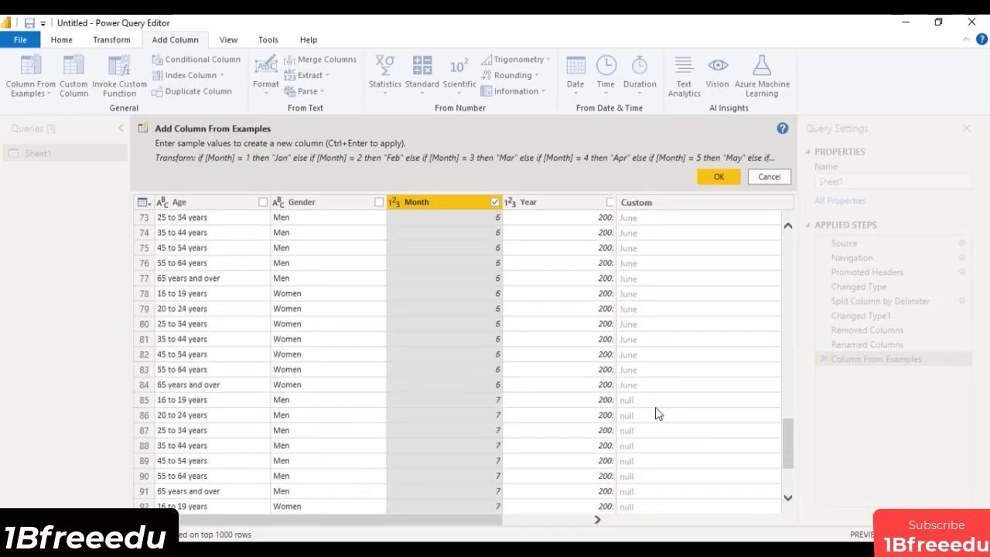
{"action": "left_click", "coordinate": [650, 399]}
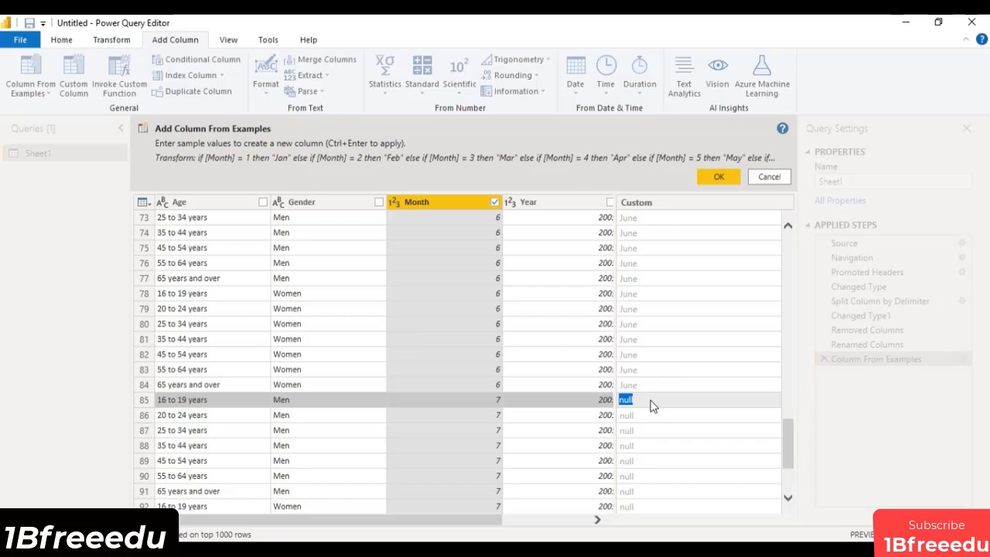
{"action": "type", "text": "Jul"}
{"action": "key", "text": "Return"}
- Enter the example Aug in the first month 8 row of the Custom column
{"action": "scroll", "coordinate": [652, 406], "scroll_direction": "down", "scroll_amount": 3}
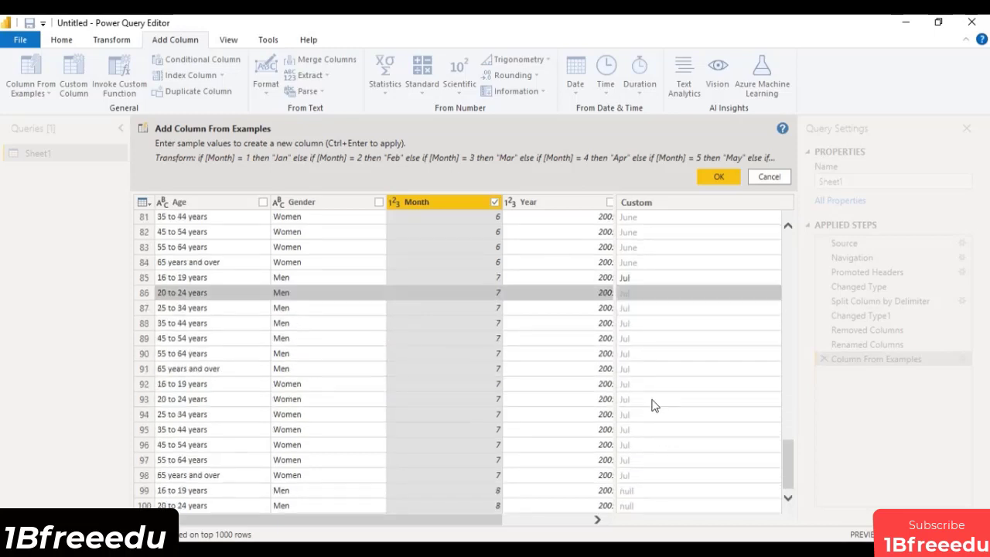
{"action": "double_click", "coordinate": [651, 490]}
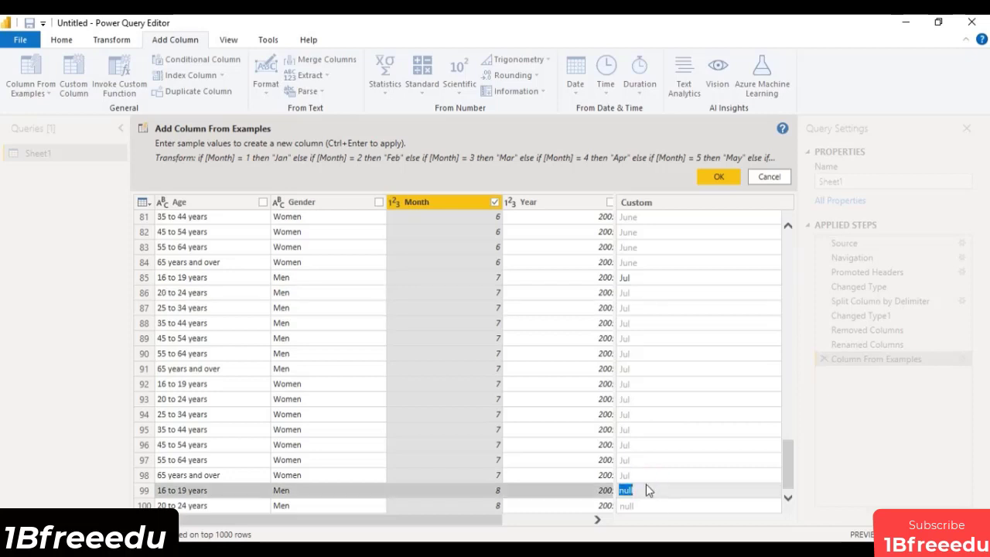
{"action": "type", "text": "Auug"}
{"action": "key", "text": "Return"}
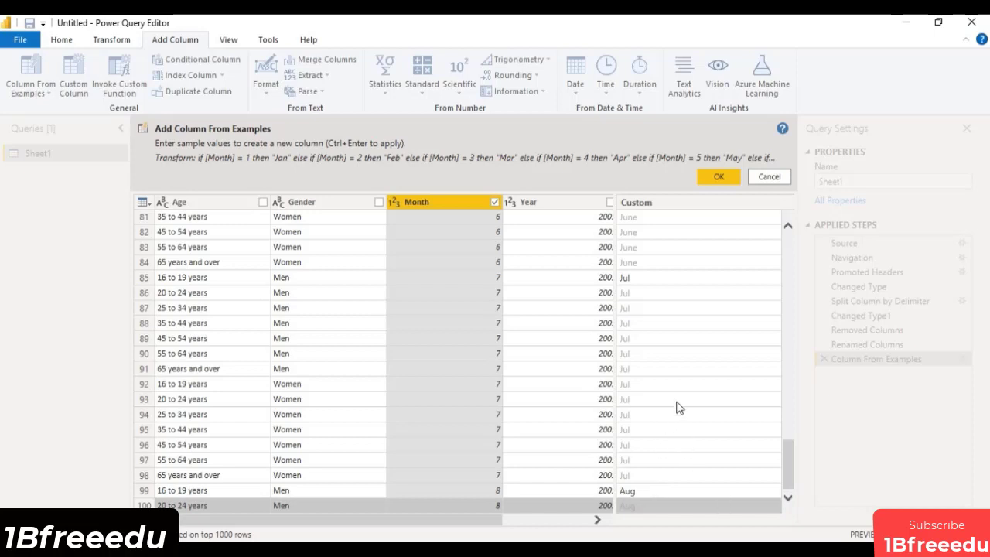
{"action": "left_click", "coordinate": [700, 152]}
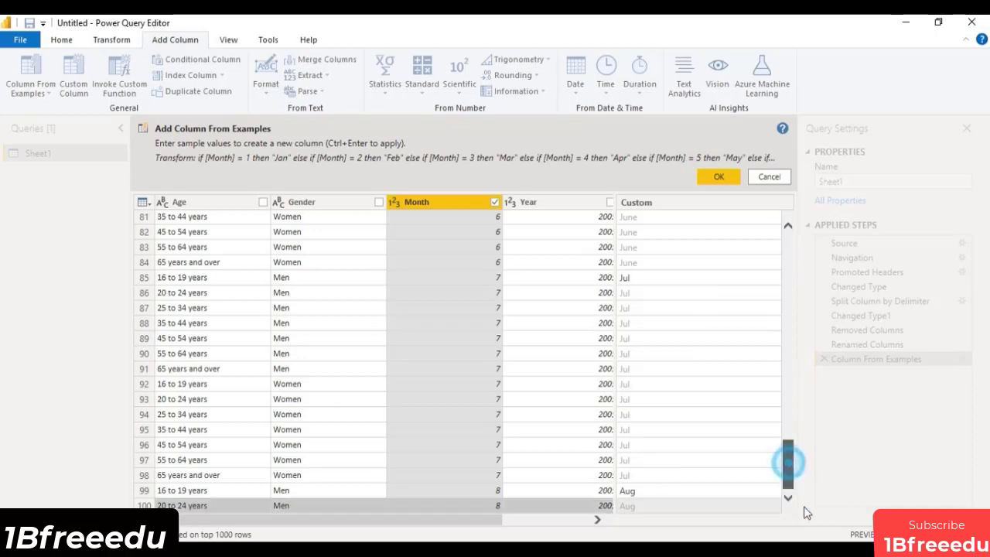
{"action": "mouse_move", "coordinate": [786, 464]}
{"action": "left_mouse_down"}
{"action": "mouse_move", "coordinate": [787, 244]}
{"action": "mouse_move", "coordinate": [787, 464]}
{"action": "left_mouse_up"}
{"action": "left_click", "coordinate": [608, 152]}
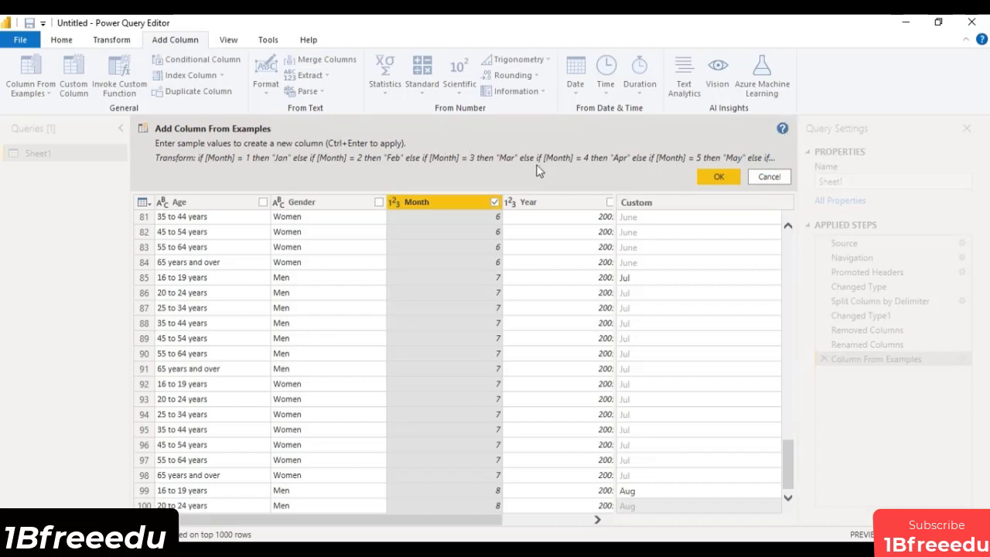
{"action": "left_click", "coordinate": [782, 128]}
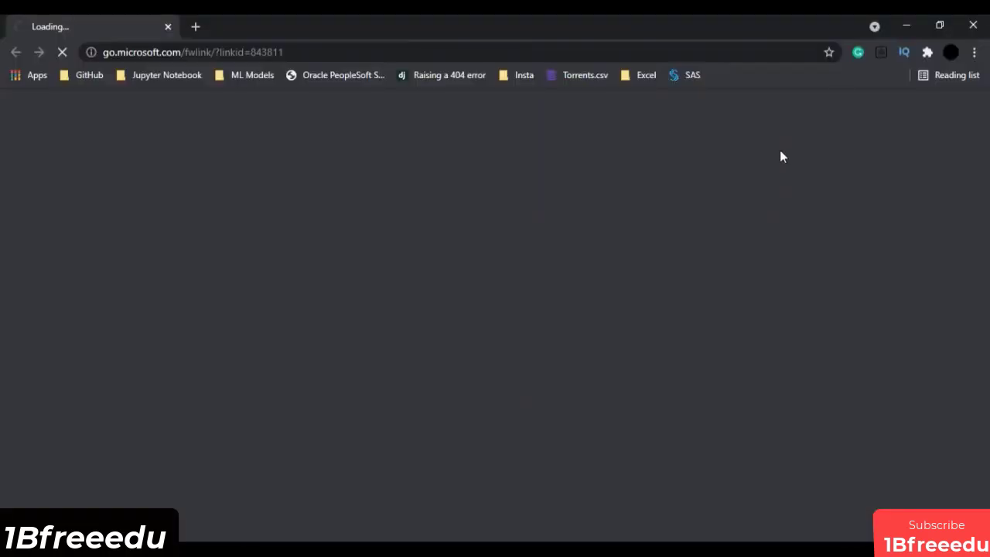
{"action": "left_click", "coordinate": [973, 25]}
- Apply the column from examples and check the generated month names down the rows, up to the month 8 and 9 boundary
{"action": "left_click", "coordinate": [721, 178]}
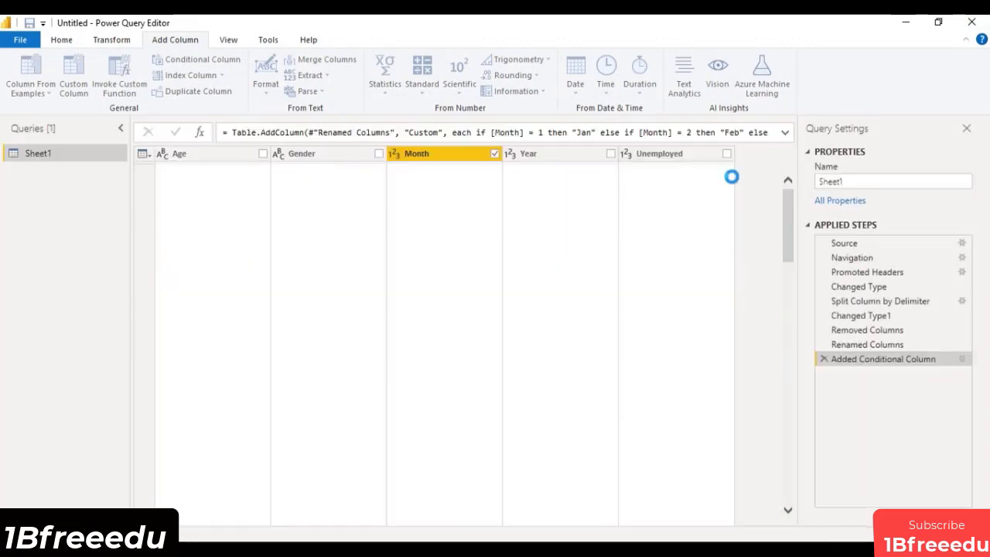
{"action": "scroll", "coordinate": [733, 406], "scroll_direction": "down", "scroll_amount": 20}
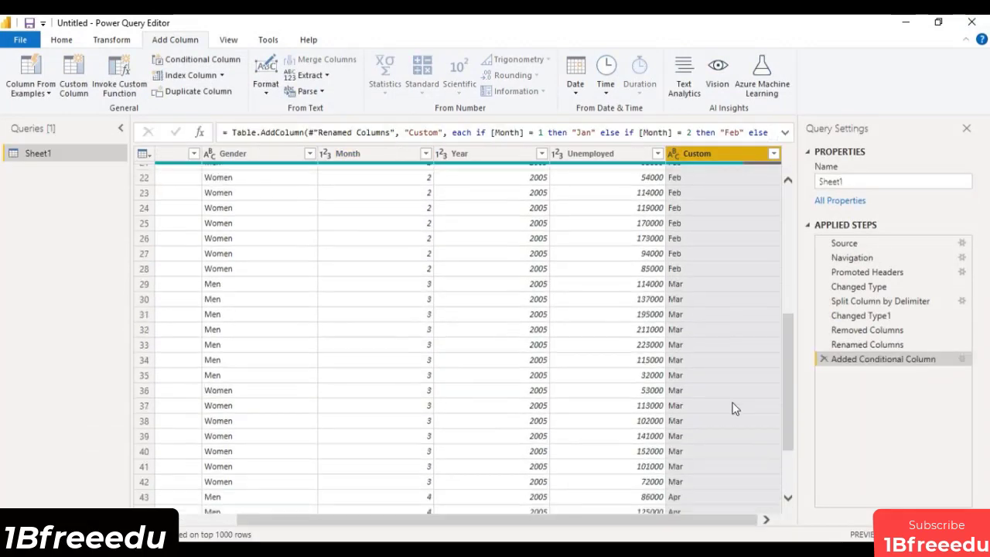
{"action": "scroll", "coordinate": [734, 407], "scroll_direction": "down", "scroll_amount": 5}
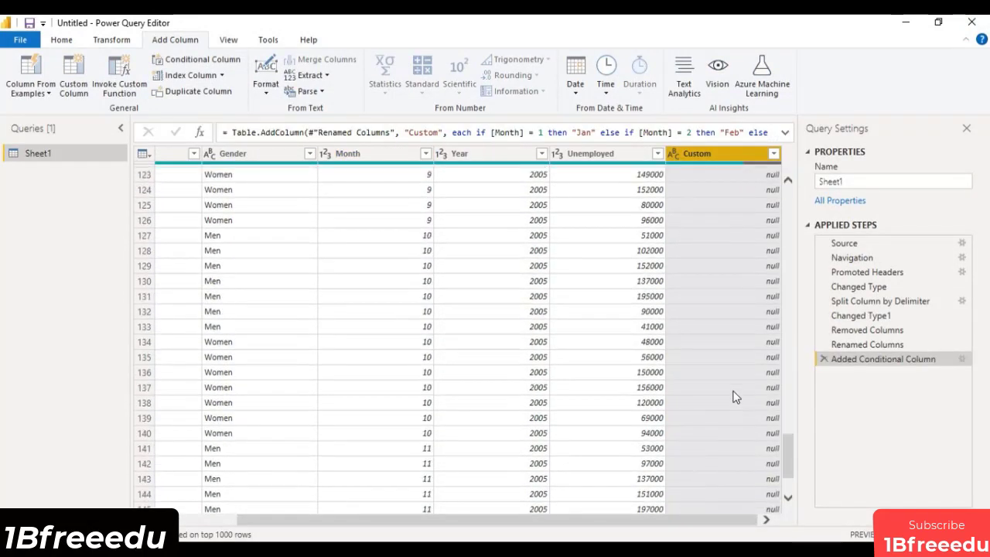
{"action": "scroll", "coordinate": [744, 177], "scroll_direction": "up", "scroll_amount": 2}
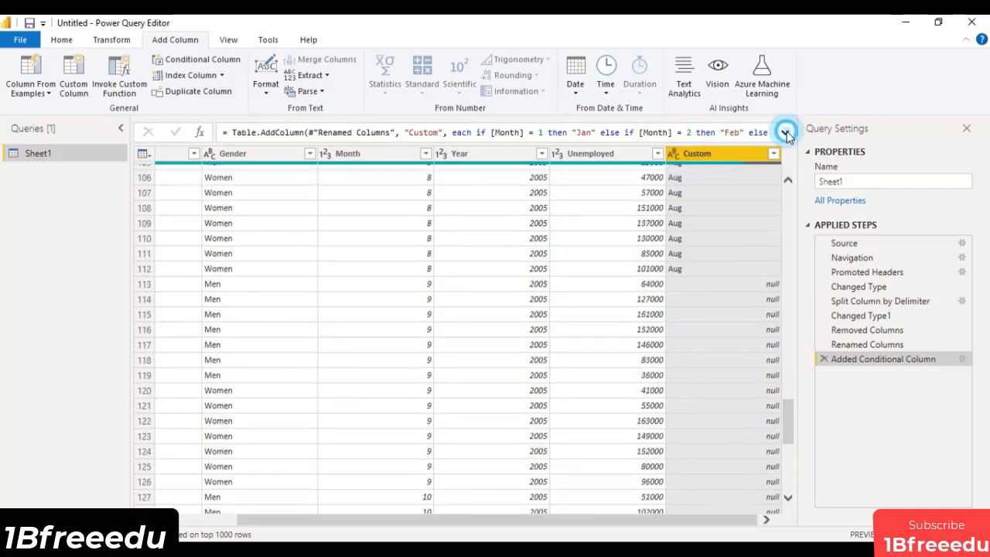
- In the Custom column's expanded formula, copy the month 8 "Aug" condition and paste it over else null
{"action": "left_click", "coordinate": [785, 133]}
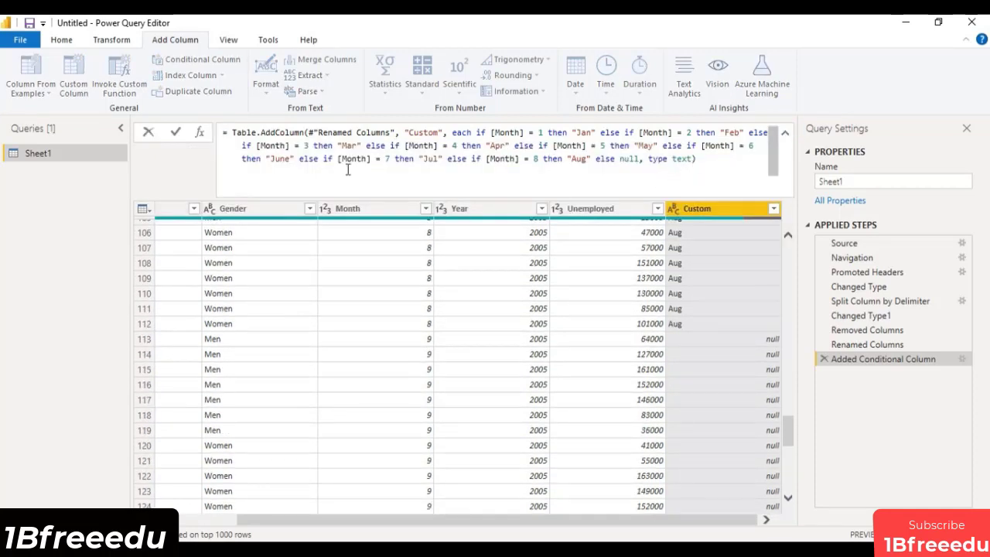
{"action": "left_click_drag", "start_coordinate": [447, 159], "coordinate": [593, 161]}
{"action": "key", "text": "ctrl+c"}
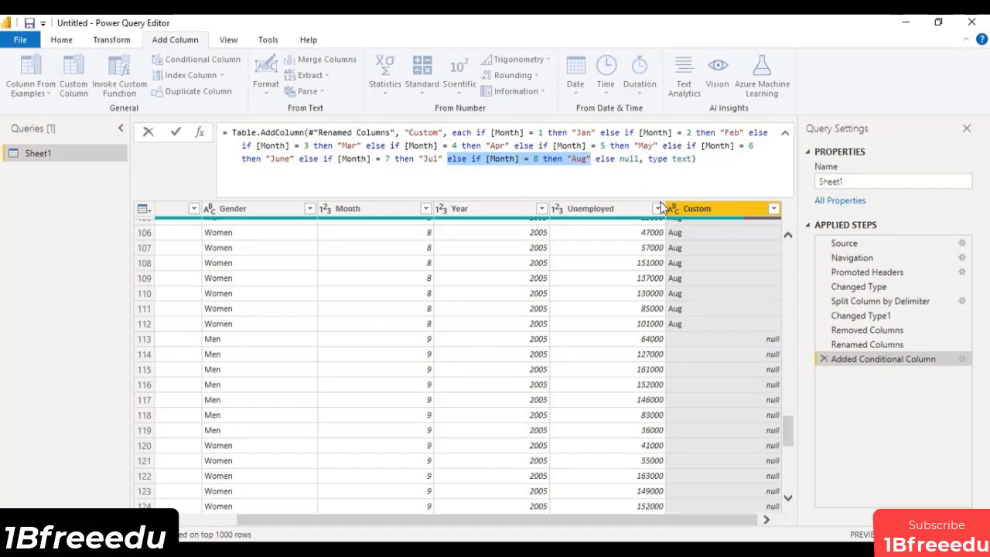
{"action": "left_click_drag", "start_coordinate": [595, 159], "coordinate": [638, 158]}
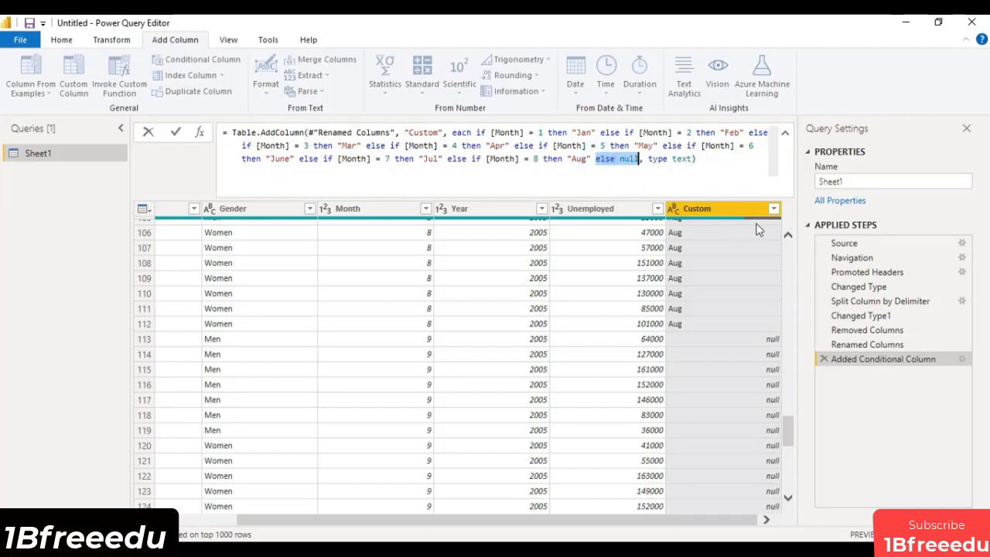
{"action": "key", "text": "ctrl+v"}
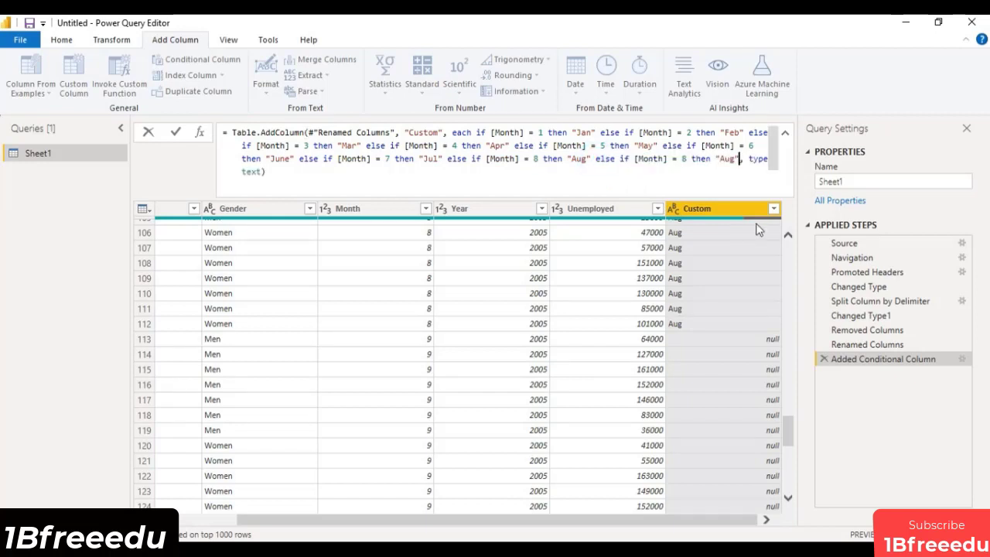
- Change the pasted condition in the formula to month 9 with the result "Sep"
{"action": "double_click", "coordinate": [683, 158]}
{"action": "key", "text": "BackSpace"}
{"action": "type", "text": "9"}
{"action": "key", "text": "Right"}
{"action": "key", "text": "Right"}
{"action": "key", "text": "Right"}
{"action": "key", "text": "Right"}
{"action": "key", "text": "Right"}
{"action": "key", "text": "Right"}
{"action": "key", "text": "Right"}
{"action": "key", "text": "Right"}
{"action": "key", "text": "Right"}
{"action": "key", "text": "BackSpace"}
{"action": "key", "text": "BackSpace"}
{"action": "key", "text": "BackSpace"}
{"action": "type", "text": "Sep\""}
- Append another copy of the condition to the formula and change it to month 10 with the result "Oct"
{"action": "key", "text": "ctrl+v"}
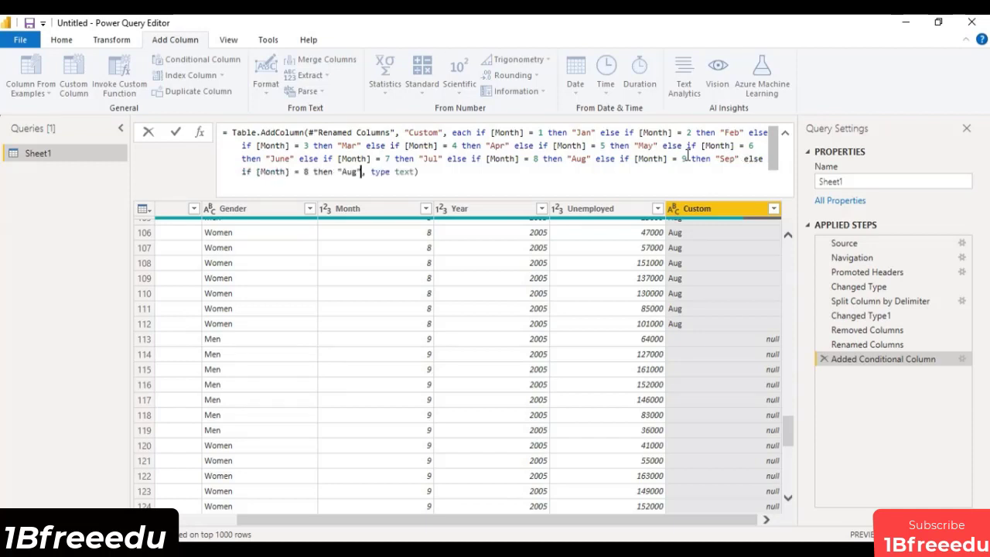
{"action": "double_click", "coordinate": [307, 172]}
{"action": "type", "text": "10"}
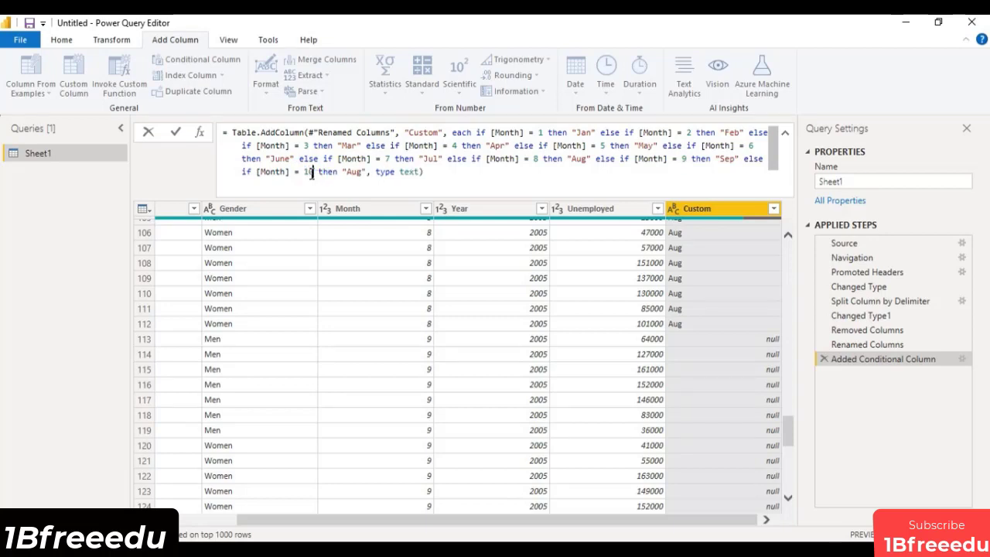
{"action": "double_click", "coordinate": [354, 172]}
{"action": "type", "text": "Oct"}
- Append another copy of the condition to the formula and change it to month 11 with the result "Nov"
{"action": "key", "text": "ctrl+v"}
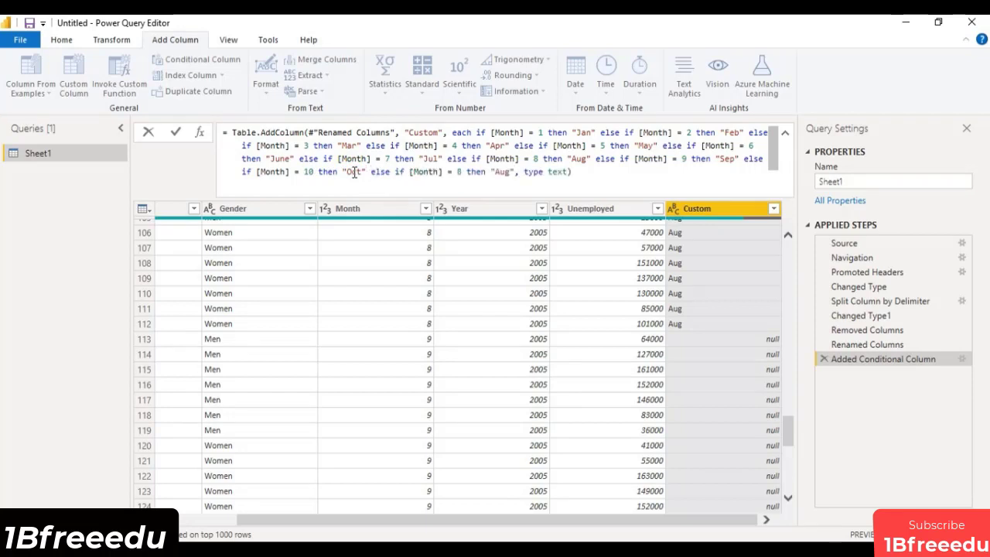
{"action": "double_click", "coordinate": [461, 172]}
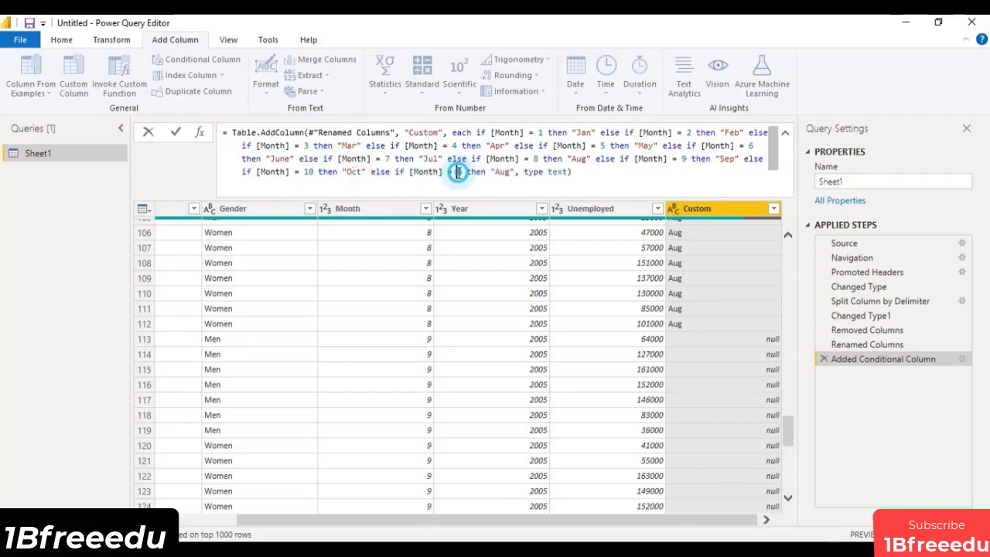
{"action": "type", "text": "11"}
{"action": "double_click", "coordinate": [506, 172]}
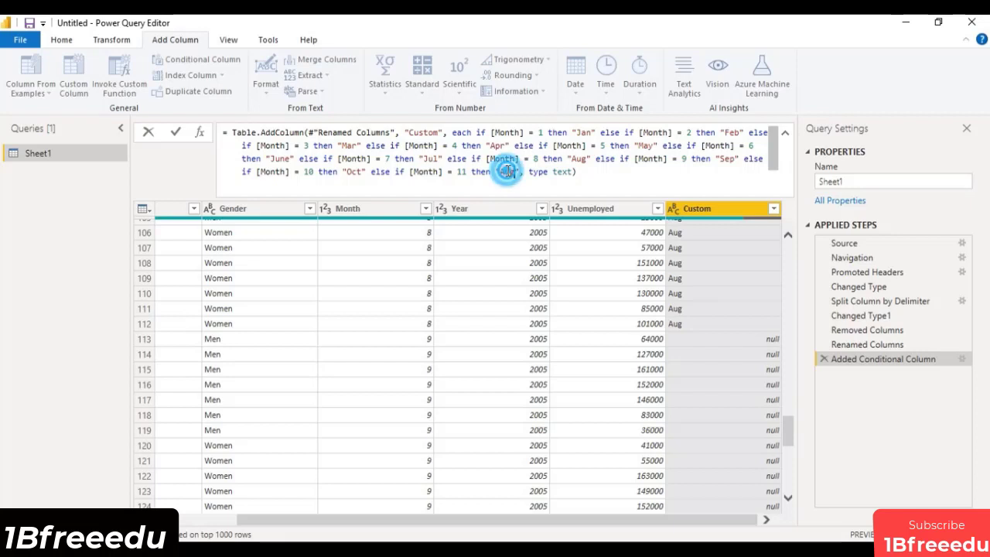
{"action": "type", "text": "Nov\""}
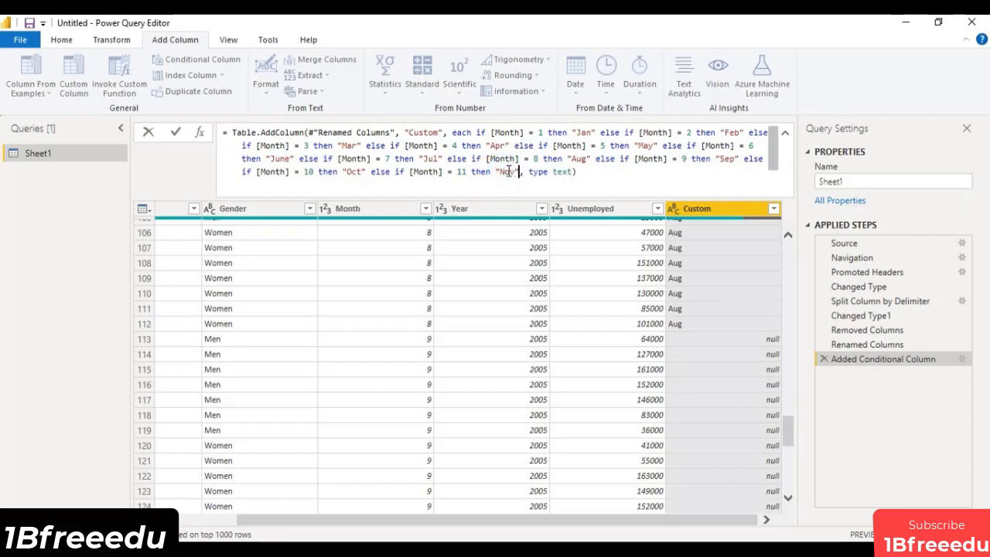
- Append another copy of the condition to the formula, change it to month 12 with the result "Dec", and apply the formula
{"action": "key", "text": "ctrl+v"}
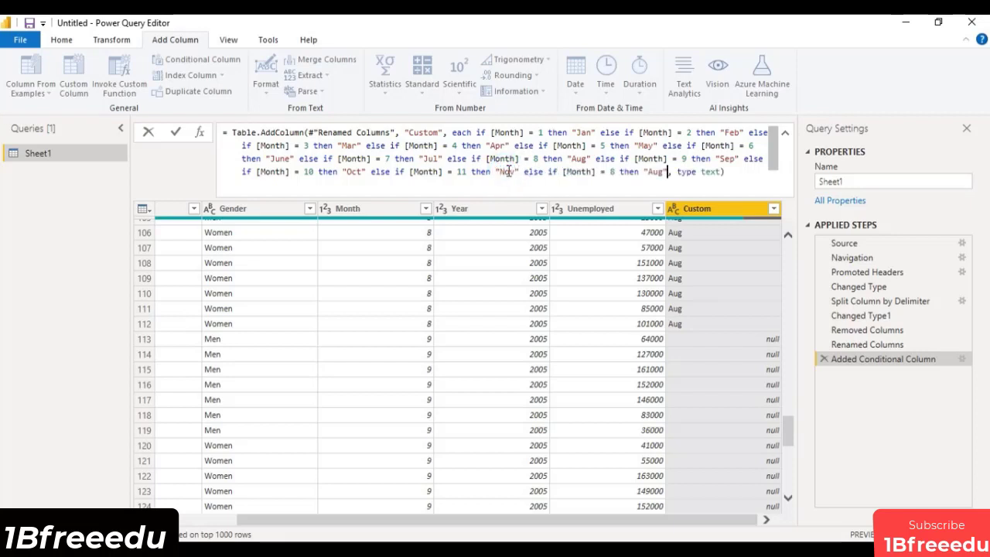
{"action": "left_click", "coordinate": [611, 172]}
{"action": "type", "text": "11"}
{"action": "double_click", "coordinate": [661, 172]}
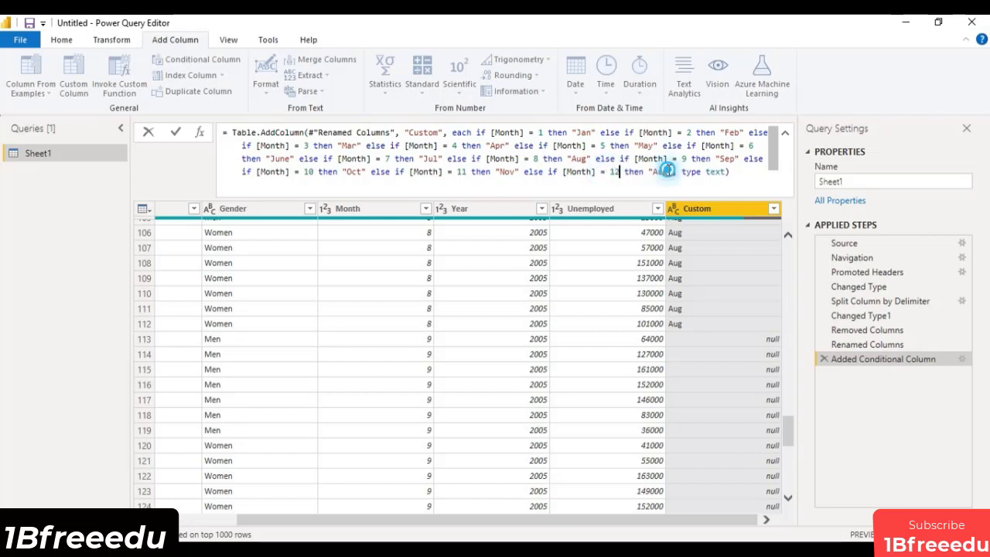
{"action": "type", "text": "Dec"}
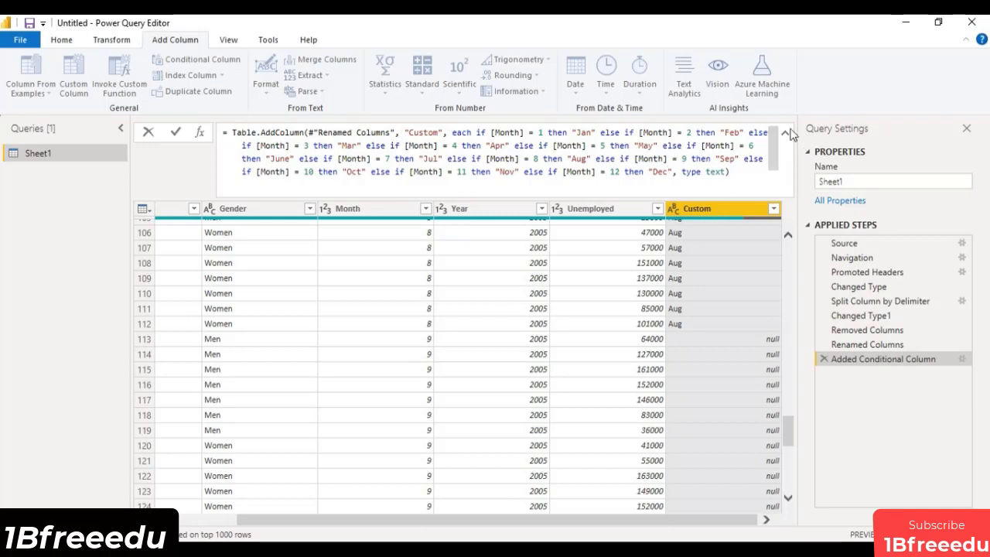
{"action": "key", "text": "Return"}
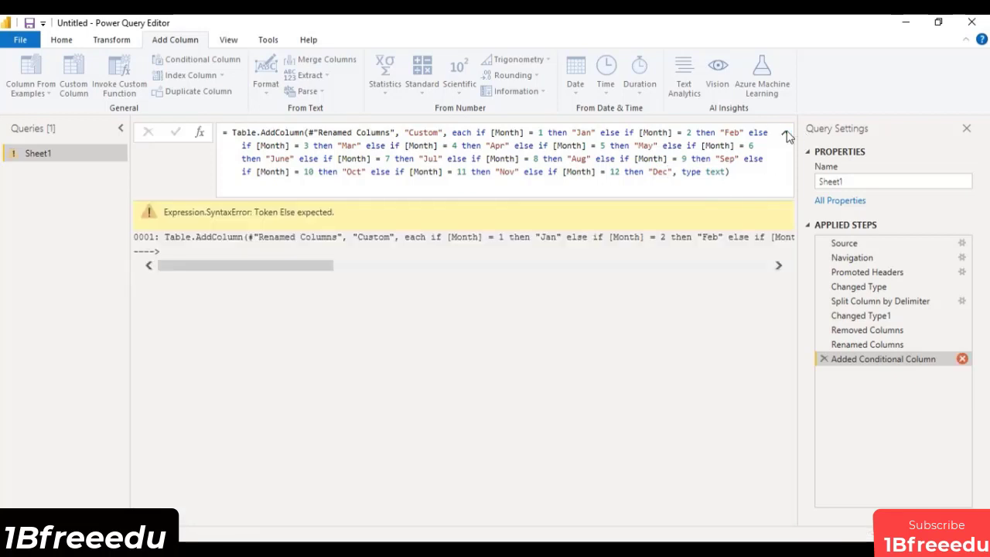
- Add else "Null" between the "Dec" condition's comma and type text in the formula, and apply it
{"action": "left_click_drag", "start_coordinate": [304, 265], "coordinate": [758, 287]}
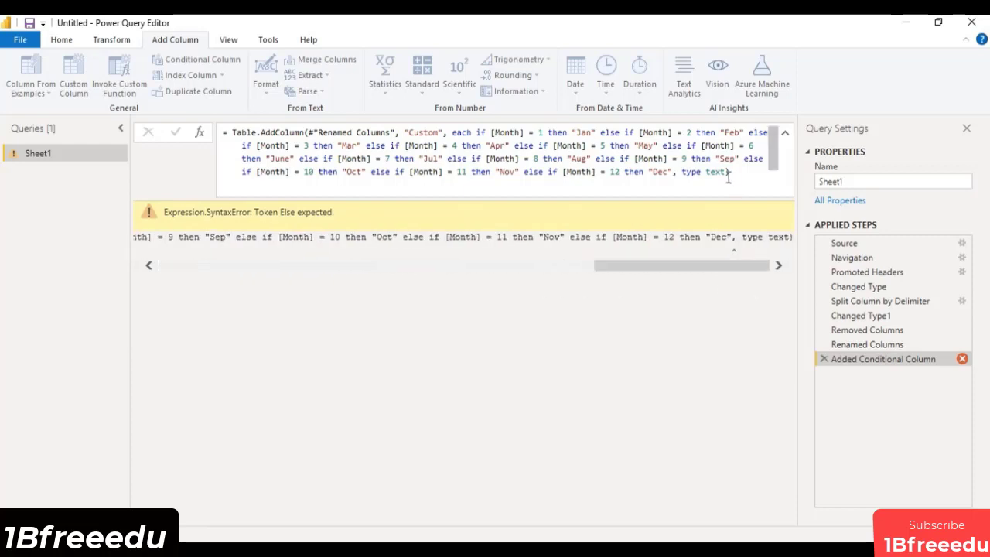
{"action": "left_click_drag", "start_coordinate": [679, 171], "coordinate": [730, 172]}
{"action": "left_click", "coordinate": [675, 171]}
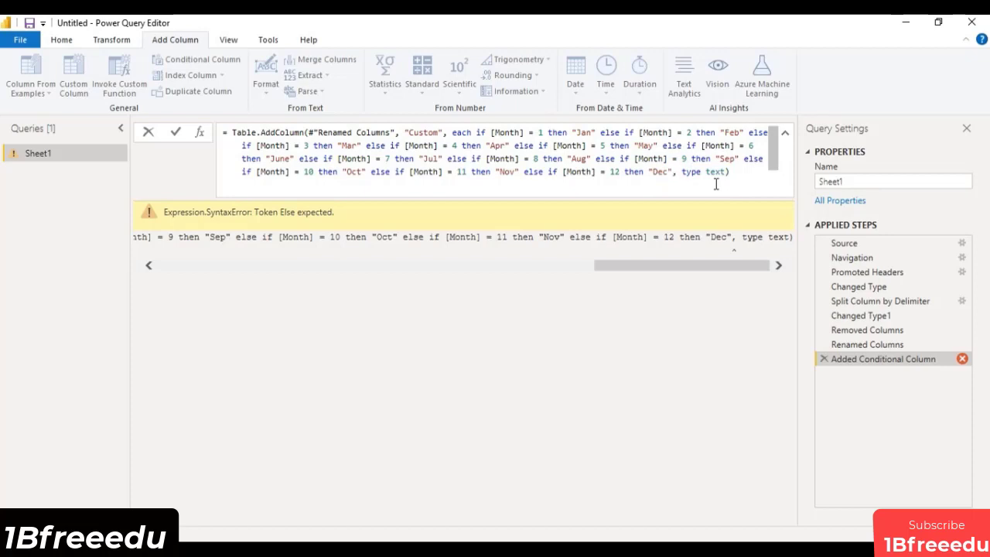
{"action": "type", "text": "else"}
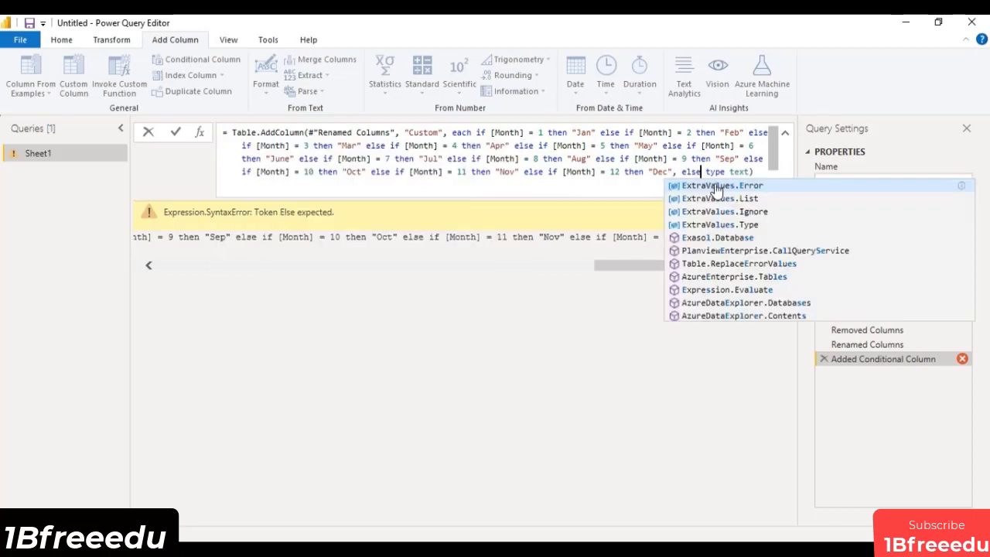
{"action": "type", "text": " Null"}
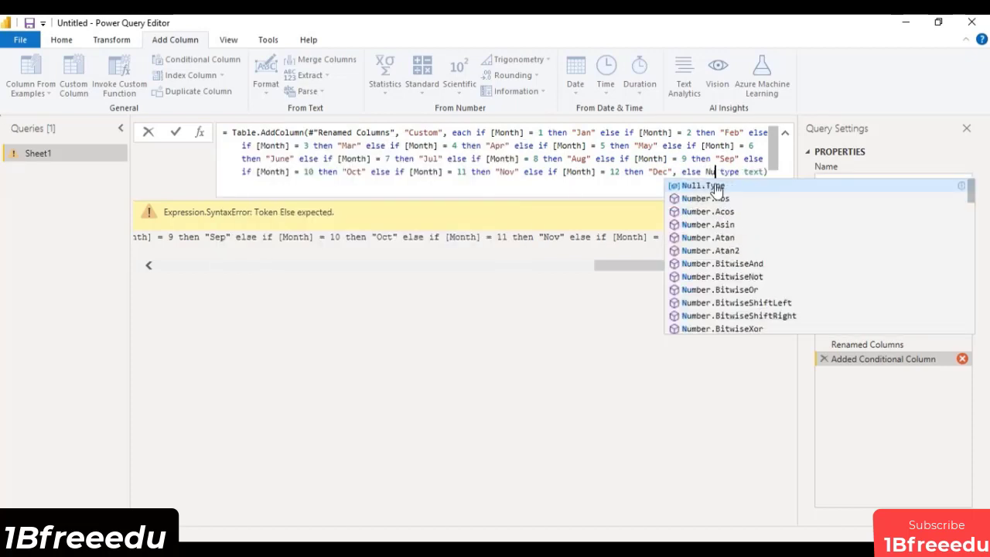
{"action": "key", "text": "Escape"}
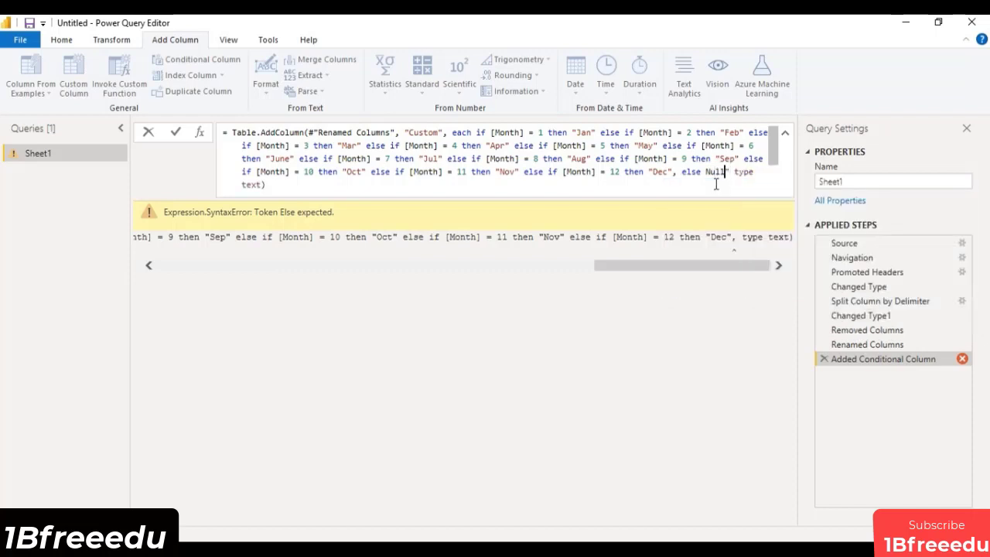
{"action": "type", "text": "\""}
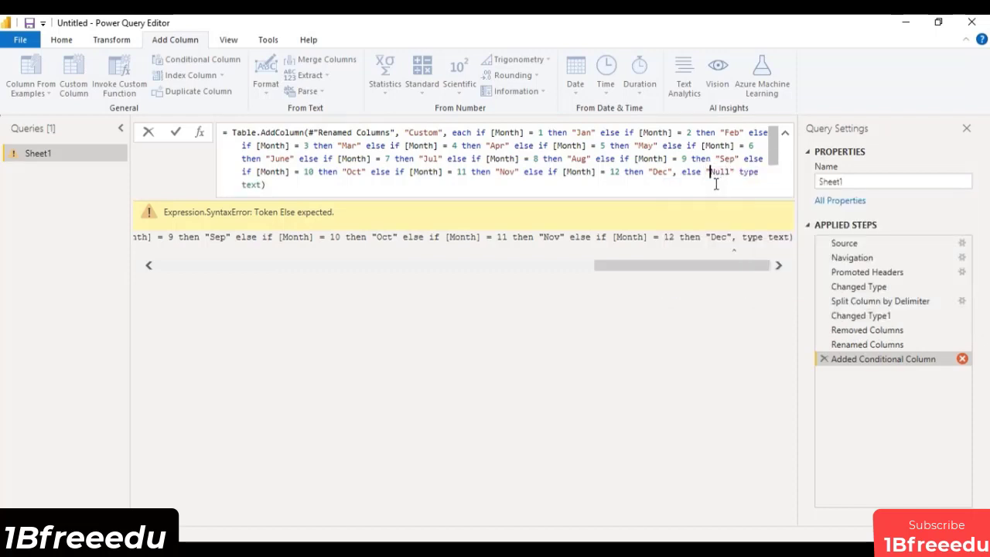
{"action": "key", "text": "Return"}
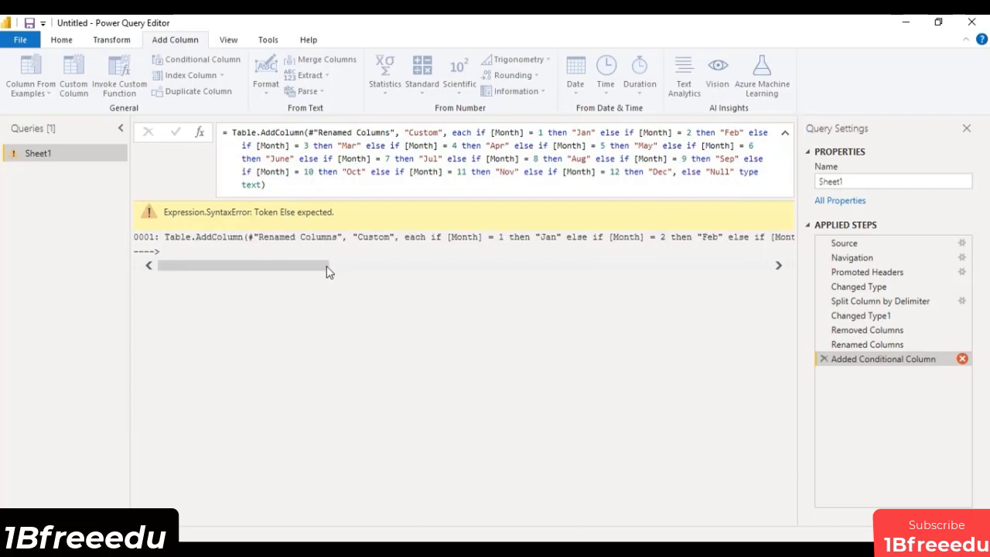
- Move the comma in the formula from before else to after "Null", ahead of type text, and apply the formula
{"action": "left_click_drag", "start_coordinate": [327, 271], "coordinate": [398, 272]}
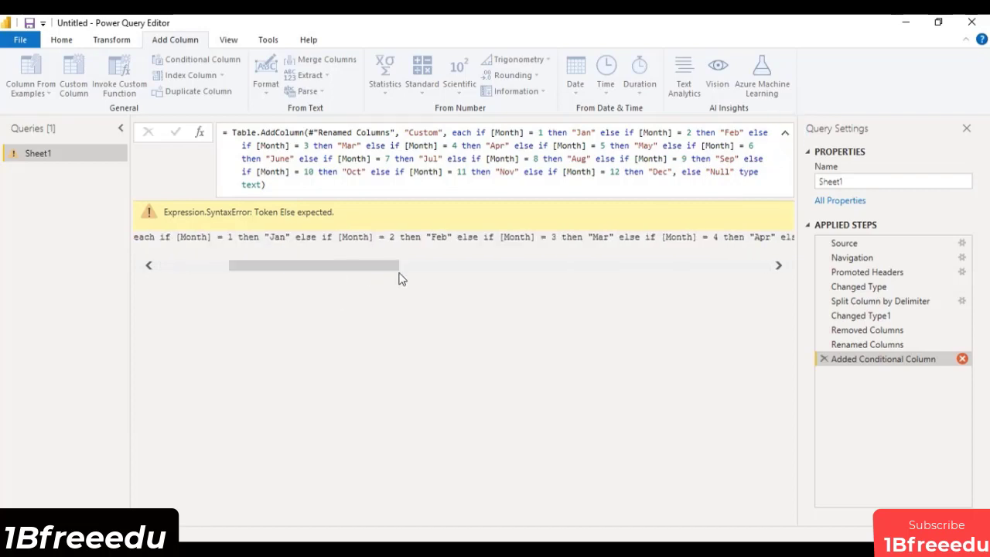
{"action": "left_click", "coordinate": [694, 182]}
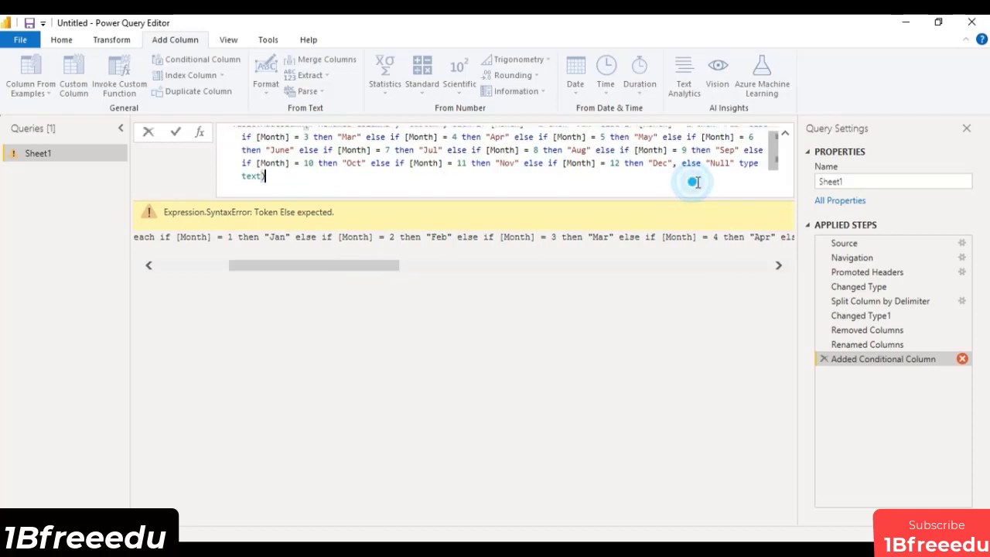
{"action": "double_click", "coordinate": [748, 163]}
{"action": "key", "text": "Left"}
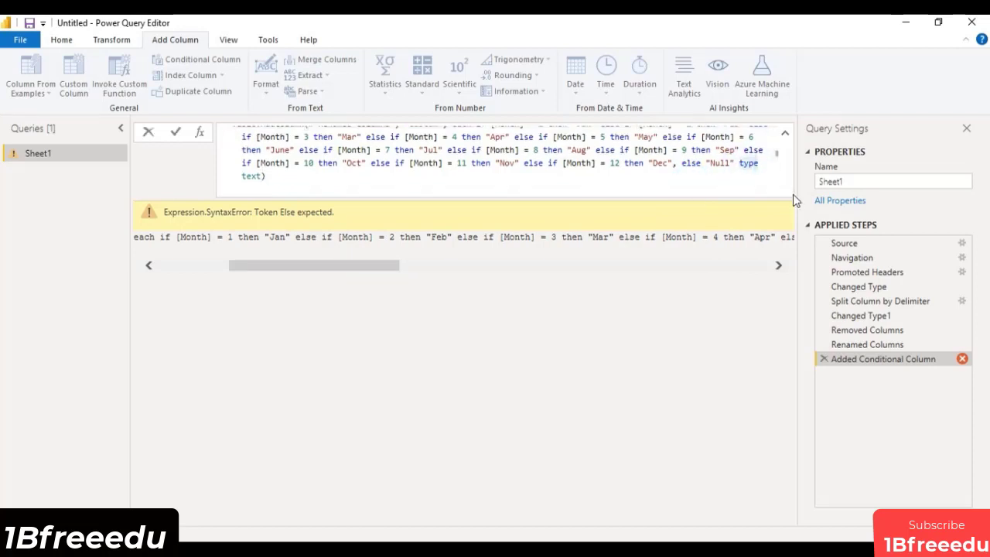
{"action": "type", "text": ","}
{"action": "key", "text": "Left"}
{"action": "key", "text": "BackSpace"}
{"action": "key", "text": "Return"}
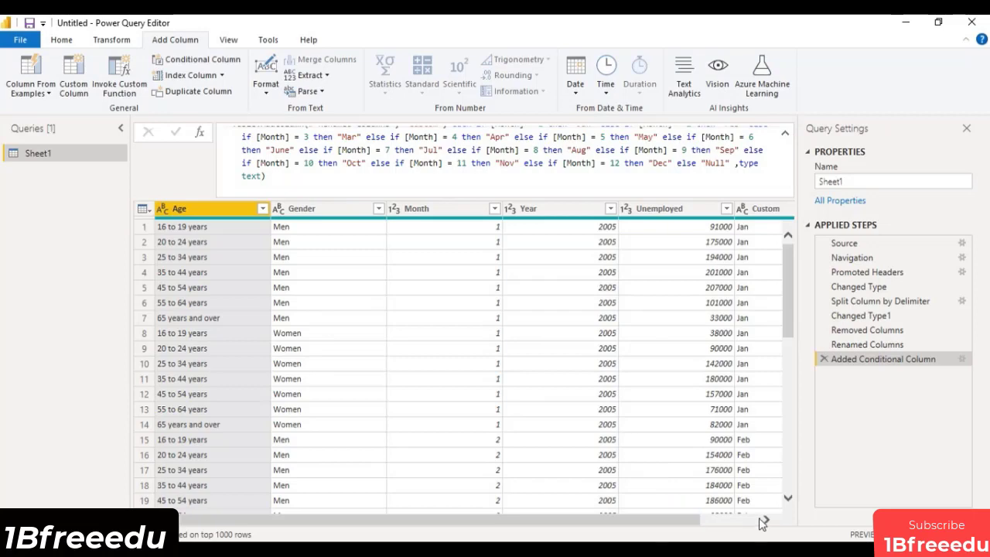
- Examine the Custom column's month names against the Month numbers across the 2005 and 2006 rows
{"action": "left_click_drag", "start_coordinate": [691, 519], "coordinate": [750, 519]}
{"action": "scroll", "coordinate": [705, 364], "scroll_direction": "down", "scroll_amount": 5}
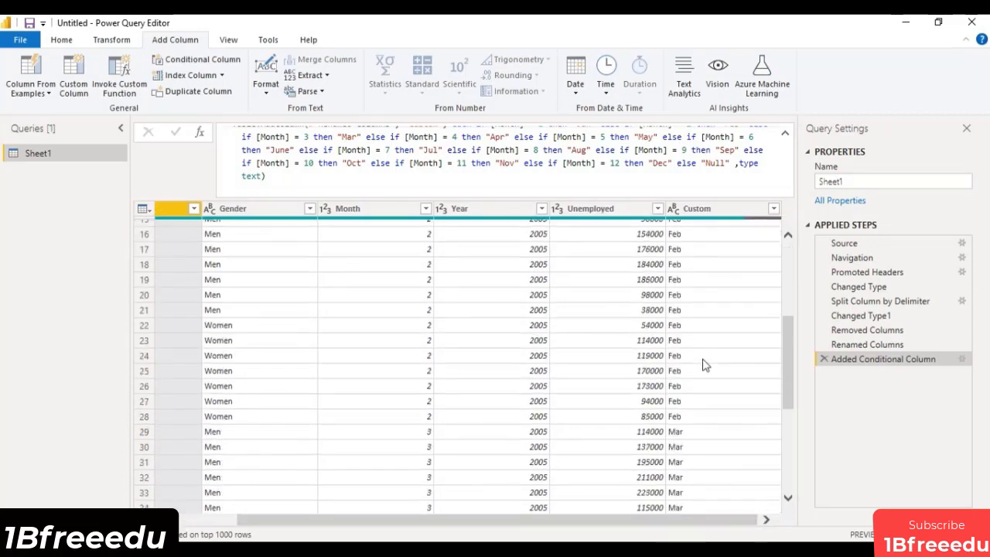
{"action": "scroll", "coordinate": [705, 365], "scroll_direction": "down", "scroll_amount": 20}
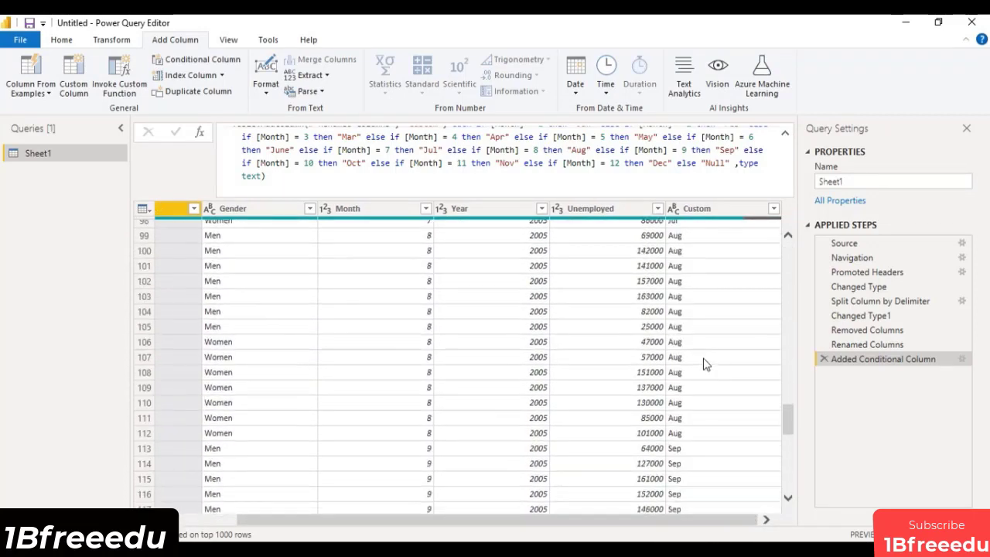
{"action": "scroll", "coordinate": [705, 364], "scroll_direction": "down", "scroll_amount": 20}
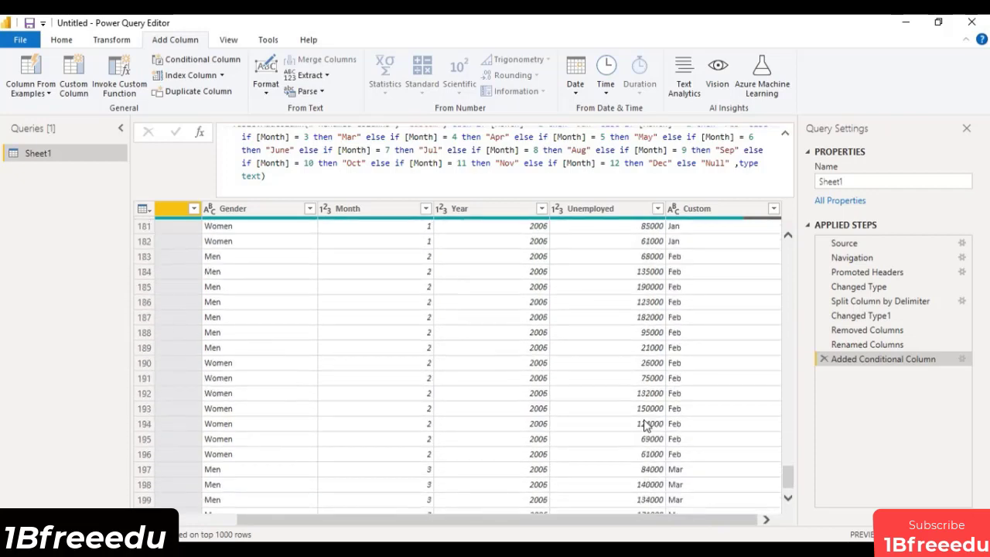
{"action": "scroll", "coordinate": [720, 418], "scroll_direction": "down", "scroll_amount": 12}
{"action": "scroll", "coordinate": [720, 416], "scroll_direction": "up", "scroll_amount": 20}
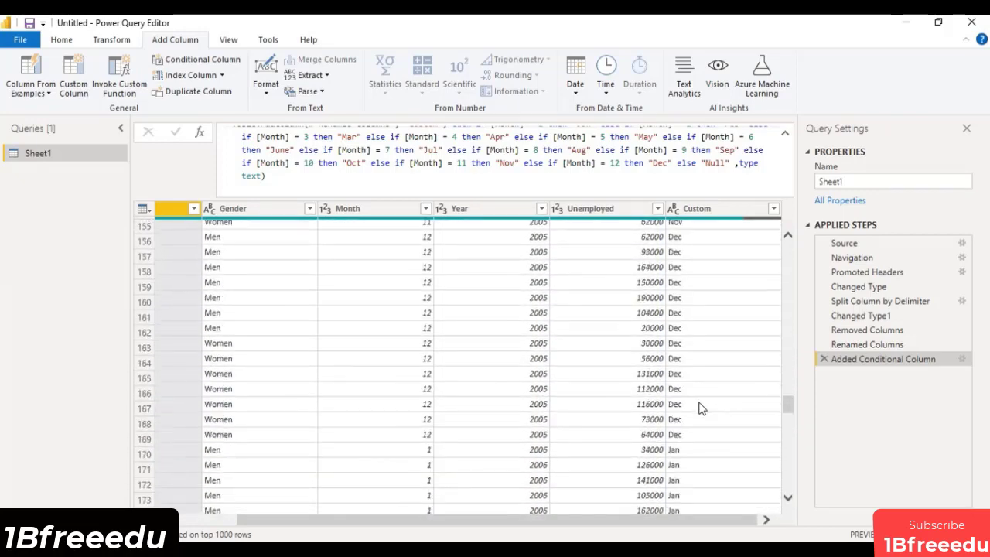
{"action": "scroll", "coordinate": [701, 408], "scroll_direction": "up", "scroll_amount": 20}
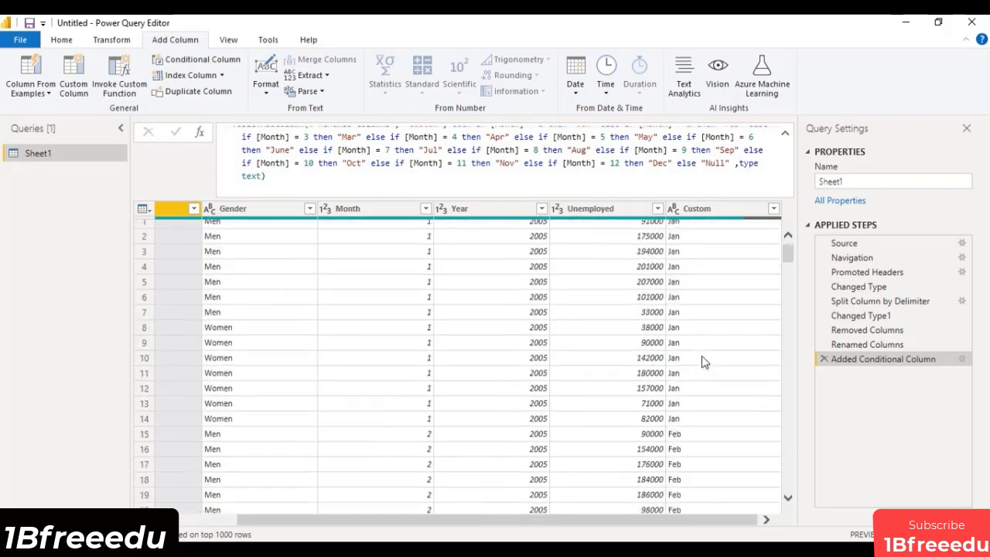
{"action": "left_click", "coordinate": [391, 209]}
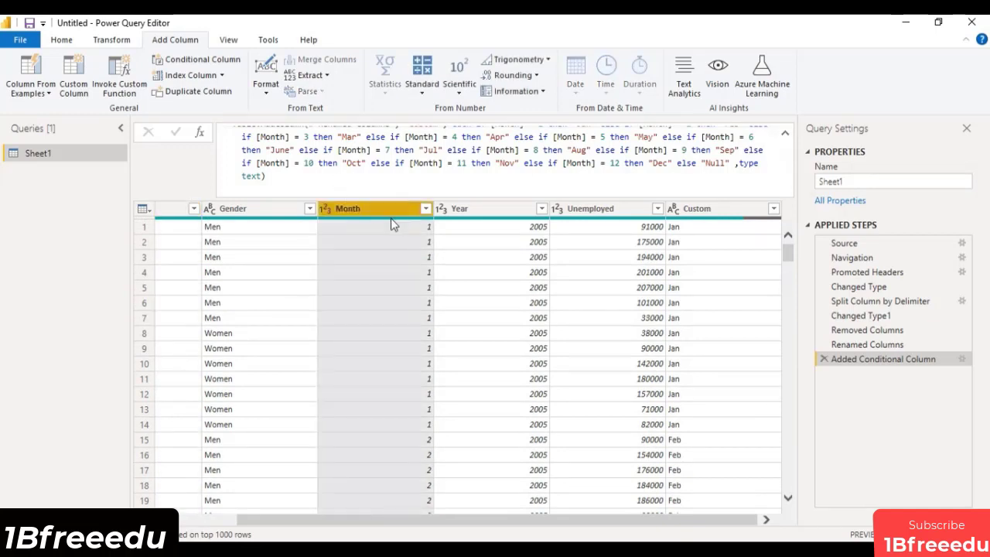
{"action": "right_click", "coordinate": [392, 223]}
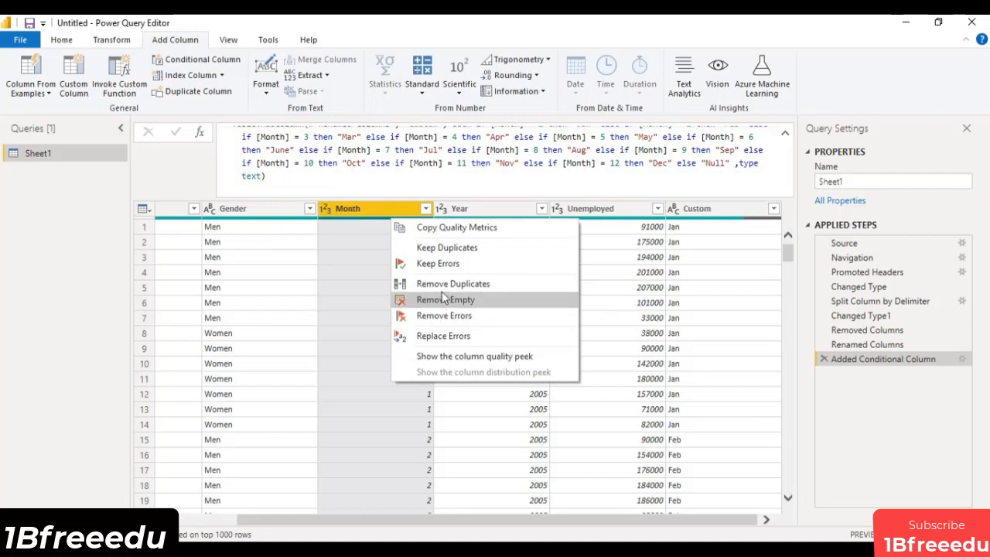
{"action": "left_click", "coordinate": [730, 310]}
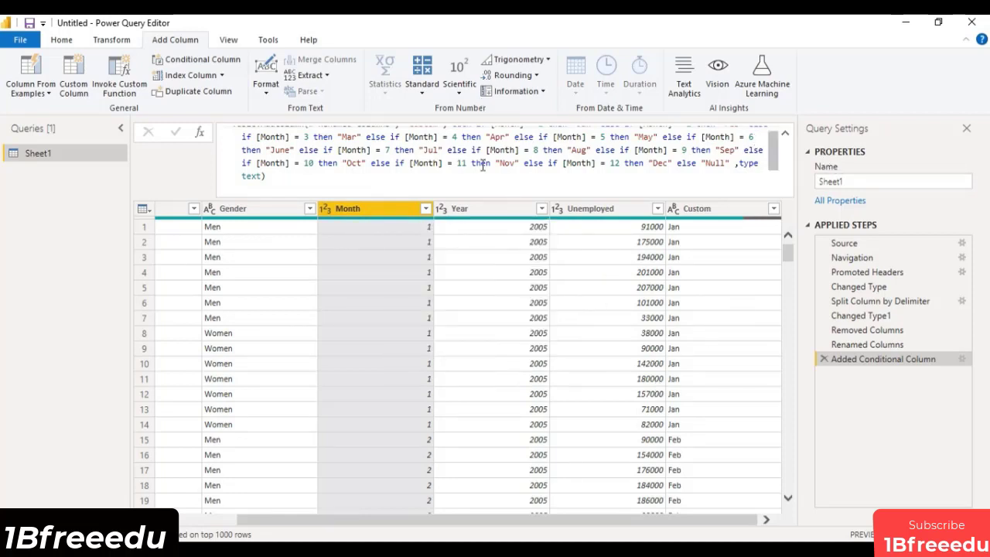
- Collapse the expanded formula and rename the Custom column as Mon
{"action": "left_click", "coordinate": [784, 133]}
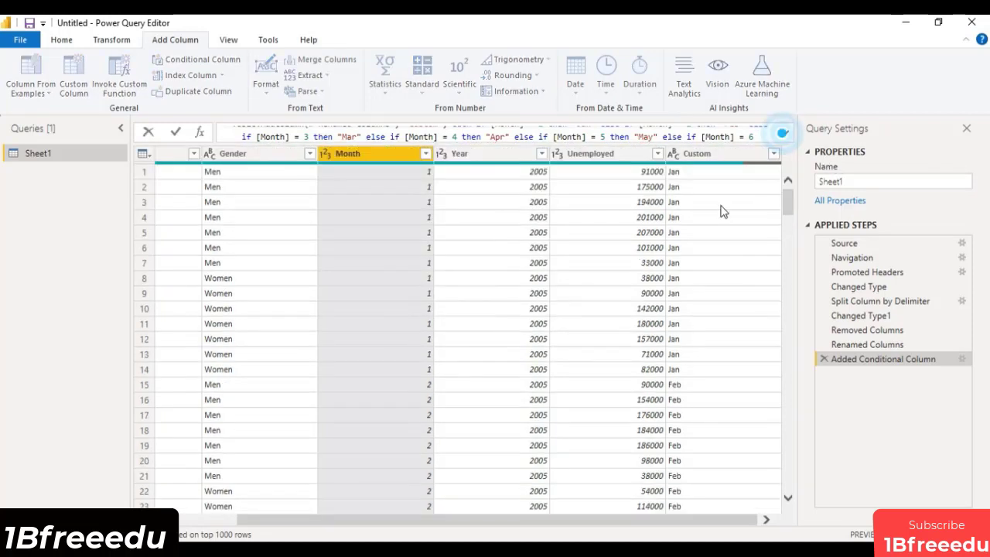
{"action": "double_click", "coordinate": [722, 155]}
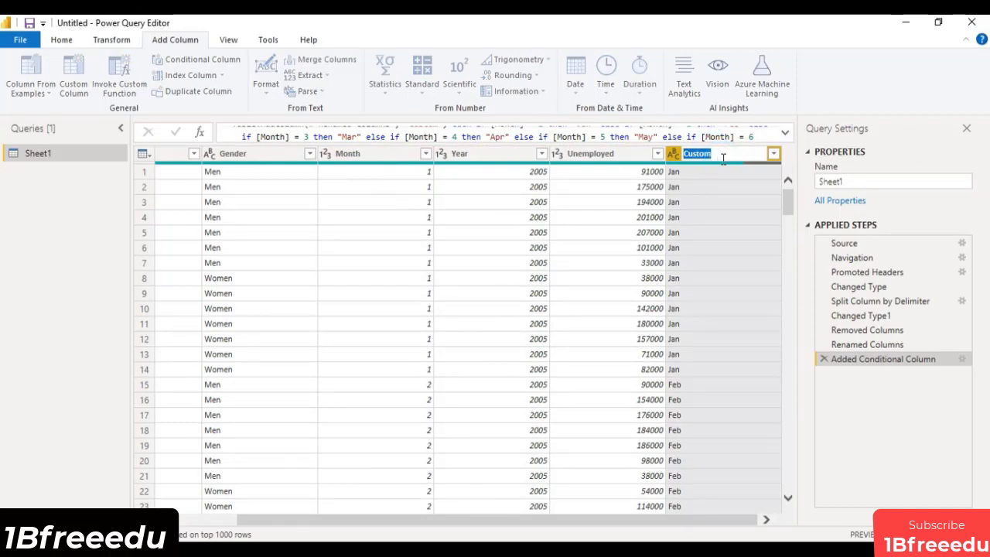
{"action": "type", "text": "Mon"}
{"action": "key", "text": "Return"}
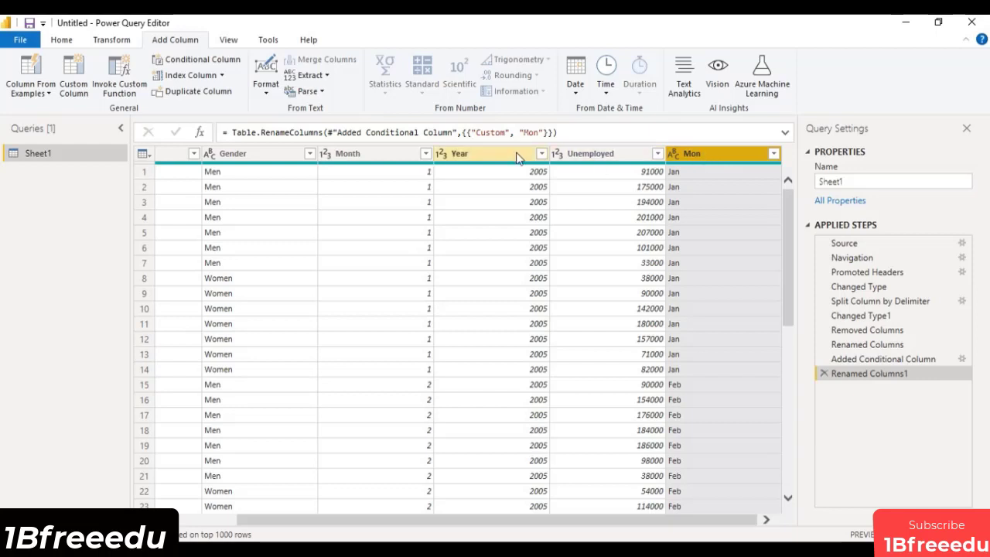
- Start adding a column that merges the Mon and Year columns, with Comma as the separator
{"action": "left_click", "coordinate": [477, 158], "text": "ctrl"}
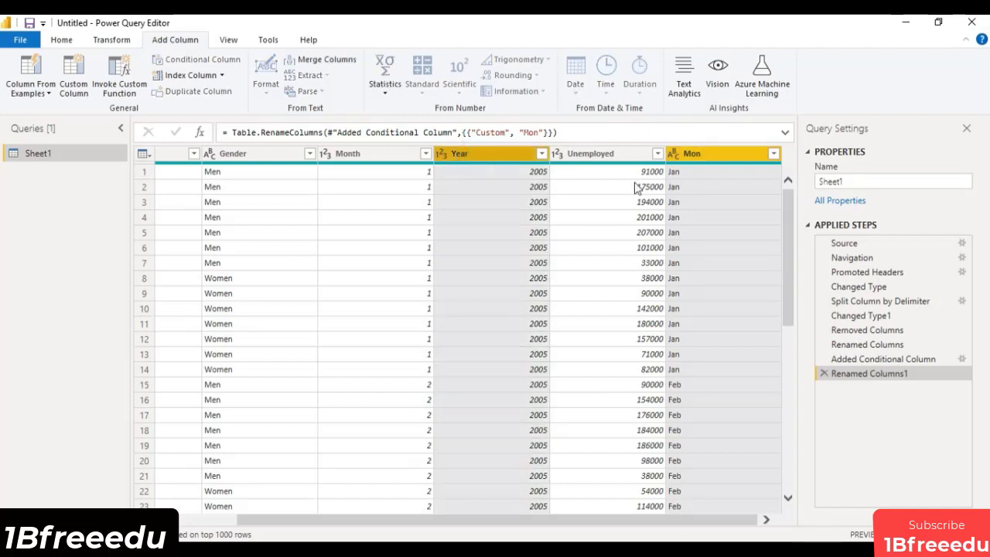
{"action": "left_click", "coordinate": [116, 41]}
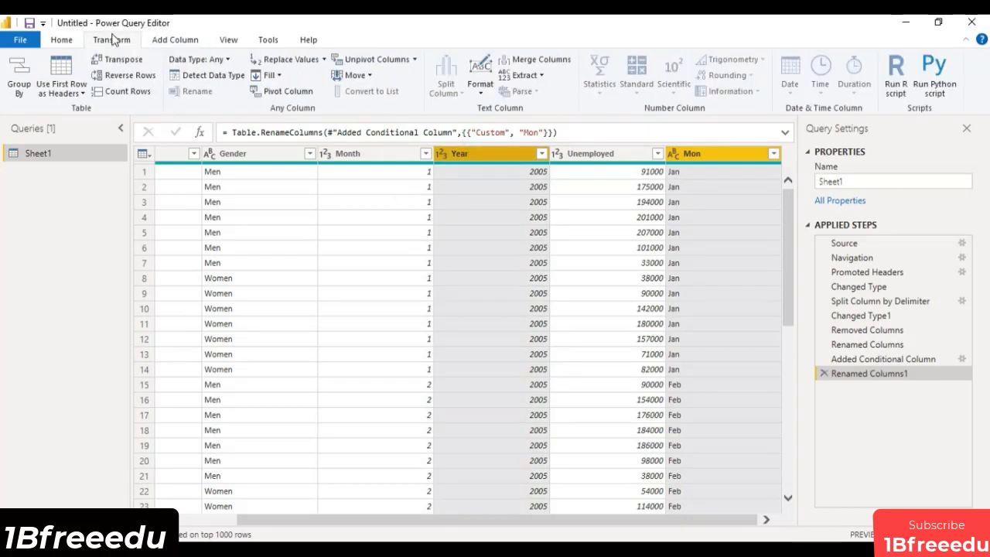
{"action": "left_click", "coordinate": [193, 40]}
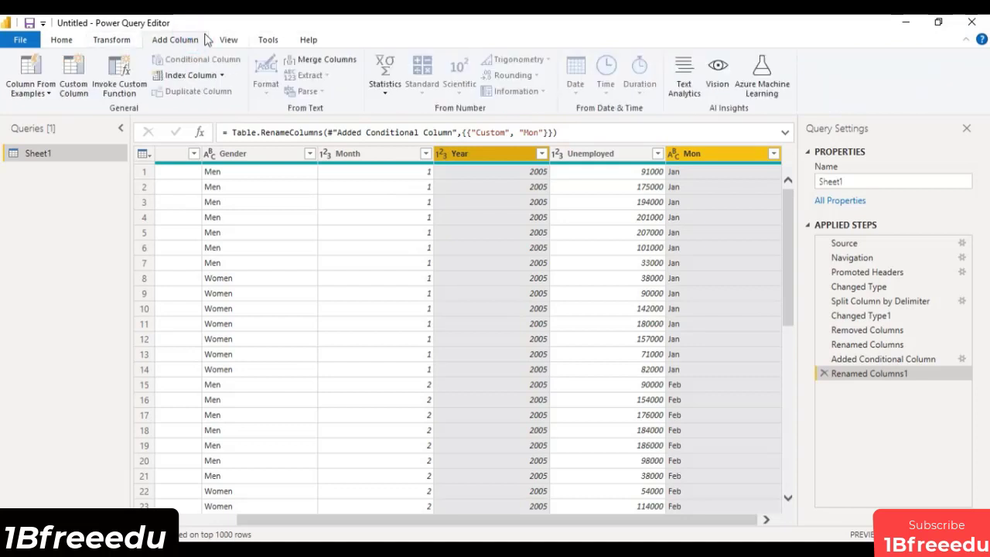
{"action": "left_click", "coordinate": [321, 60]}
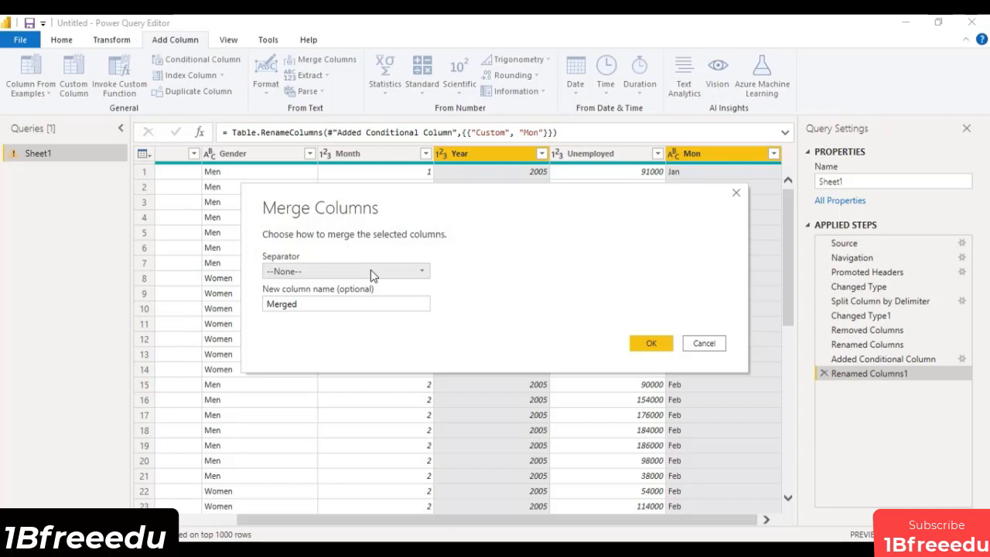
{"action": "left_click", "coordinate": [372, 271]}
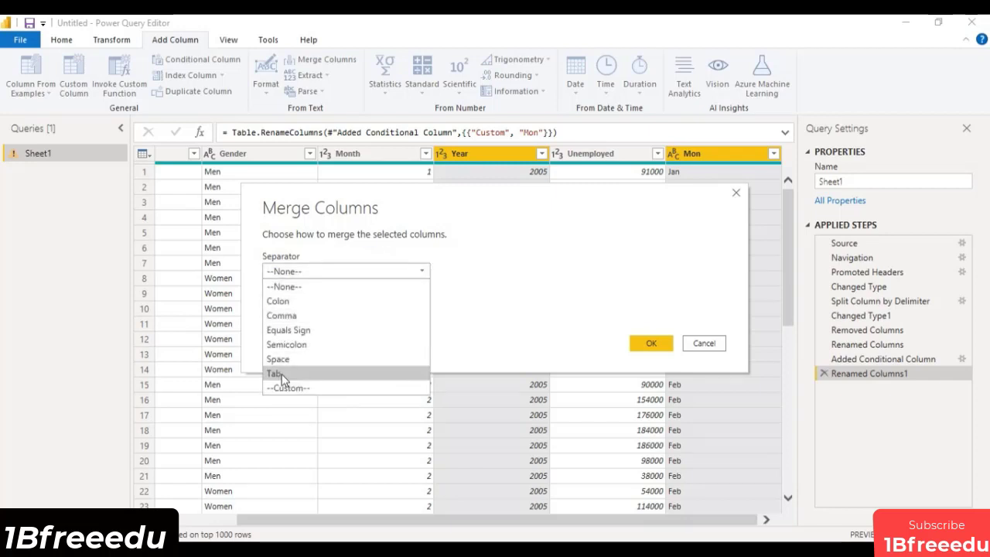
{"action": "left_click", "coordinate": [294, 316]}
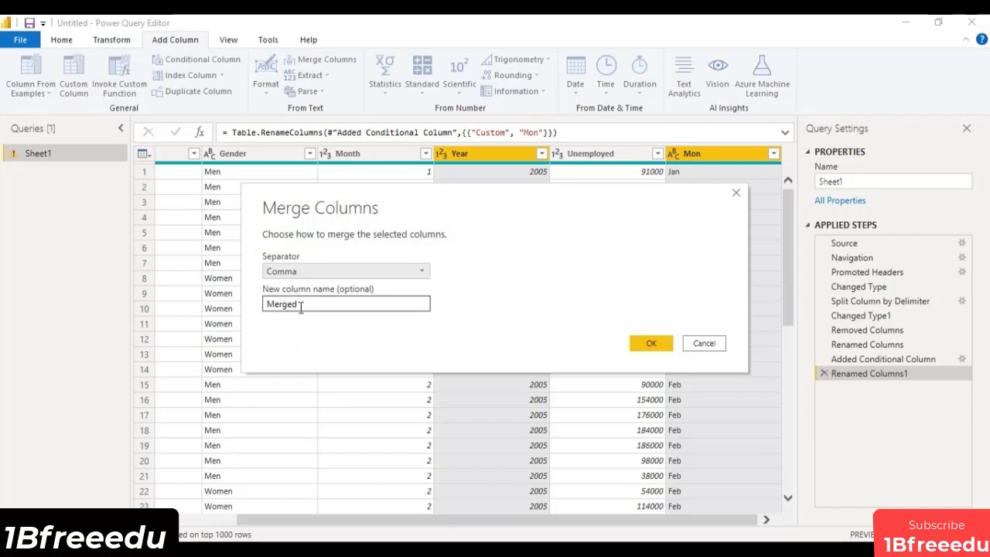
- Name the new merged column "Month, Year" and create it
{"action": "double_click", "coordinate": [298, 305]}
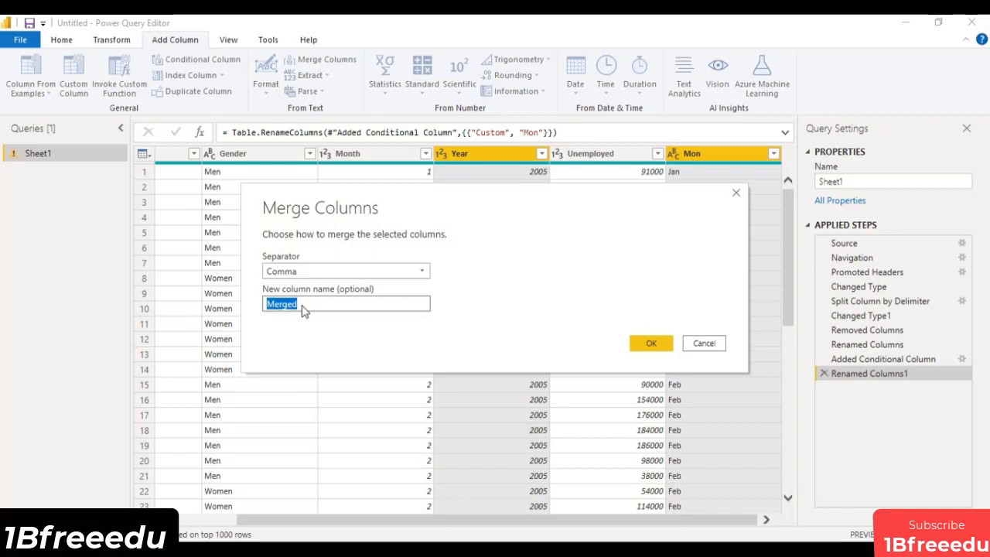
{"action": "type", "text": "Month, Year"}
{"action": "left_click", "coordinate": [652, 343]}
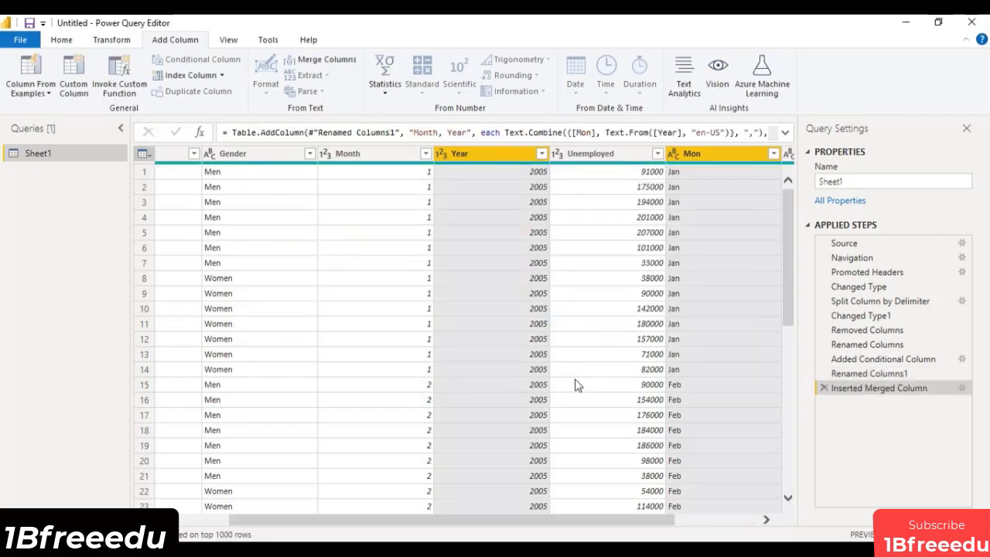
{"action": "left_click_drag", "start_coordinate": [570, 526], "coordinate": [725, 524]}
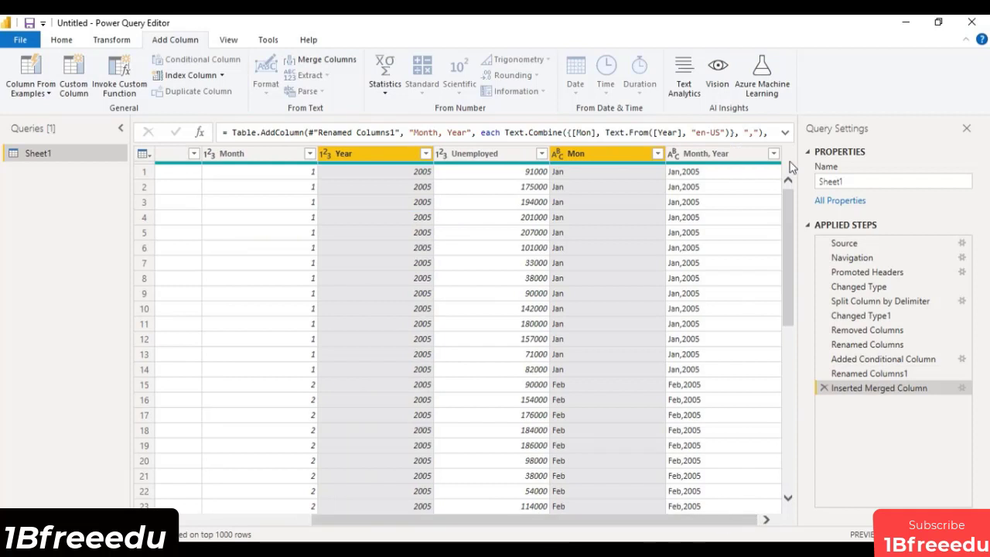
{"action": "left_click", "coordinate": [727, 219]}
{"action": "scroll", "coordinate": [734, 336], "scroll_direction": "down", "scroll_amount": 5}
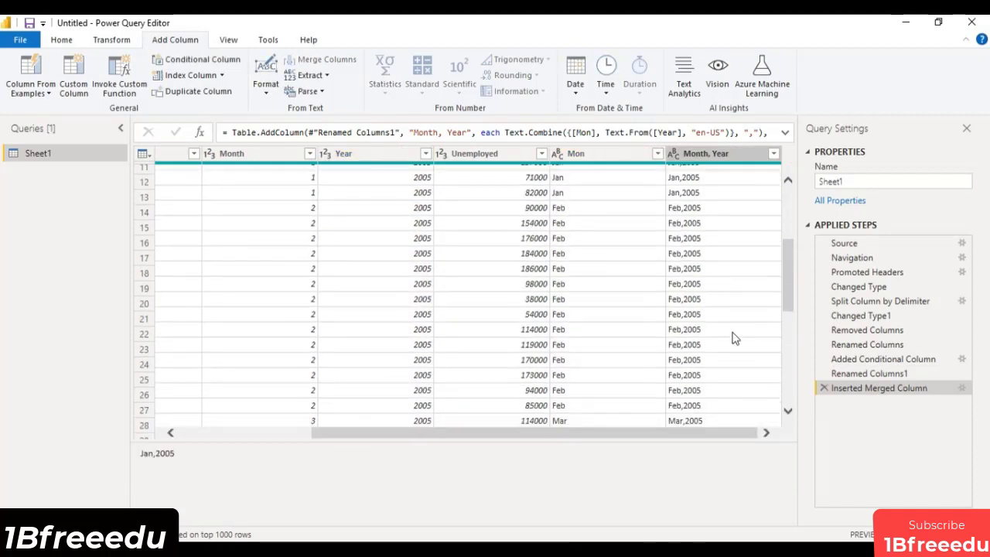
{"action": "scroll", "coordinate": [734, 336], "scroll_direction": "up", "scroll_amount": 5}
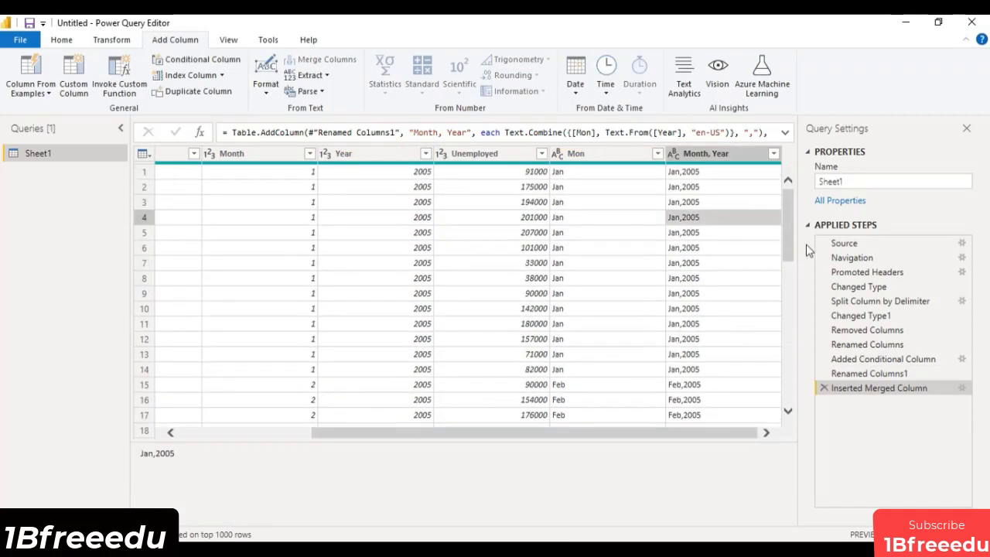
{"action": "right_click", "coordinate": [586, 157]}
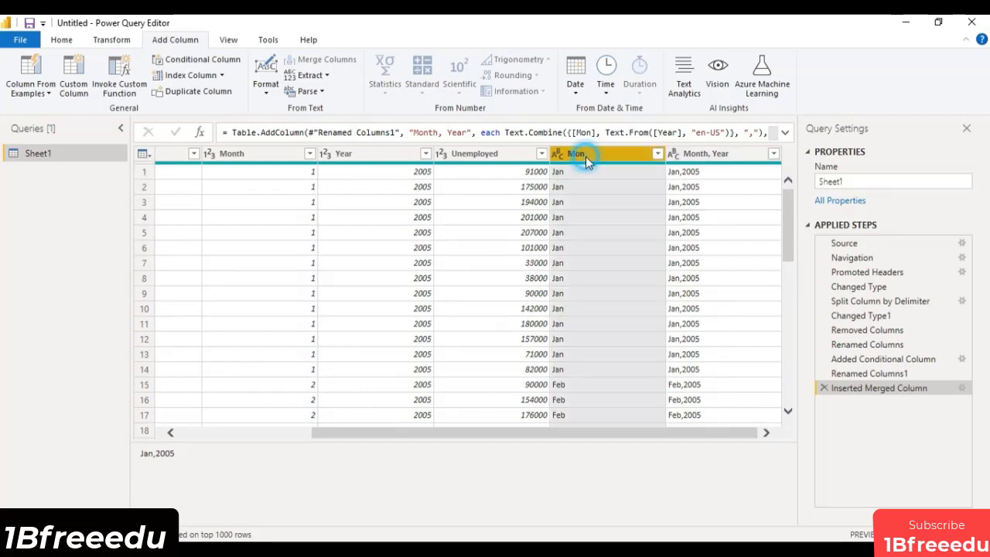
{"action": "left_click", "coordinate": [623, 186]}
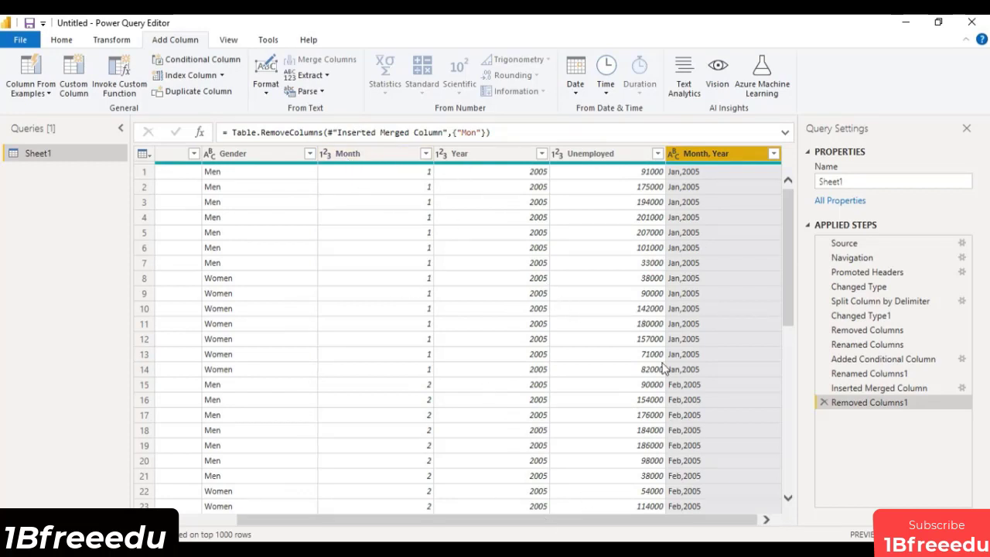
{"action": "scroll", "coordinate": [663, 365], "scroll_direction": "down", "scroll_amount": 6}
{"action": "scroll", "coordinate": [649, 362], "scroll_direction": "up", "scroll_amount": 6}
{"action": "left_click", "coordinate": [824, 402]}
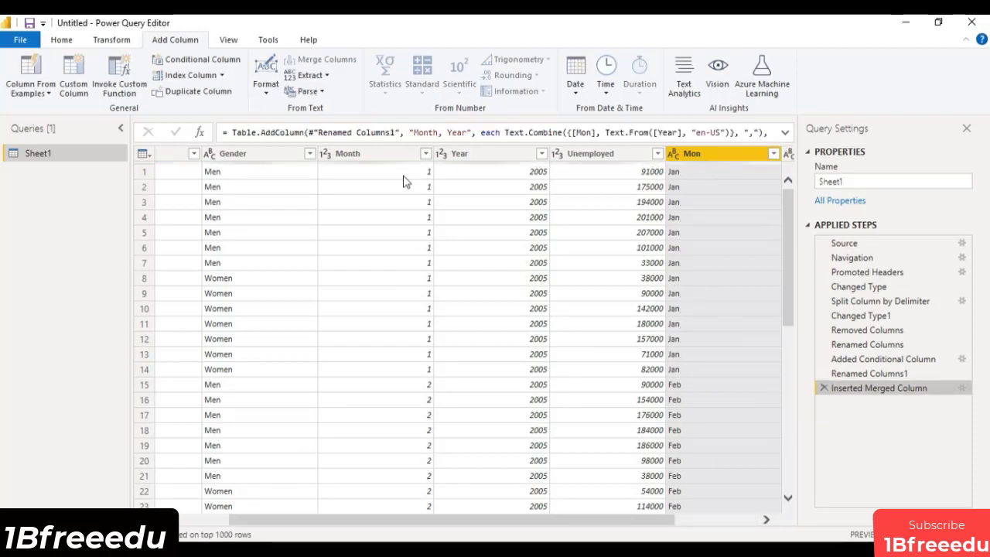
- Remove the numeric Month column from the query
{"action": "left_click", "coordinate": [377, 152]}
{"action": "right_click", "coordinate": [377, 149]}
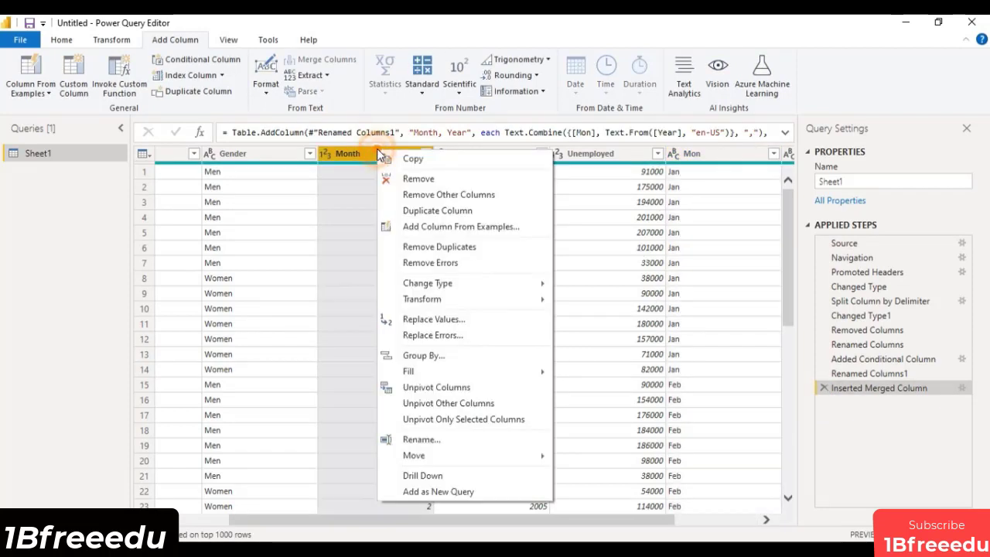
{"action": "left_click", "coordinate": [419, 178]}
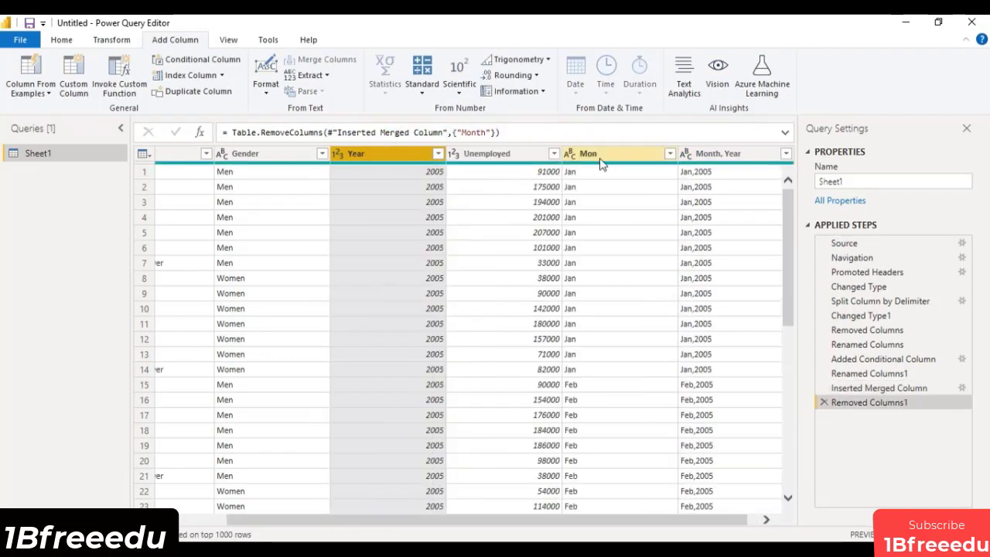
- Rename the Mon column as Month
{"action": "double_click", "coordinate": [600, 159]}
{"action": "left_click", "coordinate": [601, 154]}
{"action": "type", "text": "t"}
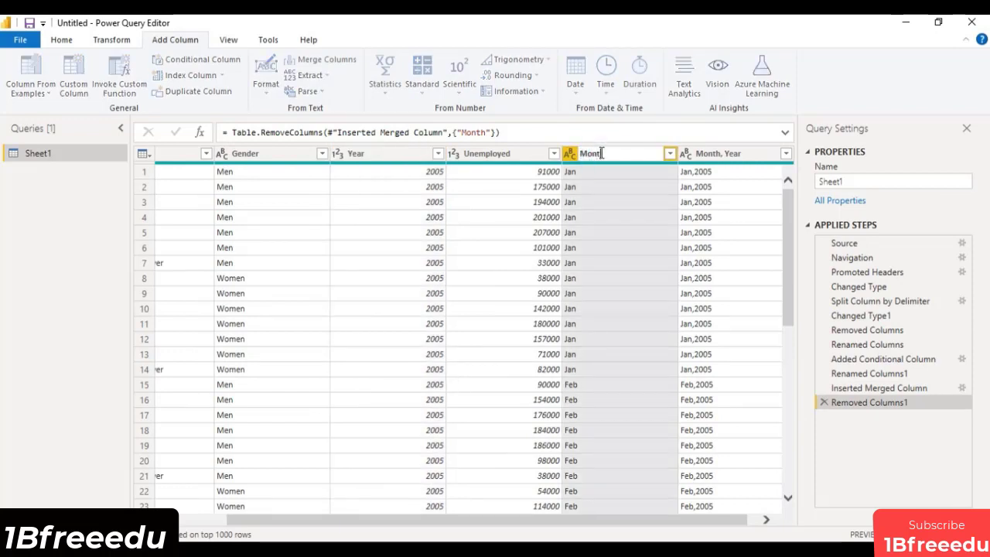
{"action": "type", "text": "h"}
{"action": "key", "text": "Return"}
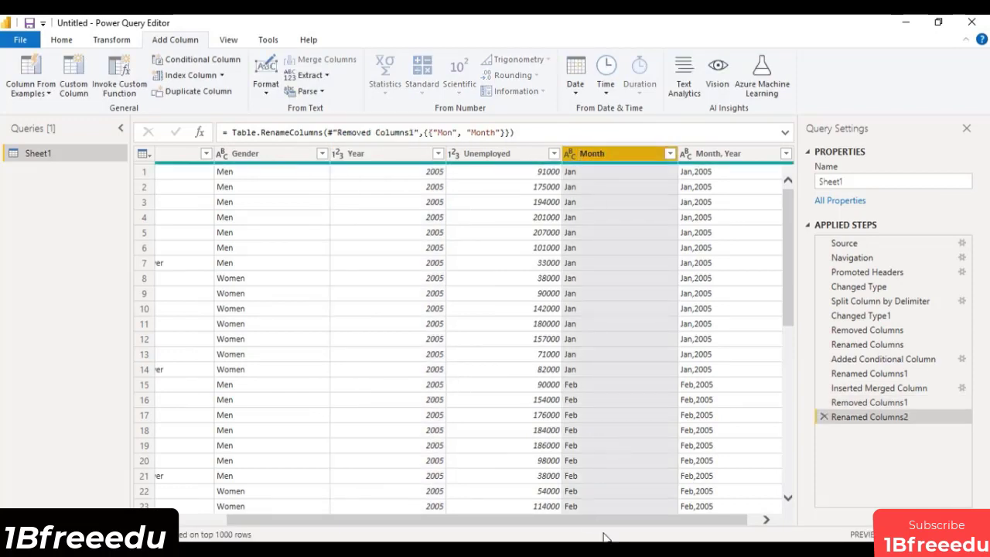
- Rename the Sheet1 query as Data, then close the query editor and apply the changes
{"action": "left_click_drag", "start_coordinate": [608, 523], "coordinate": [444, 528]}
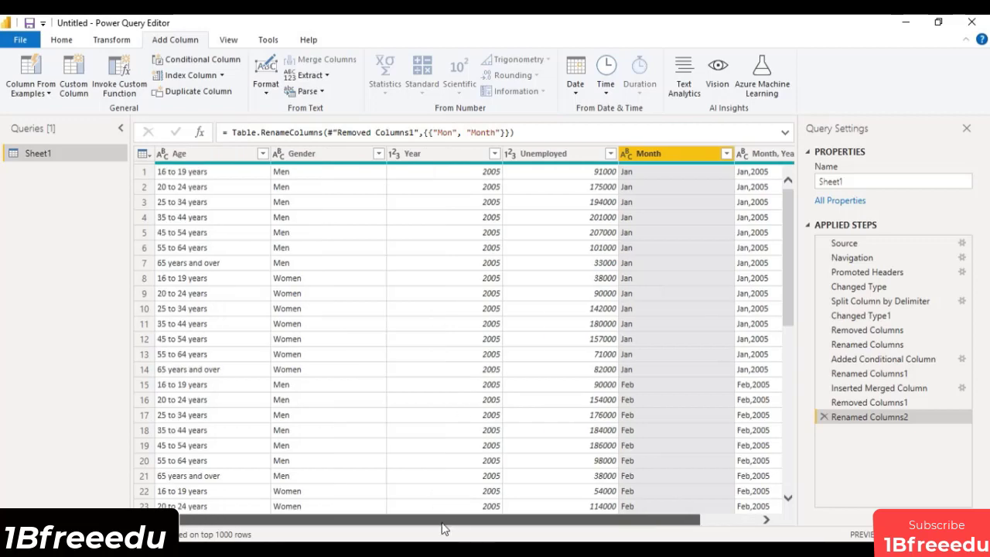
{"action": "scroll", "coordinate": [400, 411], "scroll_direction": "down", "scroll_amount": 5}
{"action": "scroll", "coordinate": [399, 411], "scroll_direction": "up", "scroll_amount": 5}
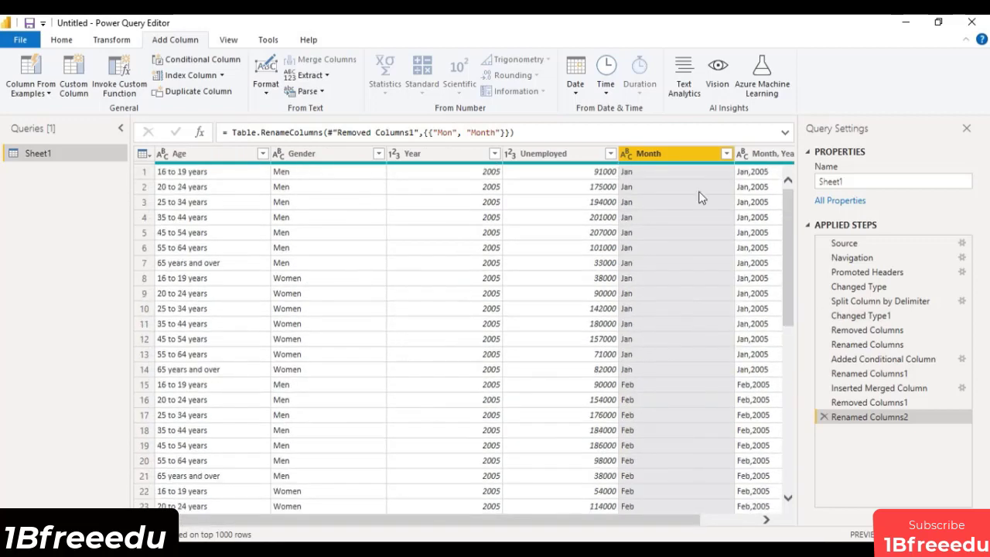
{"action": "double_click", "coordinate": [832, 181]}
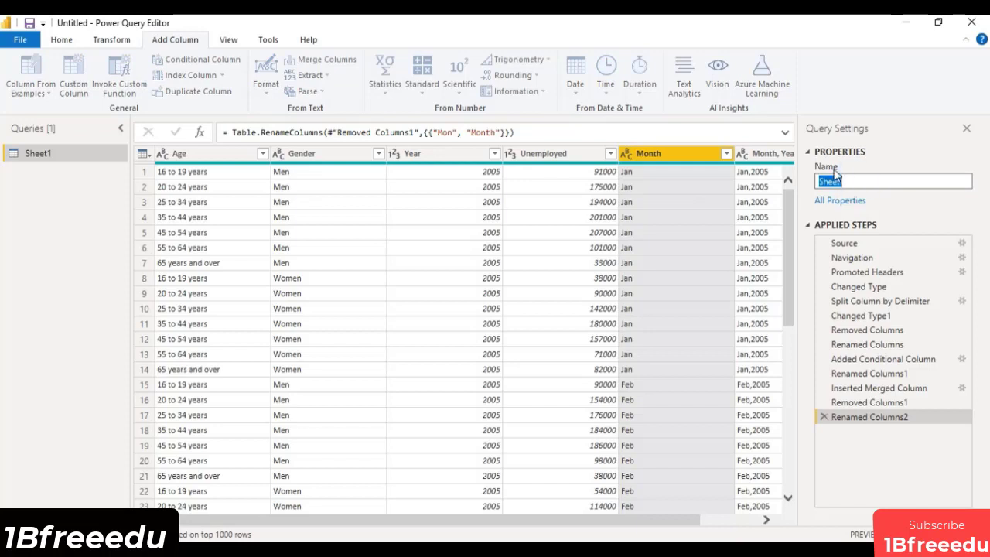
{"action": "type", "text": "Data"}
{"action": "left_click", "coordinate": [61, 41]}
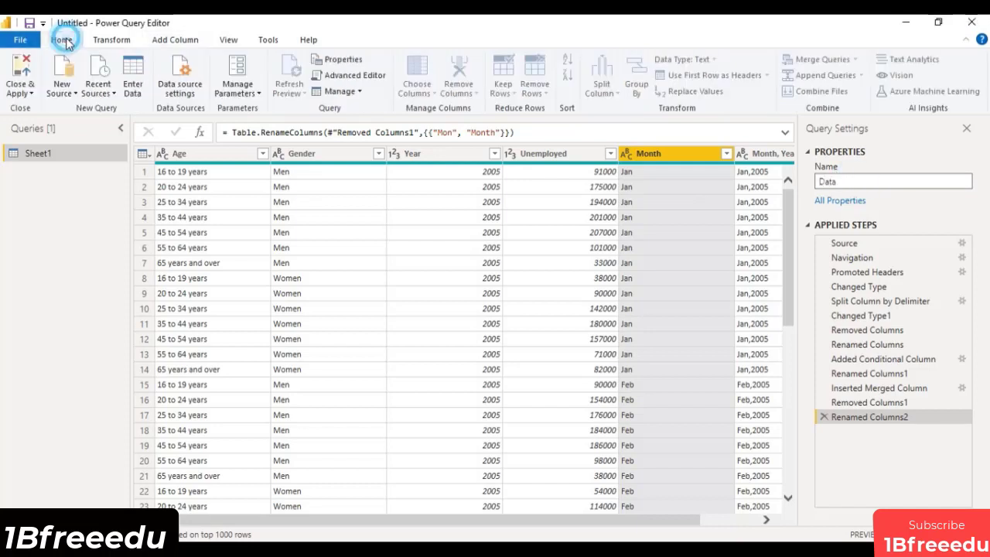
{"action": "left_click", "coordinate": [21, 68]}
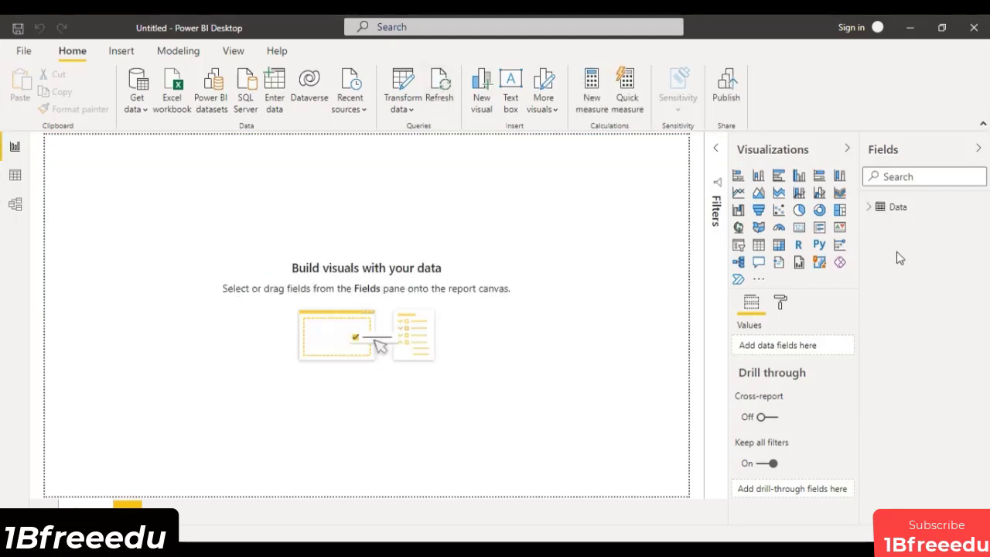
- Expand the Data table to list its fields and return to the blank report page
{"action": "left_click", "coordinate": [889, 206]}
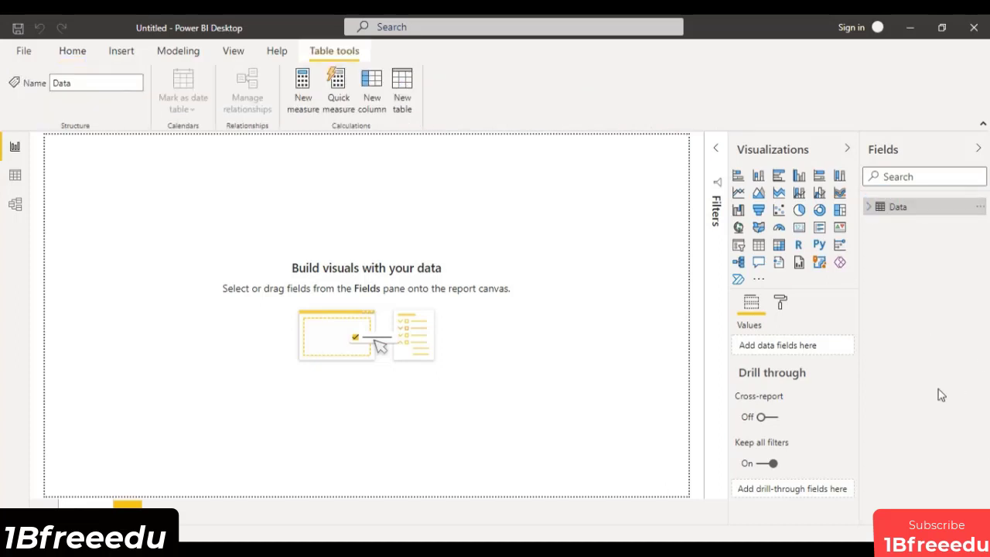
{"action": "left_click", "coordinate": [869, 207]}
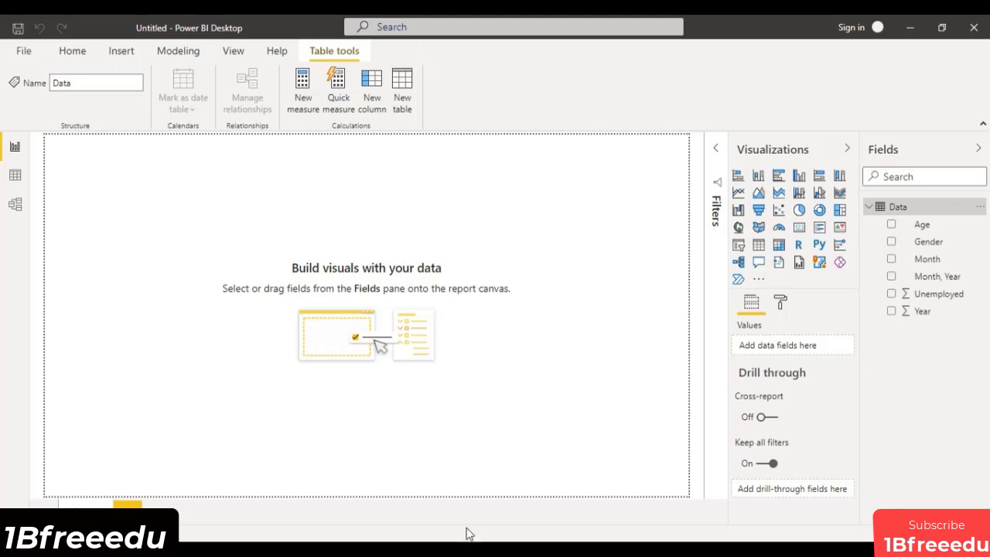
{"action": "left_click", "coordinate": [515, 438]}
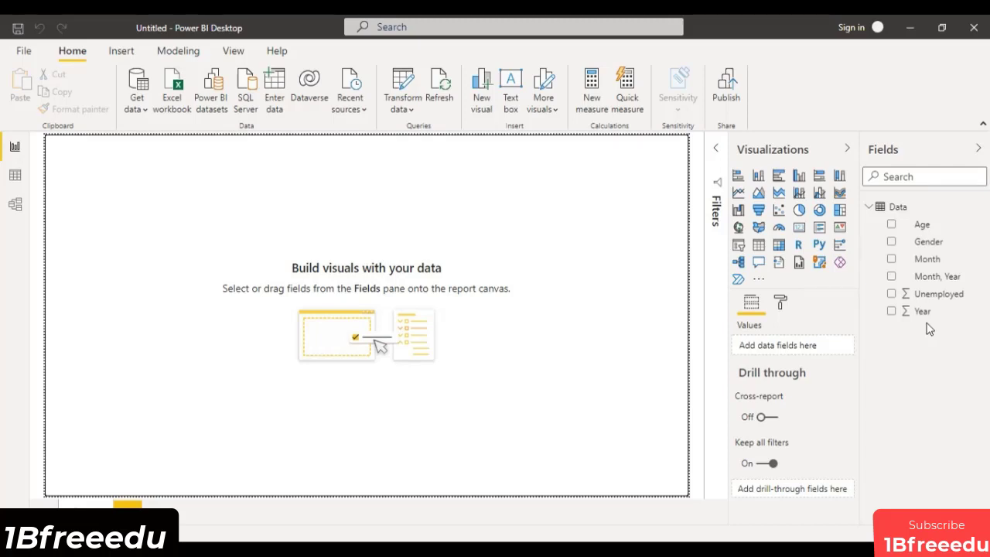
- Add a stacked column chart in focus mode, with Age on the axis and Unemployed as the values
{"action": "left_click", "coordinate": [759, 177]}
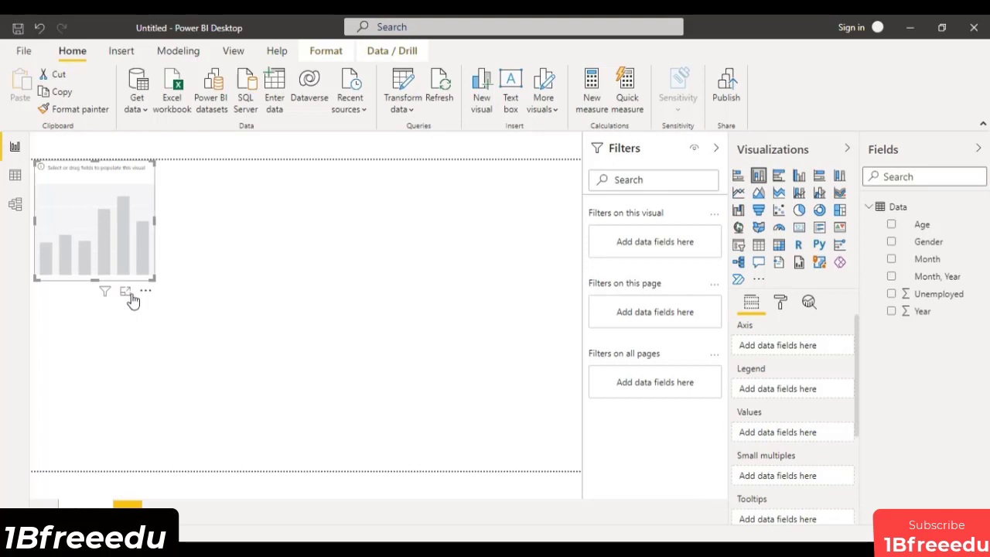
{"action": "left_click", "coordinate": [127, 295]}
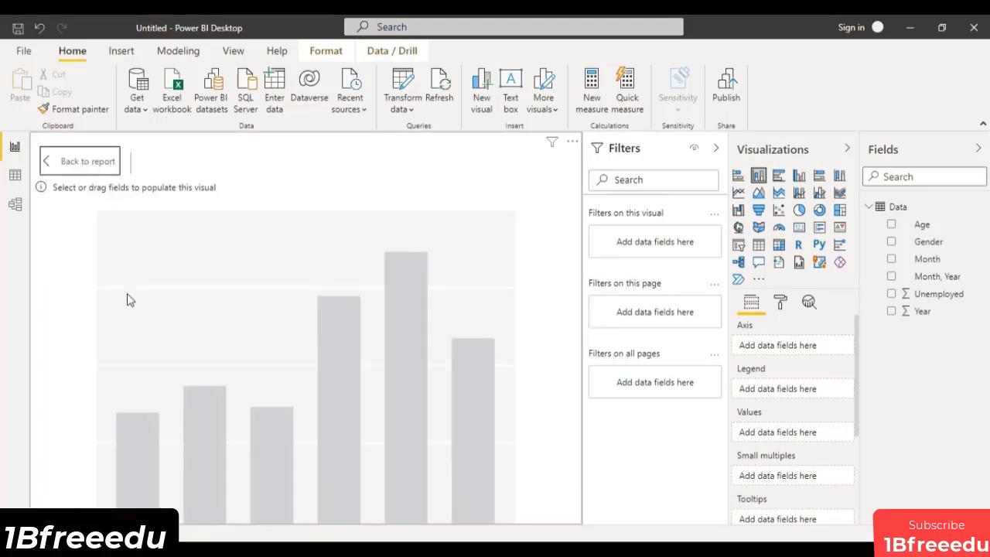
{"action": "left_click", "coordinate": [90, 162]}
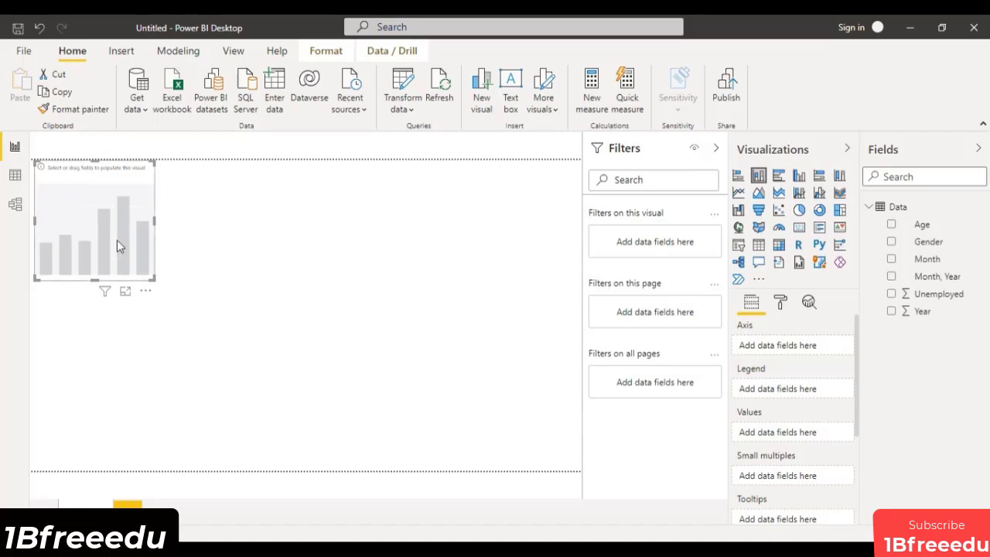
{"action": "left_click", "coordinate": [124, 297]}
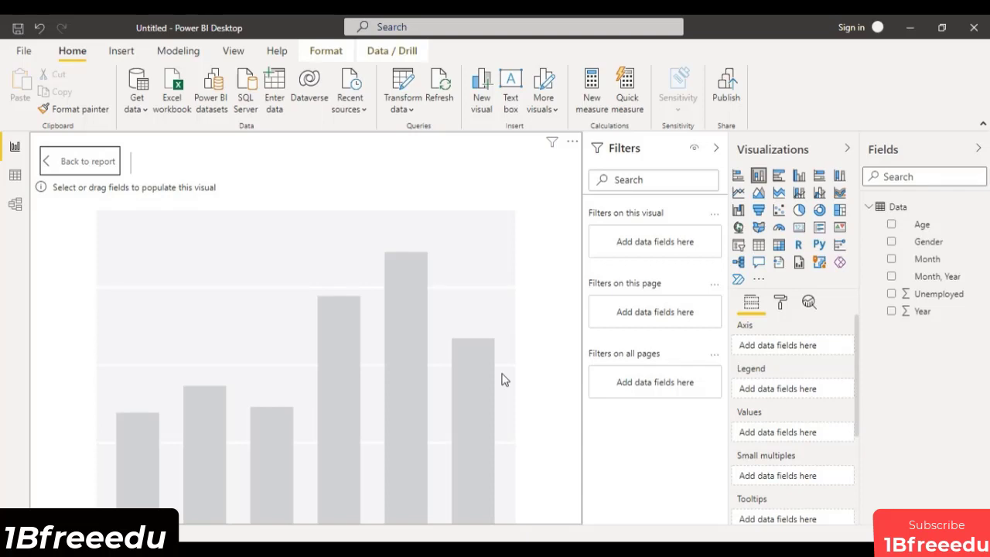
{"action": "left_click_drag", "start_coordinate": [925, 228], "coordinate": [900, 411]}
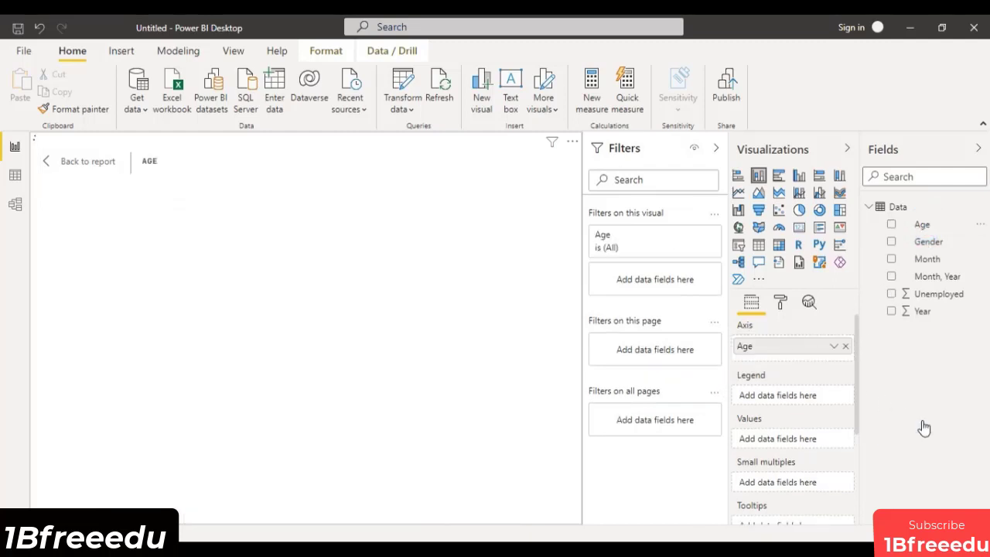
{"action": "left_click_drag", "start_coordinate": [952, 293], "coordinate": [820, 444]}
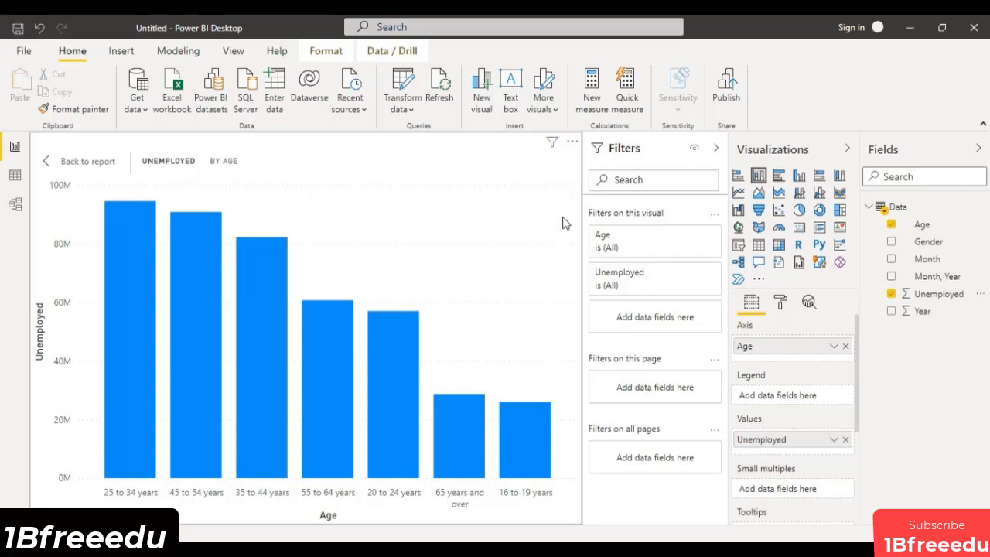
- Sort the column chart by Age in ascending order
{"action": "left_click", "coordinate": [573, 143]}
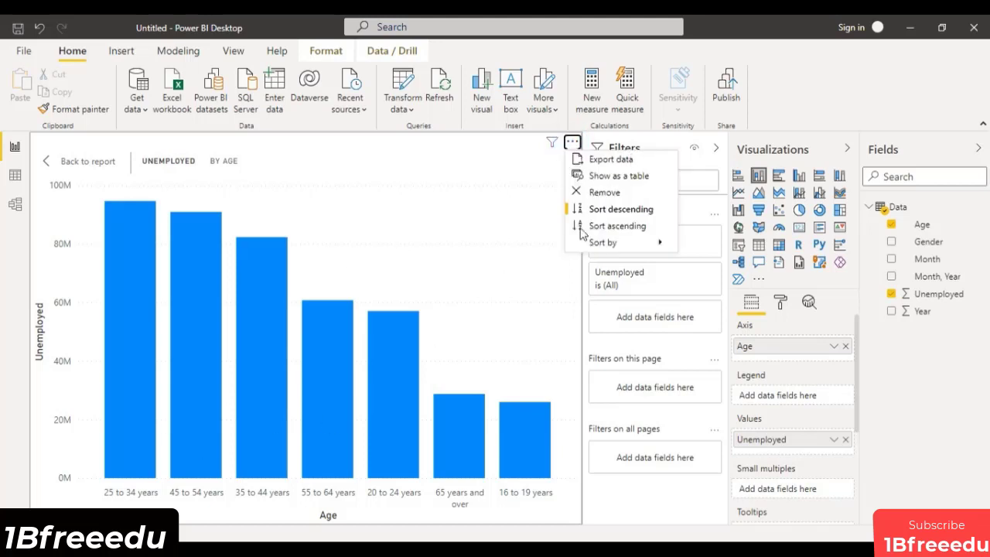
{"action": "mouse_move", "coordinate": [619, 246]}
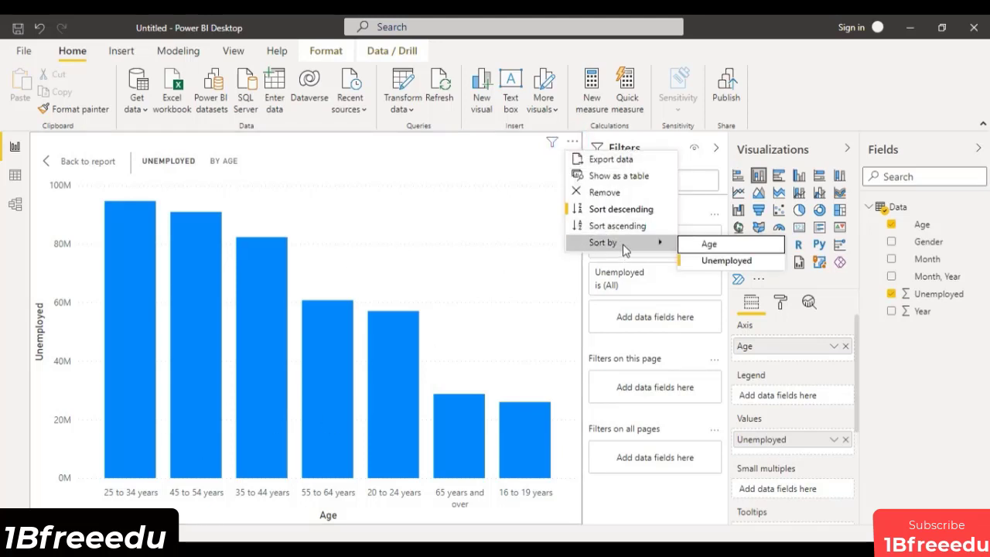
{"action": "left_click", "coordinate": [710, 244]}
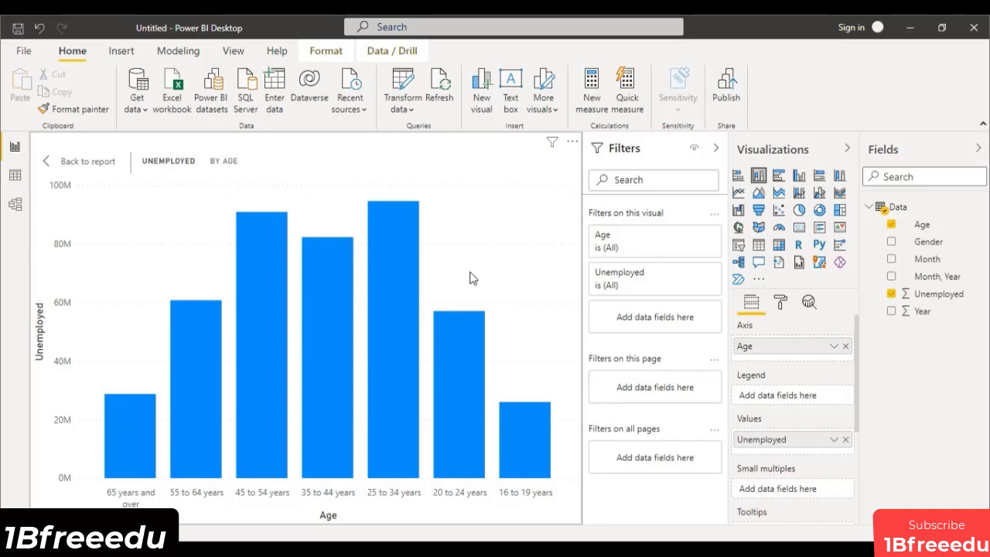
{"action": "left_click", "coordinate": [571, 143]}
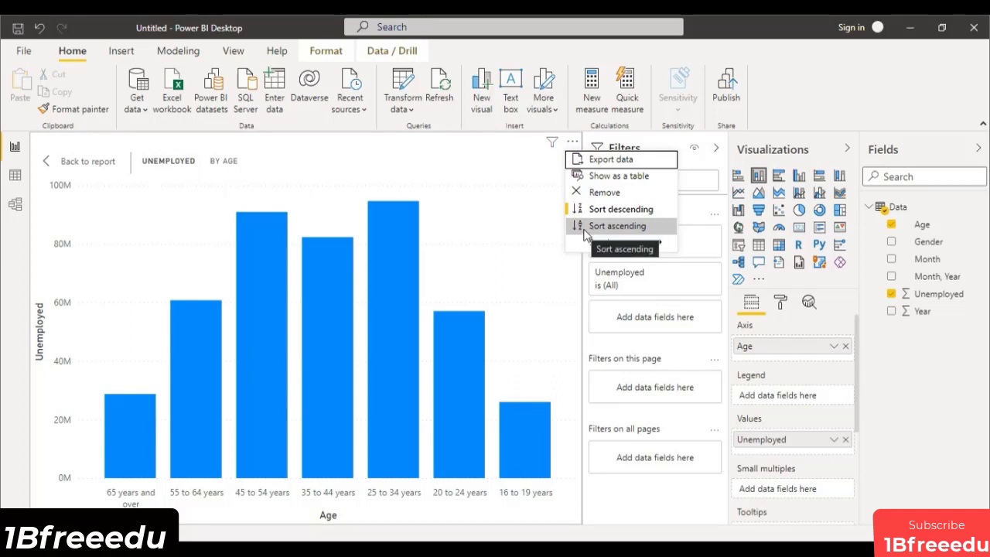
{"action": "left_click", "coordinate": [560, 243]}
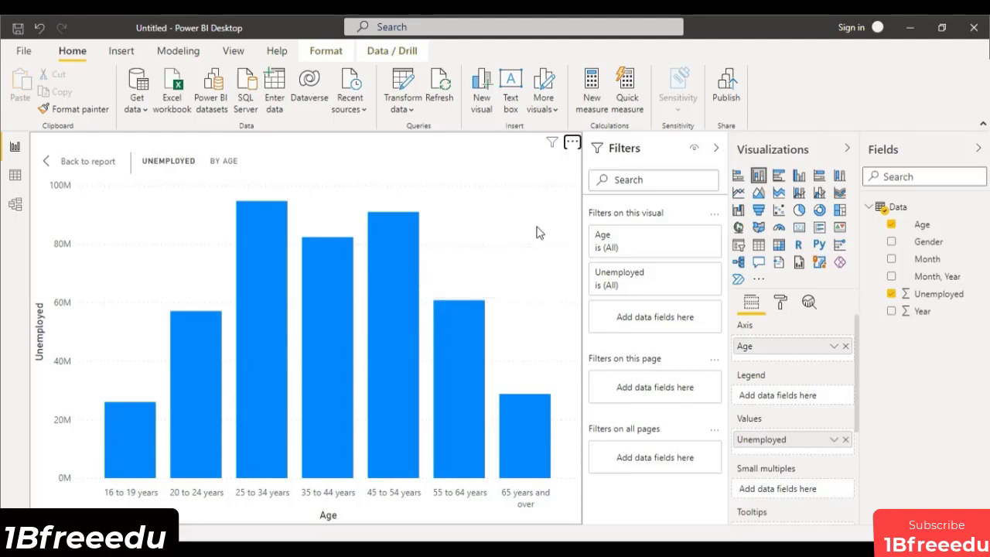
- Turn on data labels for the Unemployed by Age chart
{"action": "left_click", "coordinate": [781, 304]}
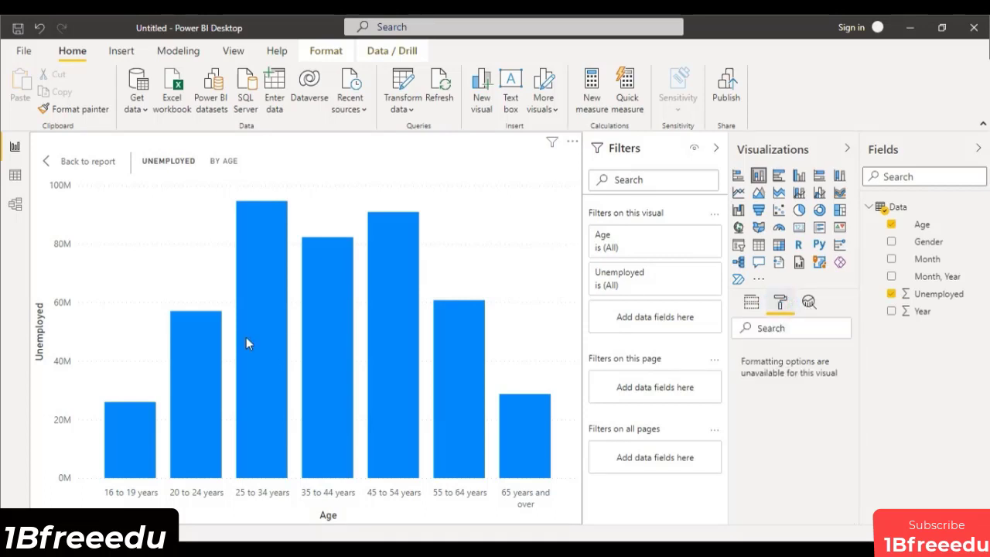
{"action": "left_click", "coordinate": [505, 245]}
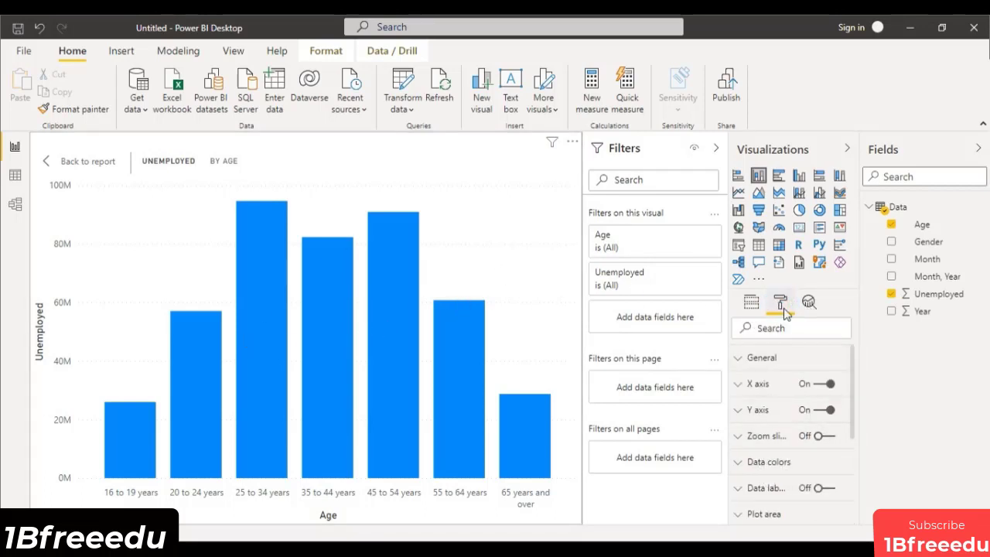
{"action": "scroll", "coordinate": [812, 495], "scroll_direction": "down", "scroll_amount": 1}
{"action": "scroll", "coordinate": [812, 495], "scroll_direction": "down", "scroll_amount": 2}
{"action": "scroll", "coordinate": [779, 417], "scroll_direction": "up", "scroll_amount": 2}
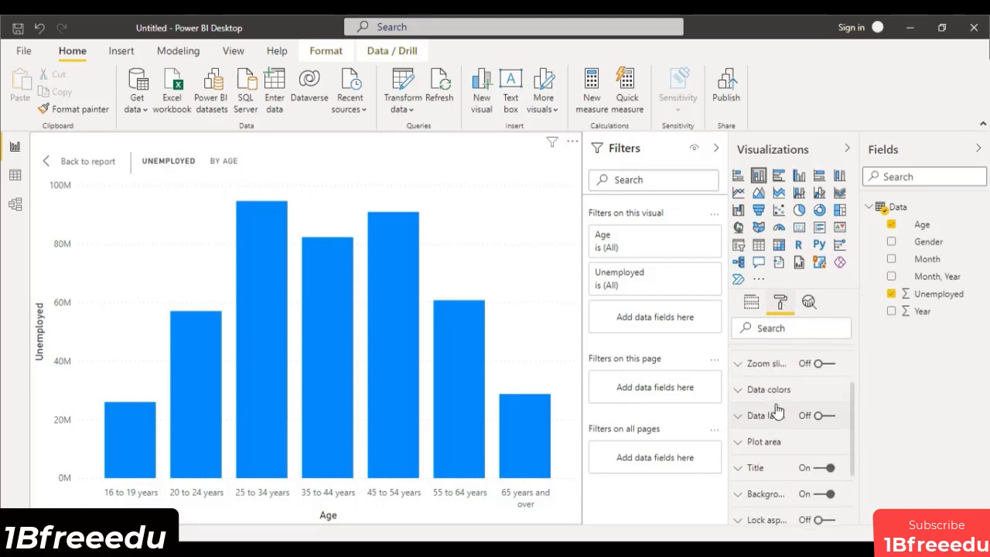
{"action": "left_click", "coordinate": [819, 417]}
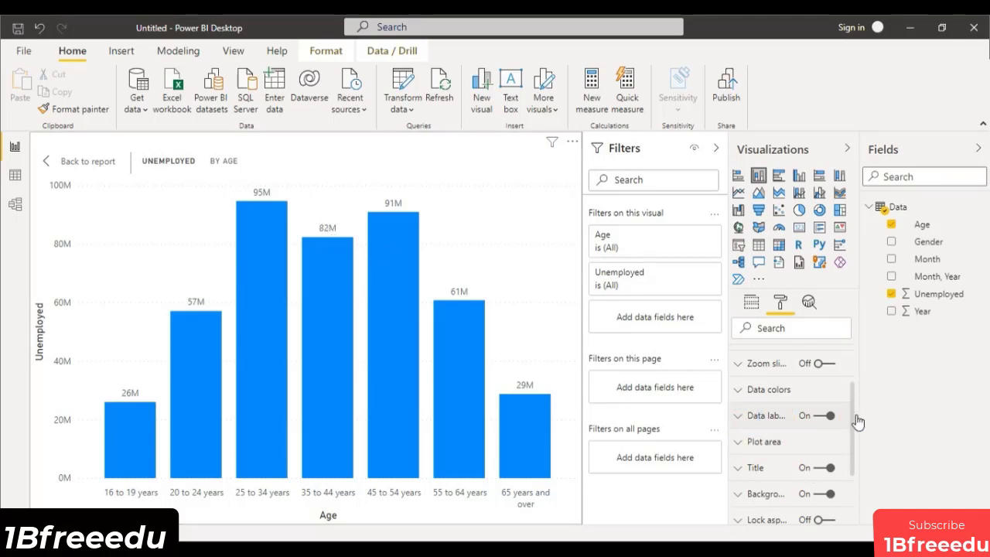
- Set the data labels' display units to None
{"action": "left_click", "coordinate": [783, 421]}
{"action": "scroll", "coordinate": [782, 425], "scroll_direction": "down", "scroll_amount": 2}
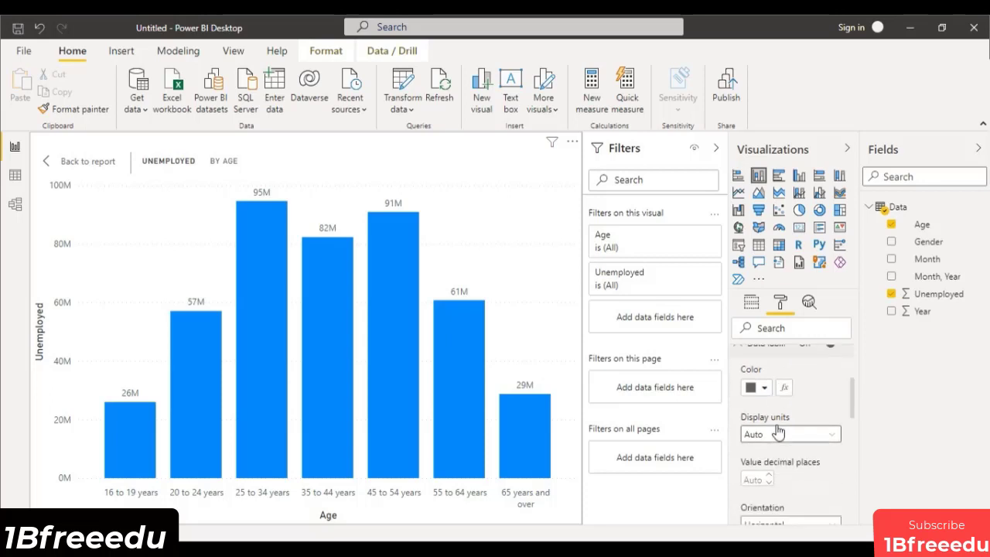
{"action": "left_click", "coordinate": [762, 434]}
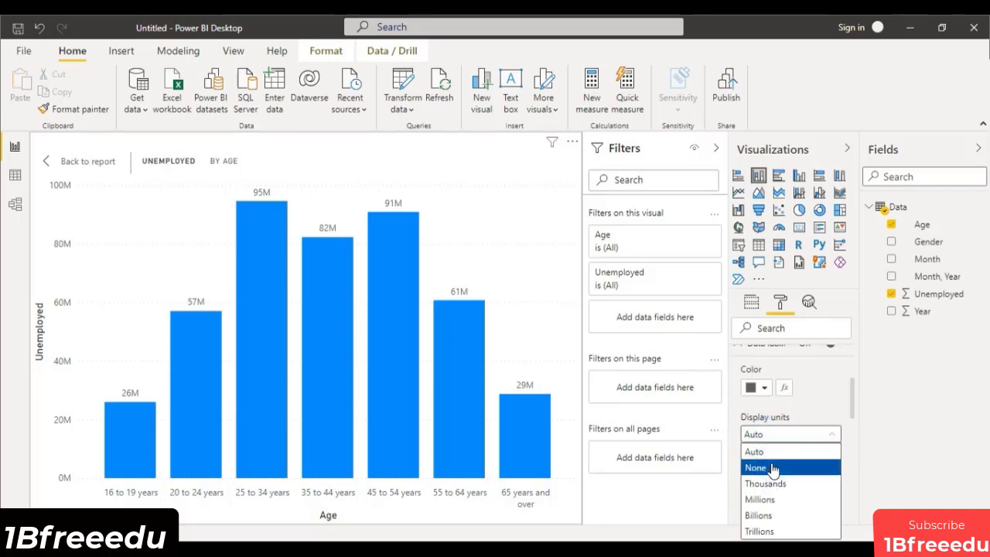
{"action": "left_click", "coordinate": [771, 468]}
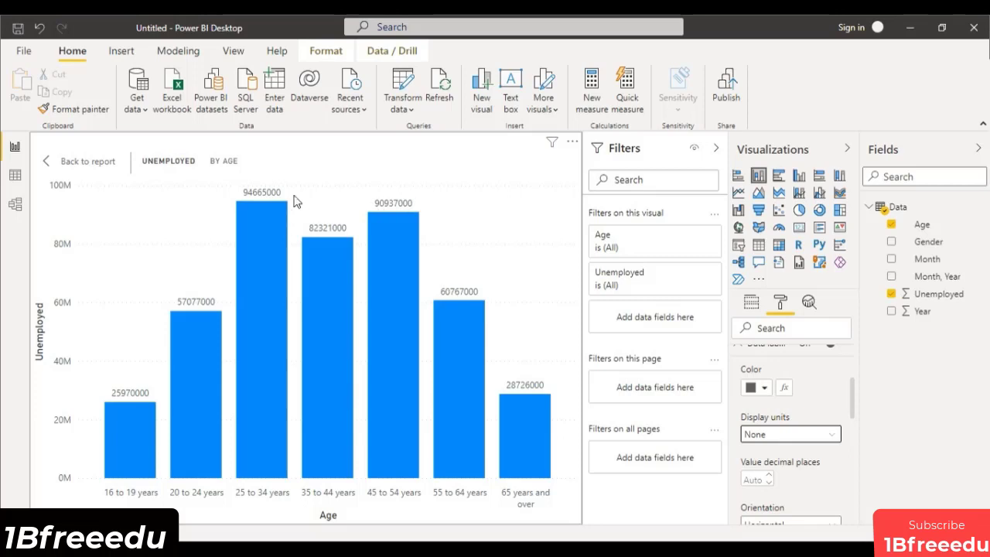
- Try Thousands as the data labels' display units, and set the units to Auto
{"action": "left_click", "coordinate": [826, 434]}
{"action": "left_click", "coordinate": [785, 485]}
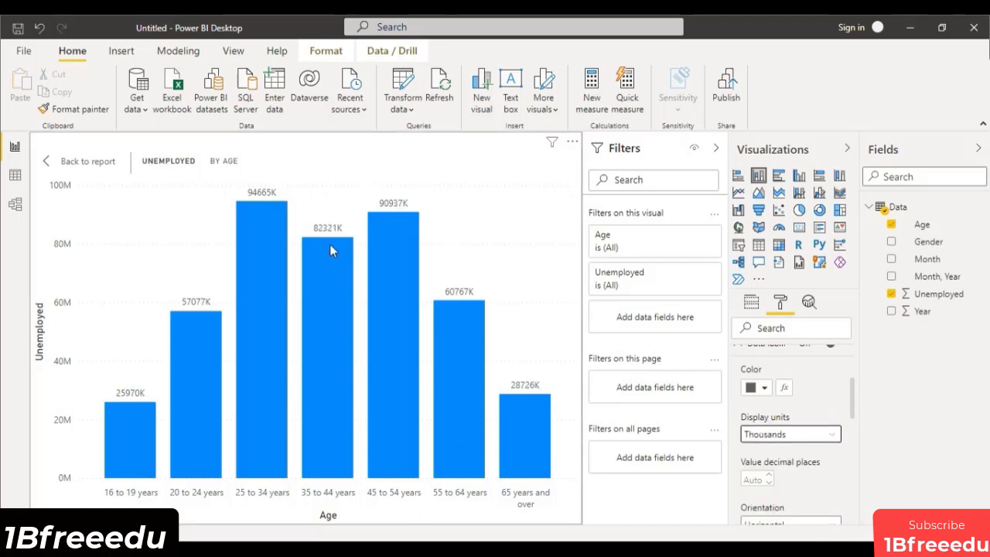
{"action": "left_click", "coordinate": [803, 436]}
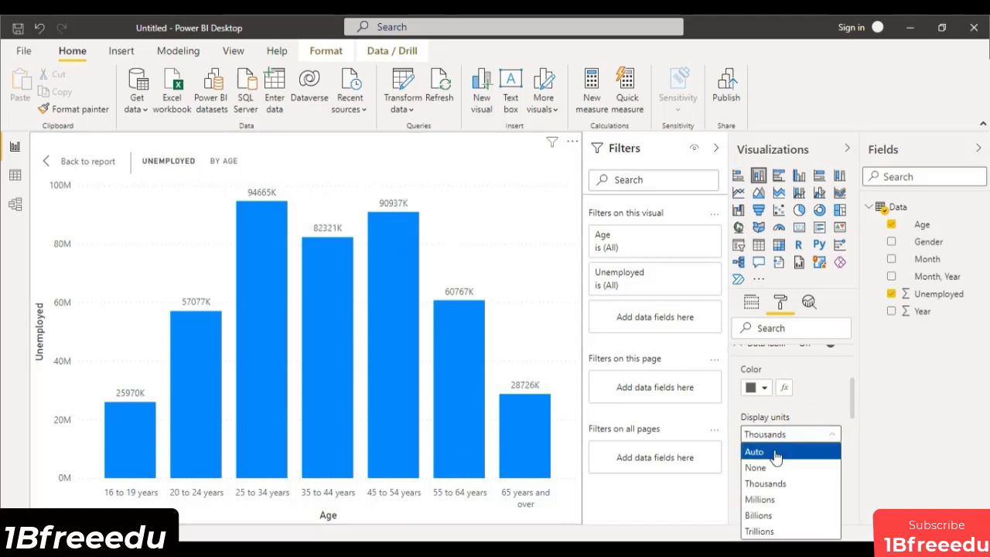
{"action": "left_click", "coordinate": [835, 452]}
- Turn on the data labels' background and reduce its transparency to the minimum so the dark fill is solid
{"action": "scroll", "coordinate": [812, 491], "scroll_direction": "down", "scroll_amount": 3}
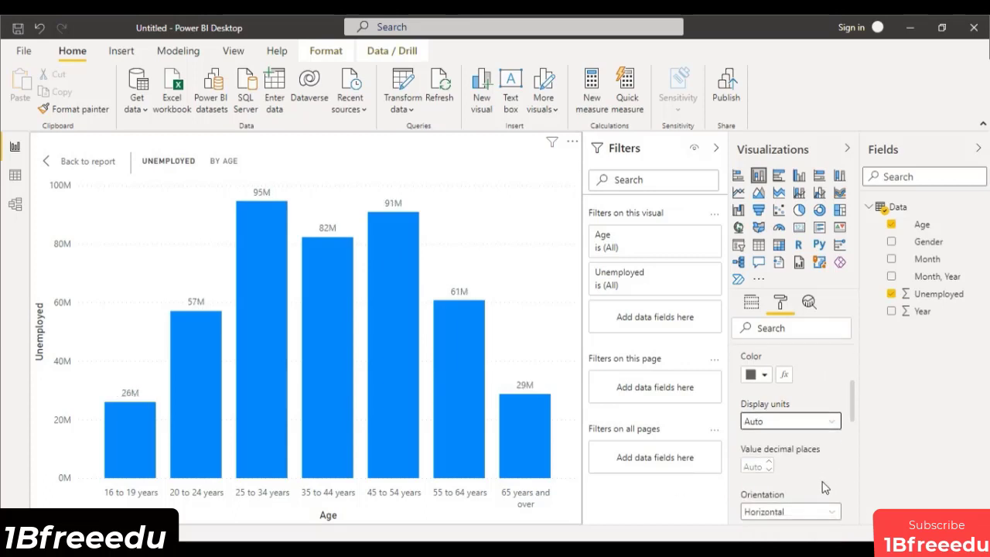
{"action": "scroll", "coordinate": [812, 491], "scroll_direction": "down", "scroll_amount": 3}
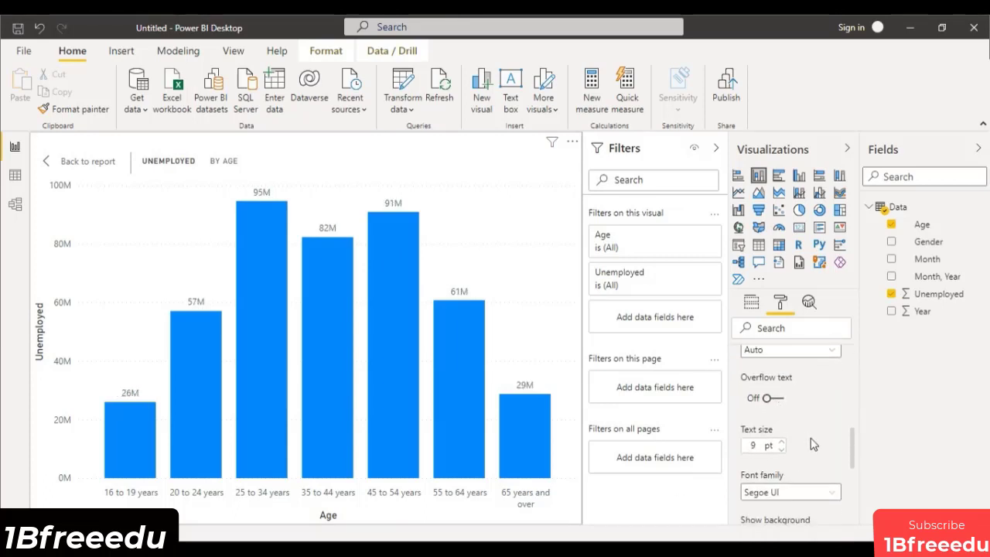
{"action": "left_click", "coordinate": [769, 471]}
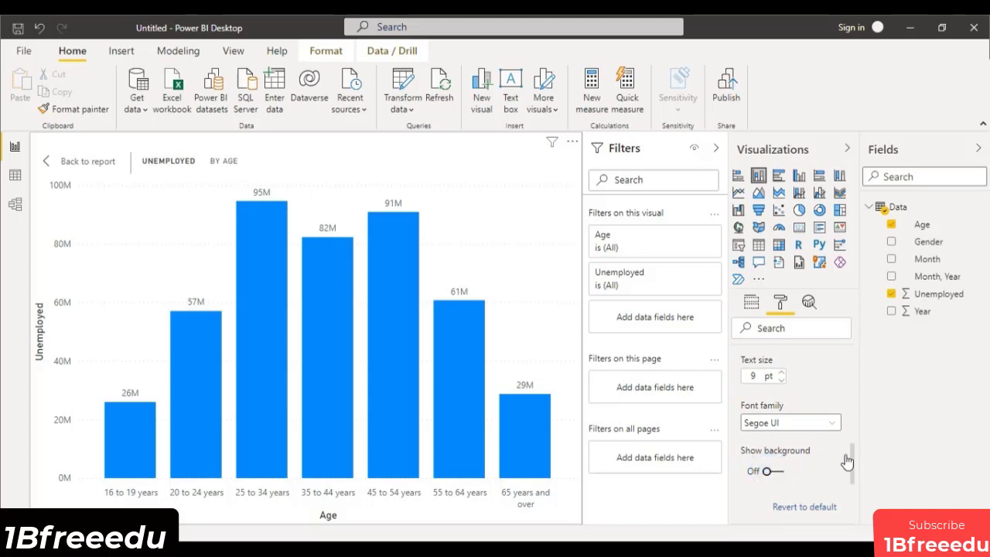
{"action": "scroll", "coordinate": [761, 507], "scroll_direction": "down", "scroll_amount": 2}
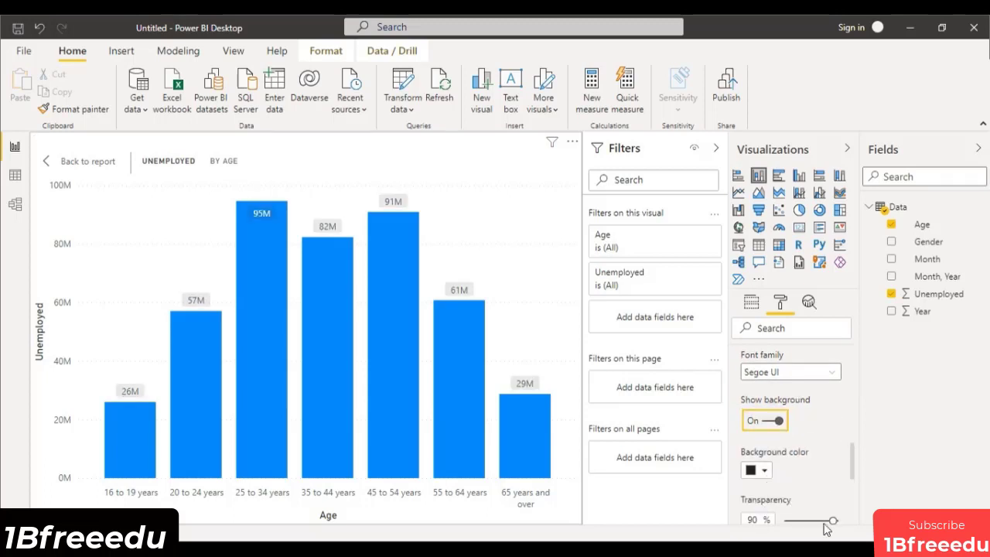
{"action": "left_click_drag", "start_coordinate": [830, 522], "coordinate": [783, 512]}
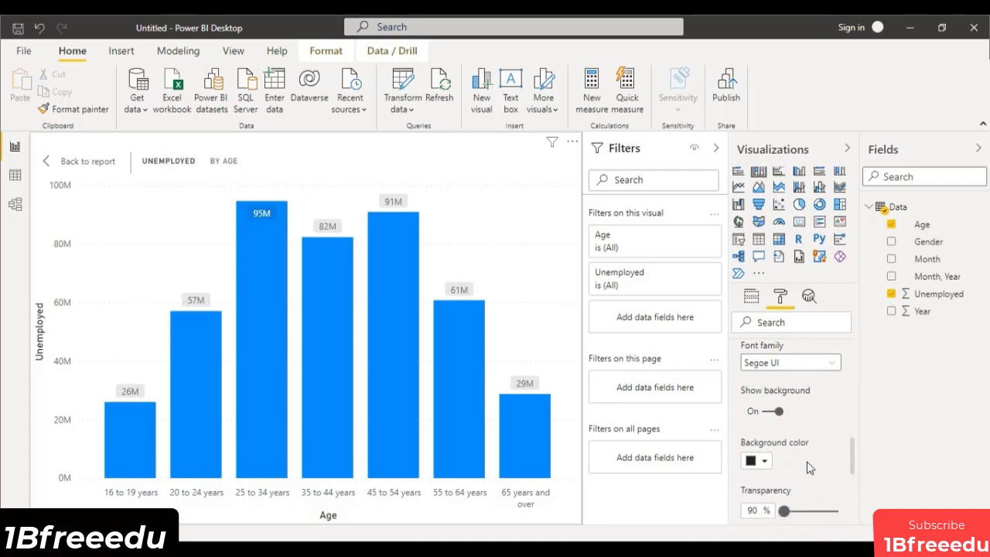
- Set the data labels' text color to white
{"action": "scroll", "coordinate": [810, 468], "scroll_direction": "up", "scroll_amount": 8}
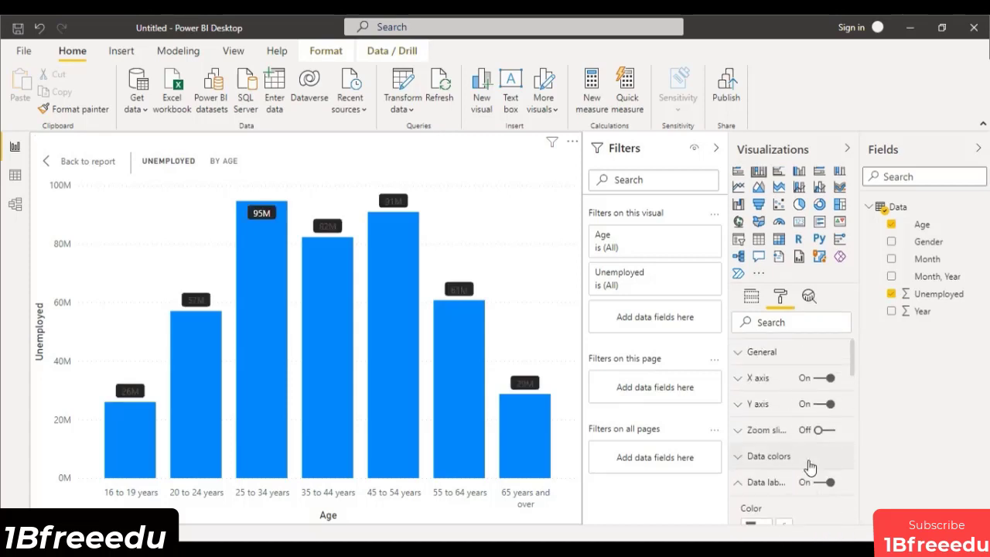
{"action": "scroll", "coordinate": [820, 476], "scroll_direction": "down", "scroll_amount": 2}
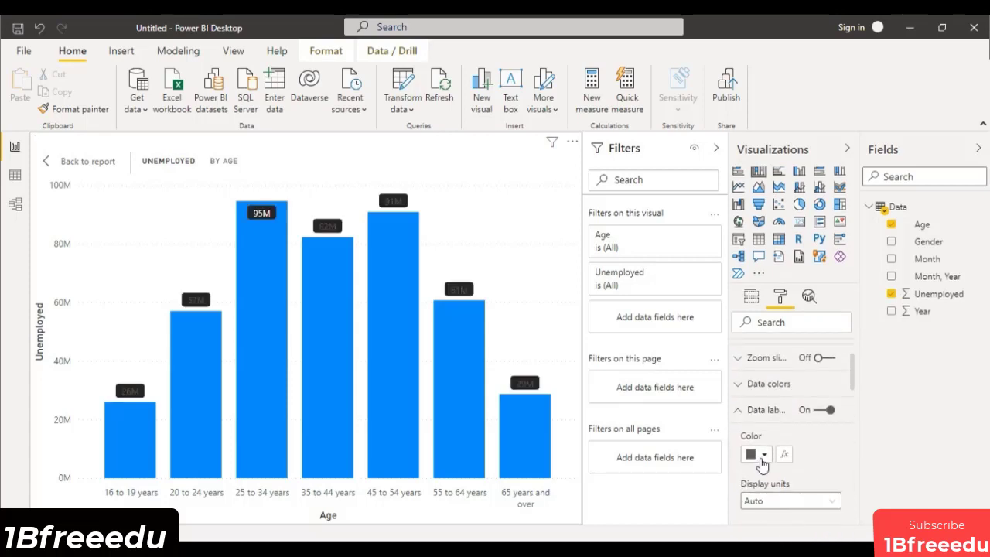
{"action": "left_click", "coordinate": [762, 458]}
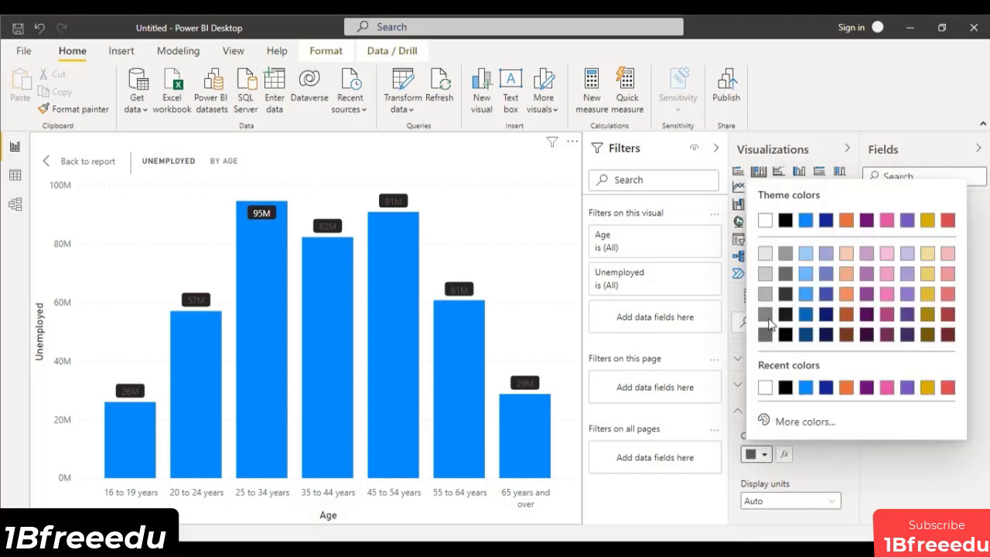
{"action": "left_click", "coordinate": [764, 222]}
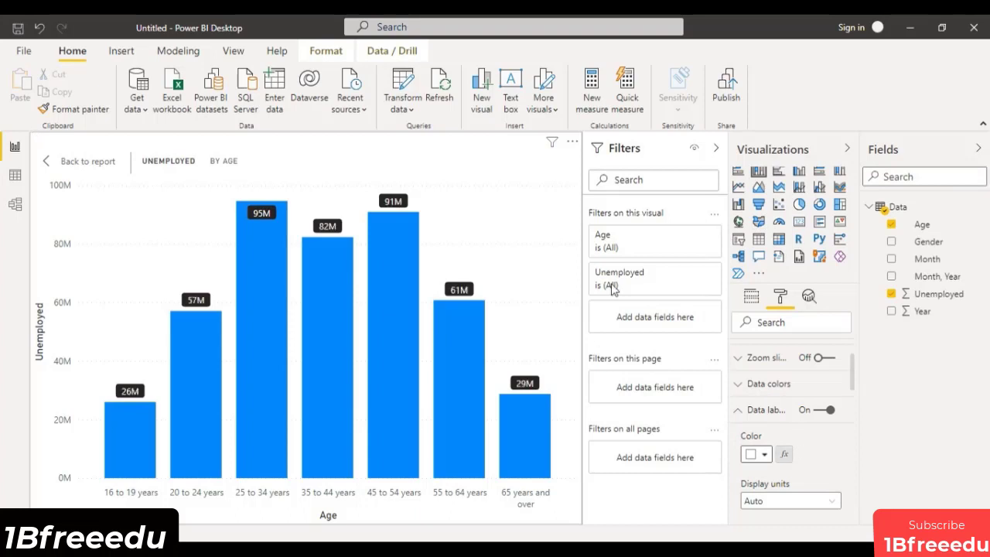
- Set the data labels' position to Outside end
{"action": "scroll", "coordinate": [826, 461], "scroll_direction": "down", "scroll_amount": 1}
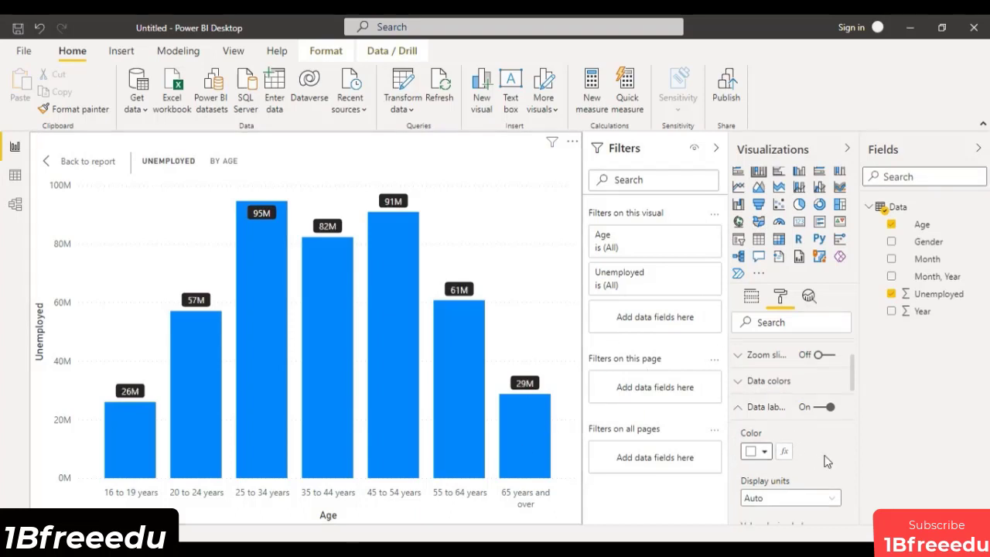
{"action": "scroll", "coordinate": [826, 461], "scroll_direction": "down", "scroll_amount": 4}
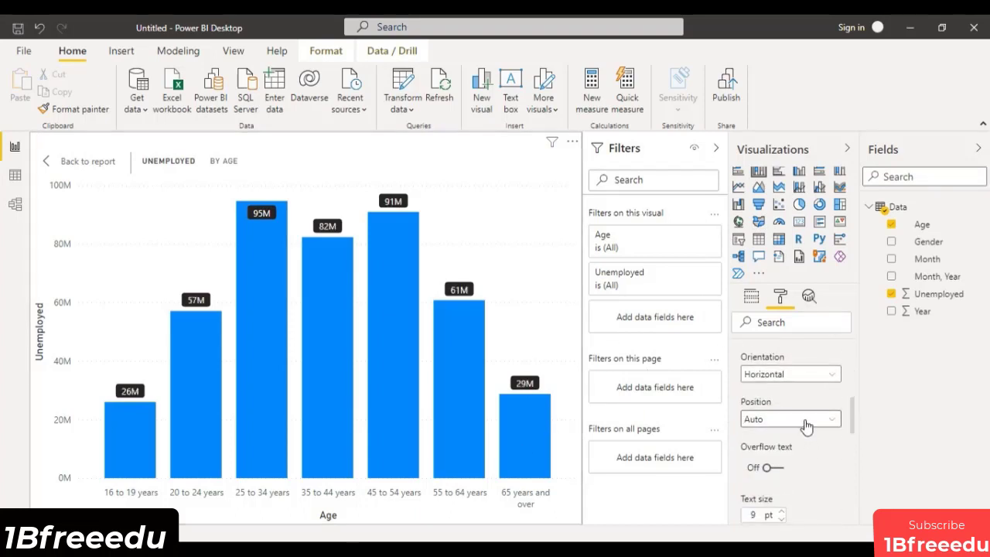
{"action": "left_click", "coordinate": [818, 419]}
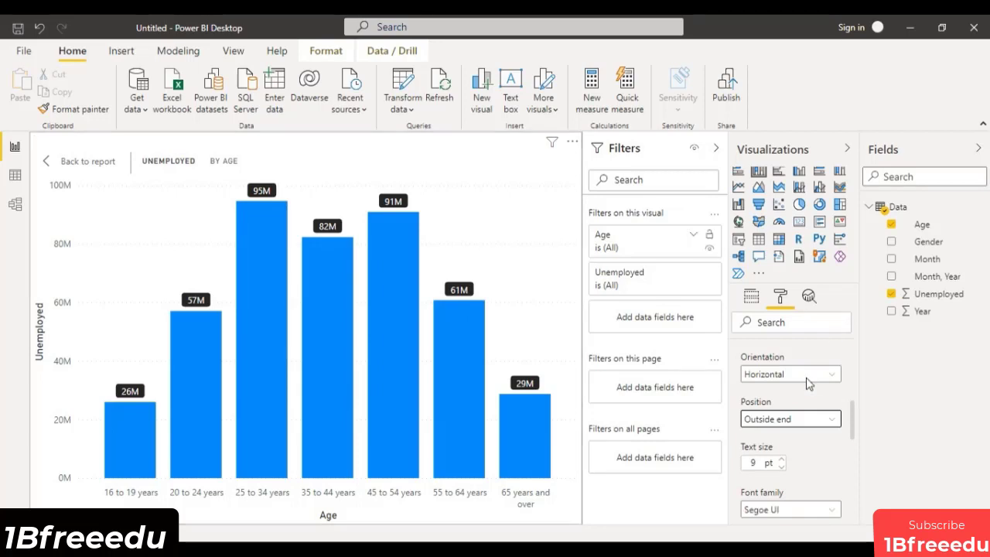
{"action": "scroll", "coordinate": [808, 379], "scroll_direction": "up", "scroll_amount": 5}
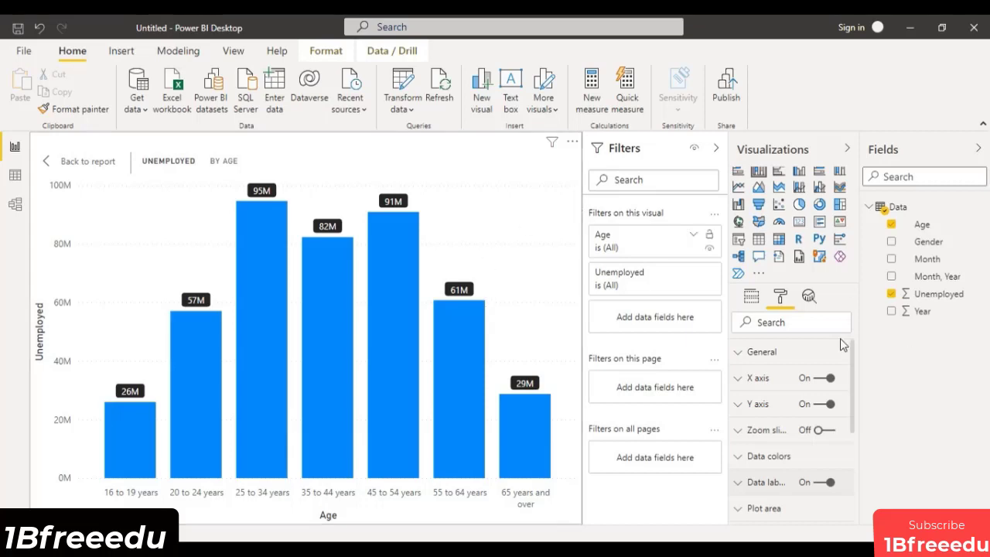
- Add Gender as the chart's legend and convert the visual to a clustered column chart
{"action": "left_click", "coordinate": [750, 298]}
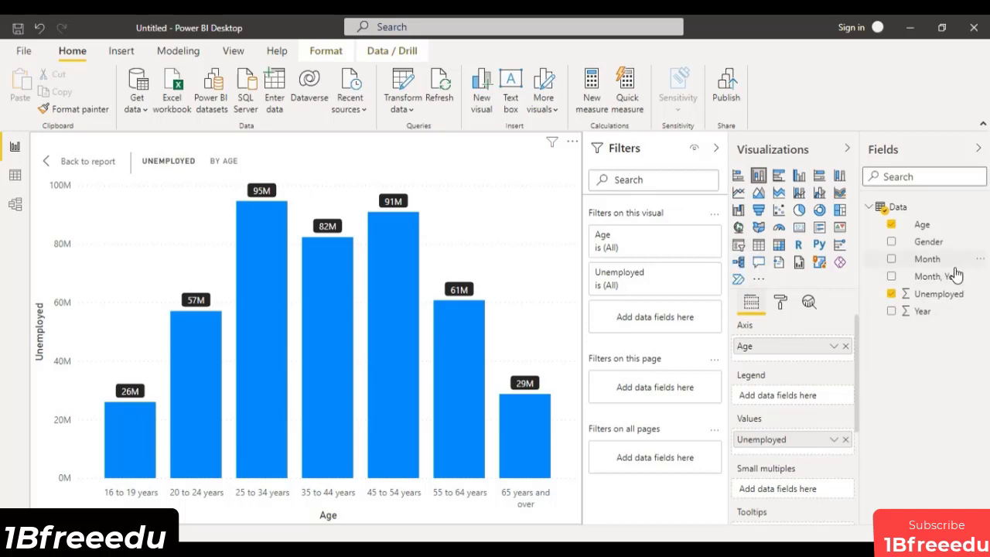
{"action": "left_click", "coordinate": [934, 244]}
{"action": "left_click_drag", "start_coordinate": [934, 244], "coordinate": [797, 397]}
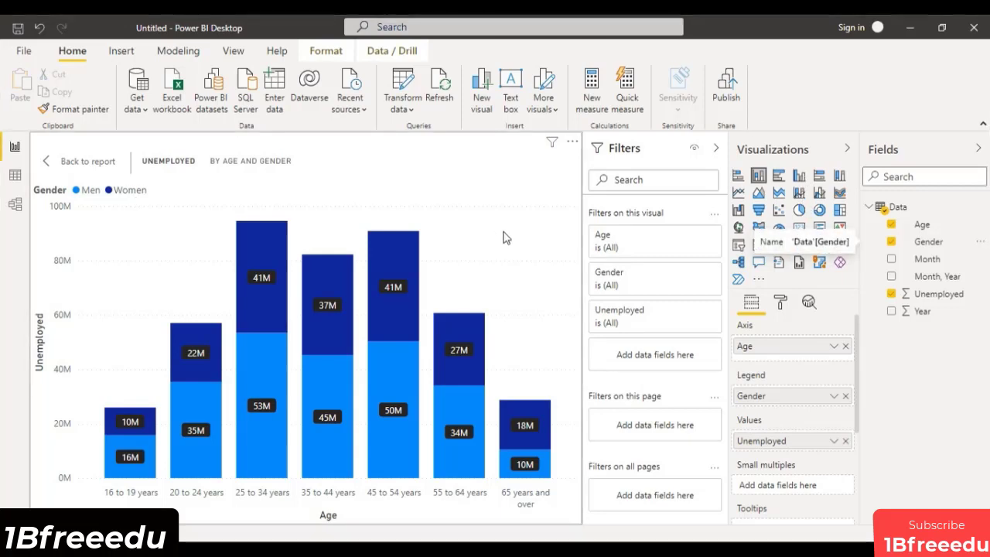
{"action": "left_click", "coordinate": [800, 178]}
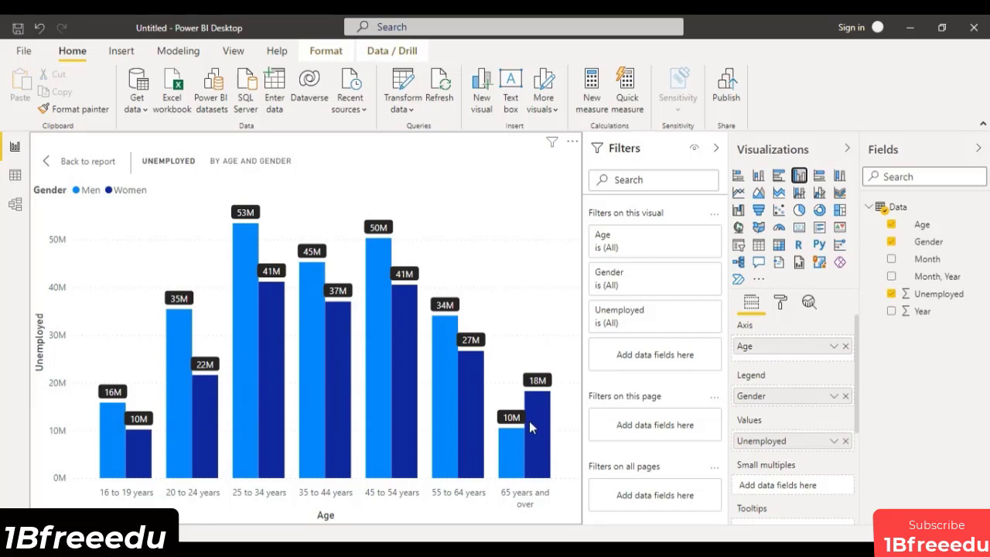
{"action": "mouse_move", "coordinate": [530, 423]}
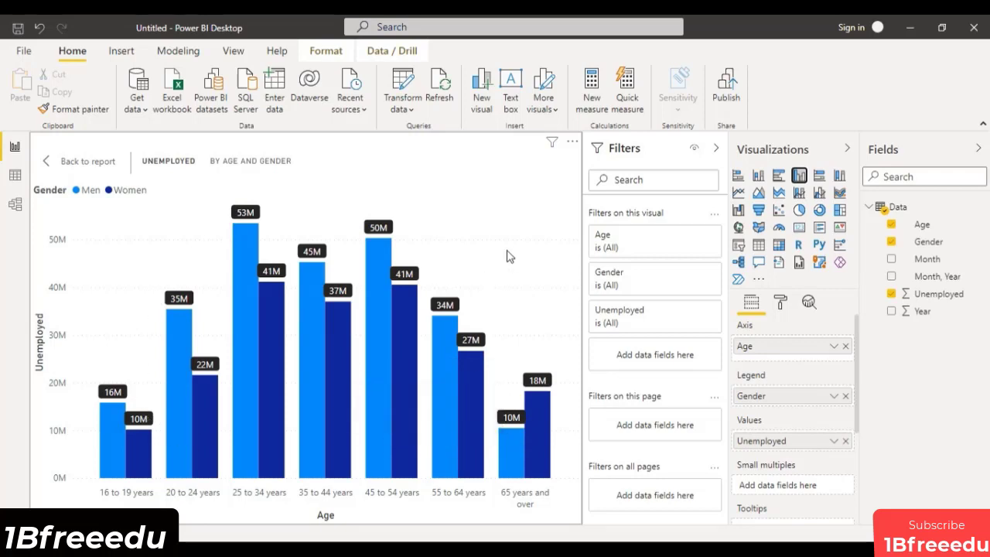
- Change the data color of the Men columns to dark gold
{"action": "left_click", "coordinate": [781, 304]}
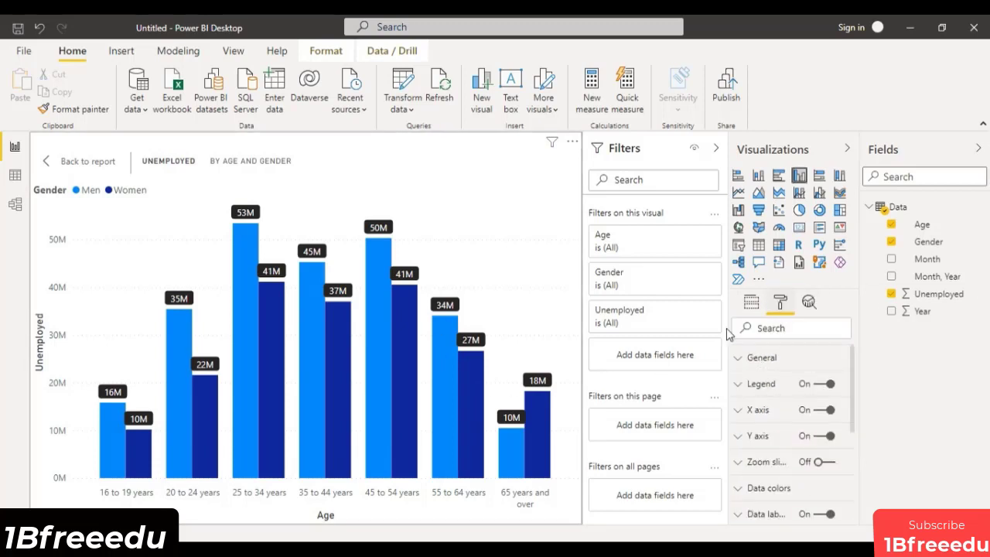
{"action": "scroll", "coordinate": [817, 428], "scroll_direction": "down", "scroll_amount": 2}
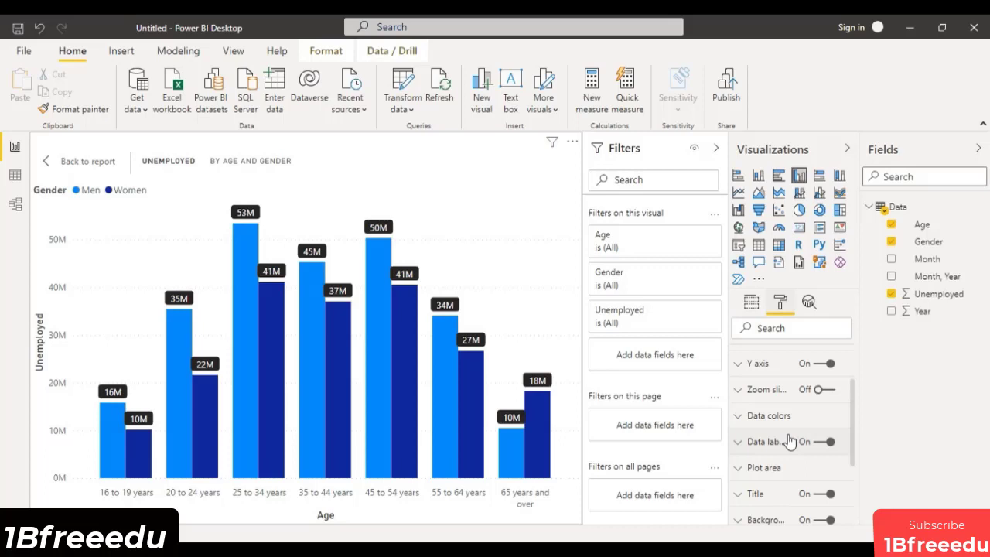
{"action": "left_click", "coordinate": [754, 415]}
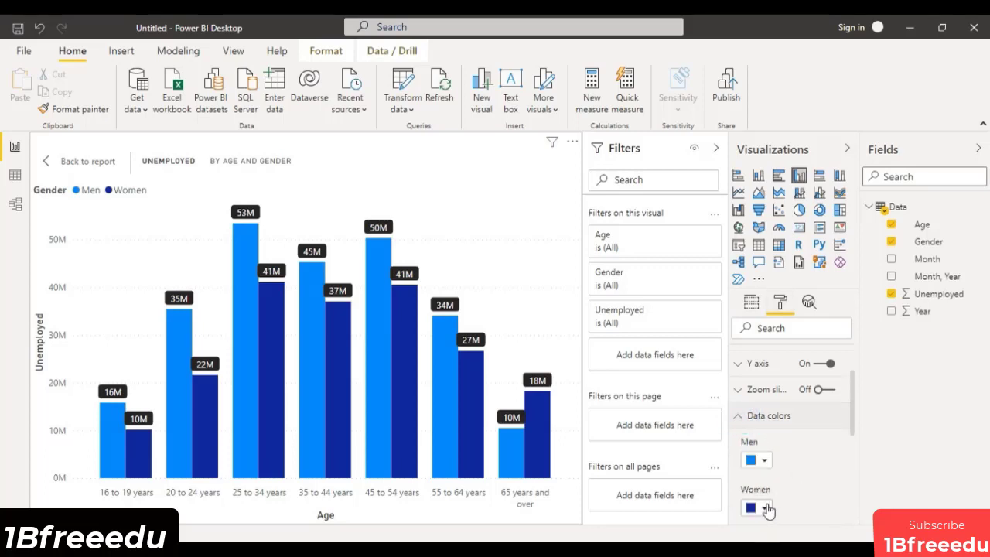
{"action": "left_click", "coordinate": [766, 461]}
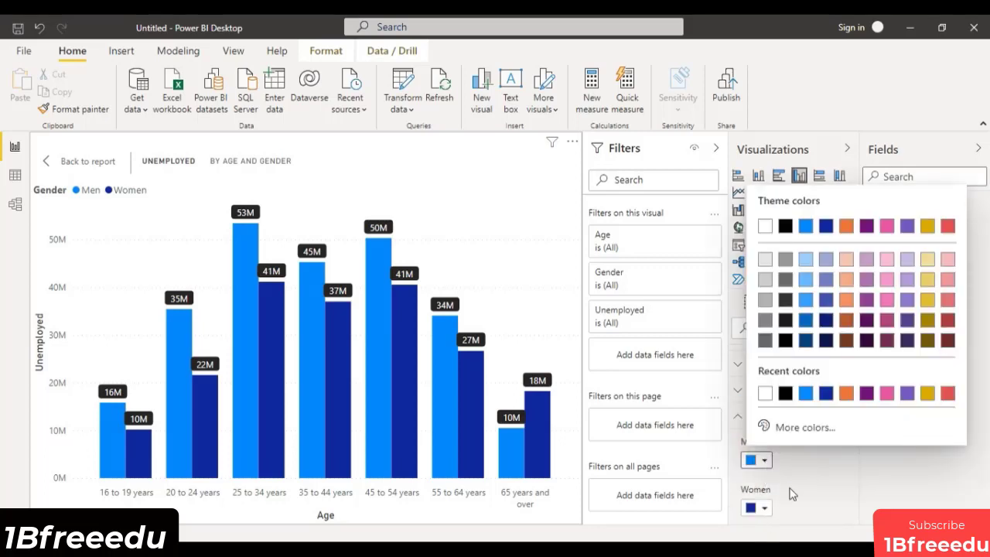
{"action": "left_click", "coordinate": [927, 301]}
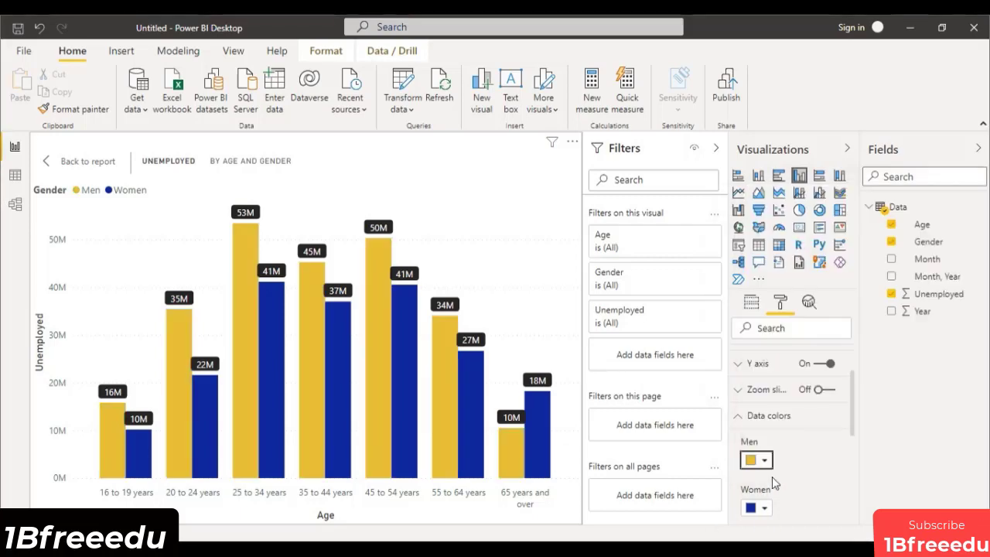
{"action": "left_click", "coordinate": [765, 461]}
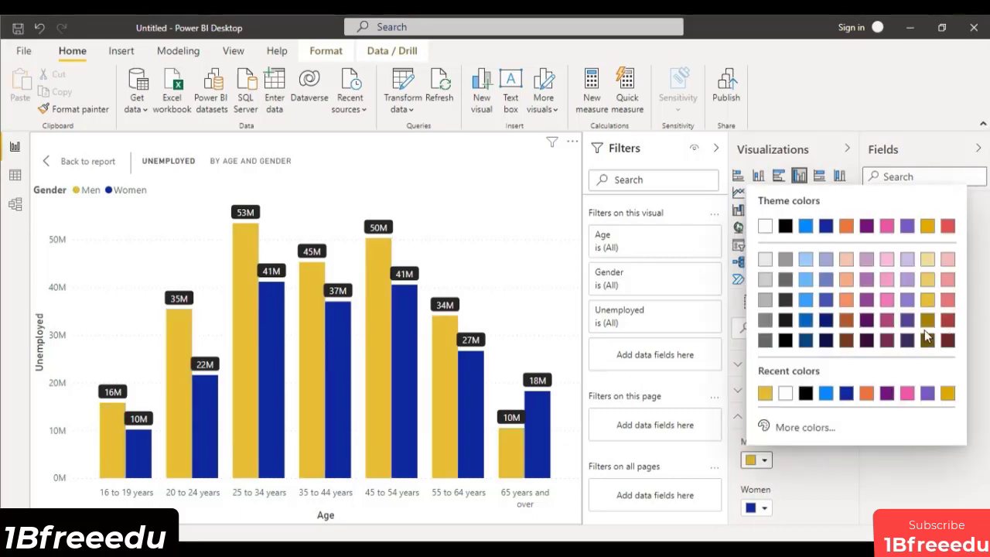
{"action": "left_click", "coordinate": [457, 233]}
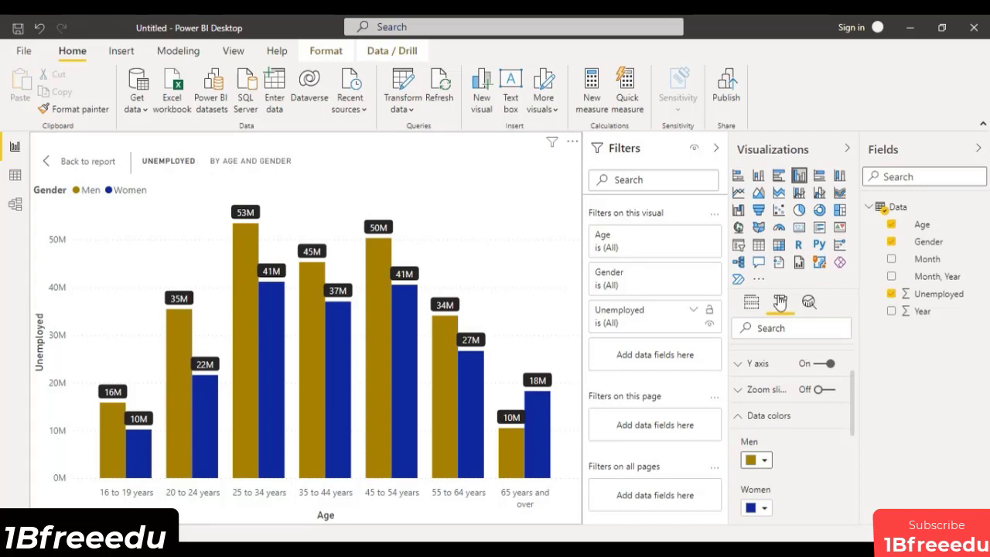
- Rename the chart's Unemployed value field as Total People Unemployed
{"action": "left_click", "coordinate": [751, 304]}
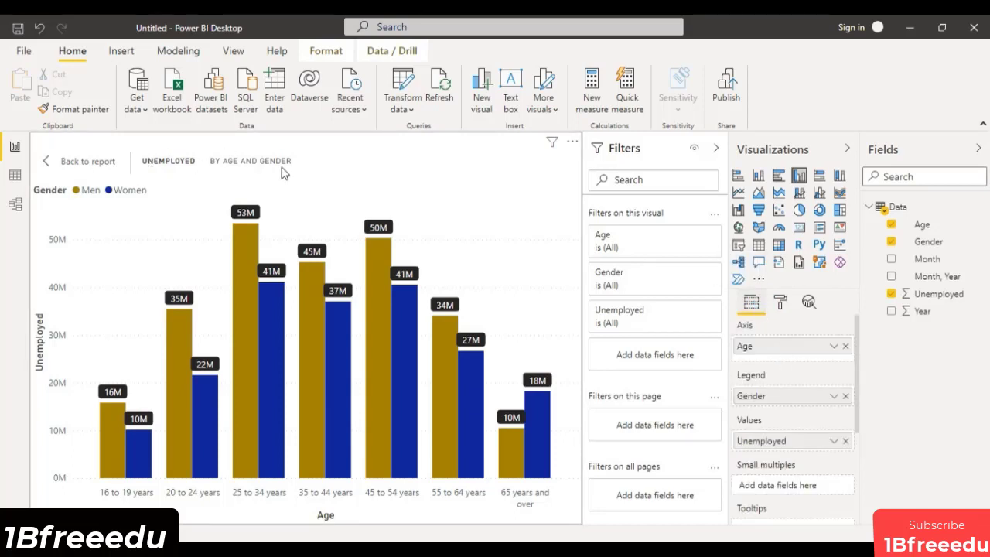
{"action": "double_click", "coordinate": [772, 448]}
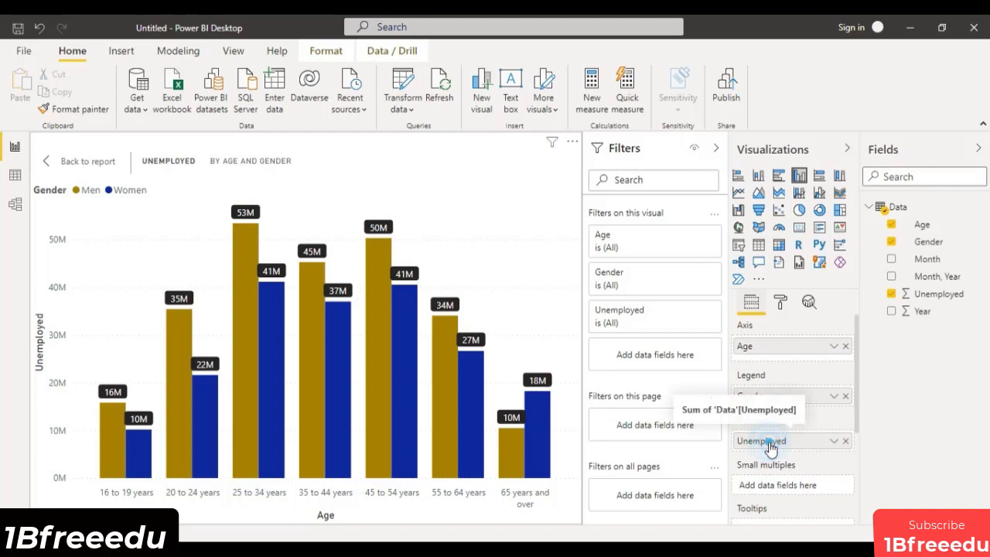
{"action": "left_click", "coordinate": [771, 441]}
{"action": "double_click", "coordinate": [770, 441]}
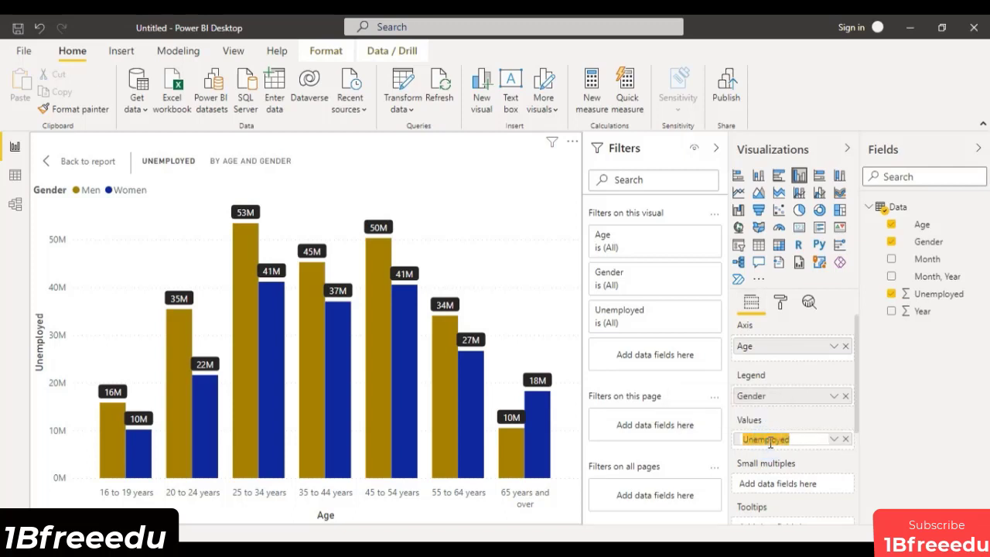
{"action": "type", "text": "Tota"}
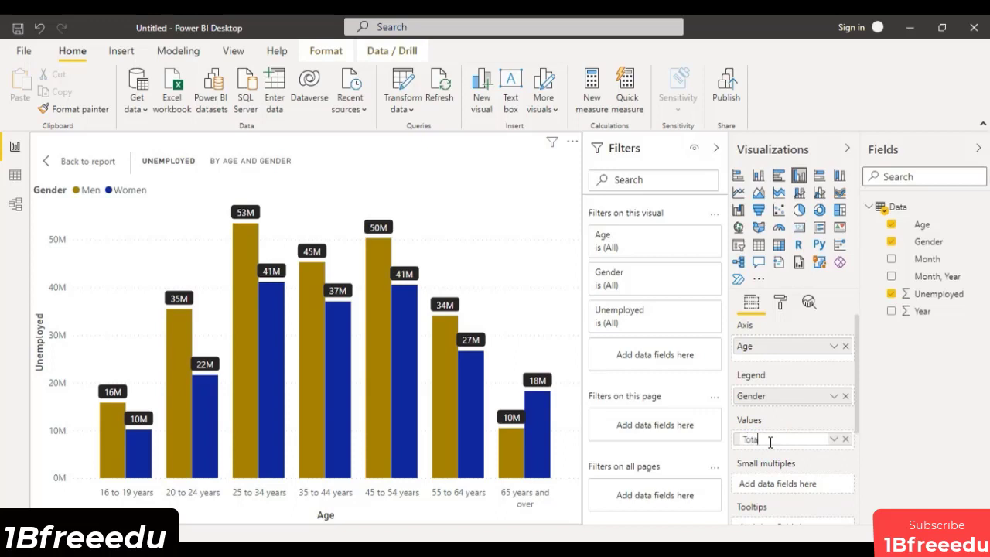
{"action": "type", "text": ";"}
{"action": "key", "text": "BackSpace"}
{"action": "type", "text": "yed"}
{"action": "key", "text": "Return"}
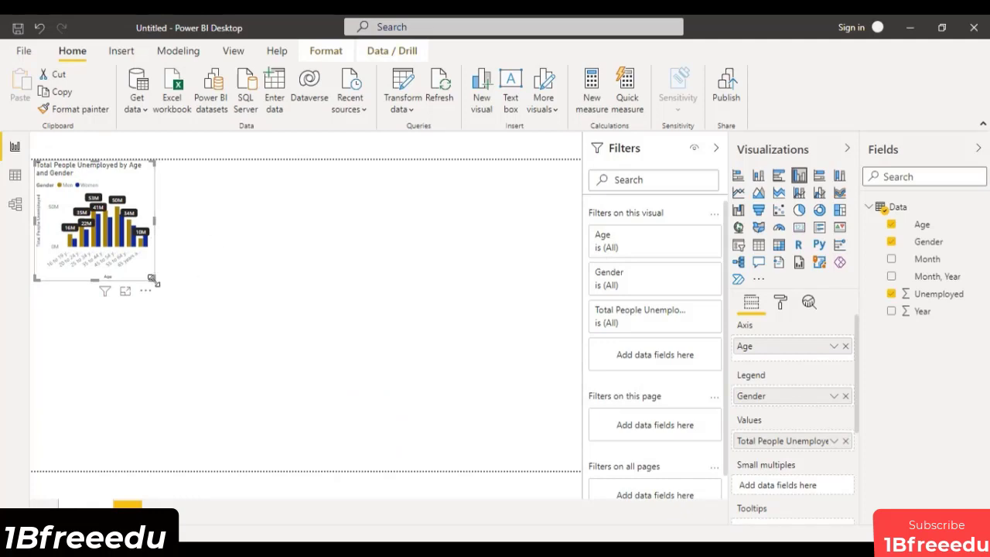
- Enlarge the column chart to about 45% of the report page's width and 70% of its height
{"action": "left_click_drag", "start_coordinate": [151, 278], "coordinate": [280, 385]}
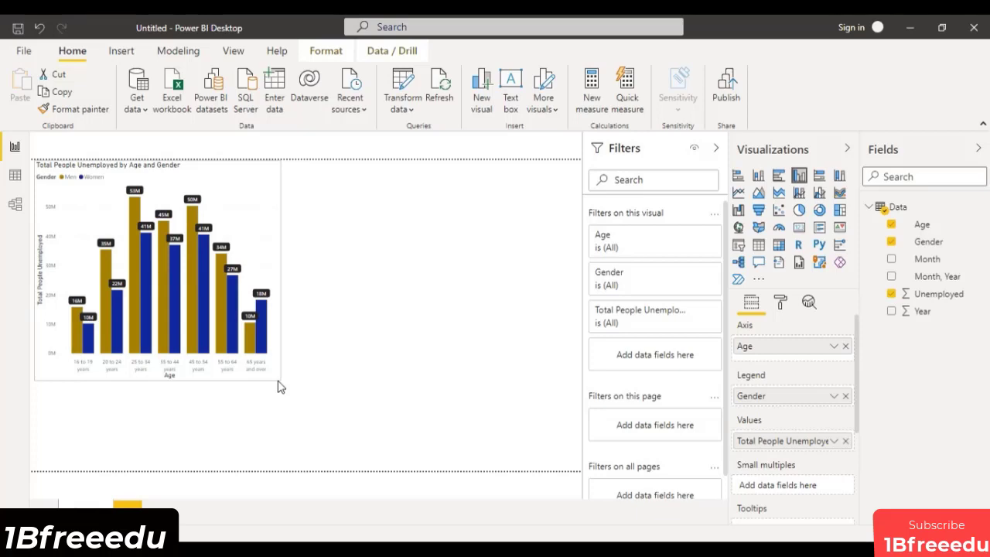
{"action": "left_click", "coordinate": [410, 270]}
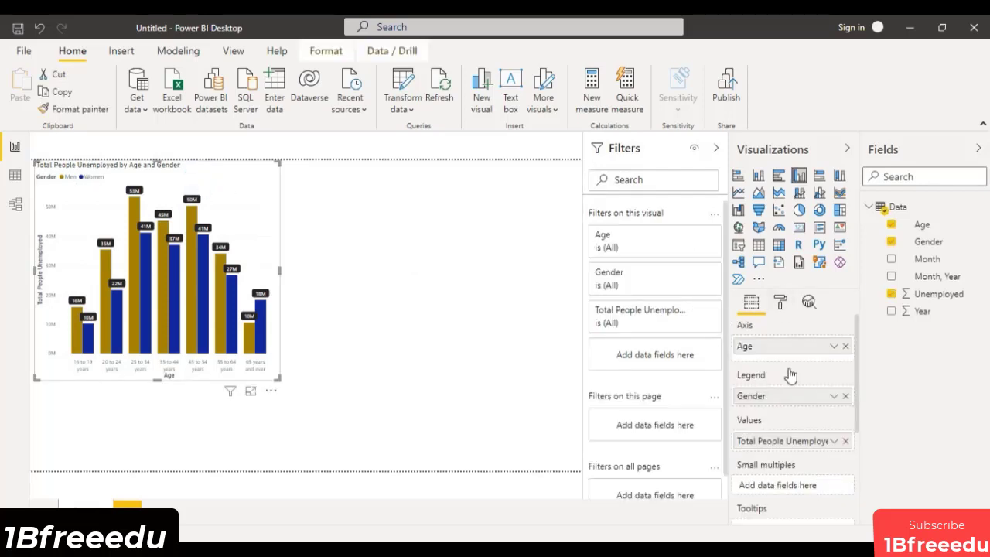
- Center the column chart's title and set its text size to 15 pt
{"action": "left_click", "coordinate": [781, 306]}
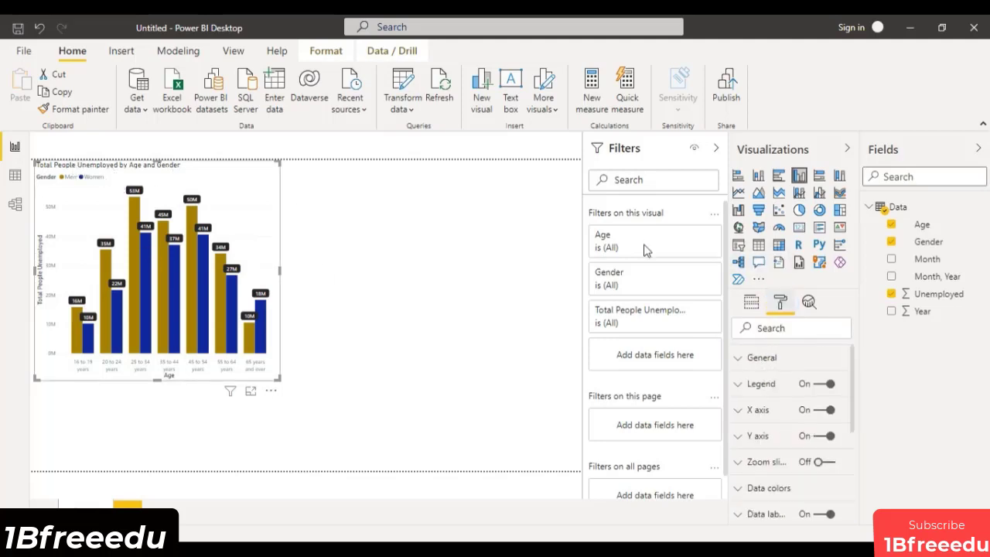
{"action": "scroll", "coordinate": [787, 440], "scroll_direction": "down", "scroll_amount": 3}
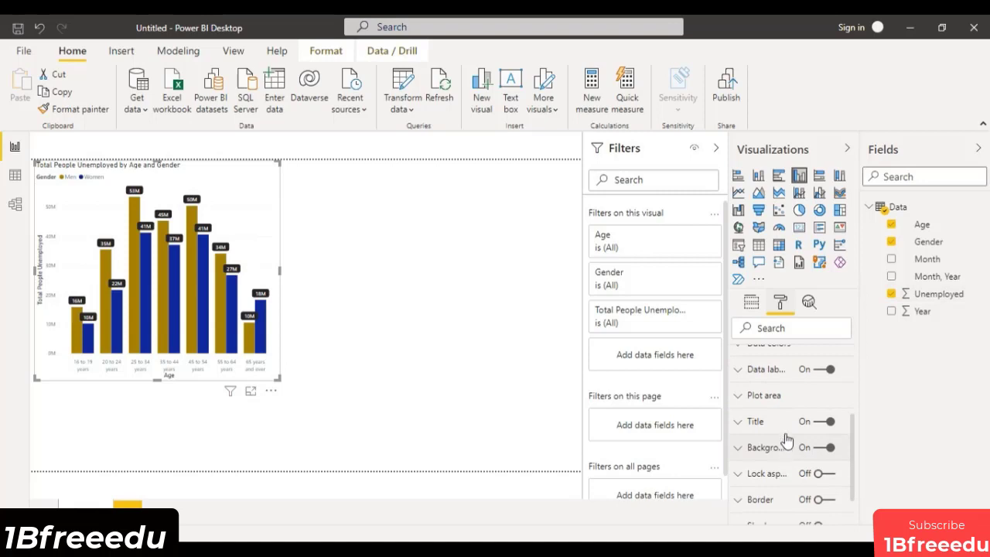
{"action": "left_click", "coordinate": [739, 421]}
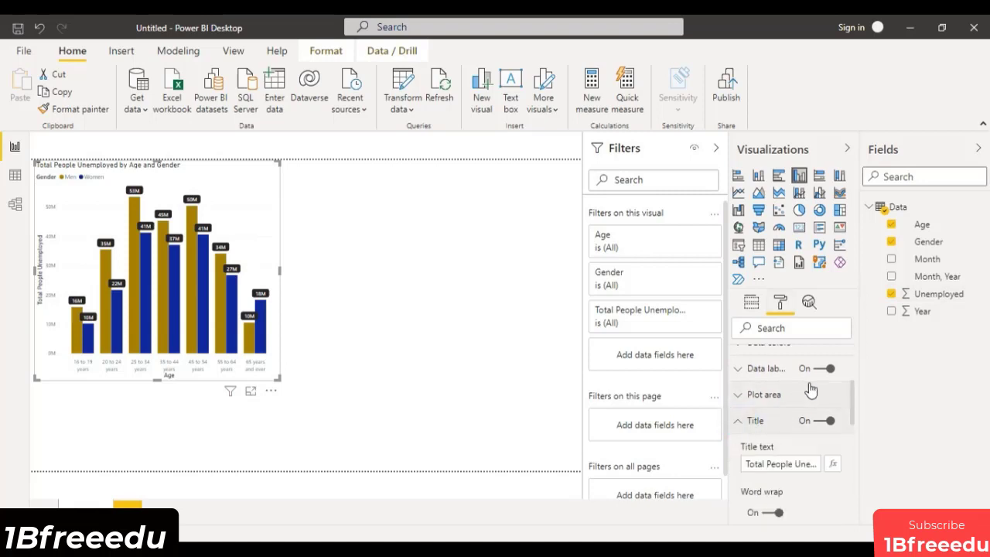
{"action": "scroll", "coordinate": [816, 433], "scroll_direction": "down", "scroll_amount": 5}
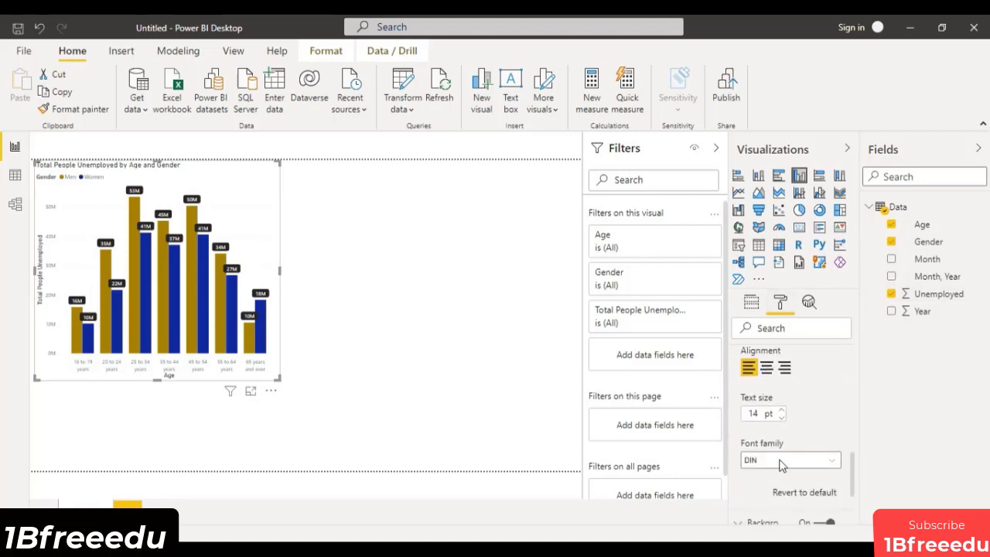
{"action": "left_click", "coordinate": [766, 368]}
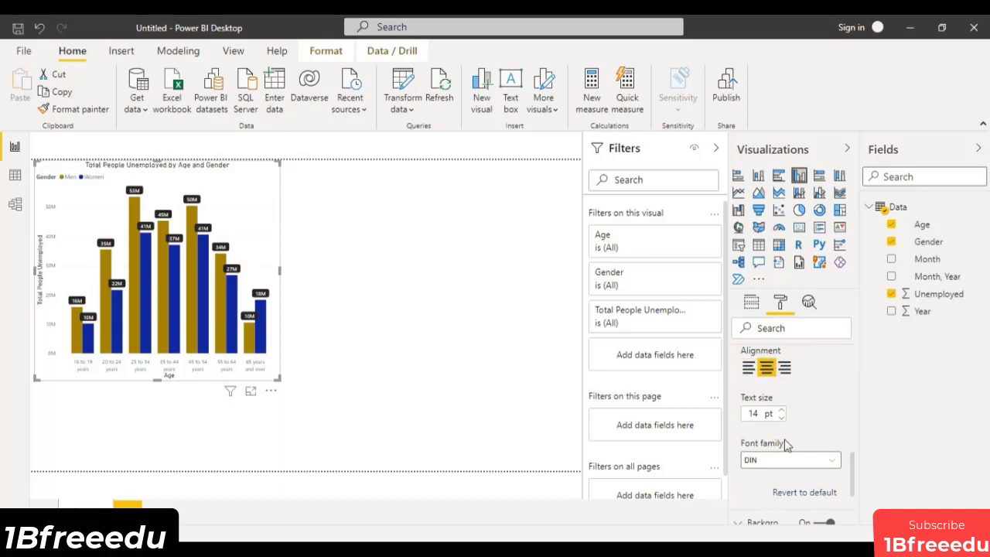
{"action": "left_click", "coordinate": [784, 414]}
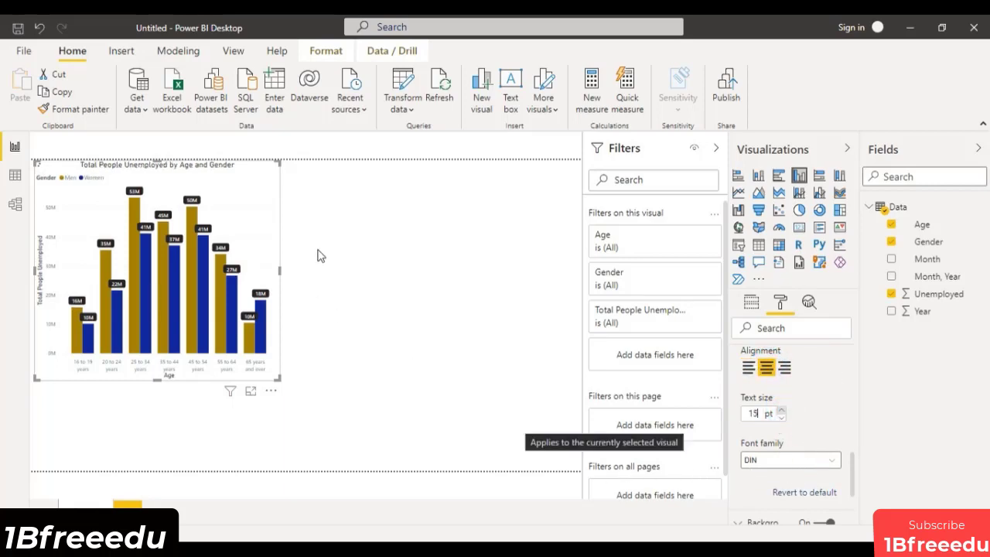
{"action": "left_click", "coordinate": [382, 224]}
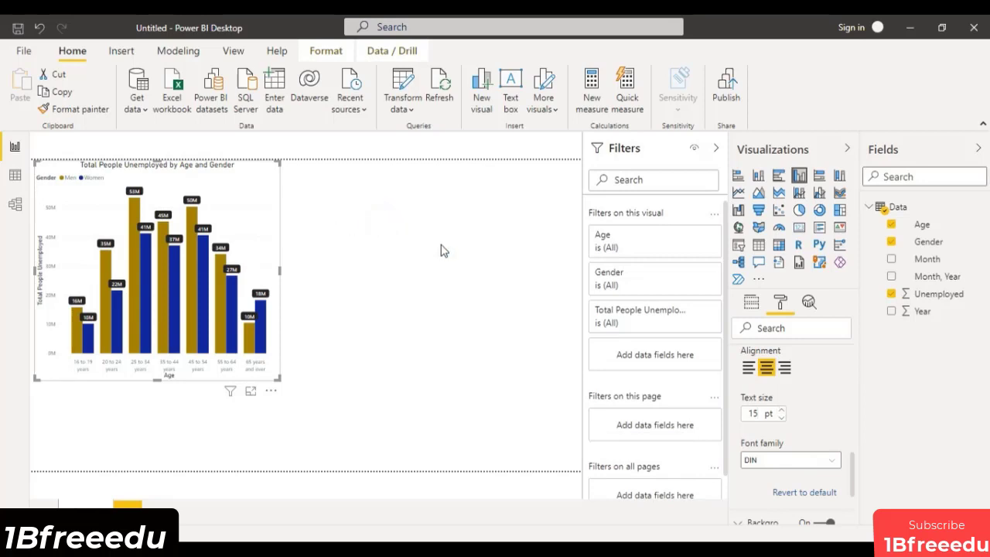
- Set the report page's background to light pink with 0% transparency
{"action": "left_click", "coordinate": [412, 345]}
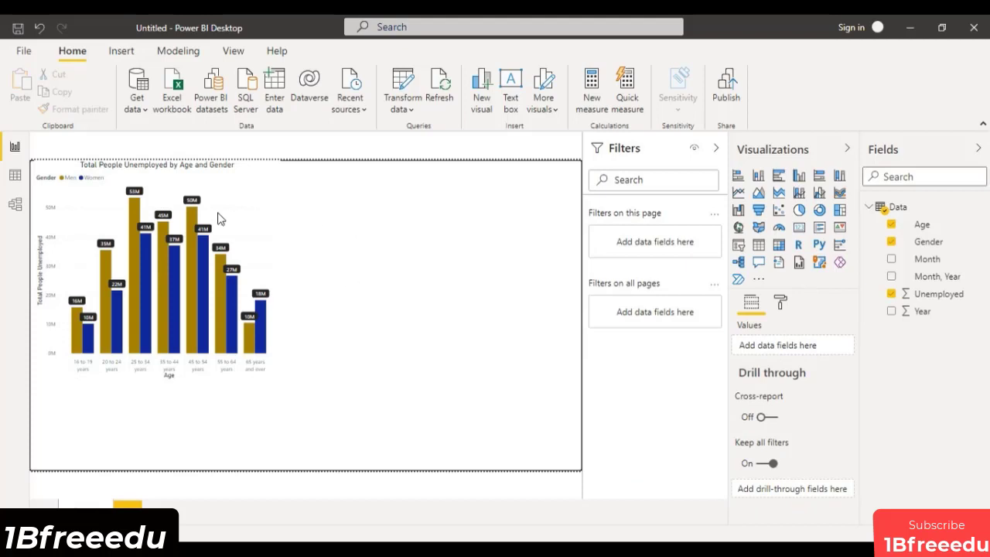
{"action": "left_click", "coordinate": [334, 216]}
{"action": "left_click", "coordinate": [781, 303]}
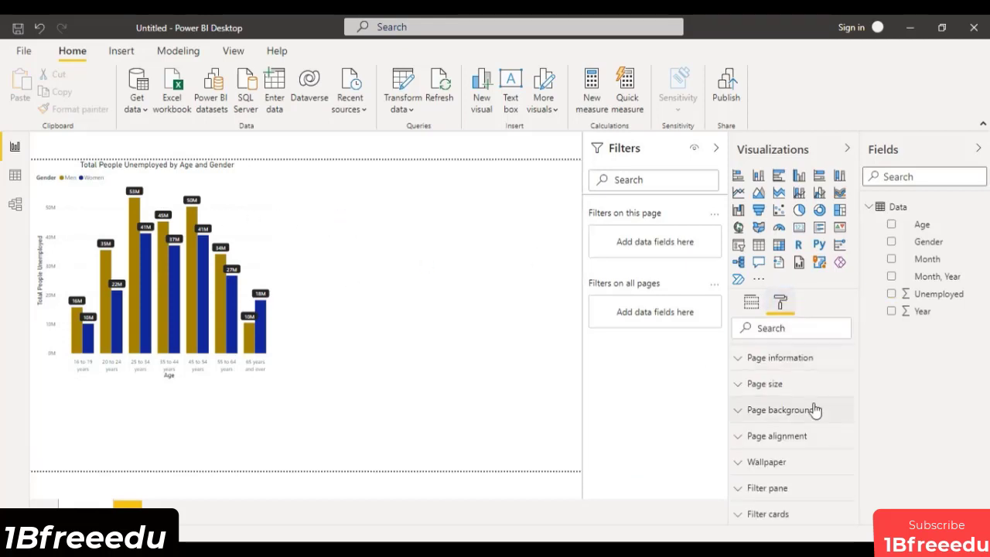
{"action": "left_click", "coordinate": [741, 411]}
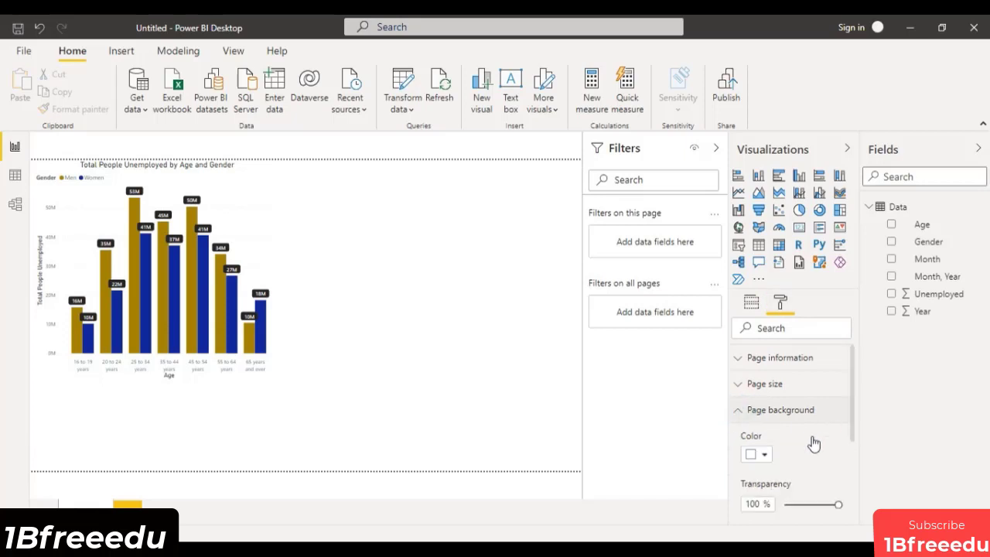
{"action": "left_click", "coordinate": [761, 453]}
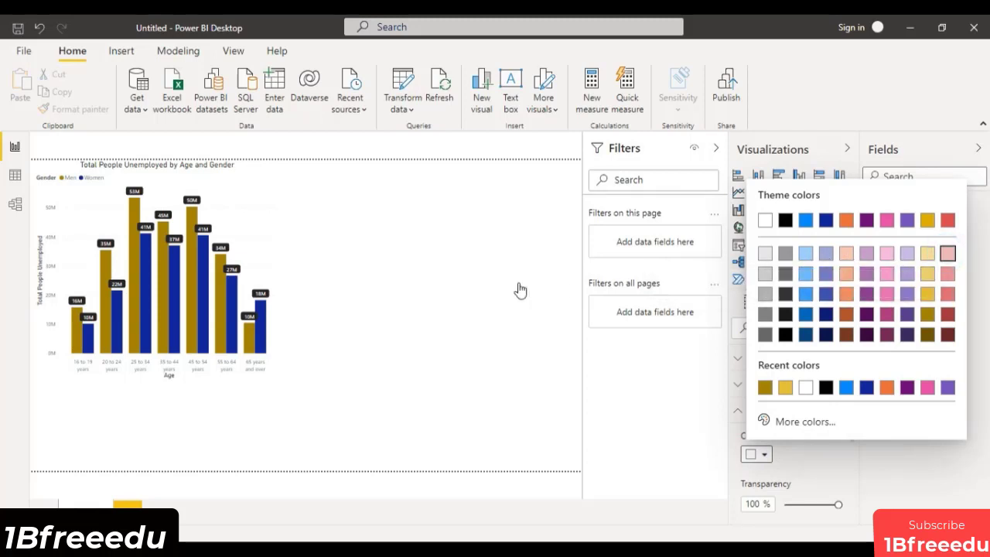
{"action": "left_click", "coordinate": [944, 292]}
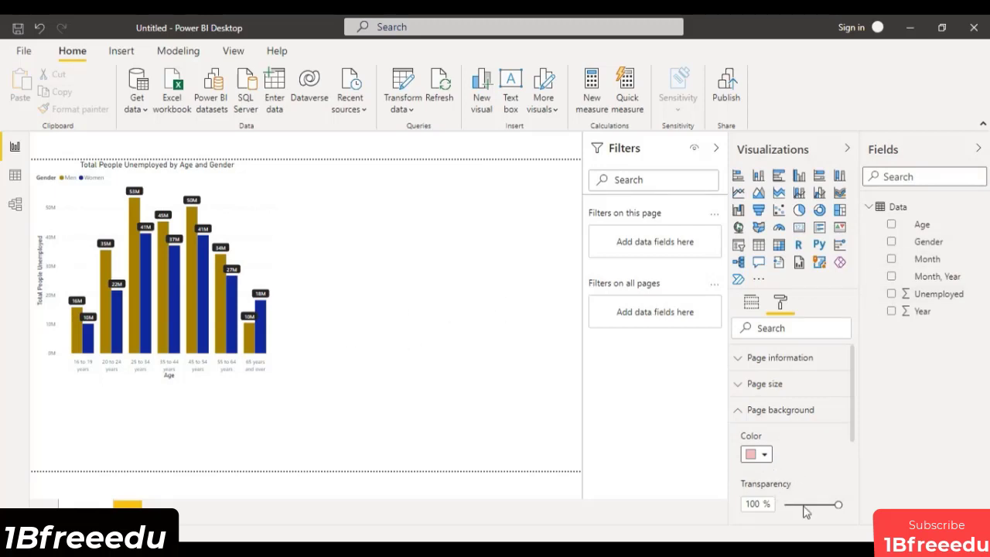
{"action": "left_click_drag", "start_coordinate": [834, 504], "coordinate": [747, 501]}
{"action": "left_click_drag", "start_coordinate": [833, 504], "coordinate": [783, 504]}
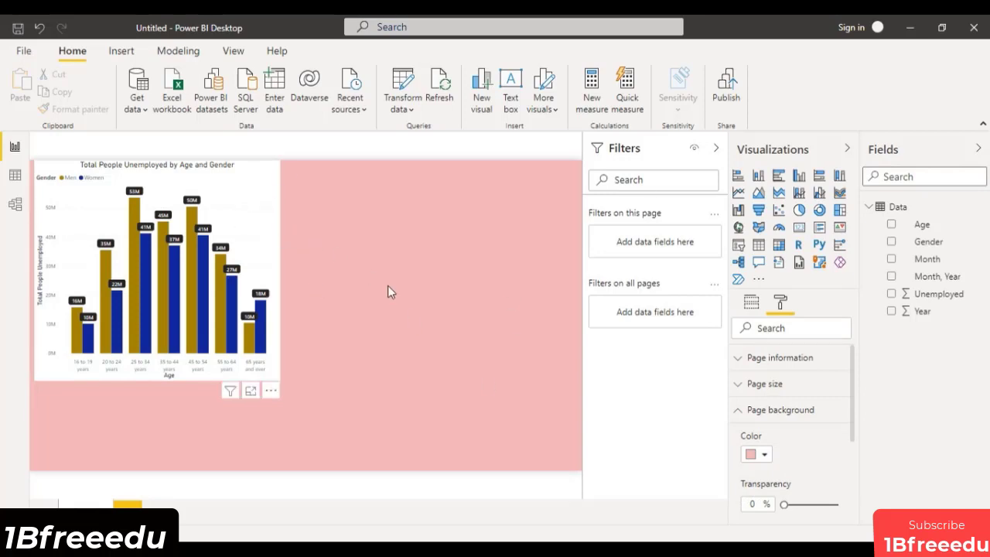
- Bring up the column chart's background formatting options
{"action": "left_click", "coordinate": [784, 304]}
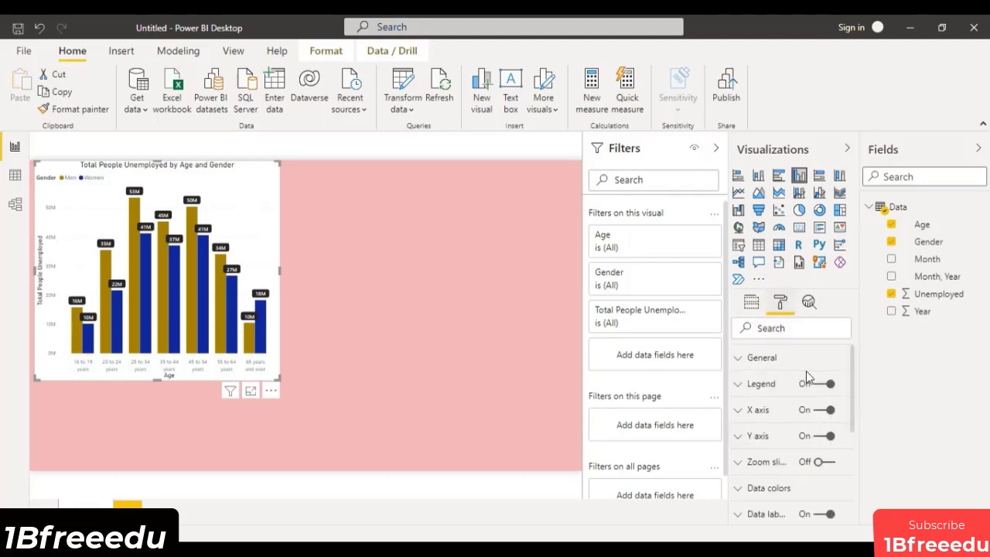
{"action": "scroll", "coordinate": [809, 492], "scroll_direction": "down", "scroll_amount": 3}
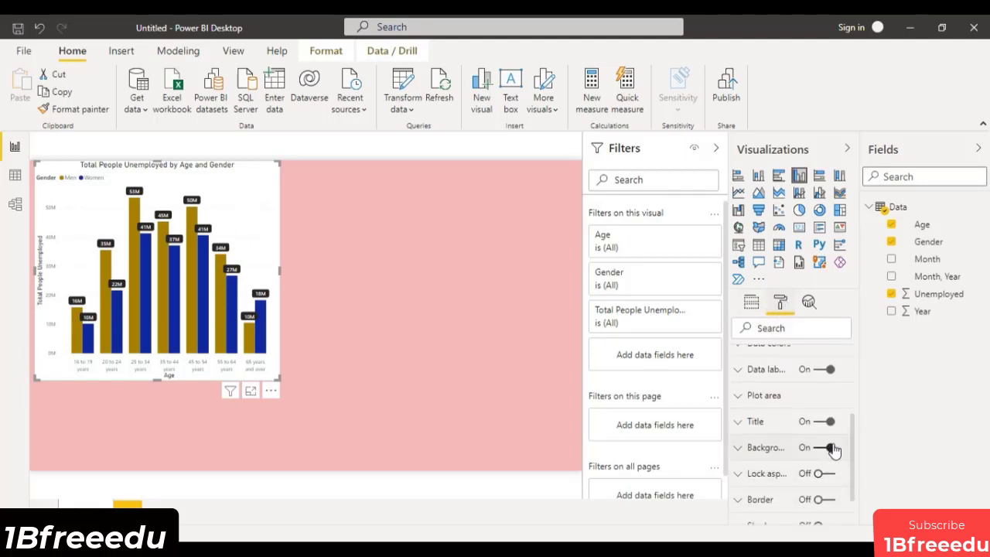
- Turn off the background of the Total People Unemployed by Age and Gender column chart and deselect it
{"action": "left_click", "coordinate": [831, 447]}
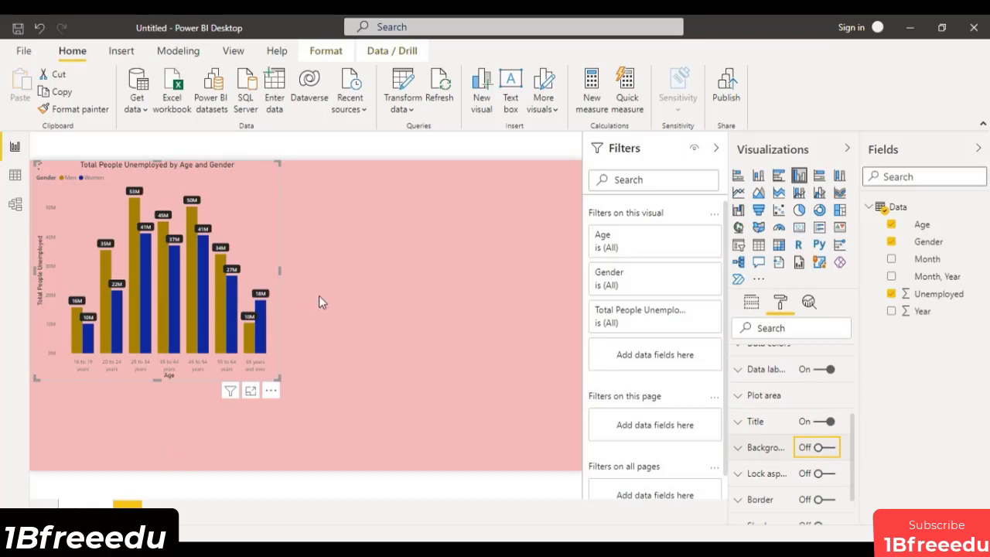
{"action": "left_click", "coordinate": [544, 305]}
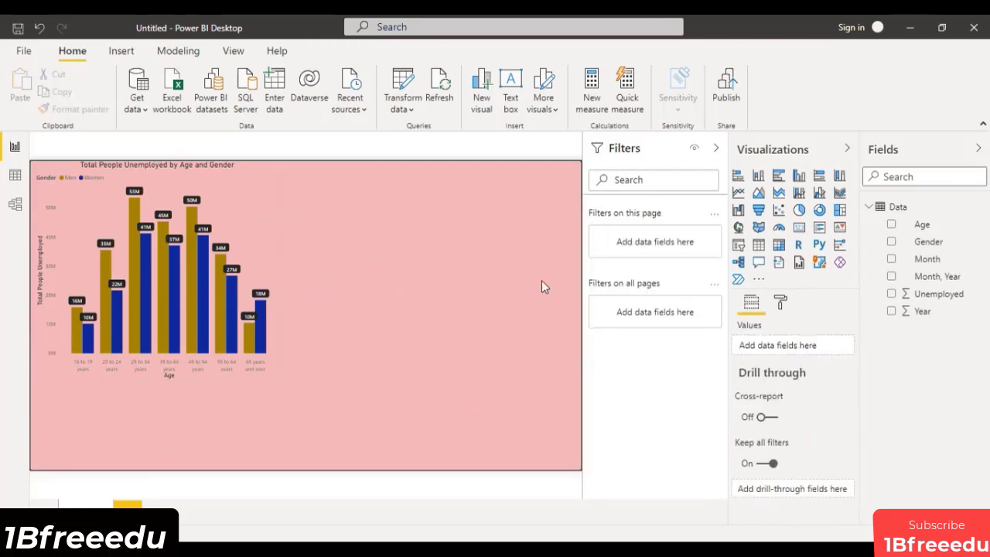
- Set the transparency of the report page's pink background to 73%
{"action": "left_click", "coordinate": [779, 306]}
{"action": "left_click", "coordinate": [741, 411]}
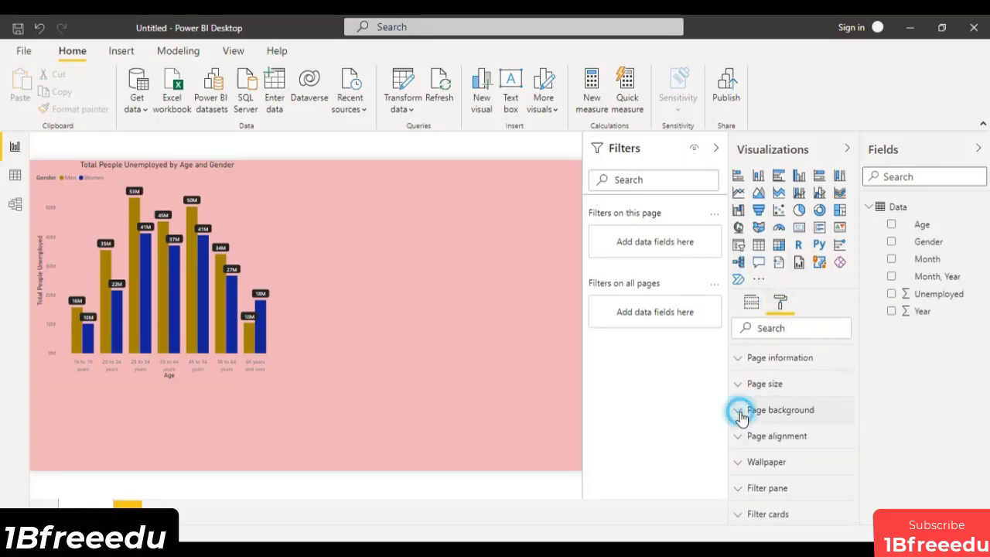
{"action": "left_click_drag", "start_coordinate": [786, 504], "coordinate": [807, 505]}
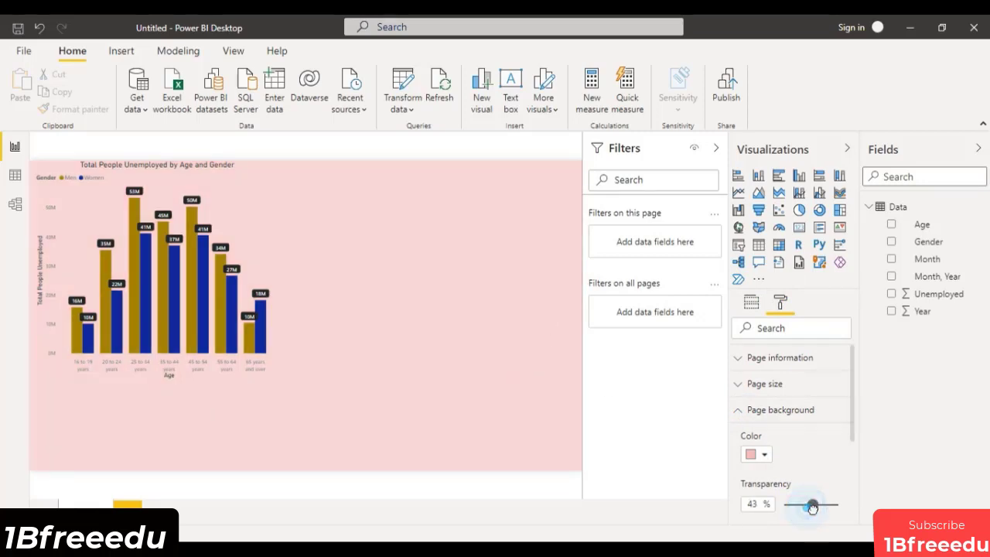
{"action": "left_click", "coordinate": [463, 252]}
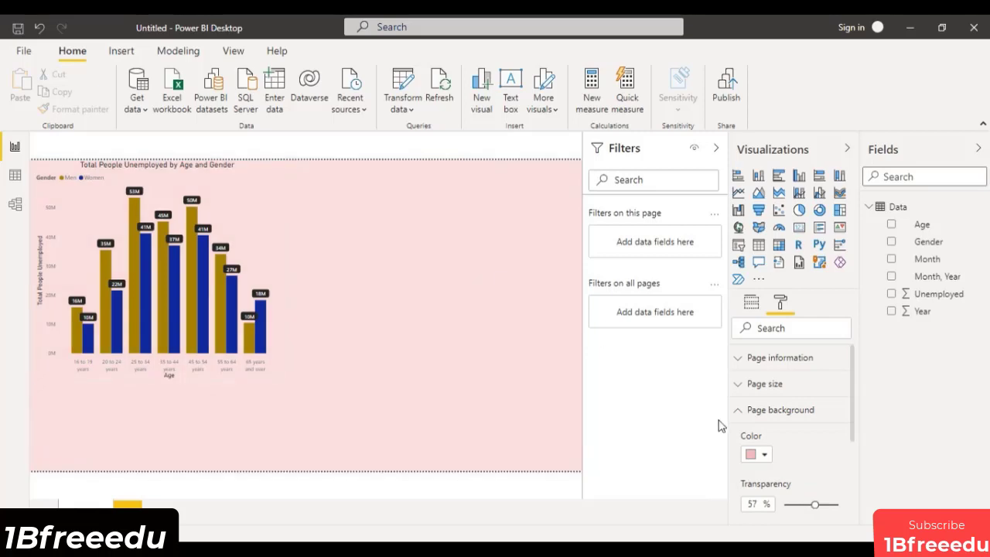
{"action": "left_click_drag", "start_coordinate": [816, 505], "coordinate": [824, 507]}
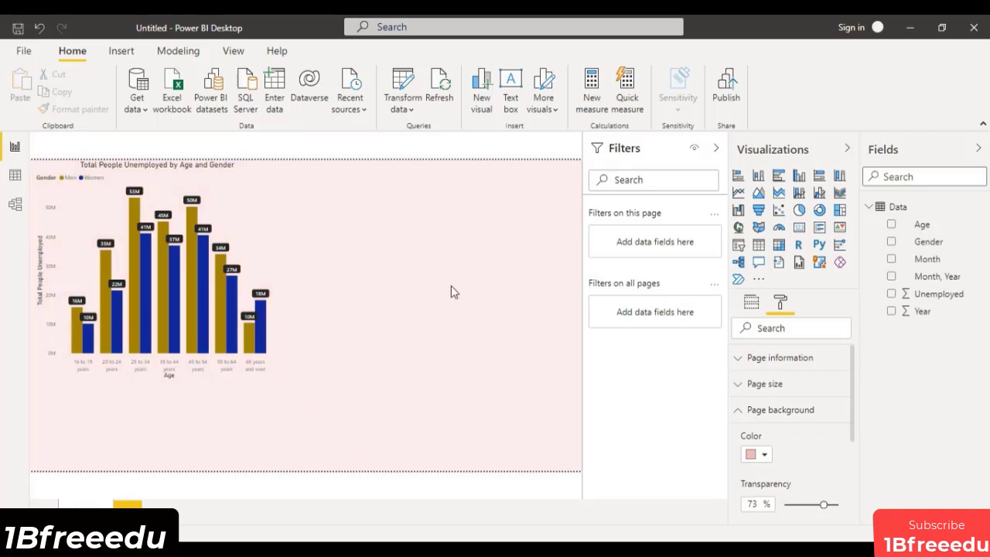
{"action": "left_click", "coordinate": [462, 252]}
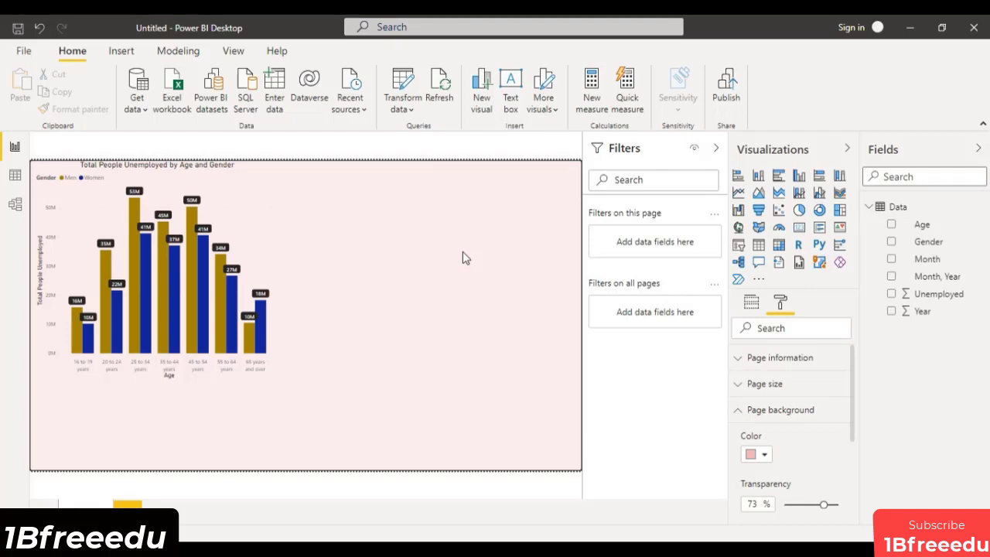
- Add a pie chart to the page, narrow it and place it below the column chart's lower-right corner
{"action": "left_click", "coordinate": [798, 210]}
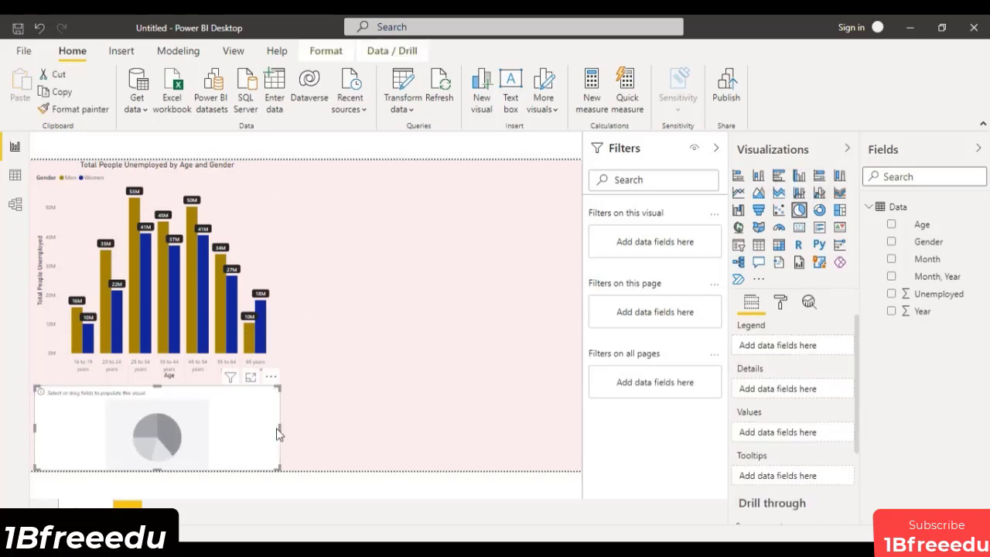
{"action": "left_click_drag", "start_coordinate": [279, 432], "coordinate": [318, 410]}
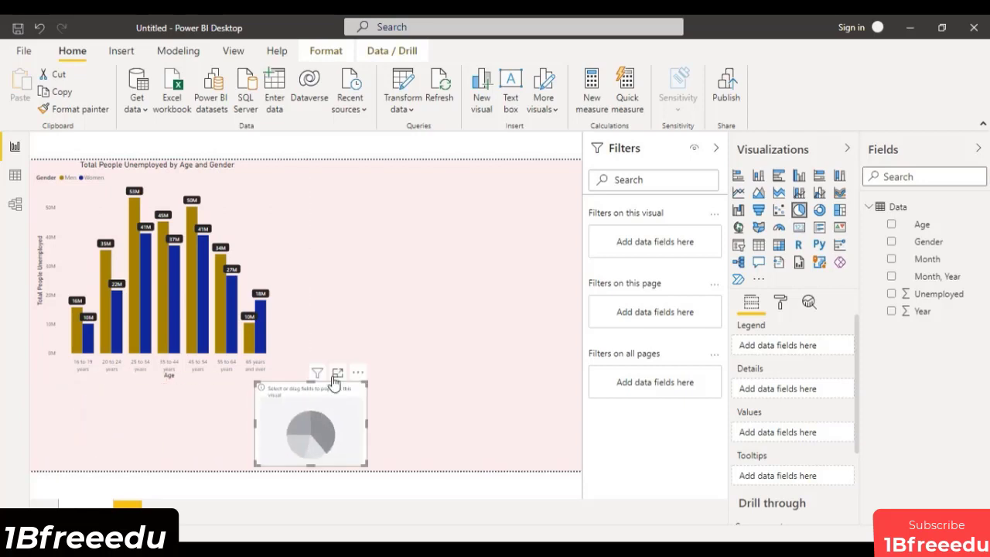
- Open the pie chart in focus mode and assign Gender as its legend and Unemployed as its values
{"action": "left_click", "coordinate": [336, 376]}
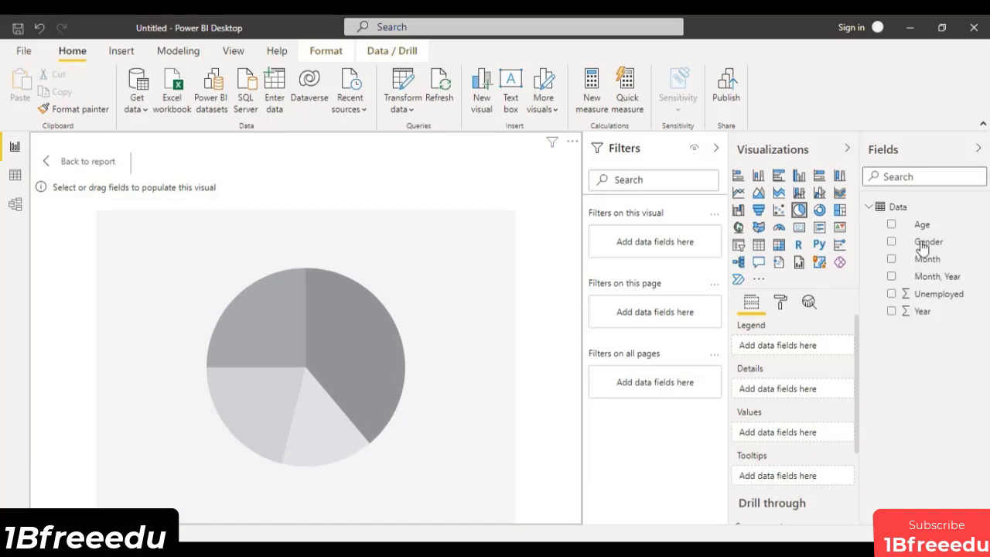
{"action": "left_click_drag", "start_coordinate": [920, 242], "coordinate": [784, 343]}
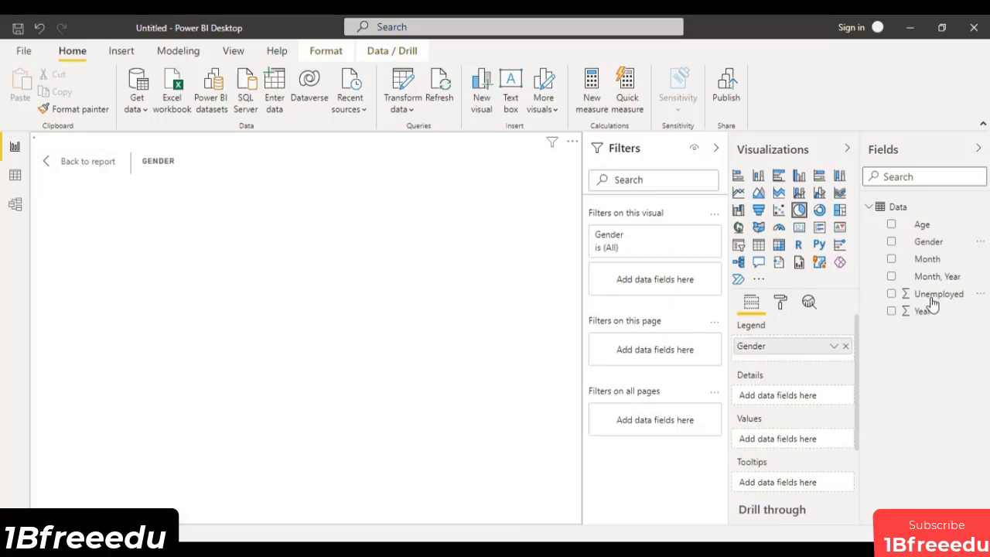
{"action": "left_click_drag", "start_coordinate": [932, 295], "coordinate": [796, 454]}
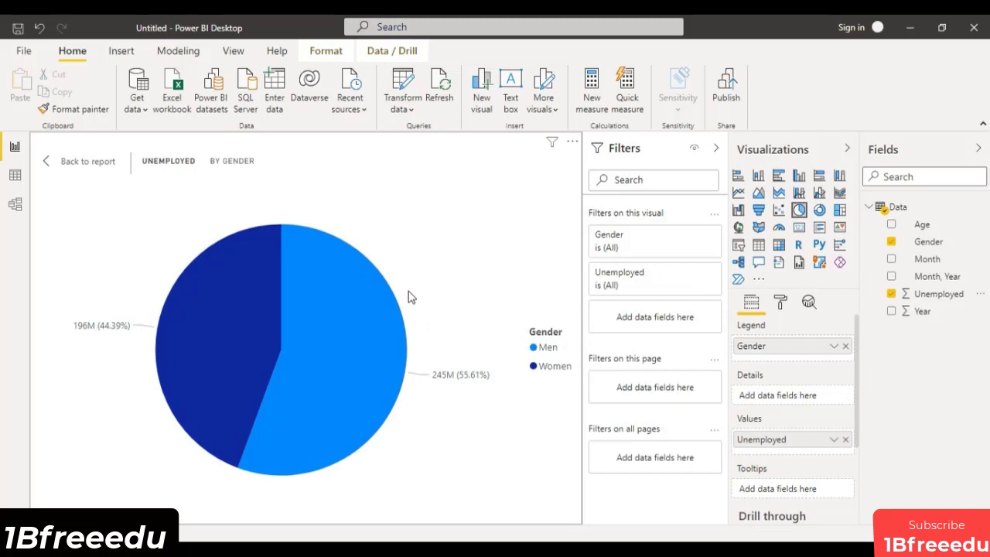
- Color the pie chart's Men slice dark gold like the column chart's Men bars, and turn off the pie chart's background
{"action": "left_click", "coordinate": [785, 302]}
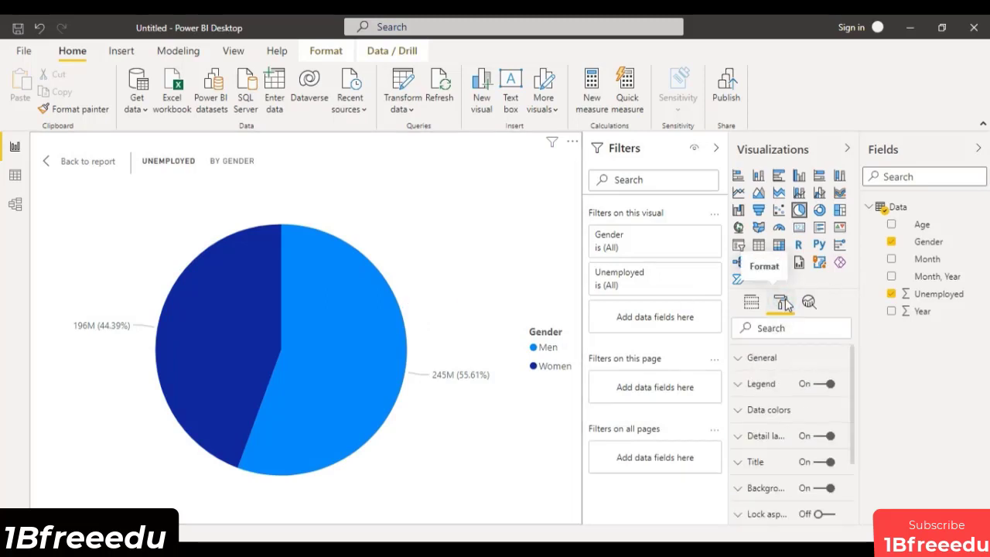
{"action": "left_click", "coordinate": [740, 411]}
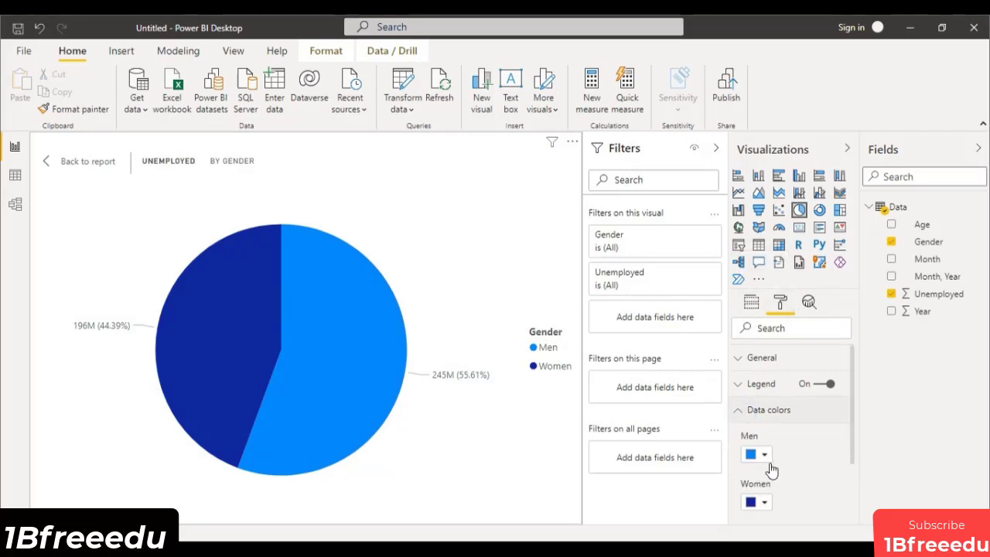
{"action": "left_click", "coordinate": [765, 456]}
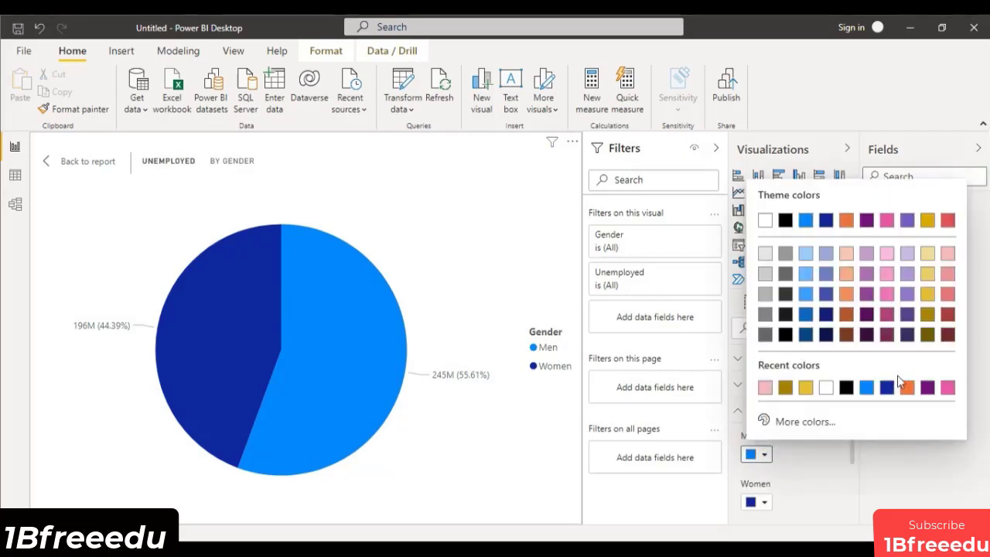
{"action": "left_click", "coordinate": [927, 315]}
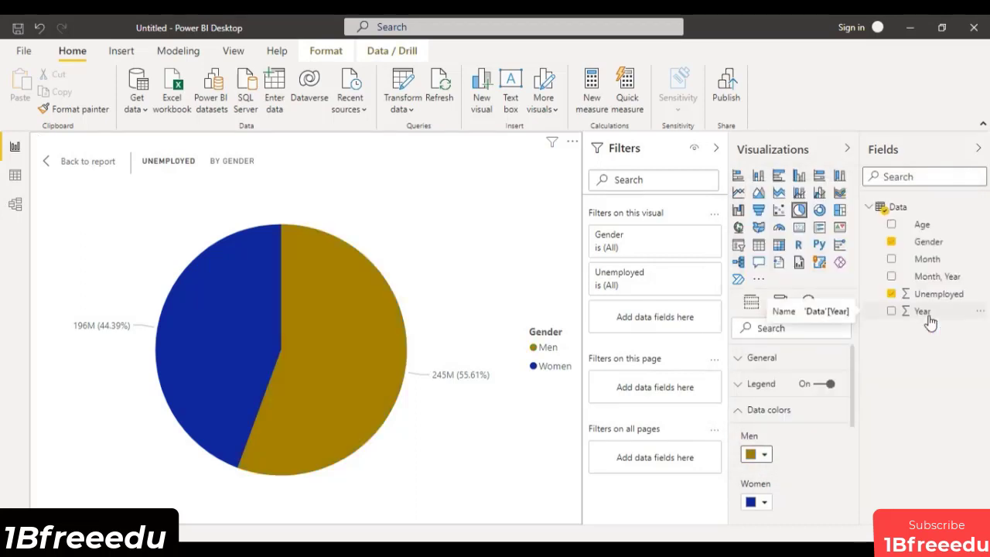
{"action": "left_click", "coordinate": [747, 412]}
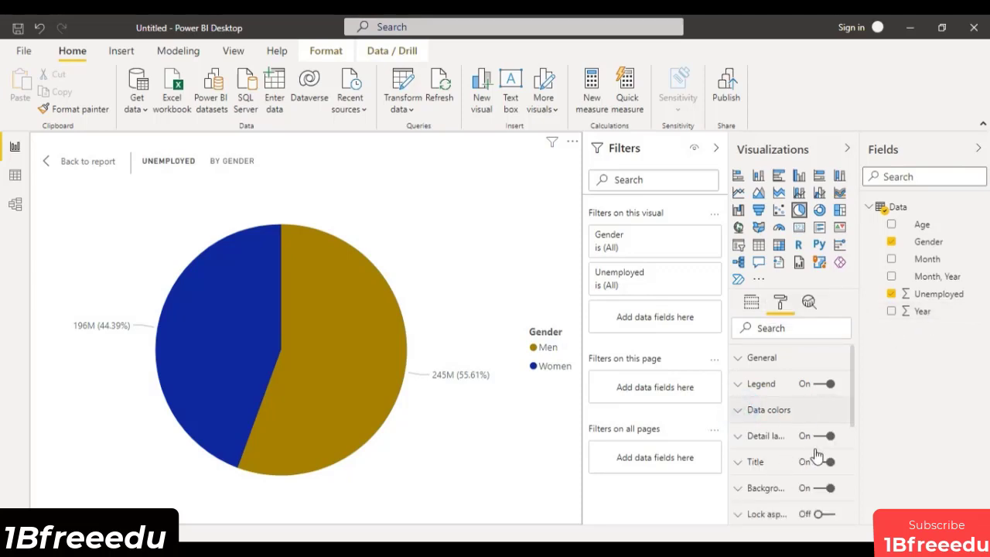
{"action": "left_click", "coordinate": [824, 489]}
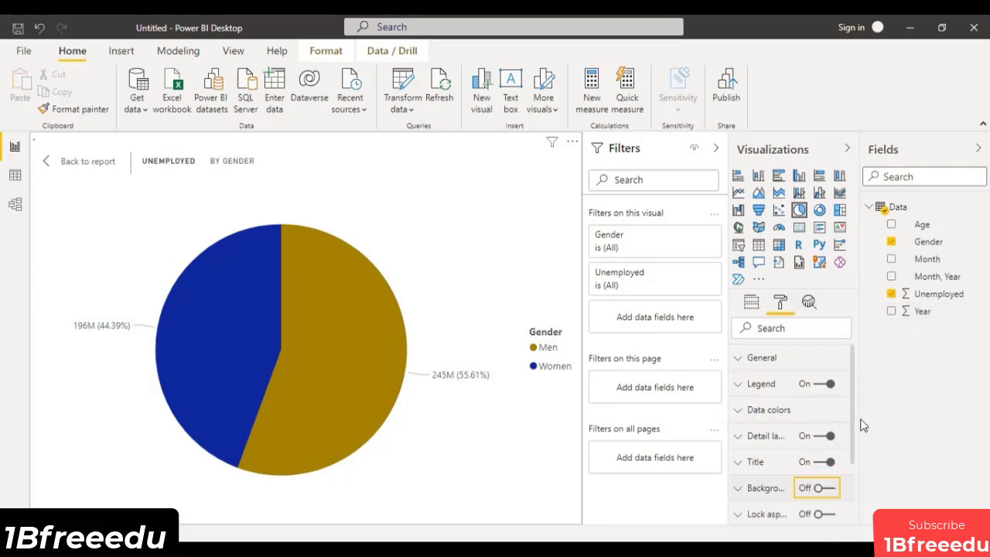
- Set the label style of the pie chart's detail labels to Data value
{"action": "left_click", "coordinate": [740, 438]}
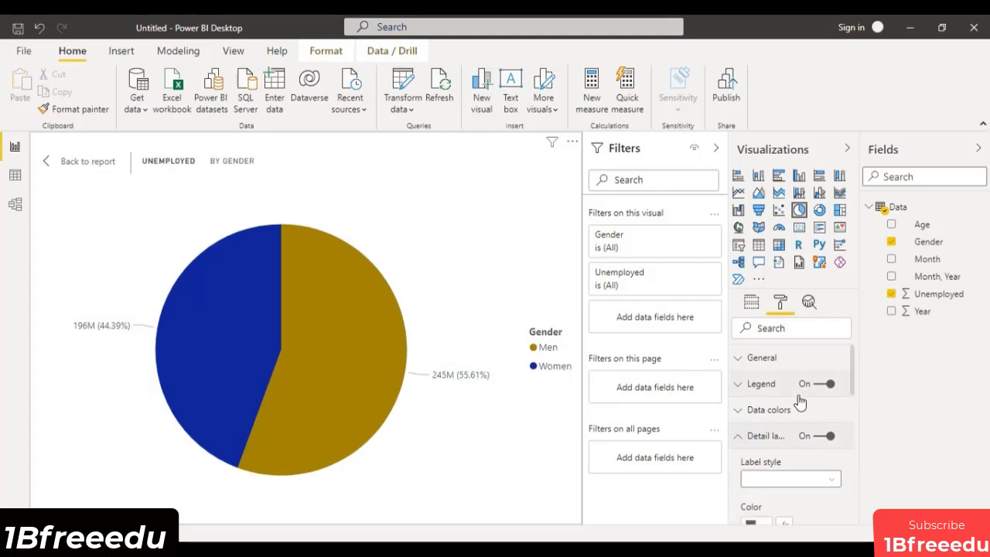
{"action": "scroll", "coordinate": [820, 459], "scroll_direction": "down", "scroll_amount": 1}
{"action": "scroll", "coordinate": [823, 458], "scroll_direction": "down", "scroll_amount": 2}
{"action": "scroll", "coordinate": [758, 410], "scroll_direction": "up", "scroll_amount": 2}
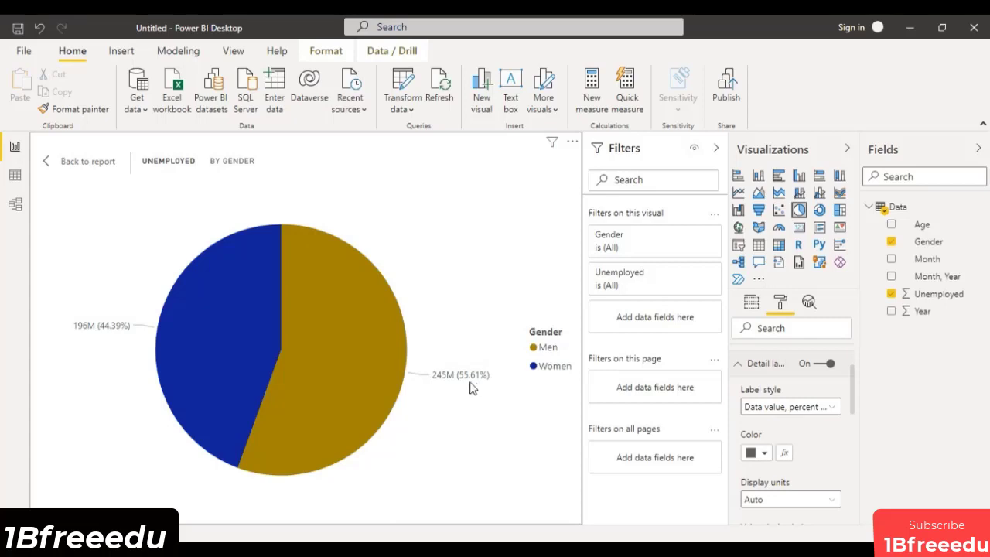
{"action": "left_click", "coordinate": [826, 407]}
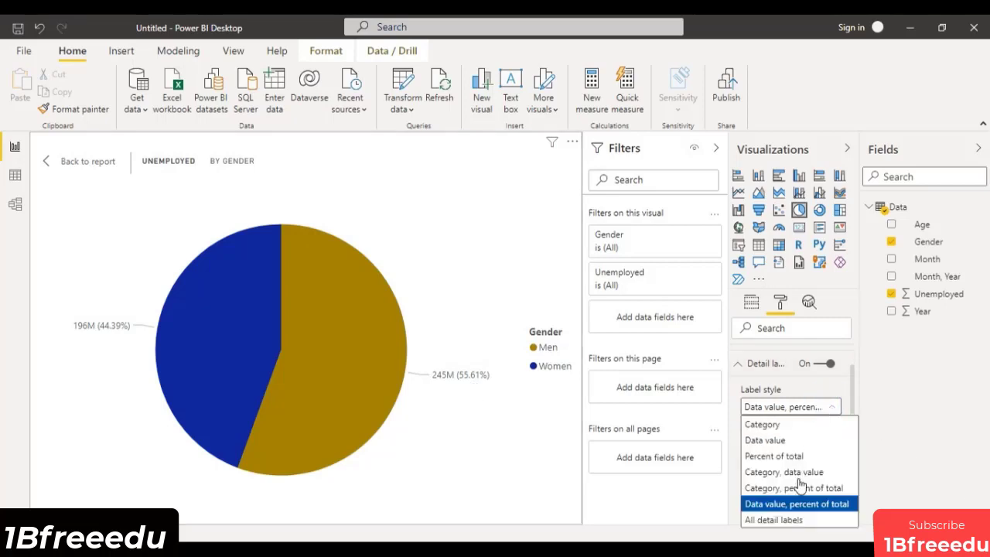
{"action": "left_click", "coordinate": [789, 440]}
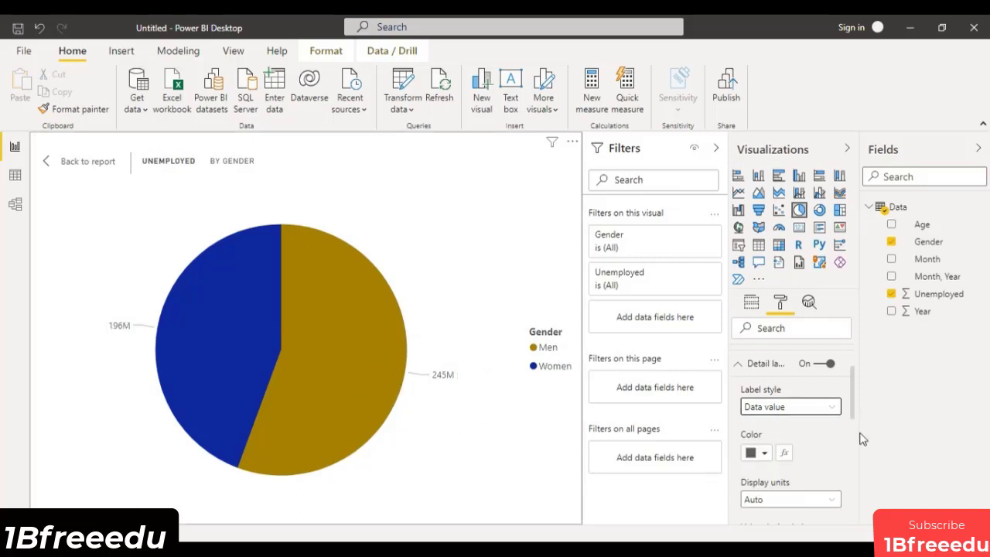
- Set the position of the pie chart's detail labels to Inside
{"action": "scroll", "coordinate": [814, 469], "scroll_direction": "down", "scroll_amount": 3}
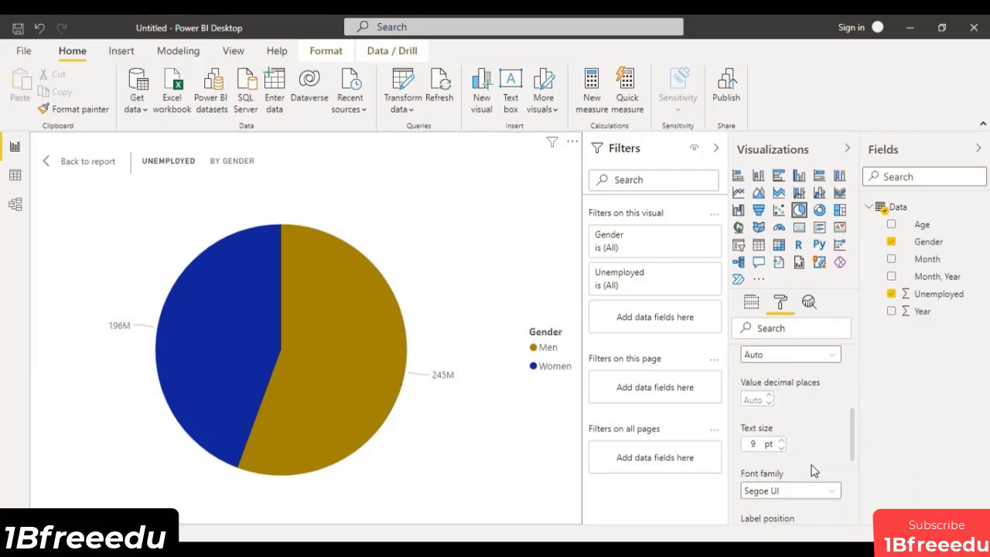
{"action": "scroll", "coordinate": [814, 470], "scroll_direction": "down", "scroll_amount": 2}
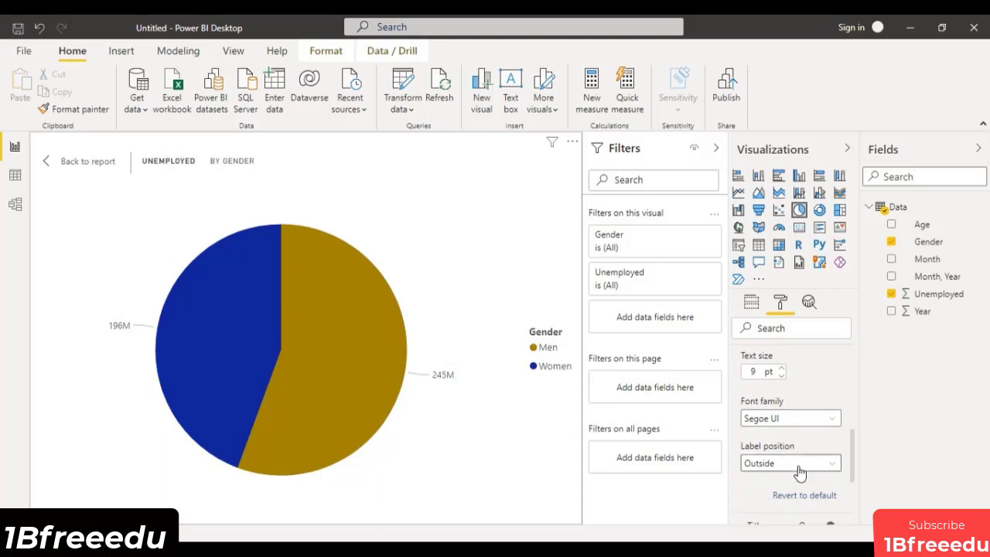
{"action": "left_click", "coordinate": [800, 468]}
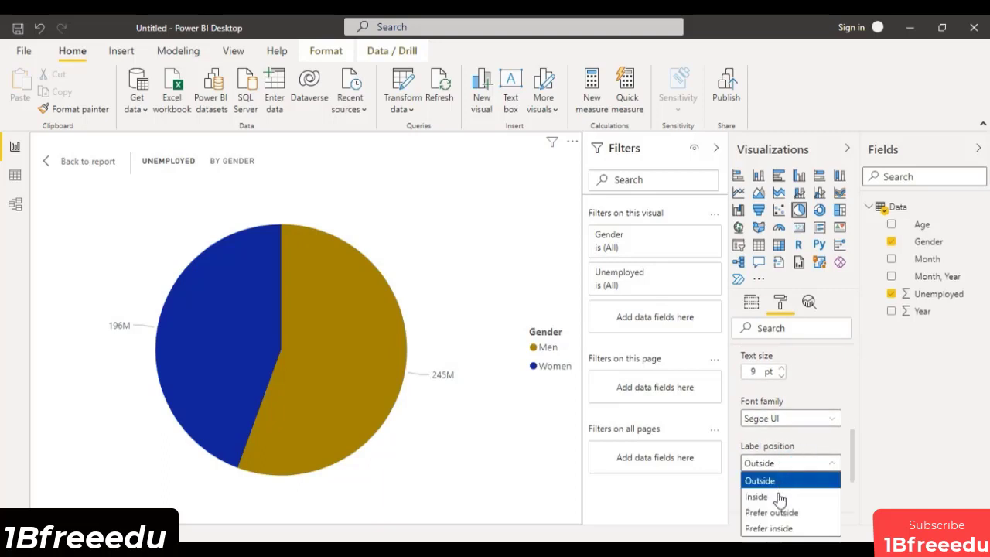
{"action": "key", "text": "Return"}
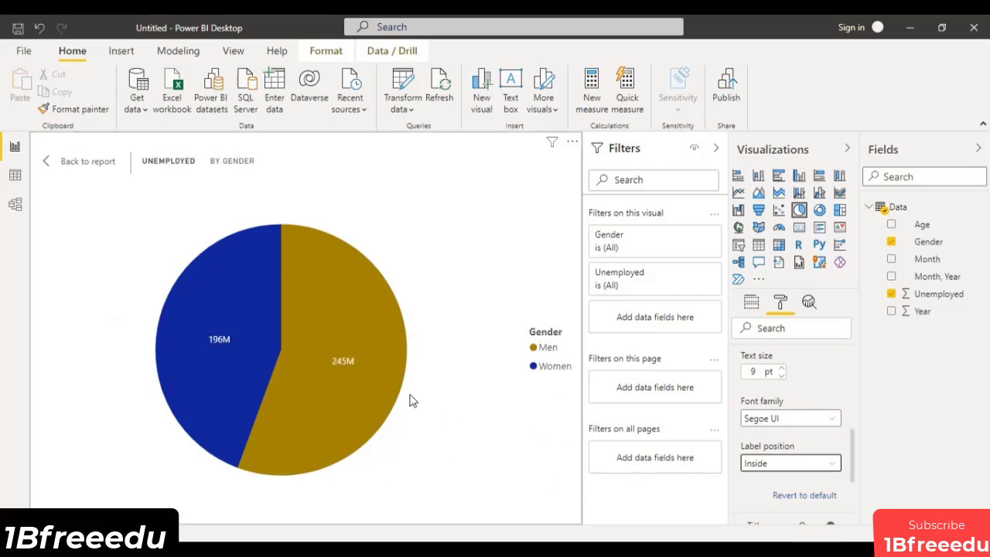
- Set the background of the pie chart's detail labels to On and collapse the detail label settings
{"action": "scroll", "coordinate": [796, 464], "scroll_direction": "down", "scroll_amount": 3}
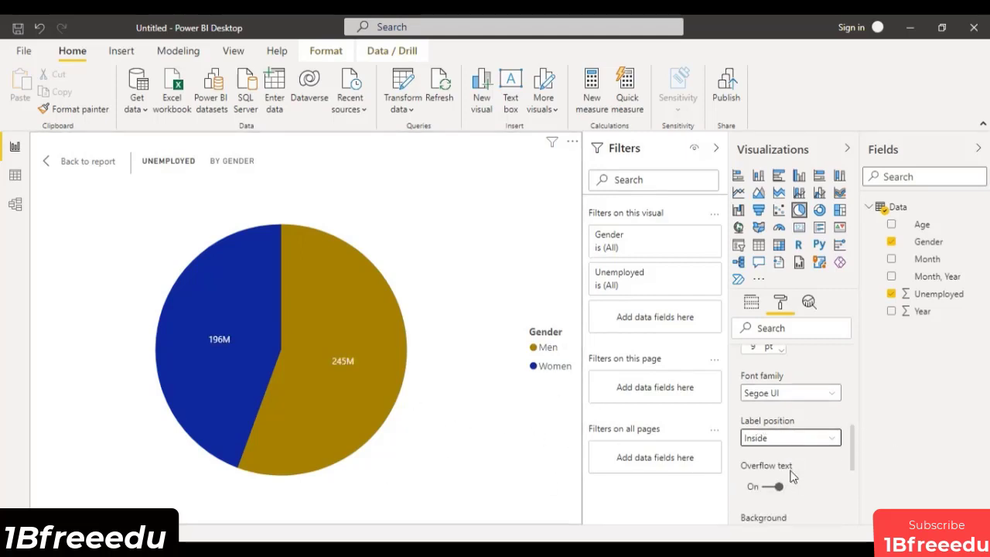
{"action": "left_click", "coordinate": [802, 463]}
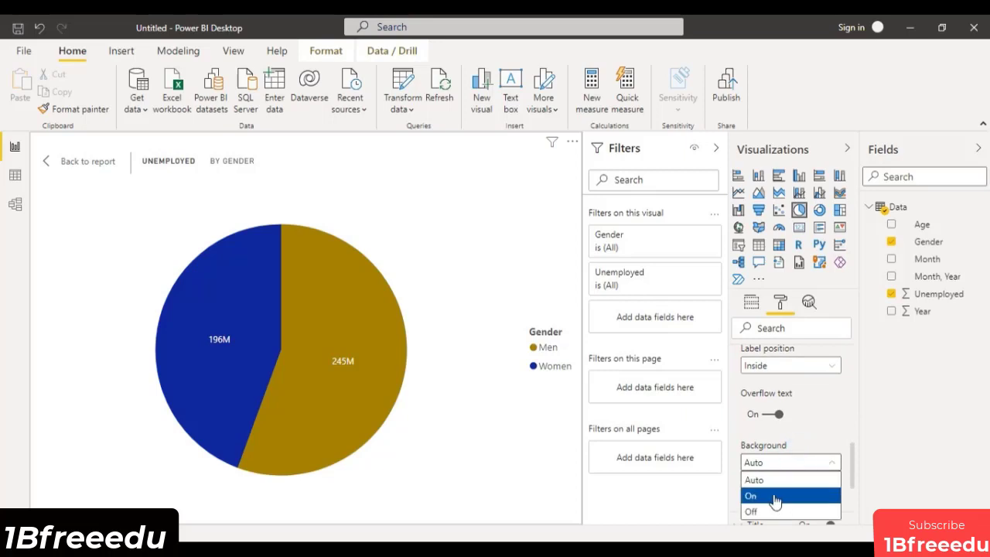
{"action": "key", "text": "Return"}
{"action": "scroll", "coordinate": [812, 432], "scroll_direction": "down", "scroll_amount": 2}
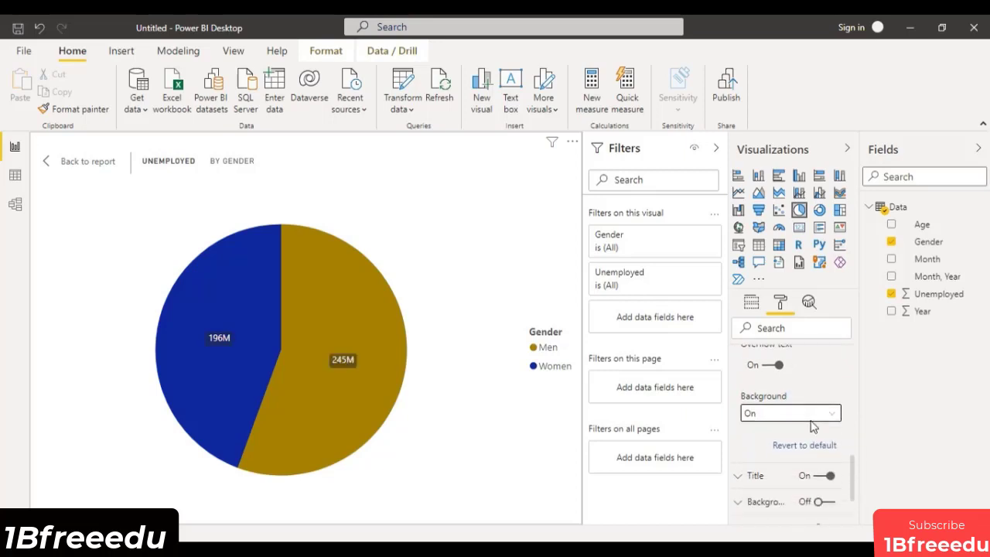
{"action": "scroll", "coordinate": [810, 437], "scroll_direction": "up", "scroll_amount": 6}
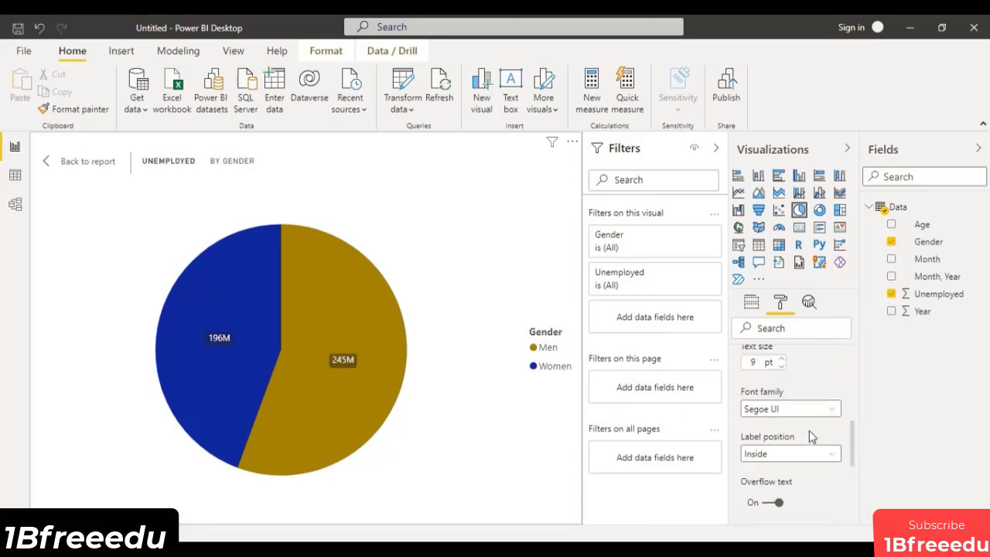
{"action": "scroll", "coordinate": [787, 449], "scroll_direction": "up", "scroll_amount": 3}
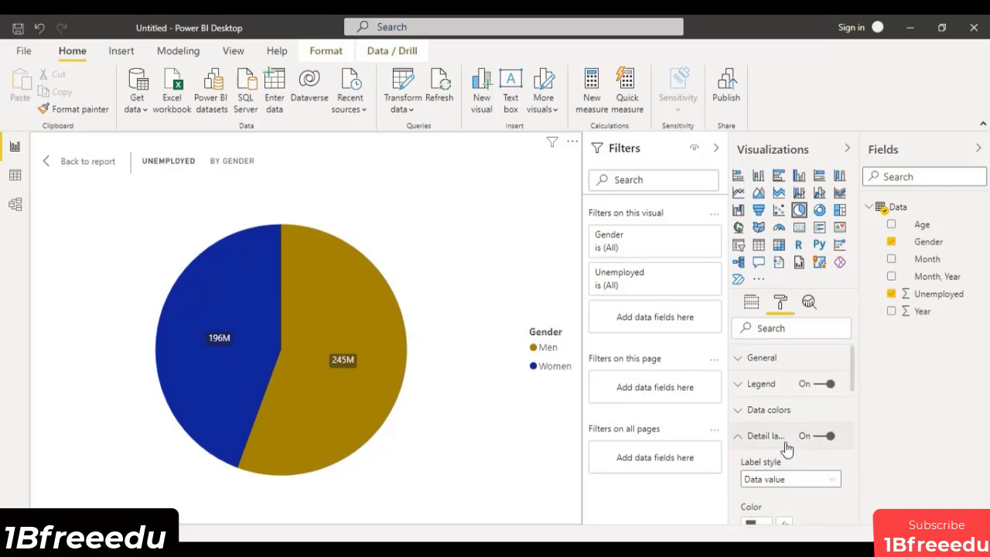
{"action": "left_click", "coordinate": [736, 434]}
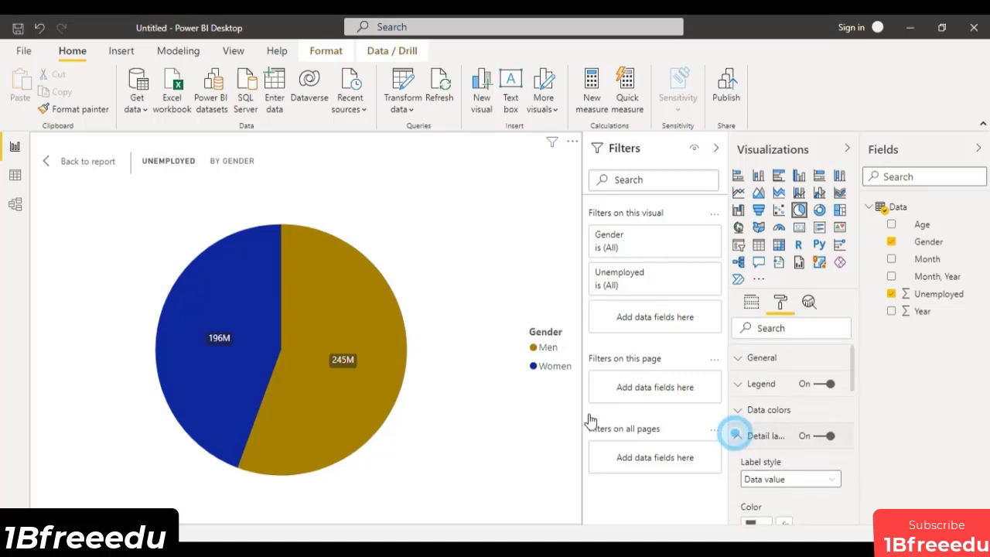
- Return from focus mode to the report page and deselect the pie chart
{"action": "left_click", "coordinate": [77, 163]}
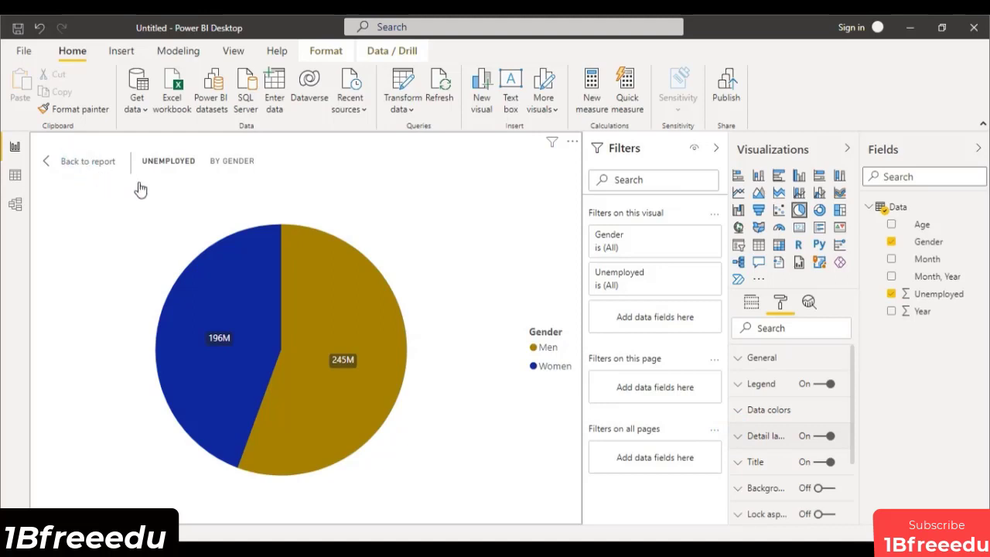
{"action": "left_click", "coordinate": [82, 164], "text": "ctrl"}
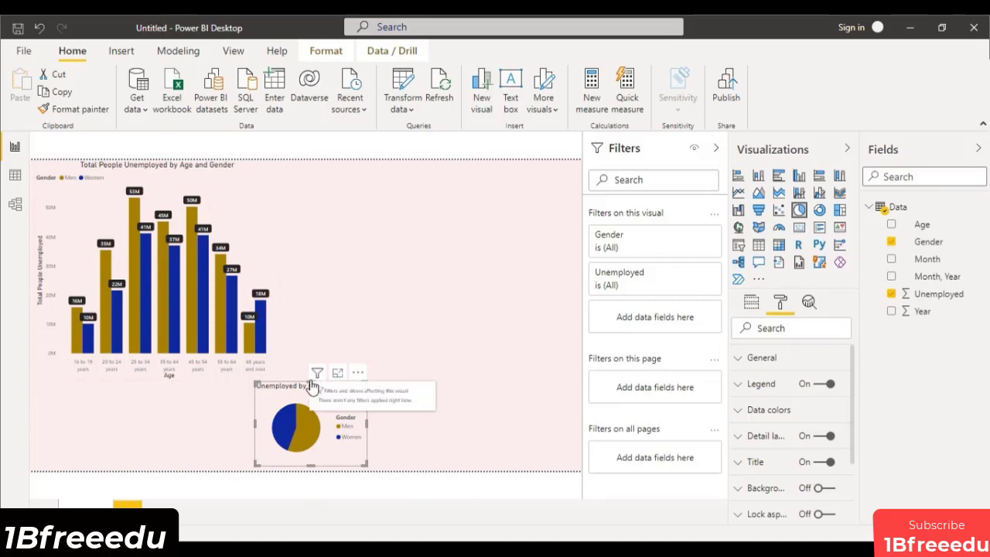
{"action": "left_click", "coordinate": [371, 430]}
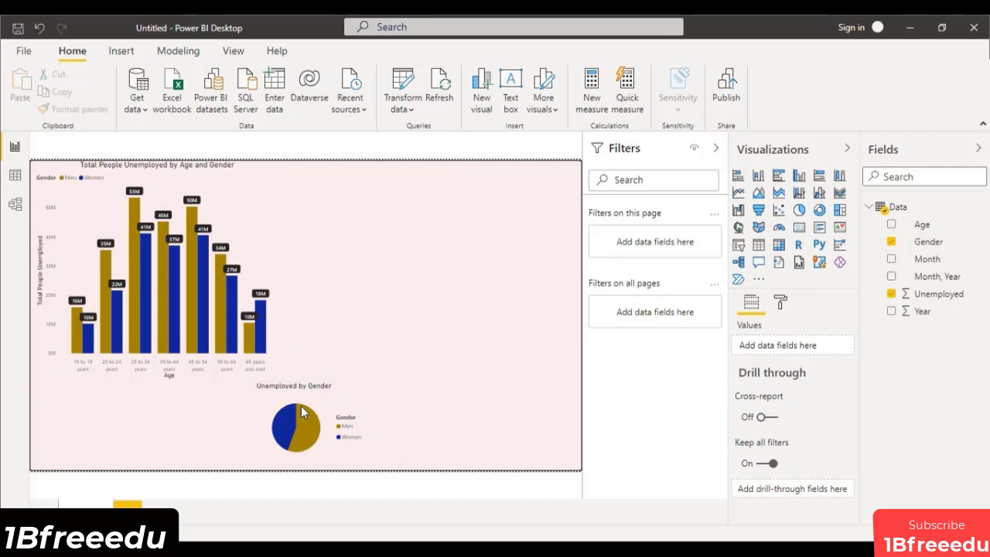
- Enlarge the Unemployed by Gender pie chart upward and to the right so its data labels fit, then deselect it
{"action": "left_click", "coordinate": [290, 384]}
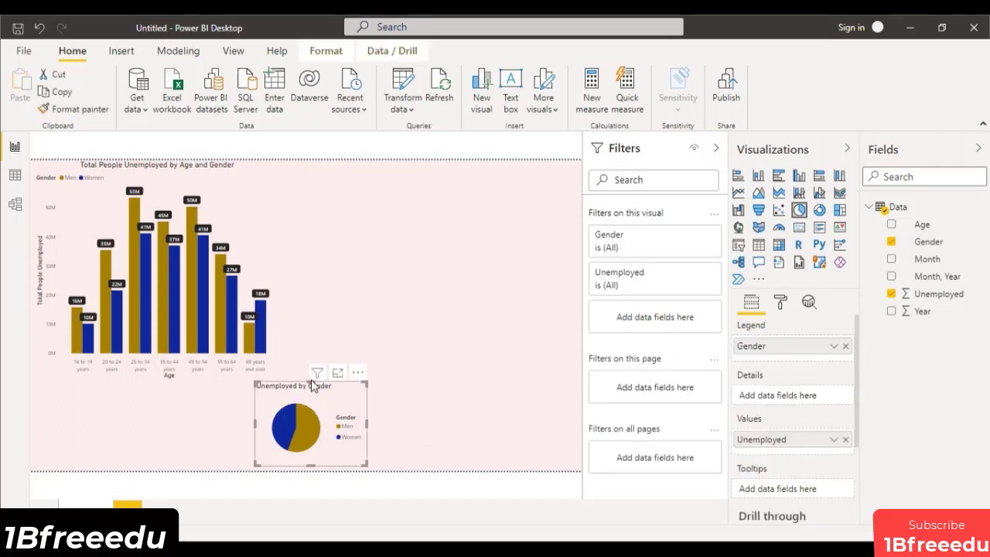
{"action": "mouse_move", "coordinate": [311, 381]}
{"action": "left_mouse_down"}
{"action": "mouse_move", "coordinate": [315, 370]}
{"action": "mouse_move", "coordinate": [315, 379]}
{"action": "left_mouse_up"}
{"action": "left_click_drag", "start_coordinate": [367, 421], "coordinate": [425, 428]}
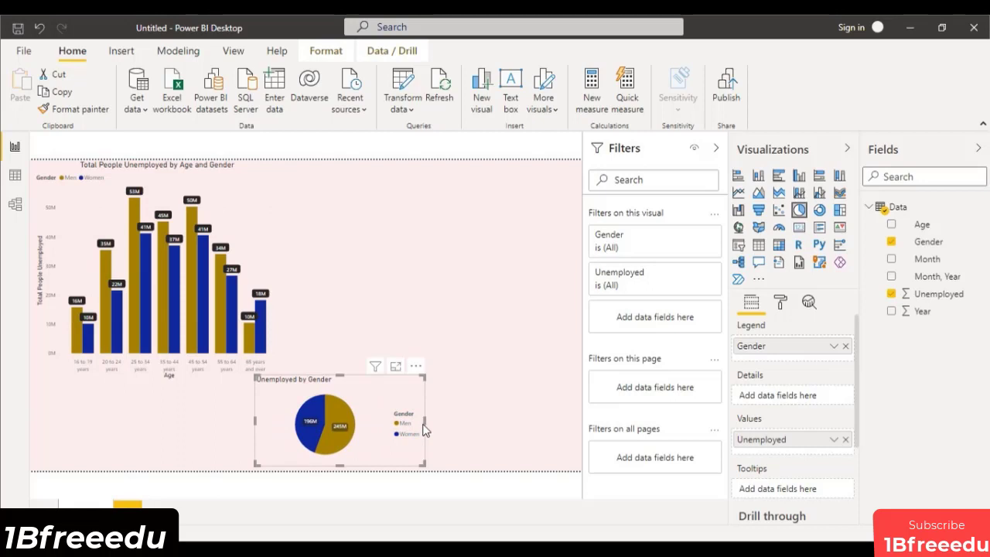
{"action": "left_click", "coordinate": [485, 431]}
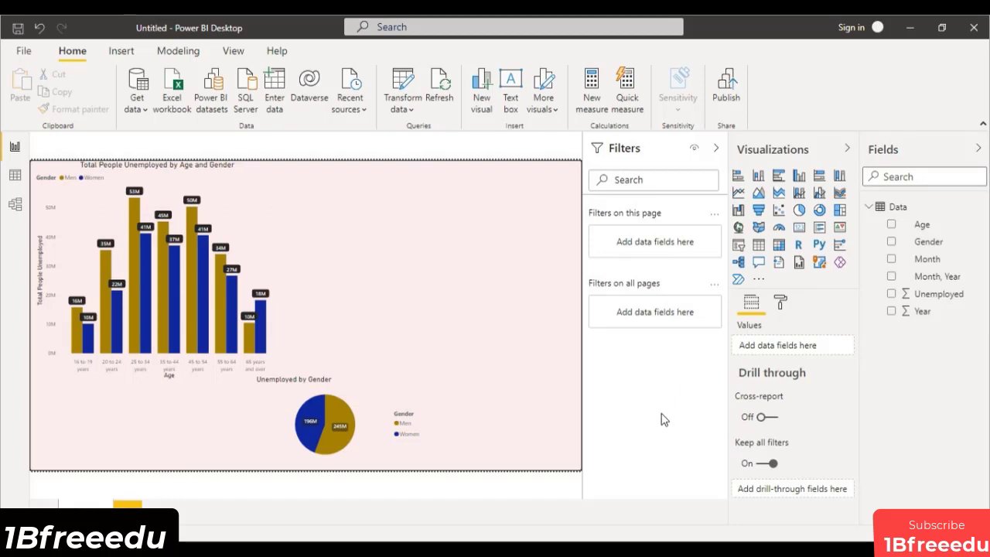
- Collapse the filter settings and place a new empty pie chart beside the gender pie chart in the page's lower-right corner, resized to fit
{"action": "left_click", "coordinate": [718, 147]}
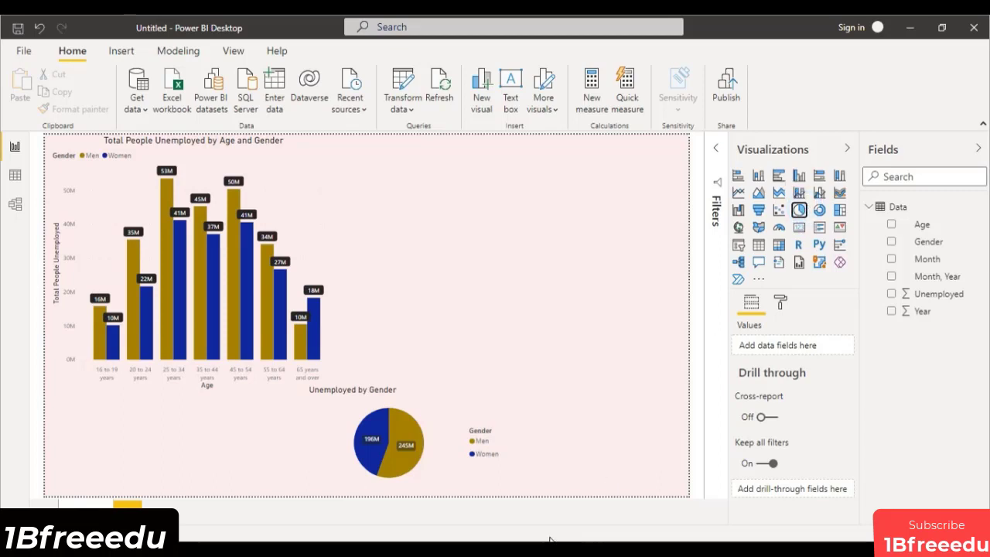
{"action": "left_click_drag", "start_coordinate": [218, 428], "coordinate": [661, 439]}
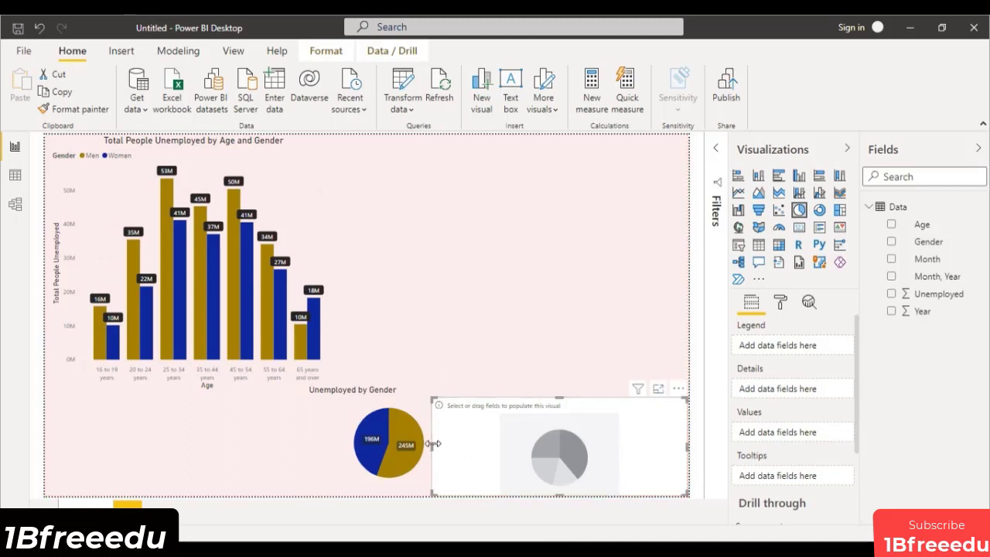
{"action": "left_click_drag", "start_coordinate": [431, 454], "coordinate": [501, 440]}
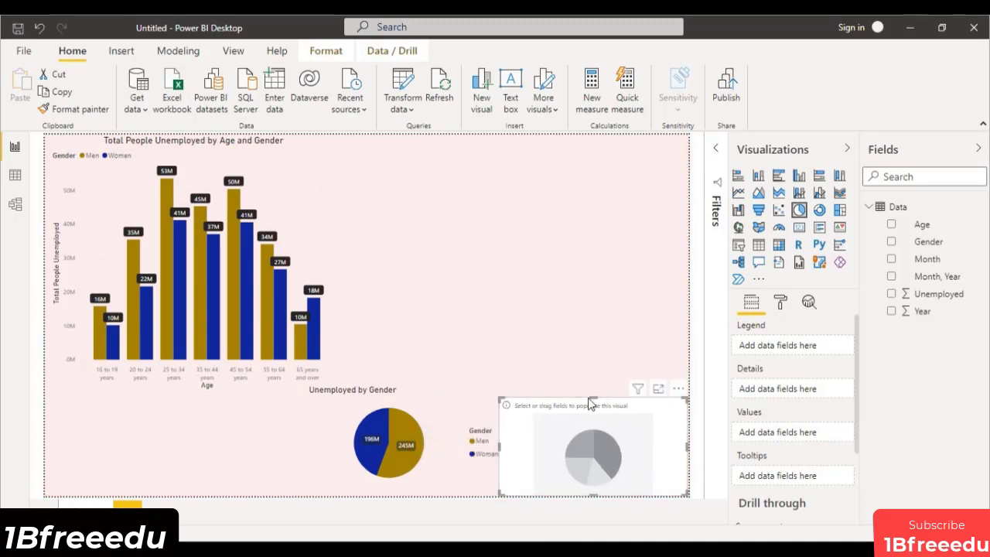
{"action": "left_click_drag", "start_coordinate": [593, 396], "coordinate": [599, 375]}
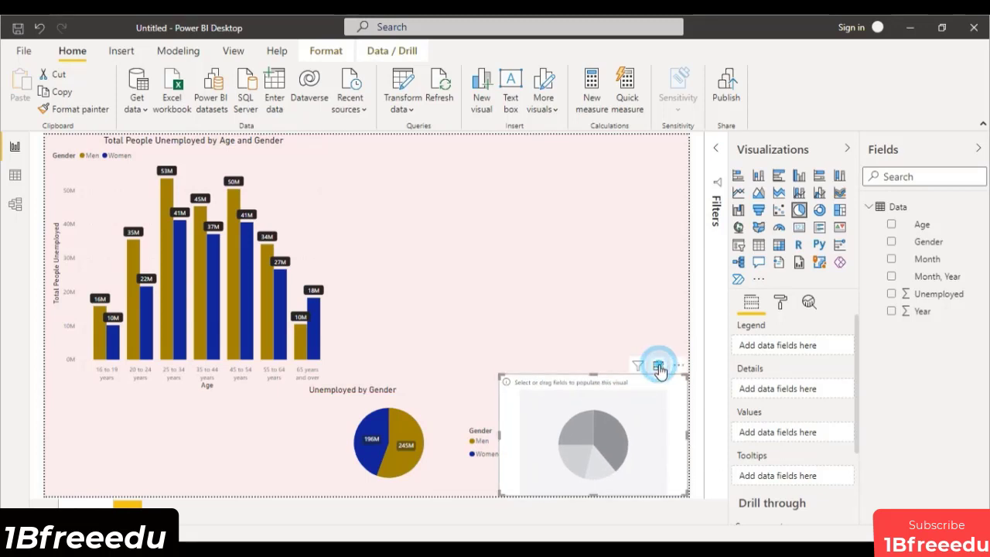
- Open the new pie chart in focus mode and assign Age as its legend and Unemployed as its values
{"action": "left_click", "coordinate": [659, 367]}
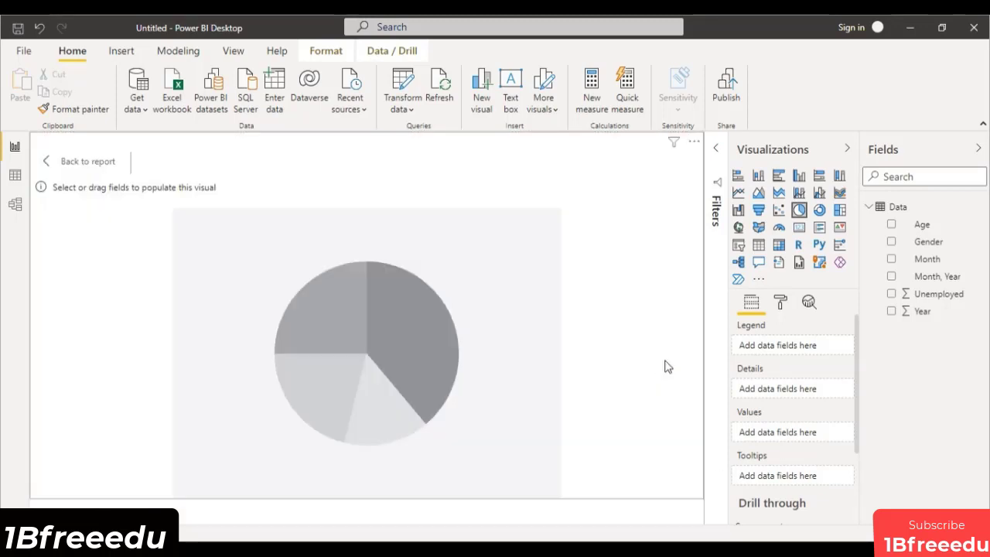
{"action": "left_click_drag", "start_coordinate": [912, 230], "coordinate": [759, 352]}
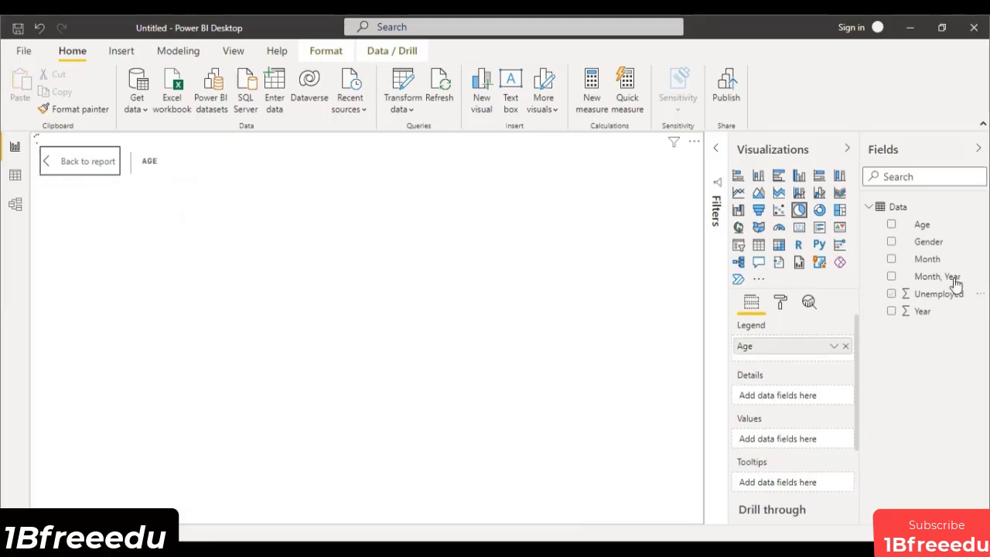
{"action": "left_click_drag", "start_coordinate": [957, 294], "coordinate": [812, 436]}
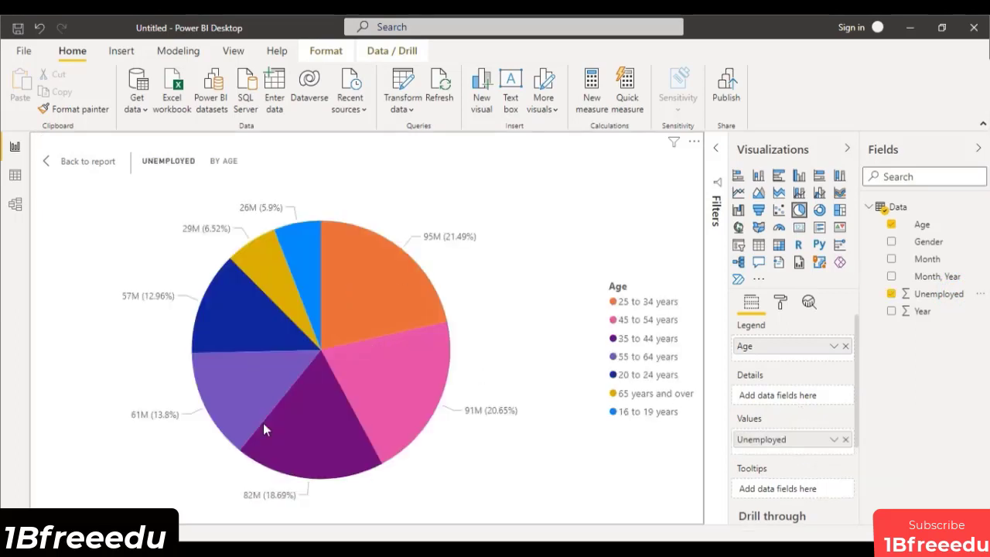
- Turn off the background of the Unemployed by Age pie chart
{"action": "left_click", "coordinate": [791, 301]}
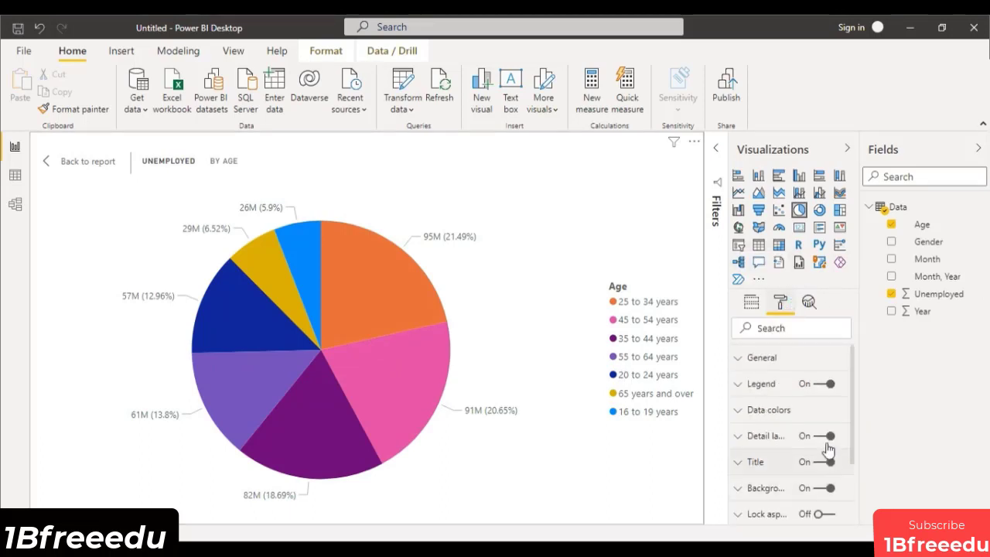
{"action": "scroll", "coordinate": [822, 429], "scroll_direction": "down", "scroll_amount": 2}
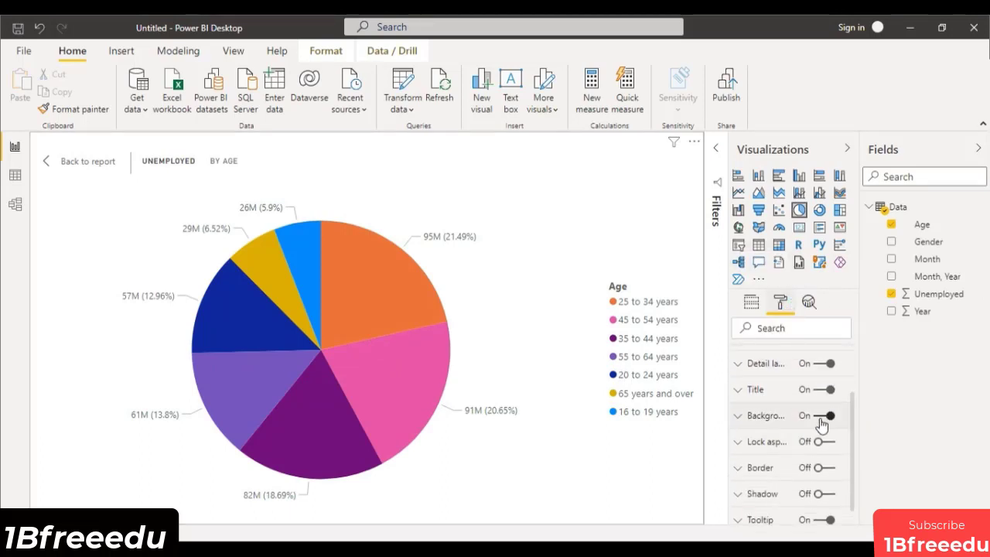
{"action": "left_click", "coordinate": [826, 421]}
- Set the label style of the age pie chart's detail labels to Percent of total
{"action": "scroll", "coordinate": [774, 408], "scroll_direction": "up", "scroll_amount": 2}
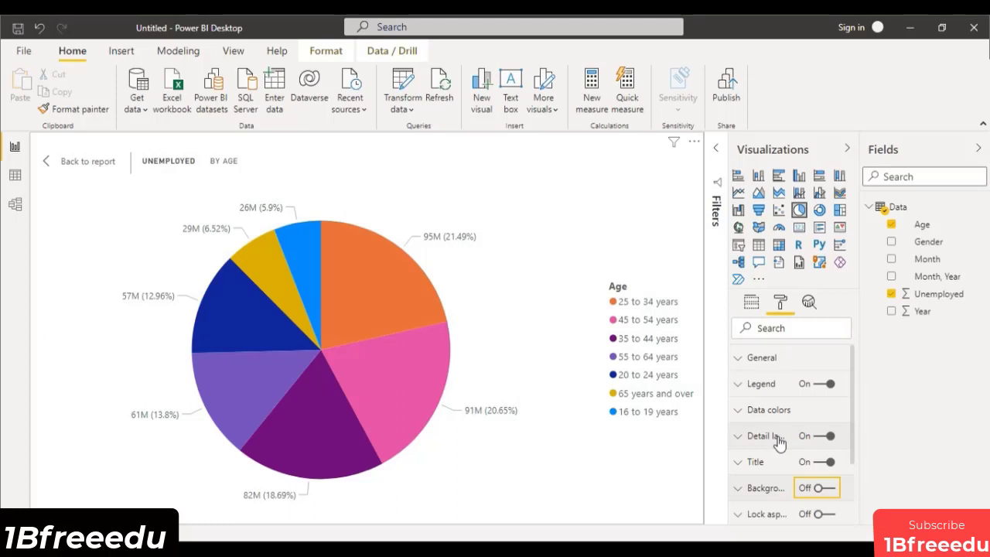
{"action": "left_click", "coordinate": [738, 437]}
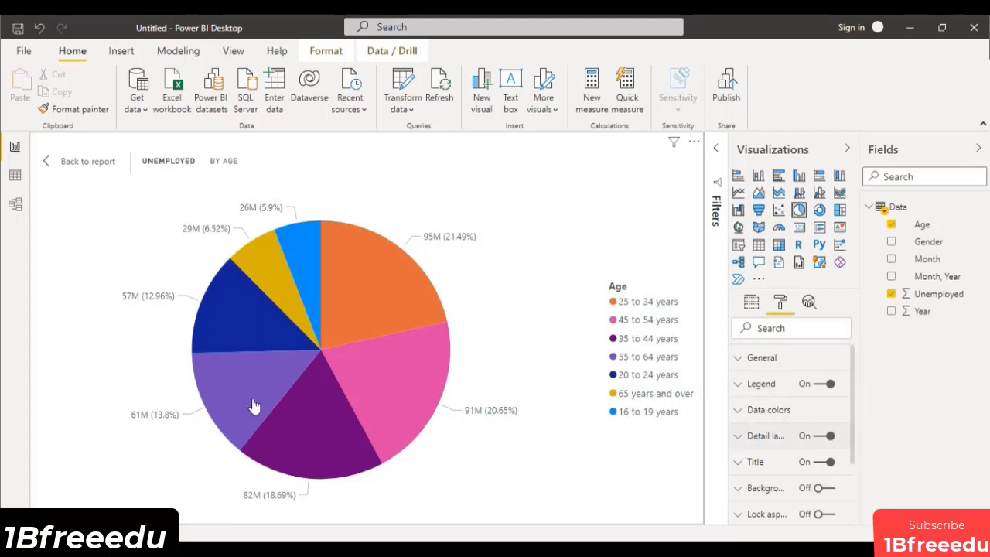
{"action": "left_click", "coordinate": [795, 442]}
{"action": "scroll", "coordinate": [808, 437], "scroll_direction": "down", "scroll_amount": 3}
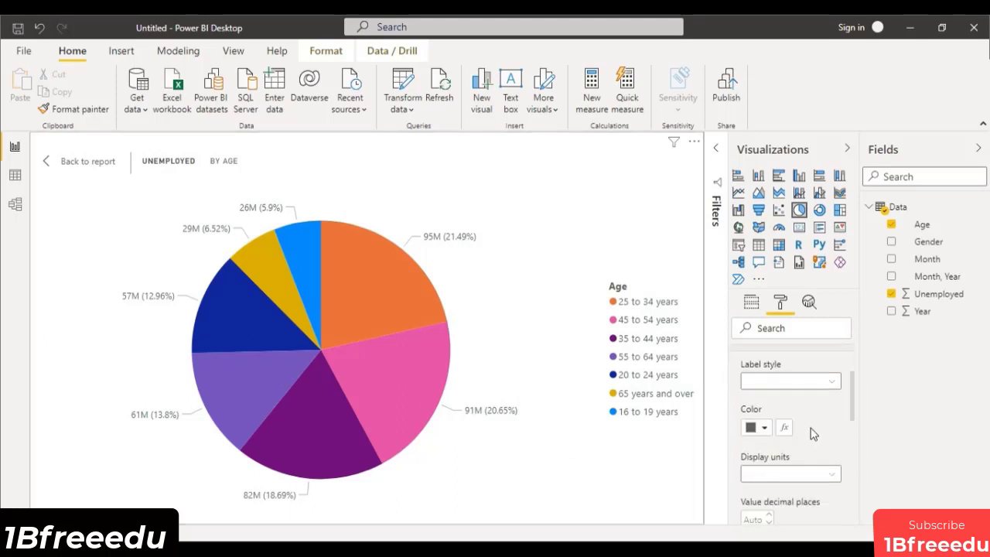
{"action": "scroll", "coordinate": [816, 426], "scroll_direction": "up", "scroll_amount": 3}
{"action": "left_click", "coordinate": [820, 410]}
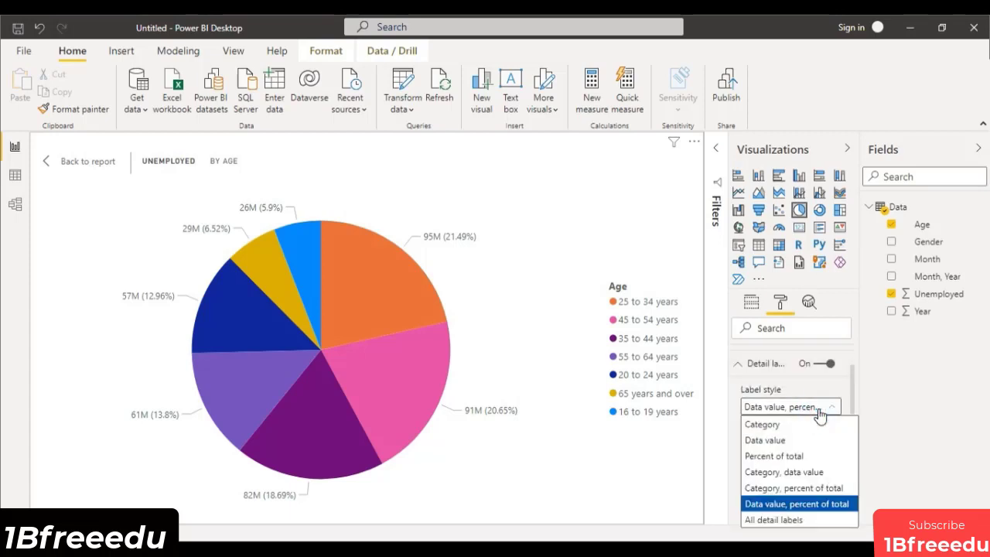
{"action": "left_click", "coordinate": [731, 455]}
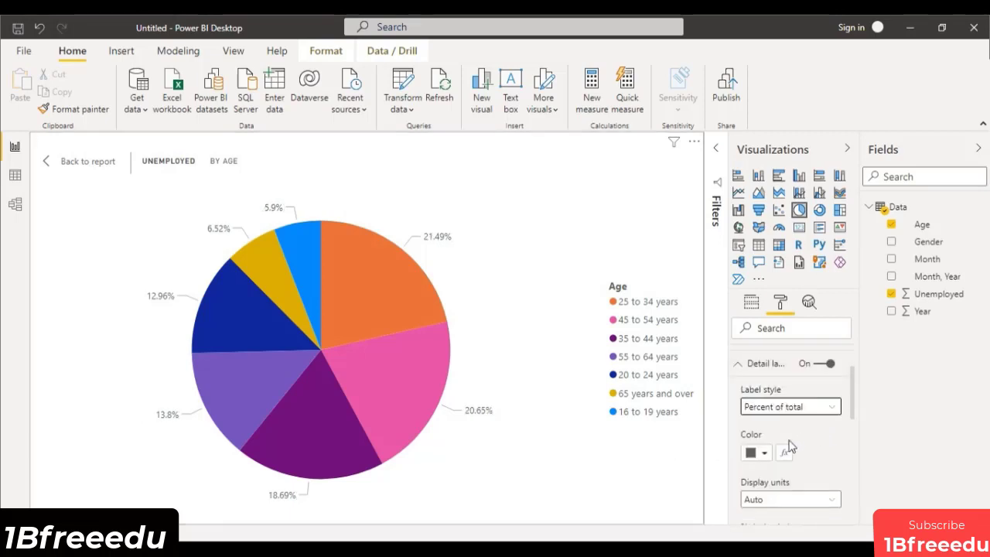
- Set the position of the age pie chart's detail labels to Inside
{"action": "scroll", "coordinate": [806, 449], "scroll_direction": "down", "scroll_amount": 1}
{"action": "scroll", "coordinate": [804, 448], "scroll_direction": "down", "scroll_amount": 3}
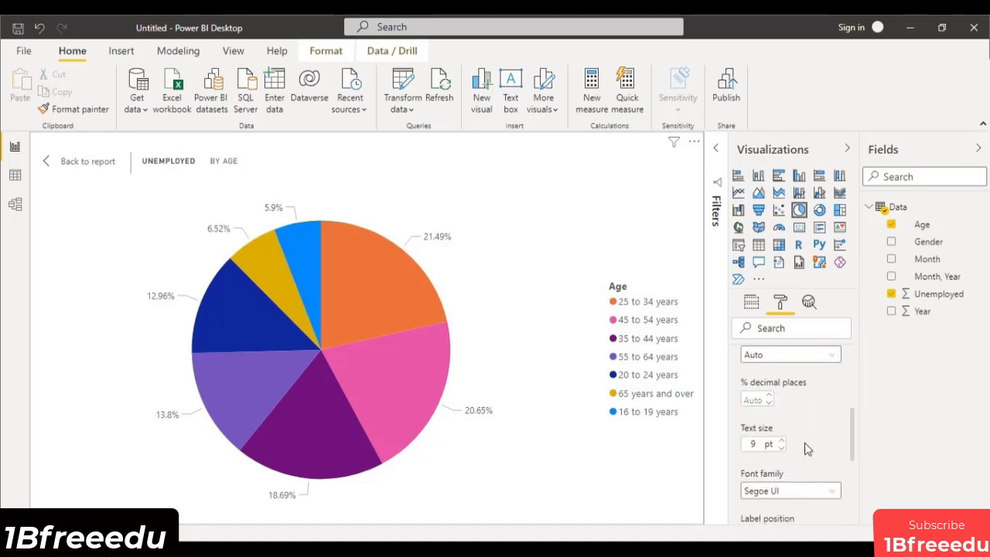
{"action": "left_click", "coordinate": [785, 463]}
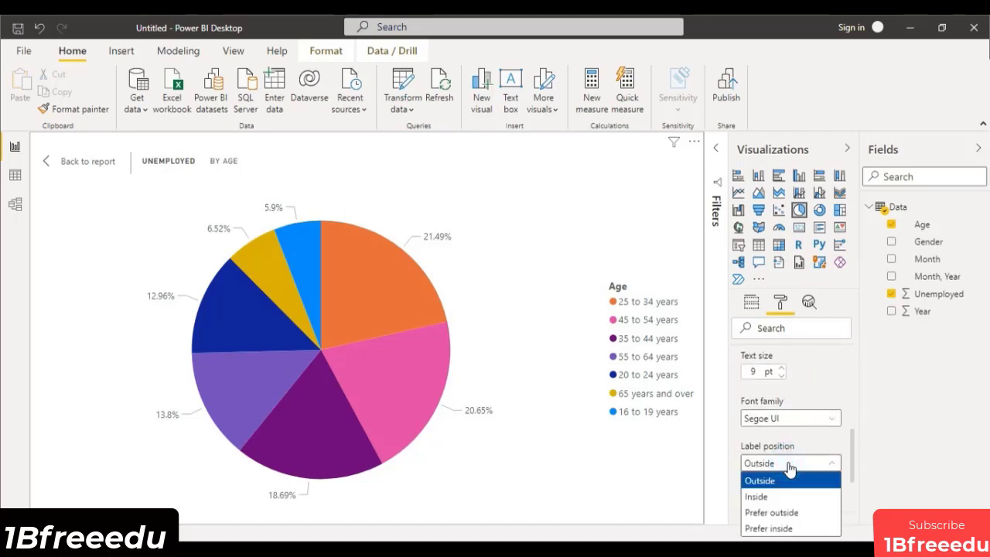
{"action": "left_click", "coordinate": [775, 497]}
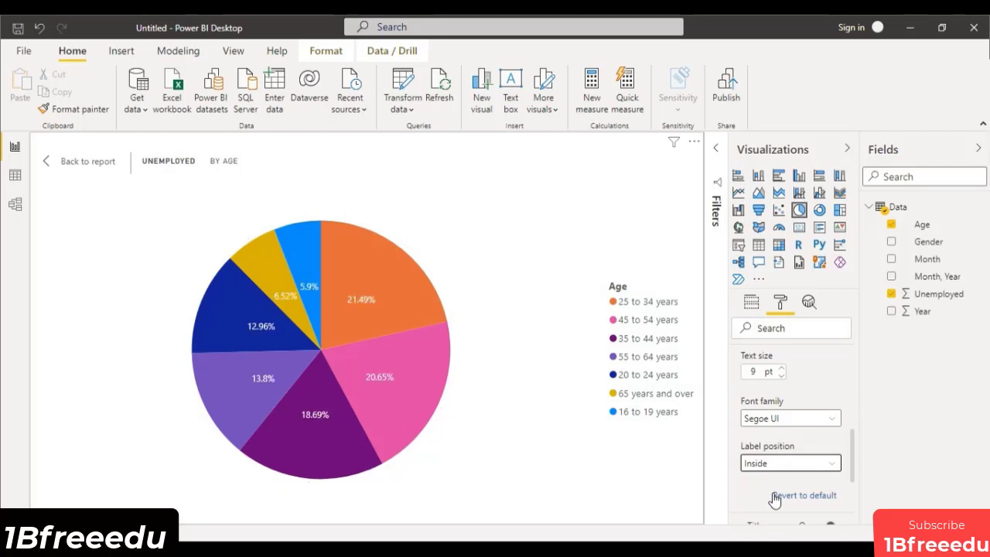
- Set the background of the age pie chart's detail labels to On and collapse the detail label settings
{"action": "scroll", "coordinate": [769, 464], "scroll_direction": "up", "scroll_amount": 3}
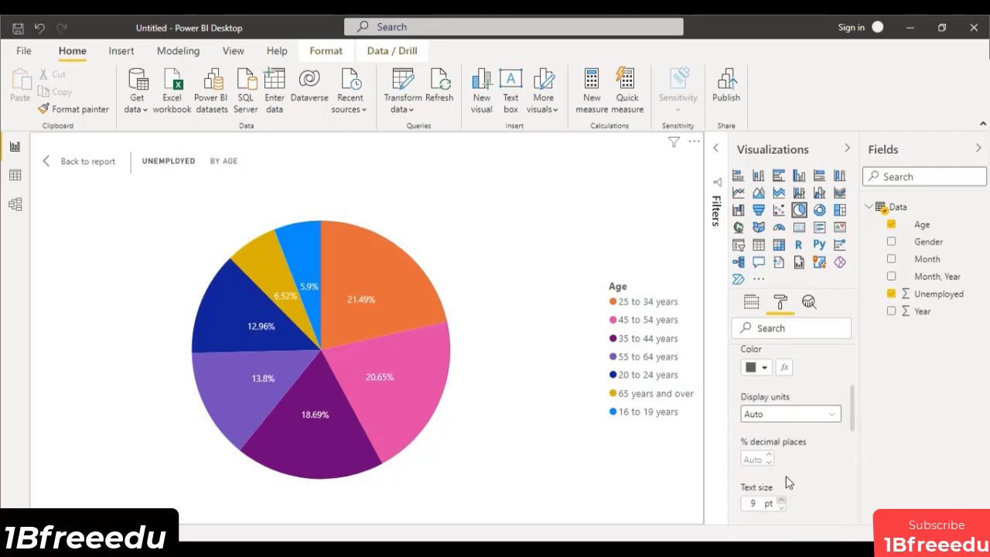
{"action": "scroll", "coordinate": [773, 430], "scroll_direction": "down", "scroll_amount": 5}
{"action": "left_click", "coordinate": [808, 415]}
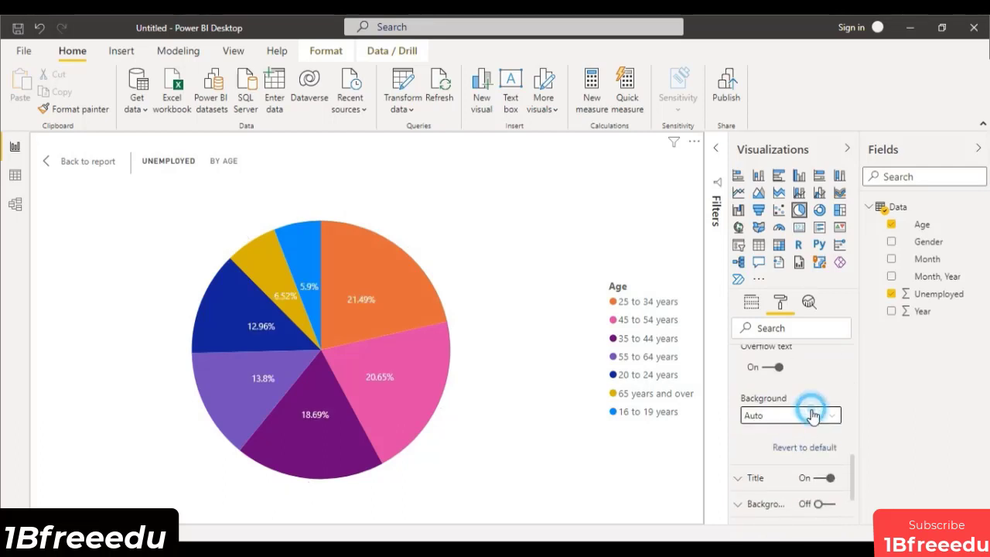
{"action": "left_click", "coordinate": [778, 448]}
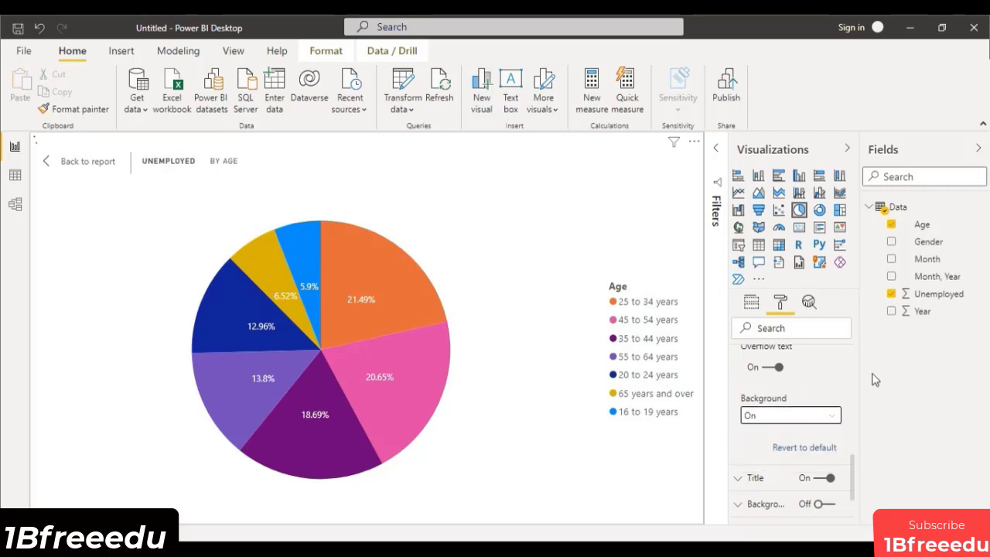
{"action": "scroll", "coordinate": [822, 394], "scroll_direction": "up", "scroll_amount": 2}
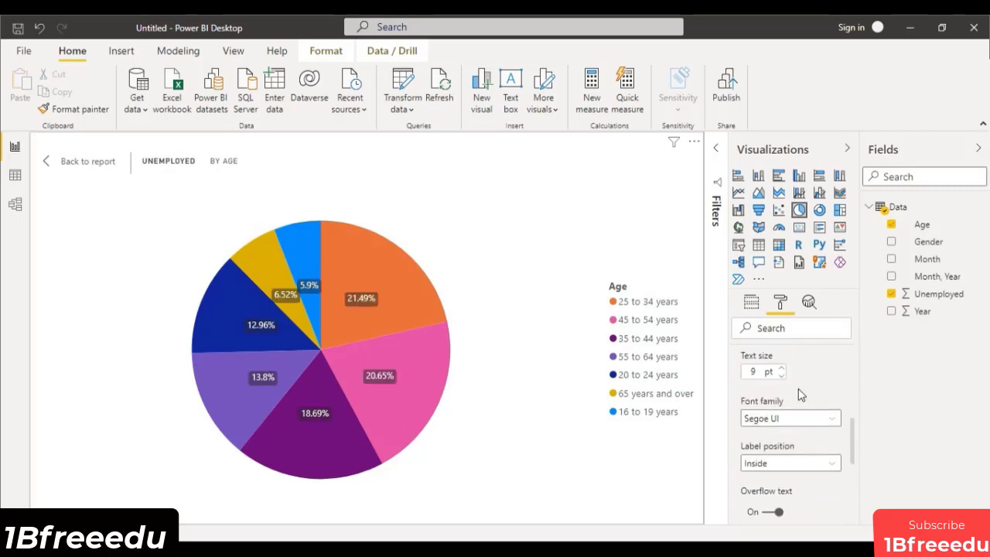
{"action": "scroll", "coordinate": [773, 398], "scroll_direction": "up", "scroll_amount": 2}
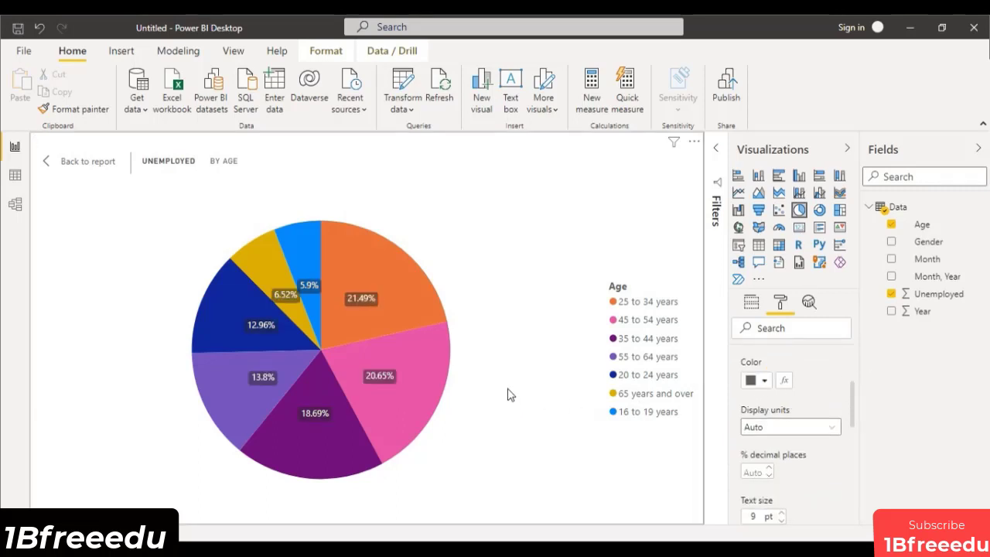
{"action": "scroll", "coordinate": [792, 446], "scroll_direction": "up", "scroll_amount": 1}
{"action": "scroll", "coordinate": [793, 446], "scroll_direction": "up", "scroll_amount": 1}
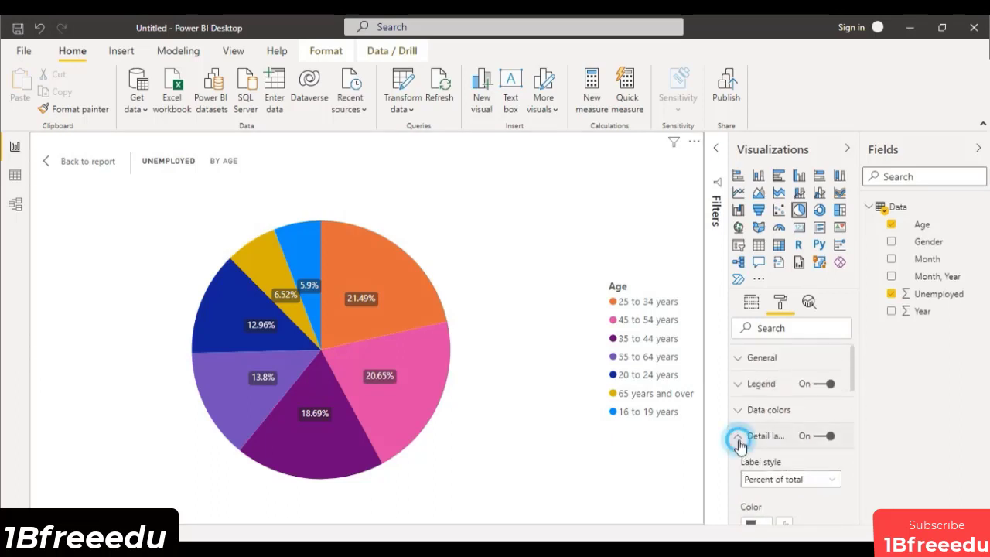
{"action": "left_click", "coordinate": [739, 433]}
- Set the data color of the 25 to 34 years slice to the darkest gold shade
{"action": "left_click", "coordinate": [741, 418]}
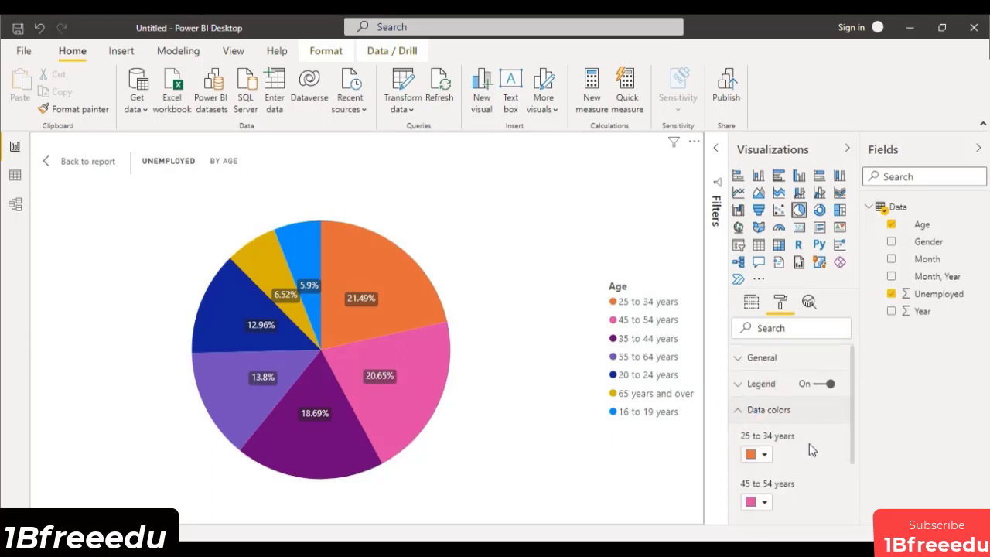
{"action": "left_click", "coordinate": [763, 457]}
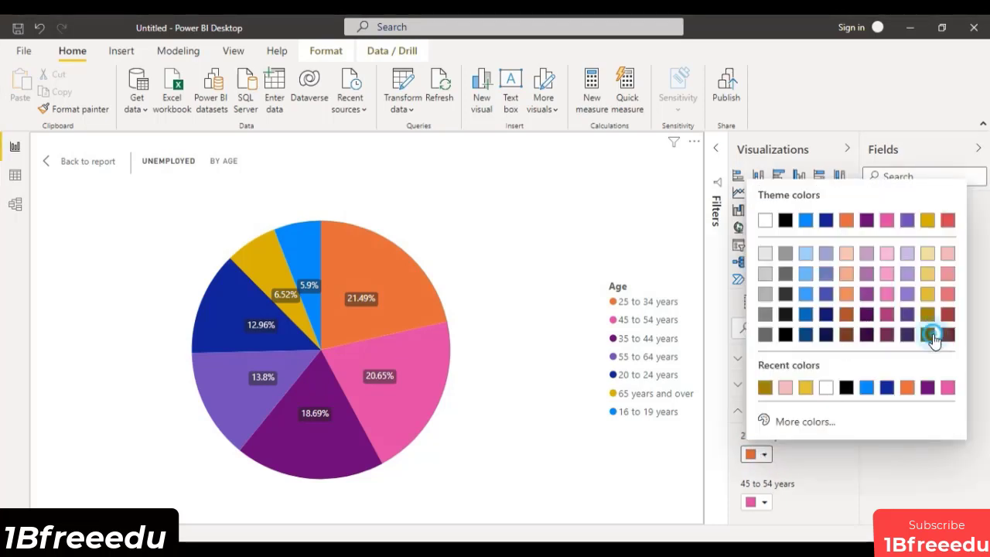
{"action": "left_click", "coordinate": [848, 486]}
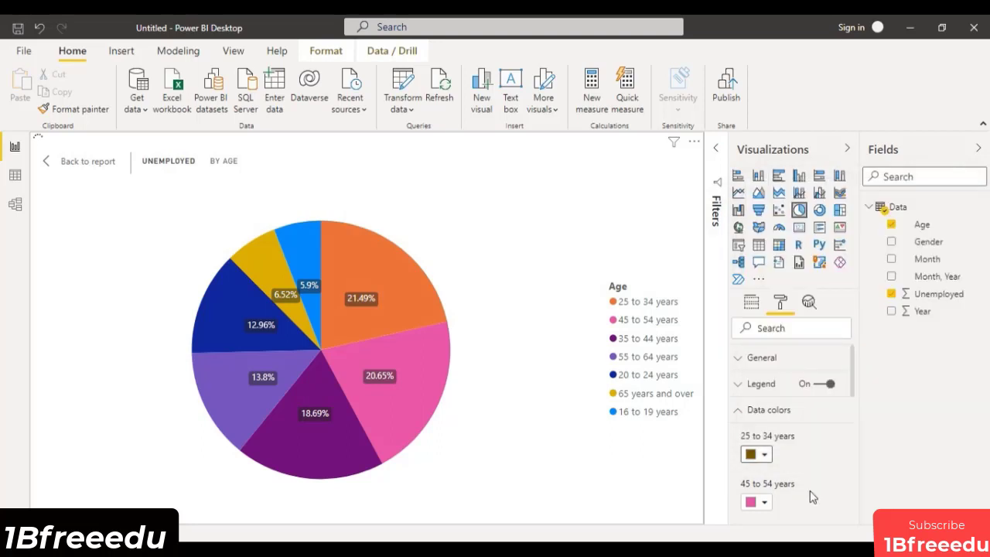
- Set the data color of the 45 to 54 years slice to dark gold and the 35 to 44 years slice to light gold
{"action": "scroll", "coordinate": [829, 482], "scroll_direction": "down", "scroll_amount": 2}
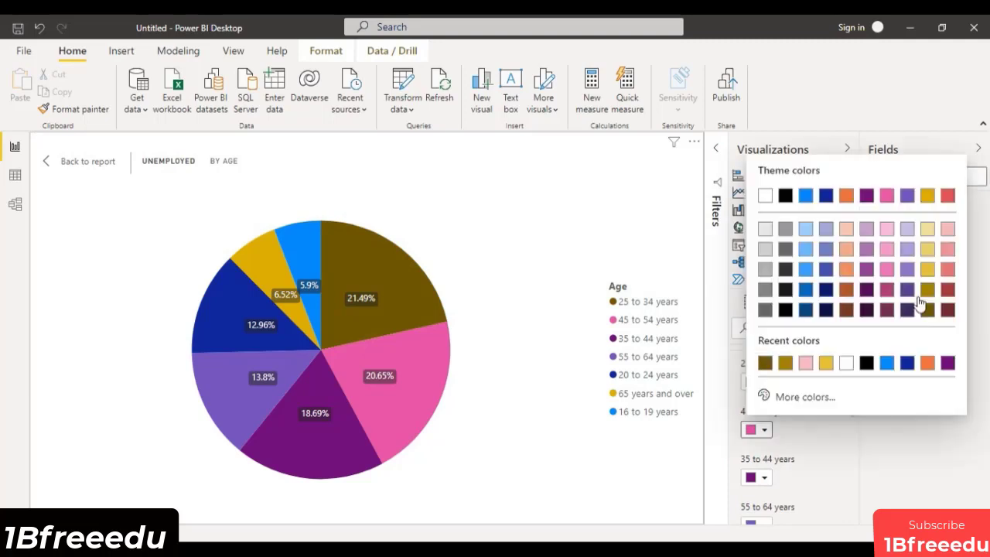
{"action": "left_click", "coordinate": [930, 294]}
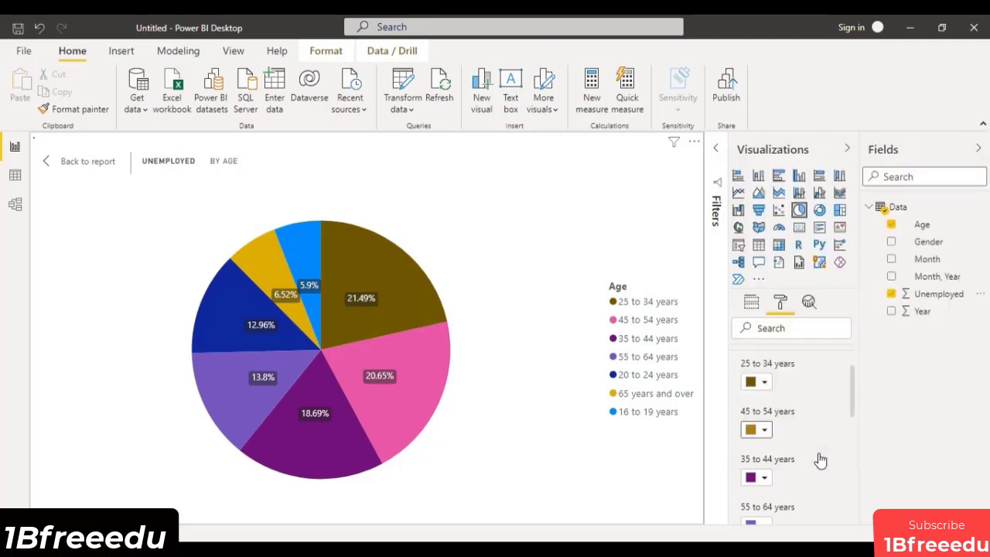
{"action": "left_click", "coordinate": [765, 477]}
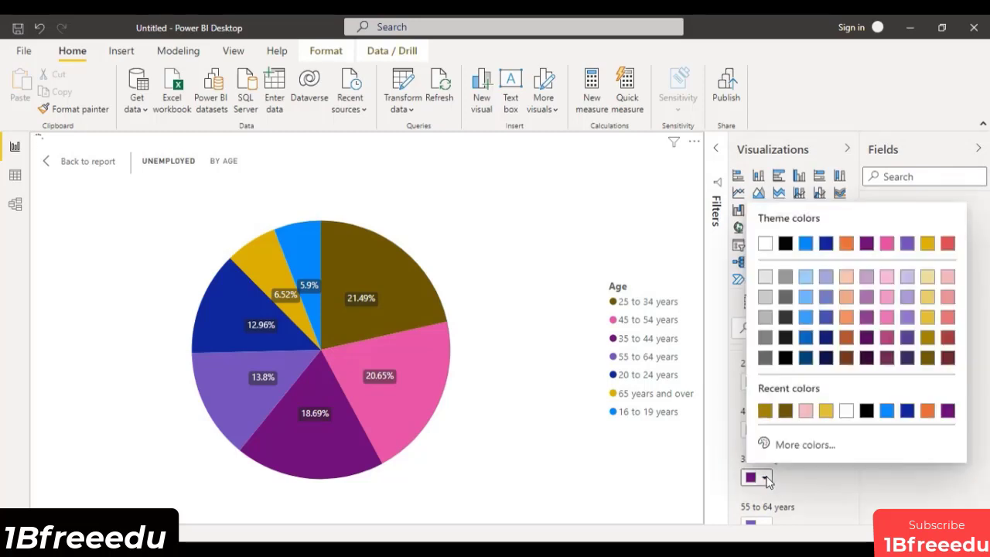
{"action": "left_click", "coordinate": [928, 318]}
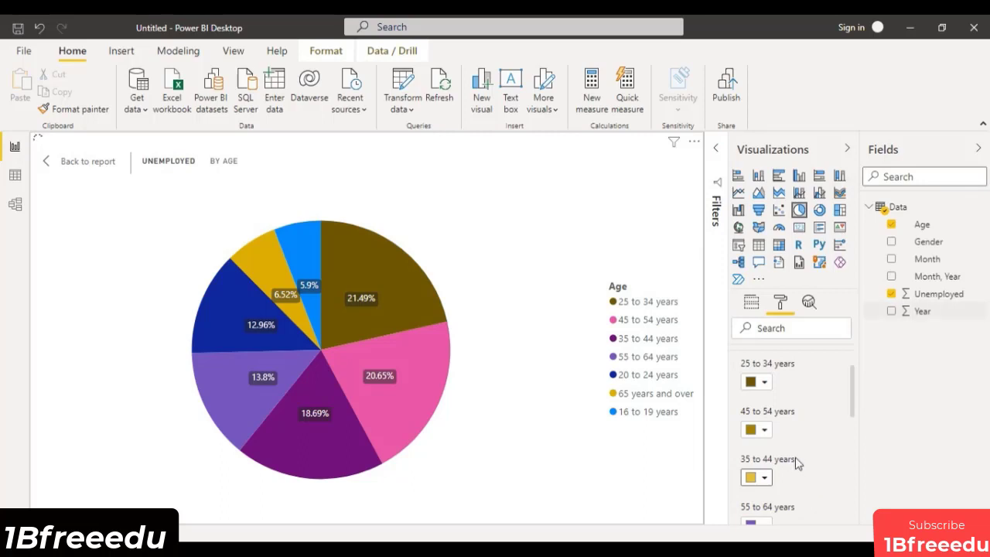
{"action": "scroll", "coordinate": [797, 456], "scroll_direction": "down", "scroll_amount": 3}
{"action": "scroll", "coordinate": [785, 444], "scroll_direction": "down", "scroll_amount": 1}
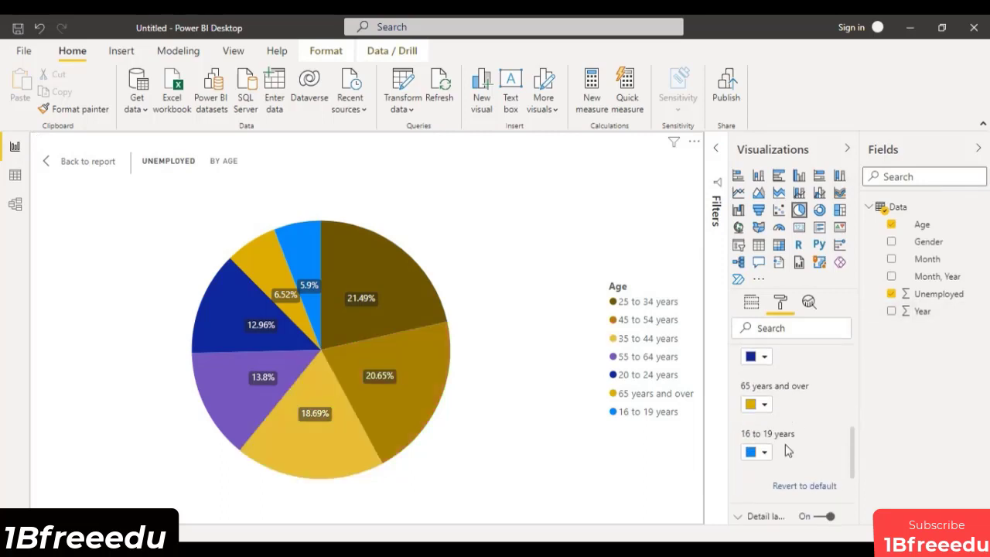
{"action": "scroll", "coordinate": [785, 447], "scroll_direction": "up", "scroll_amount": 3}
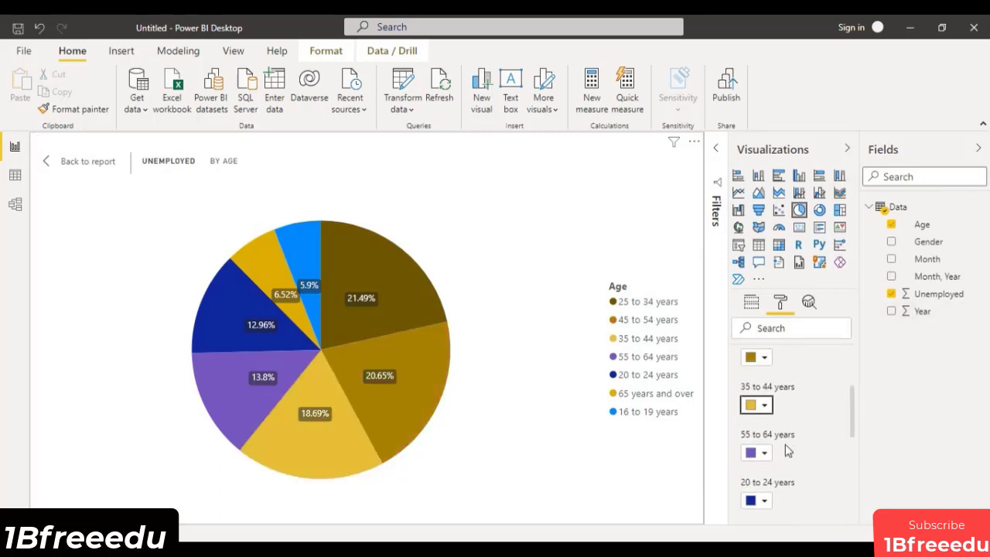
- Set the data color of the 55 to 64 years slice to the darkest blue shade
{"action": "scroll", "coordinate": [785, 445], "scroll_direction": "down", "scroll_amount": 3}
{"action": "scroll", "coordinate": [785, 444], "scroll_direction": "up", "scroll_amount": 3}
{"action": "left_click", "coordinate": [765, 453]}
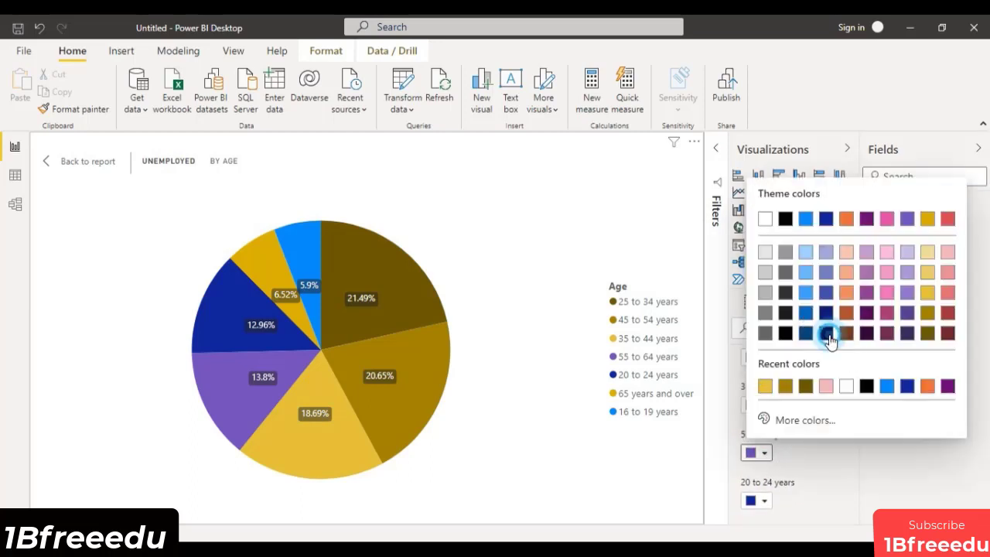
{"action": "left_click", "coordinate": [826, 332]}
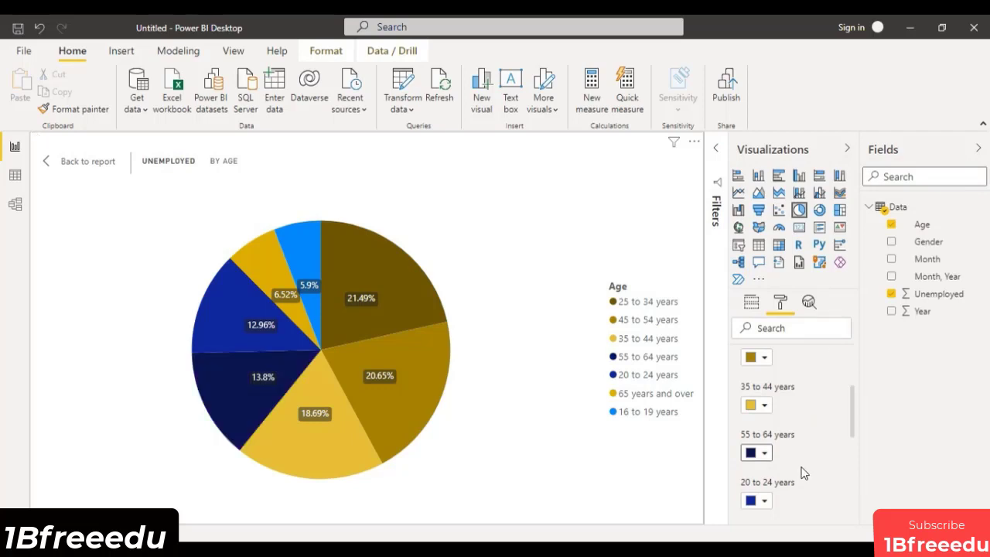
- Set the data color of the 16 to 19 years slice to dark blue
{"action": "scroll", "coordinate": [804, 474], "scroll_direction": "down", "scroll_amount": 2}
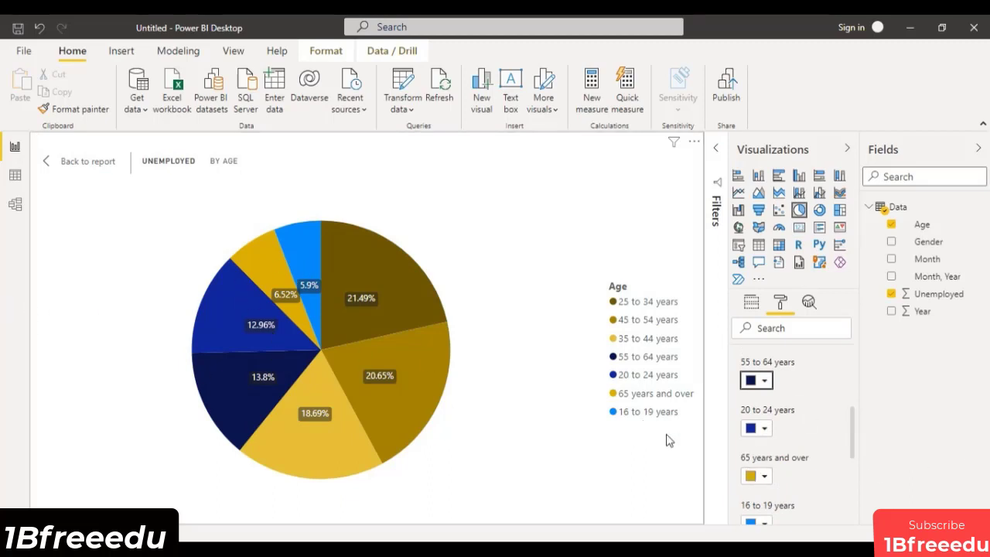
{"action": "scroll", "coordinate": [783, 487], "scroll_direction": "down", "scroll_amount": 2}
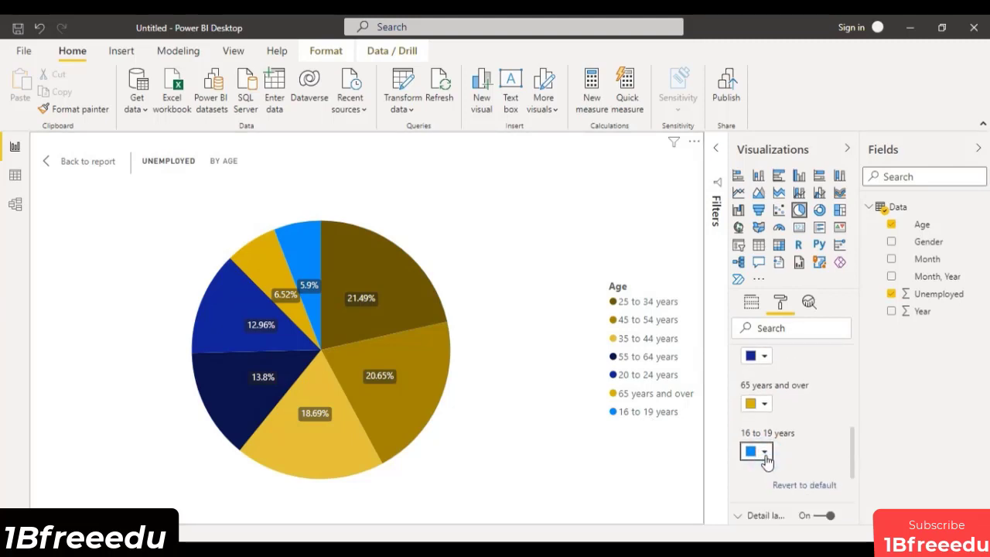
{"action": "left_click", "coordinate": [764, 454]}
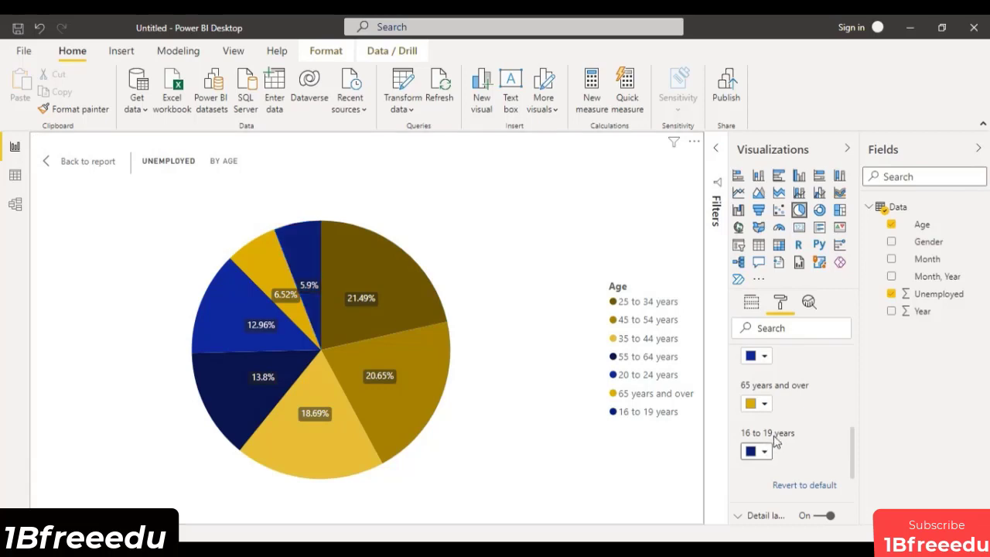
- Try light blue as the data color of the 35 to 44 years slice
{"action": "scroll", "coordinate": [777, 441], "scroll_direction": "up", "scroll_amount": 2}
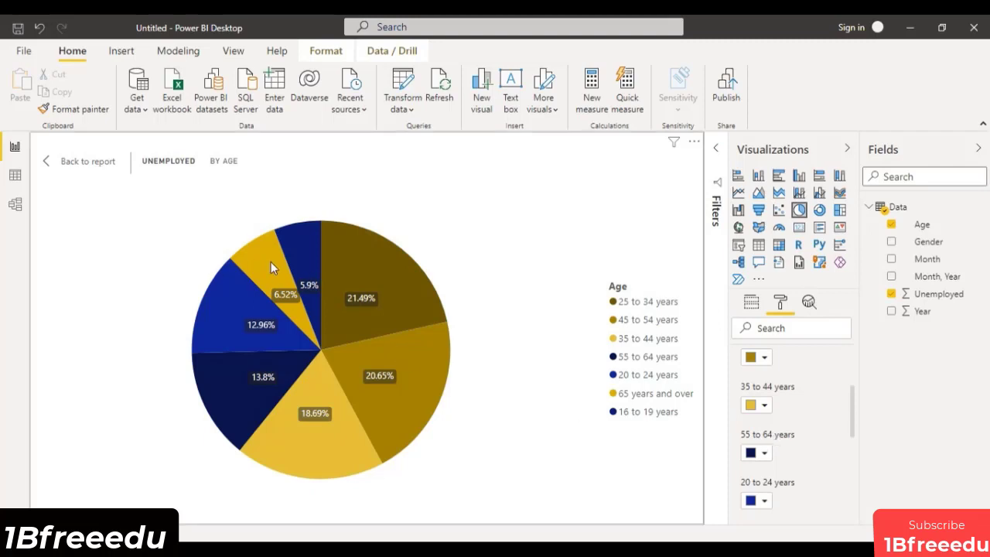
{"action": "left_click", "coordinate": [766, 406]}
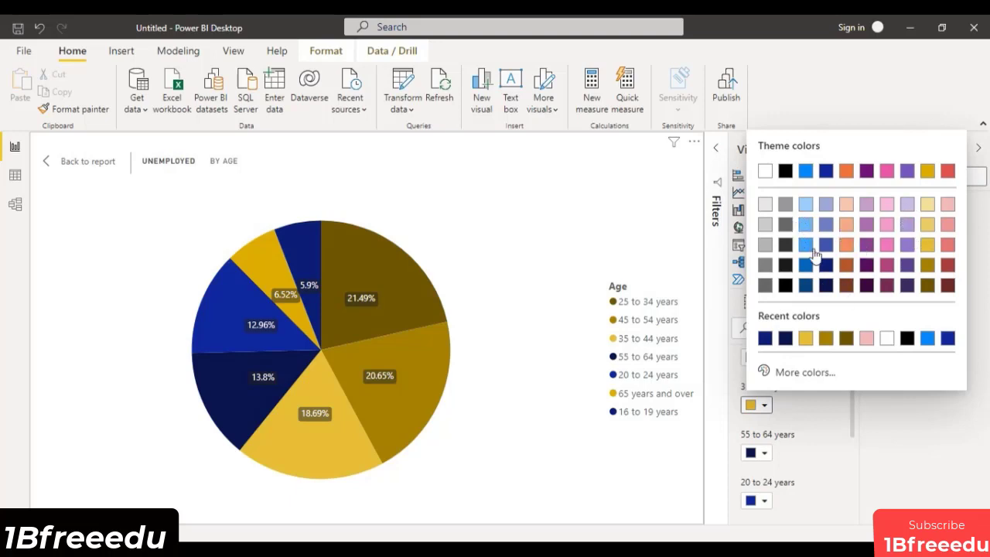
{"action": "left_click", "coordinate": [533, 245]}
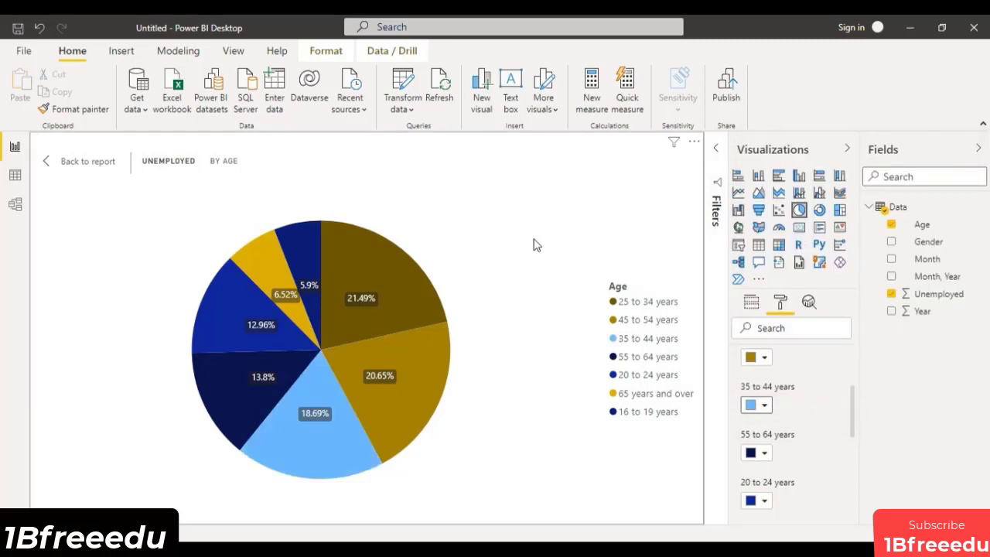
- Set the data color of the 65 years and over slice to light blue
{"action": "mouse_move", "coordinate": [266, 267]}
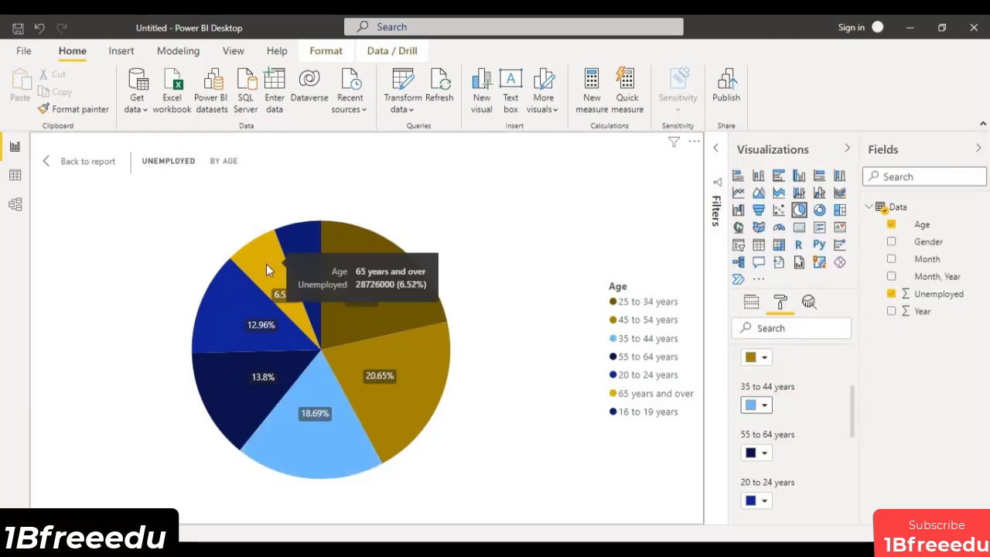
{"action": "scroll", "coordinate": [799, 418], "scroll_direction": "up", "scroll_amount": 3}
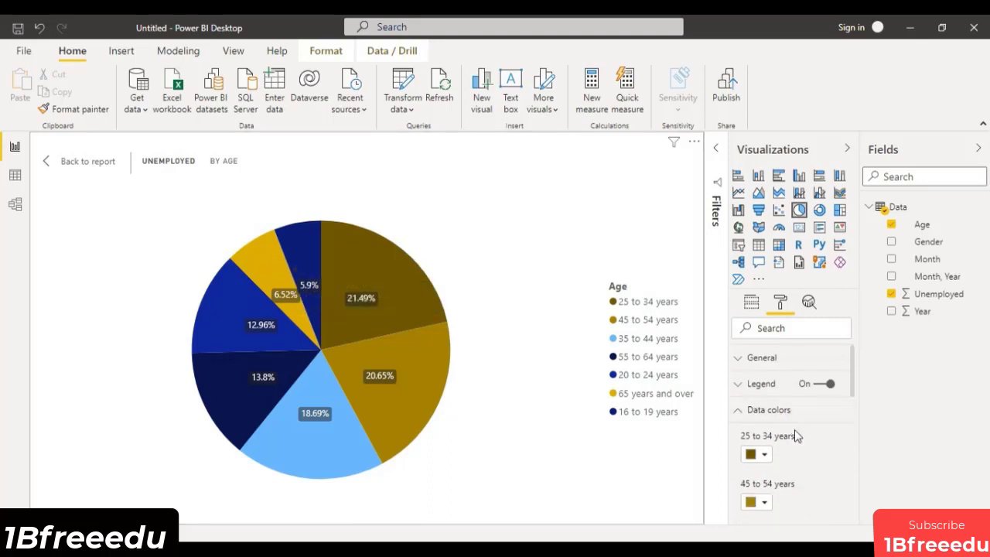
{"action": "scroll", "coordinate": [795, 449], "scroll_direction": "down", "scroll_amount": 5}
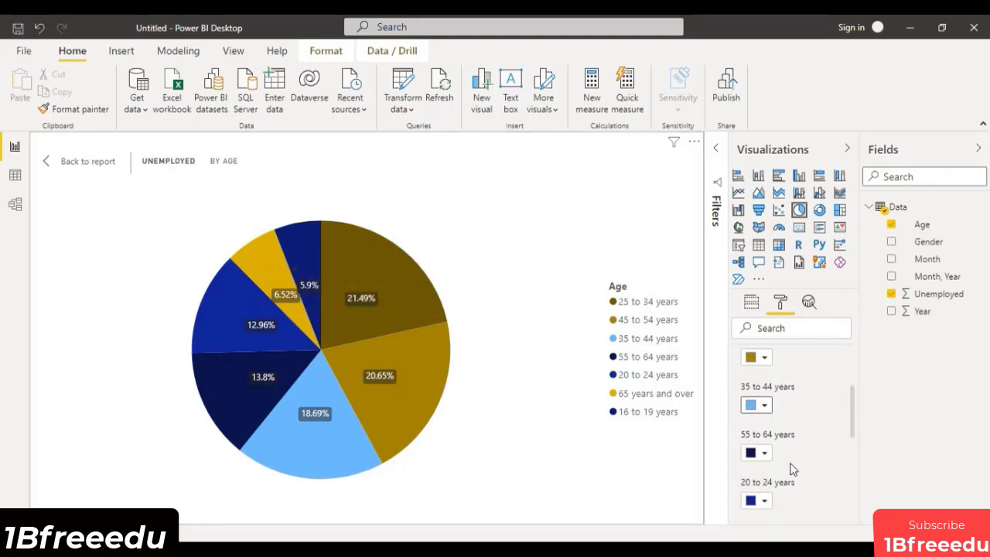
{"action": "scroll", "coordinate": [789, 448], "scroll_direction": "down", "scroll_amount": 2}
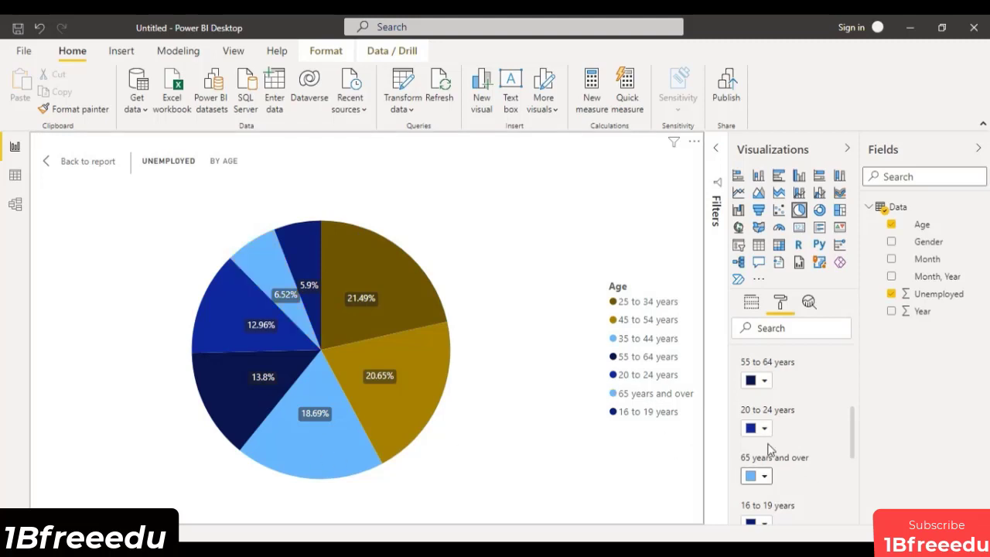
- Set the data color of the 35 to 44 years slice to light gold #e1c233 (Theme color 7, 20% lighter)
{"action": "scroll", "coordinate": [802, 457], "scroll_direction": "up", "scroll_amount": 3}
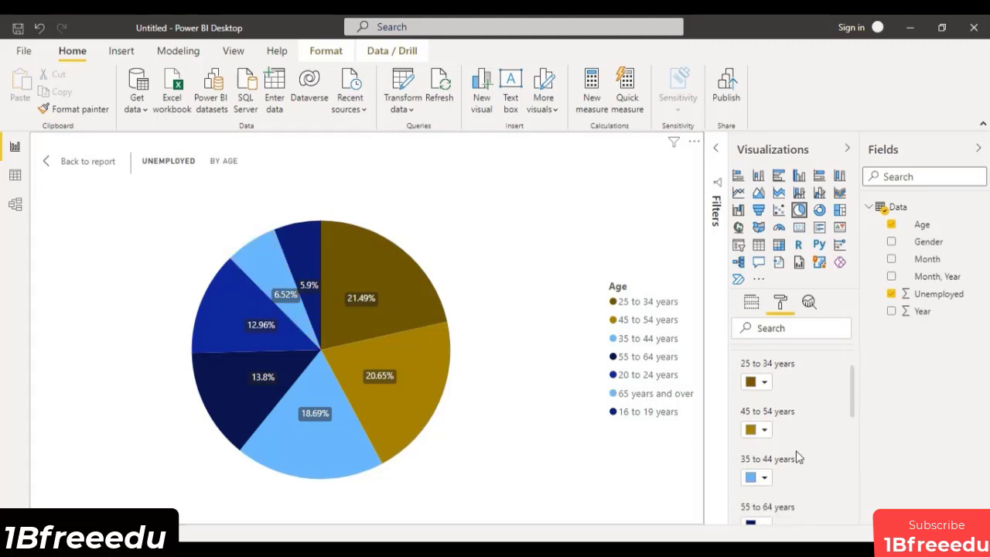
{"action": "left_click", "coordinate": [758, 477]}
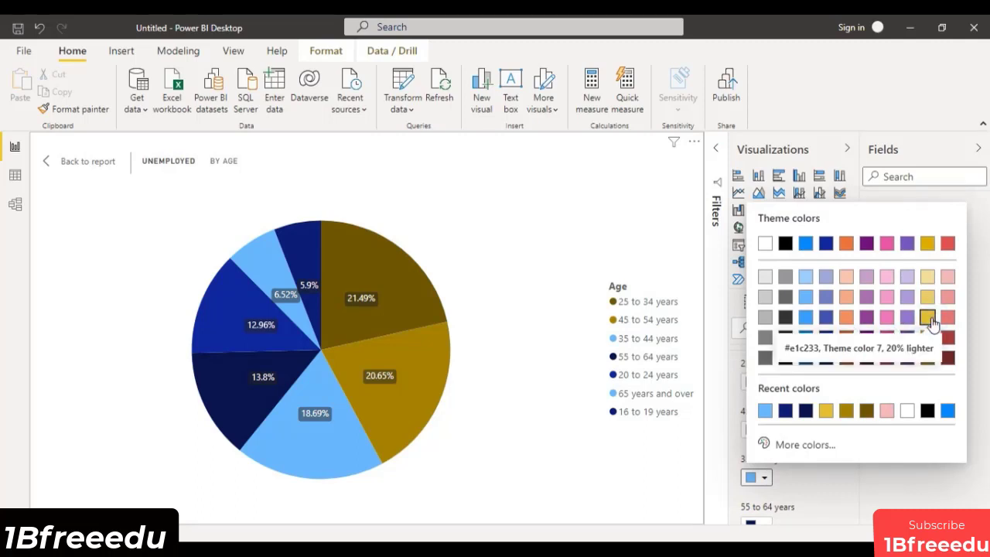
{"action": "key", "text": "Return"}
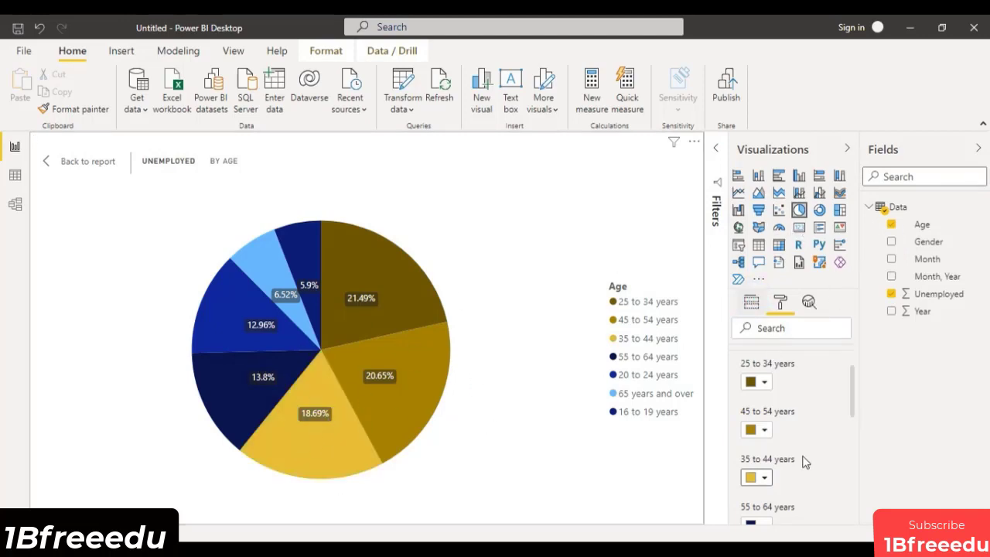
- Rename the age pie chart's Unemployed value field as Total Unemployed
{"action": "left_click_drag", "start_coordinate": [781, 447], "coordinate": [790, 440]}
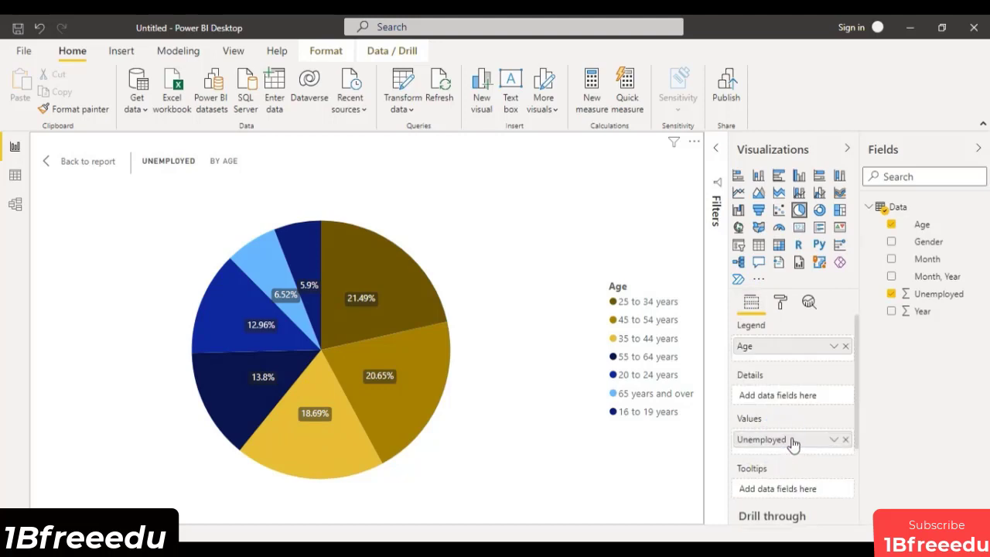
{"action": "left_click", "coordinate": [789, 440]}
{"action": "double_click", "coordinate": [794, 443]}
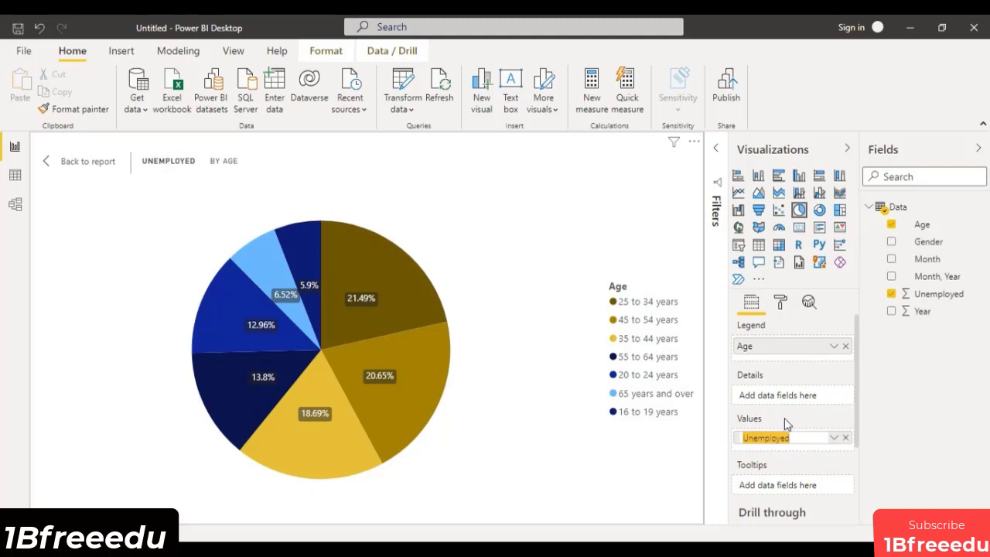
{"action": "type", "text": "Total Unemployed"}
{"action": "key", "text": "Return"}
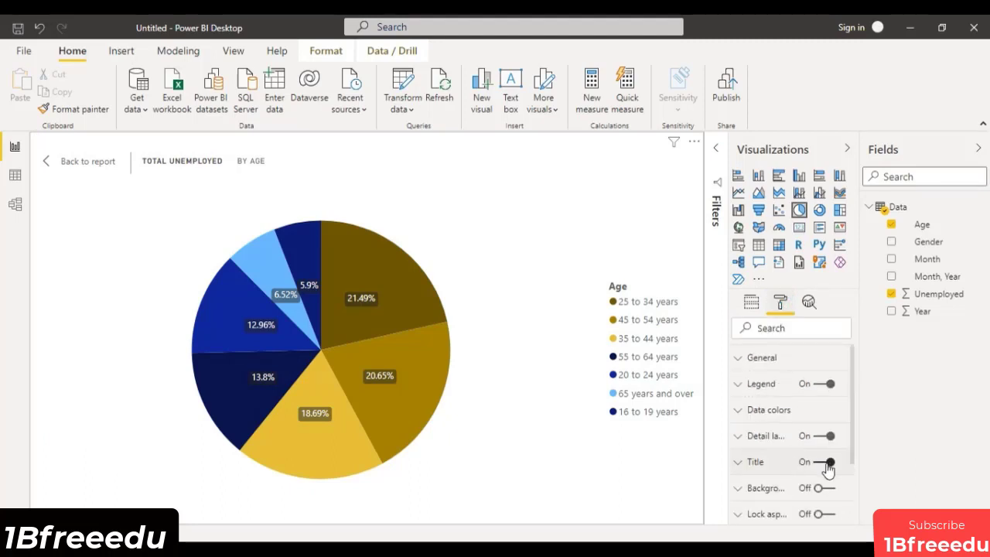
- Center the age pie chart's title and return to the full report page
{"action": "scroll", "coordinate": [776, 446], "scroll_direction": "down", "scroll_amount": 4}
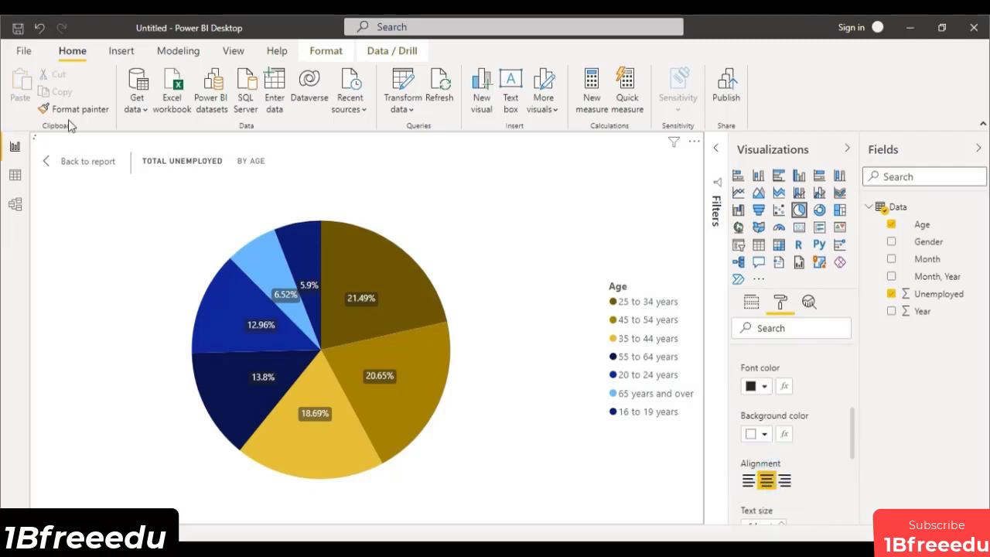
{"action": "left_click", "coordinate": [68, 167]}
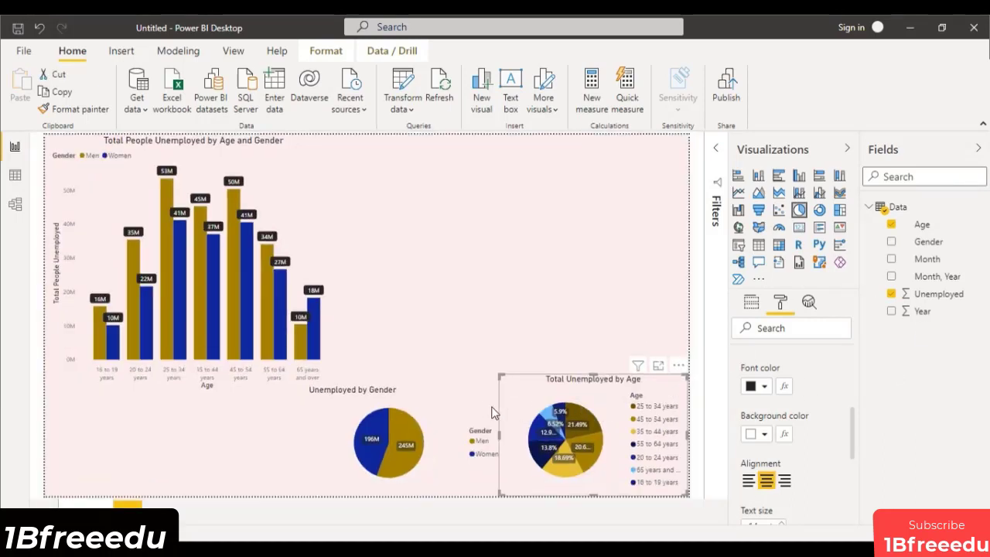
- Set the legend position of the gender pie chart to Bottom
{"action": "left_click", "coordinate": [459, 400]}
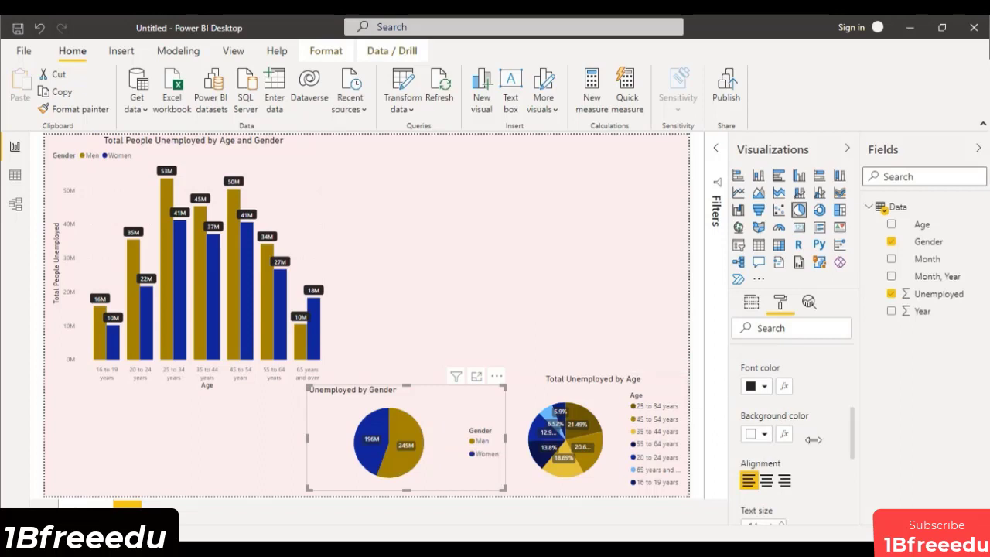
{"action": "scroll", "coordinate": [812, 418], "scroll_direction": "up", "scroll_amount": 5}
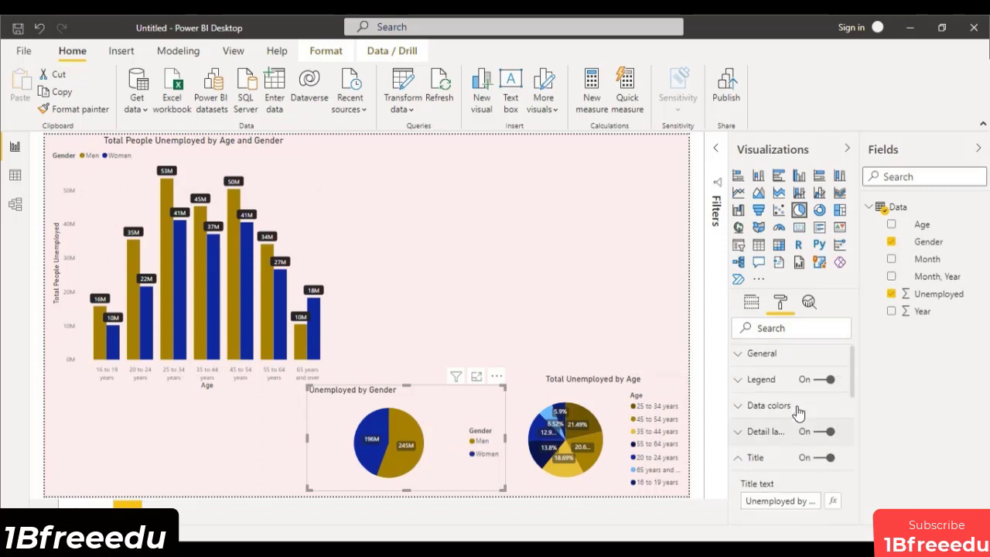
{"action": "left_click", "coordinate": [735, 468]}
{"action": "left_click", "coordinate": [734, 384]}
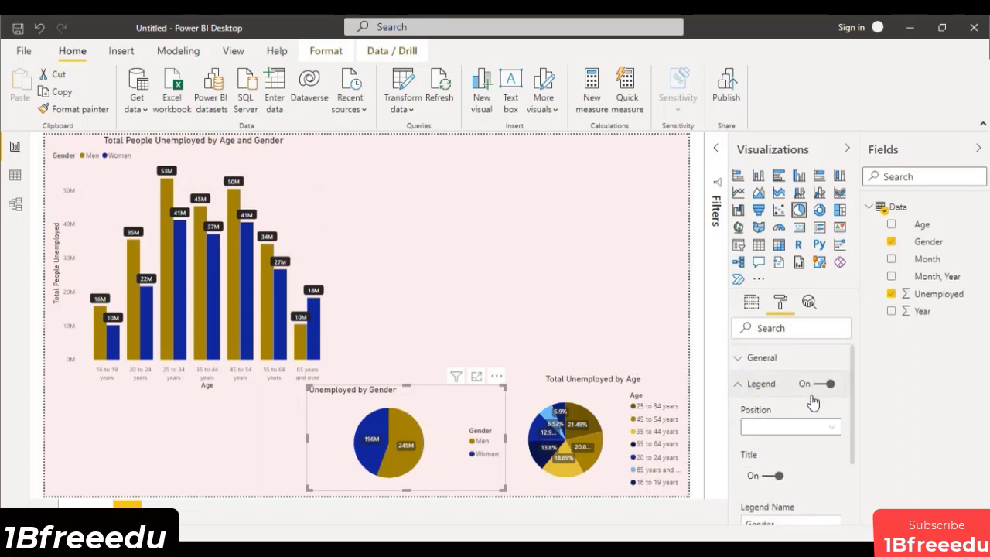
{"action": "left_click", "coordinate": [808, 427]}
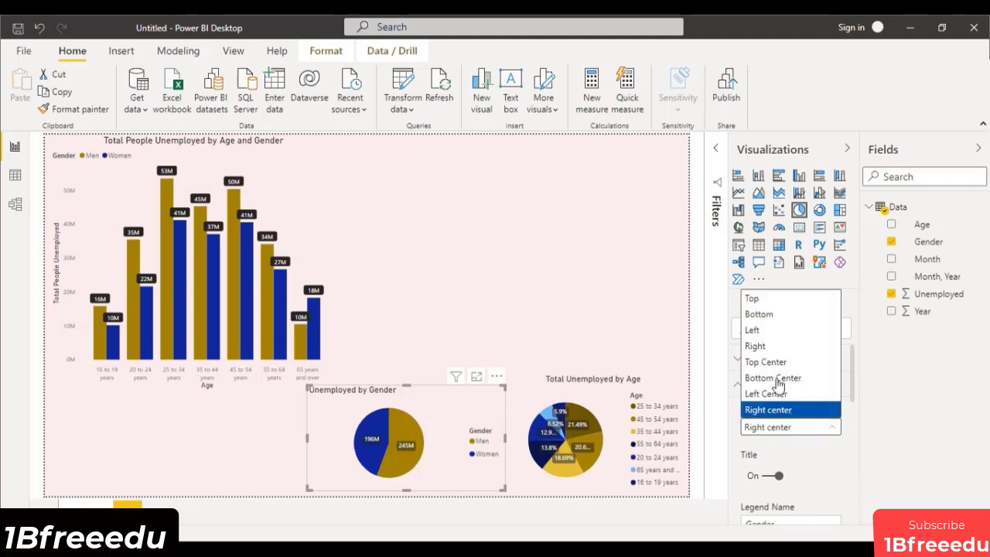
{"action": "left_click", "coordinate": [758, 314]}
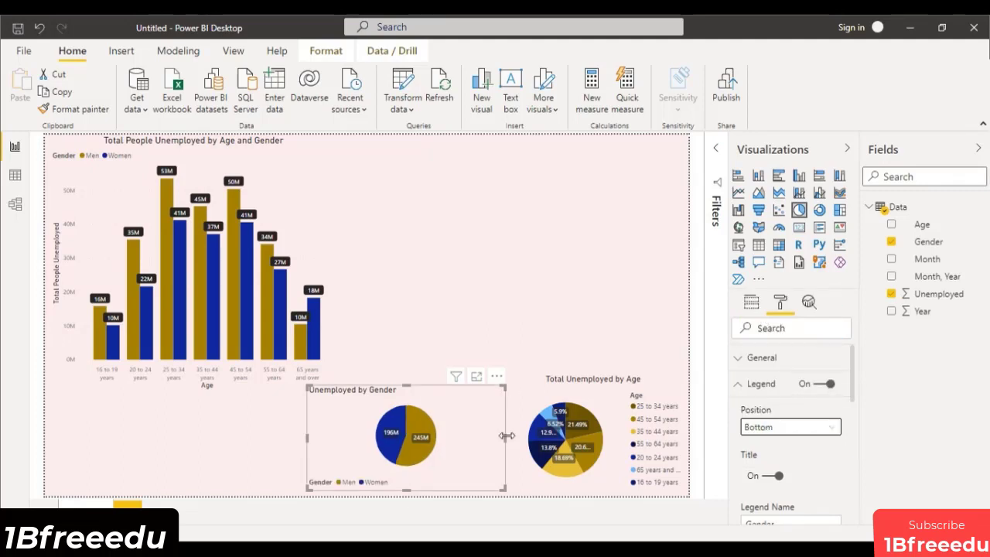
- Narrow the gender pie chart and widen the age pie chart so both fit side by side below the page's empty area
{"action": "left_click_drag", "start_coordinate": [505, 437], "coordinate": [441, 456]}
{"action": "left_click", "coordinate": [520, 394]}
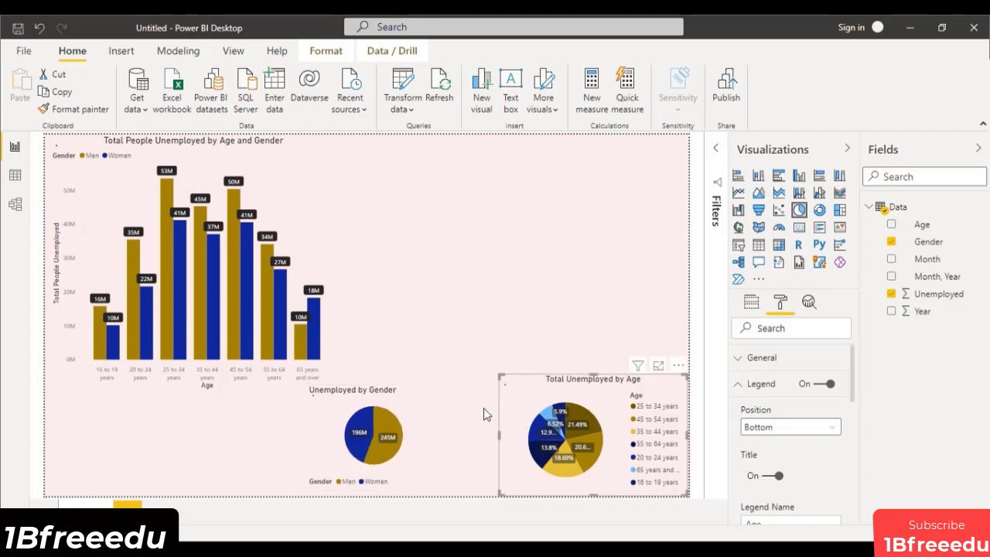
{"action": "left_click_drag", "start_coordinate": [498, 434], "coordinate": [455, 415]}
{"action": "left_click_drag", "start_coordinate": [454, 480], "coordinate": [418, 498]}
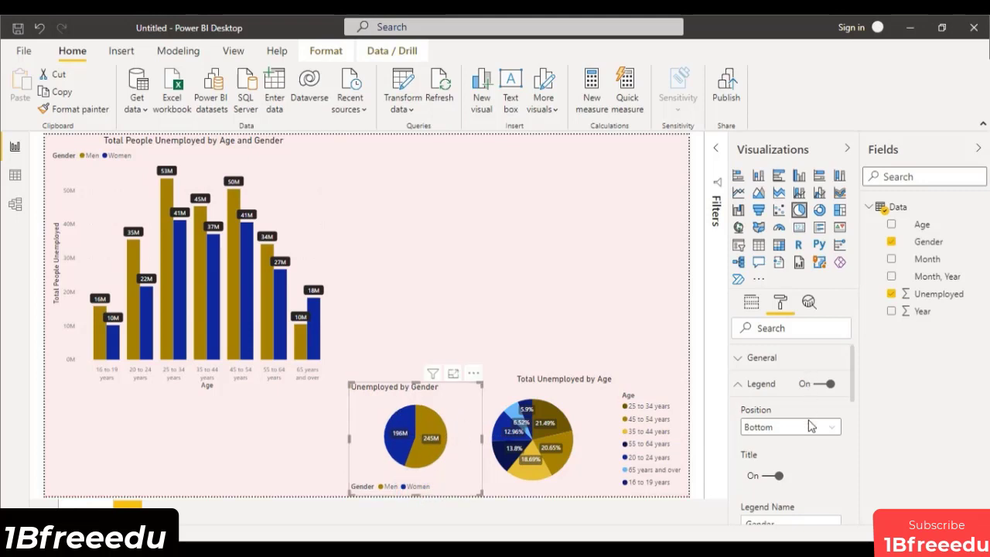
- Collapse the gender pie chart's legend settings and center its title
{"action": "left_click", "coordinate": [741, 384]}
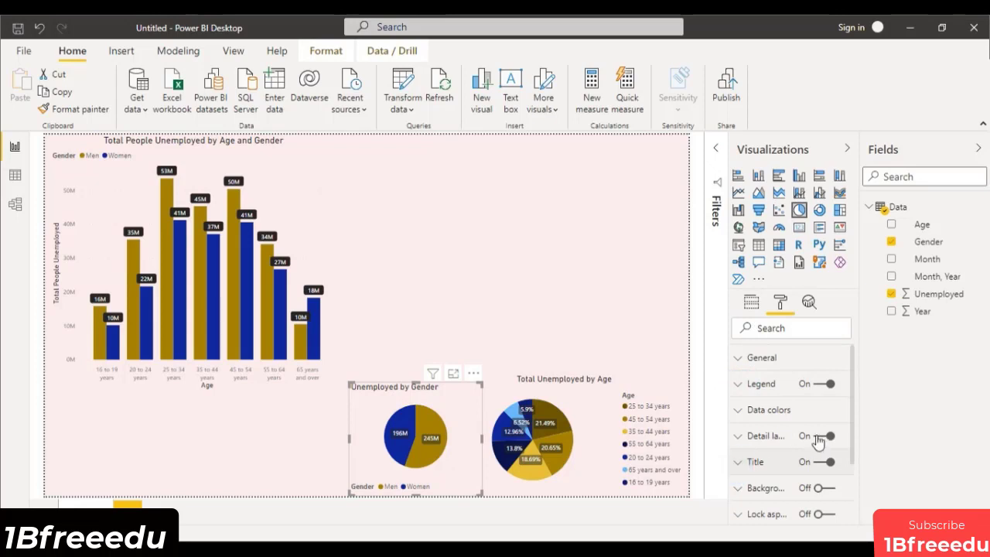
{"action": "left_click", "coordinate": [808, 461]}
{"action": "scroll", "coordinate": [804, 499], "scroll_direction": "down", "scroll_amount": 4}
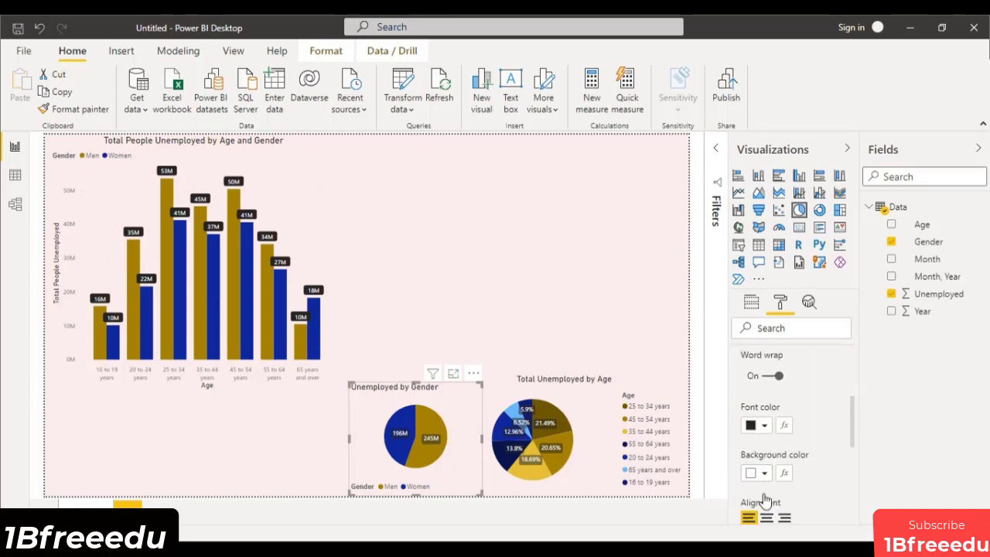
{"action": "scroll", "coordinate": [764, 501], "scroll_direction": "down", "scroll_amount": 1}
{"action": "left_click", "coordinate": [766, 481]}
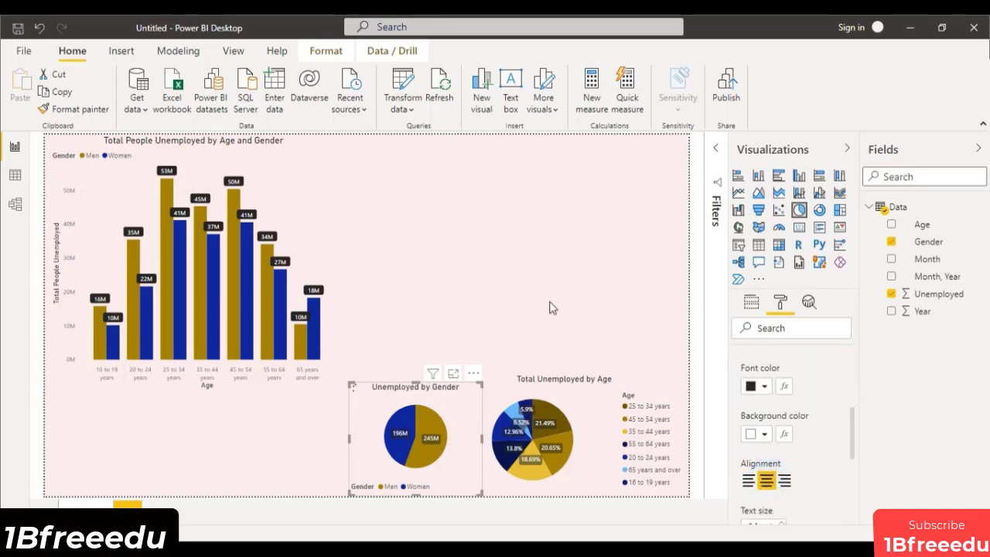
- Insert an empty line chart in the free area above the two pie charts and keep it selected
{"action": "left_click", "coordinate": [557, 344]}
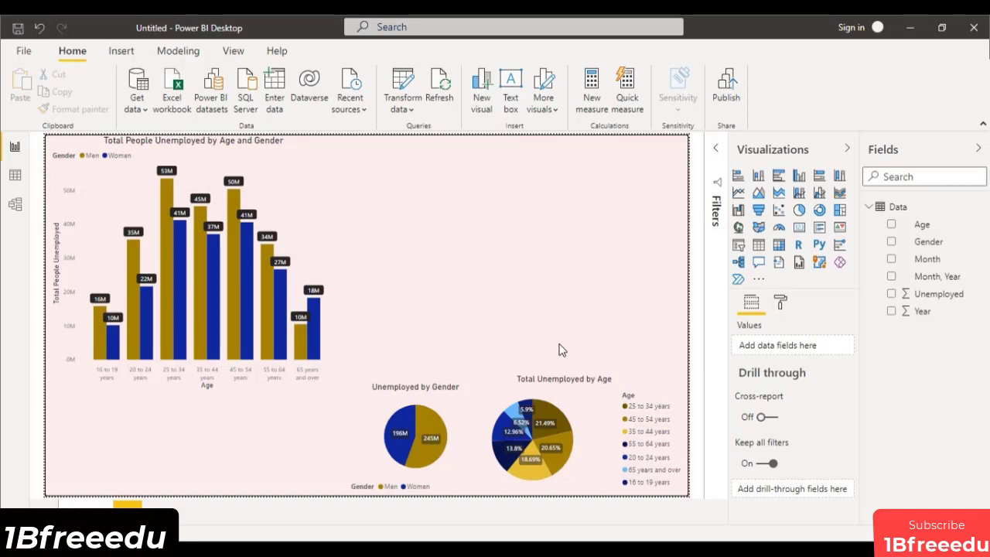
{"action": "left_click", "coordinate": [739, 192]}
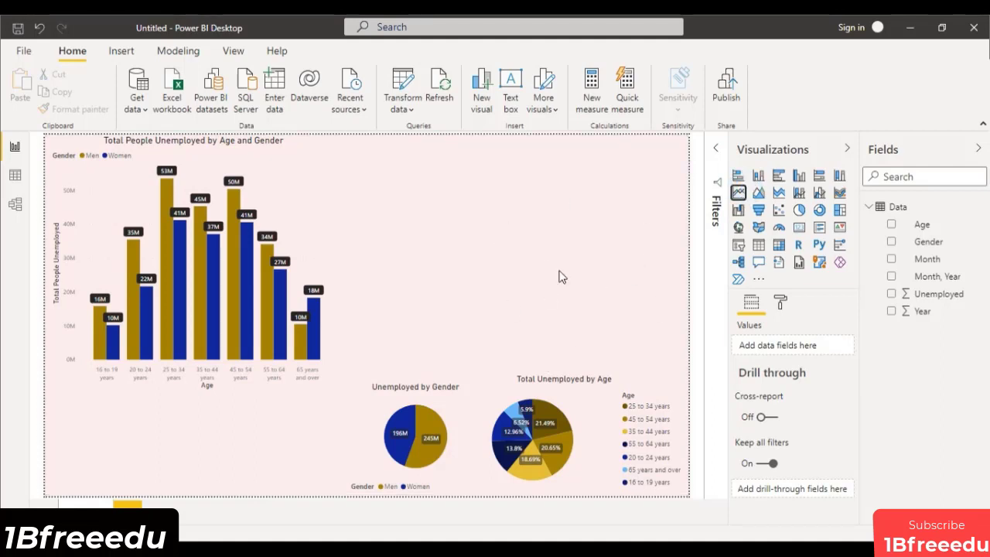
{"action": "left_click_drag", "start_coordinate": [186, 478], "coordinate": [493, 367]}
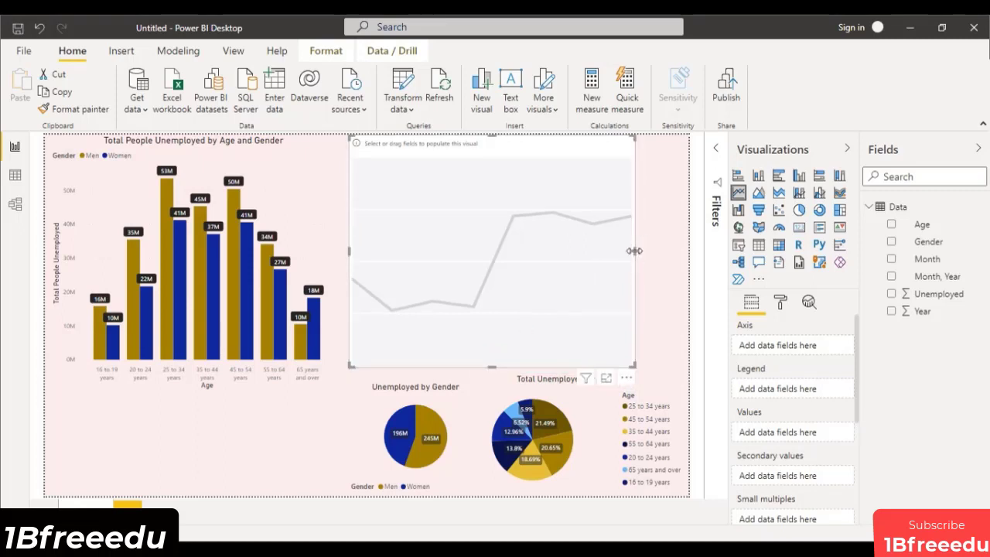
{"action": "left_click", "coordinate": [679, 253]}
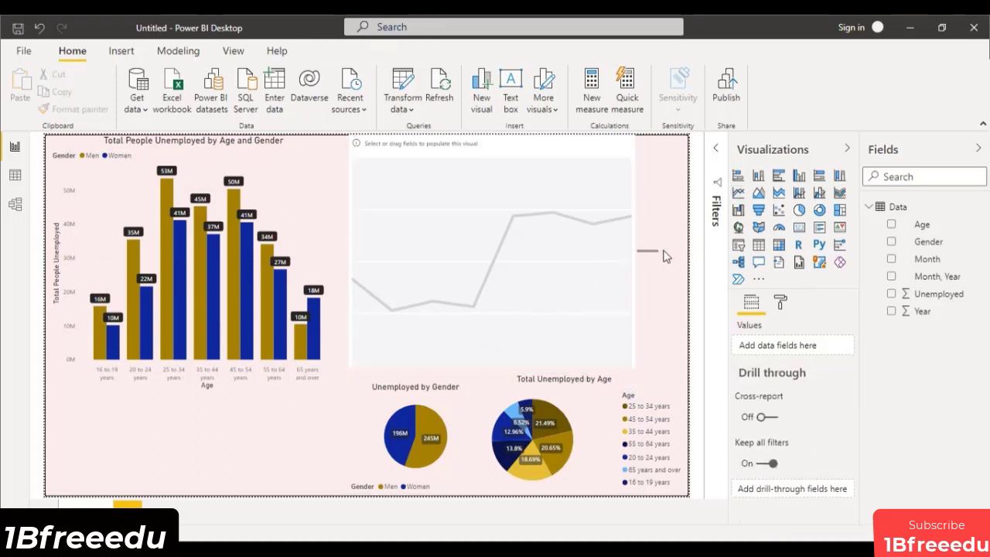
{"action": "left_click", "coordinate": [615, 256]}
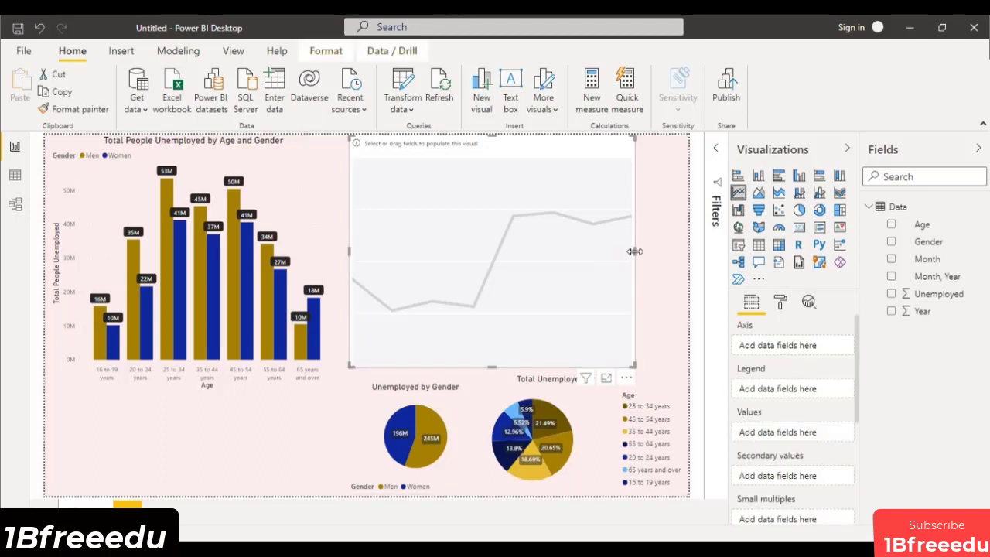
- Widen the empty line chart to the page's edge and, in focus mode, plot Unemployed by Year with Gender as the legend
{"action": "left_click_drag", "start_coordinate": [634, 252], "coordinate": [696, 253]}
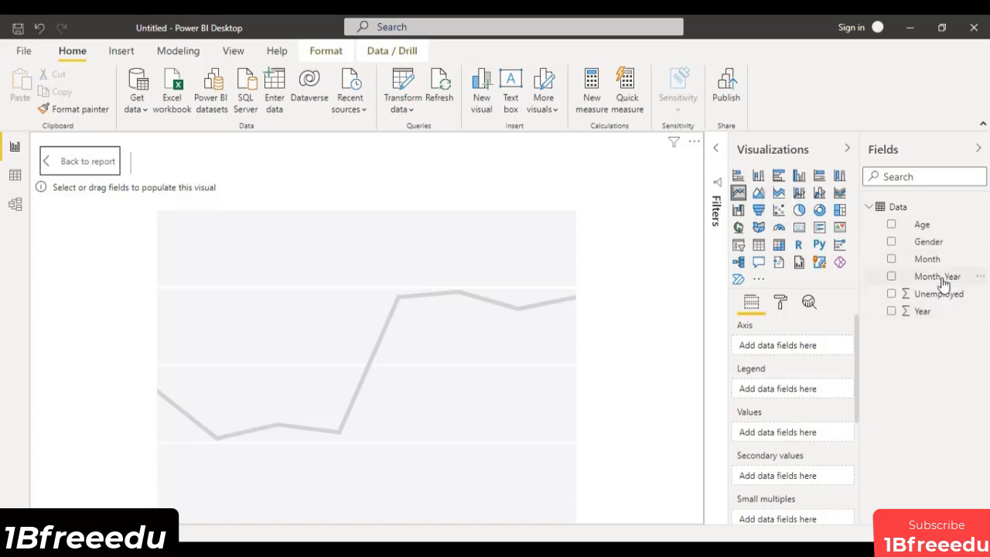
{"action": "left_click_drag", "start_coordinate": [934, 320], "coordinate": [807, 352]}
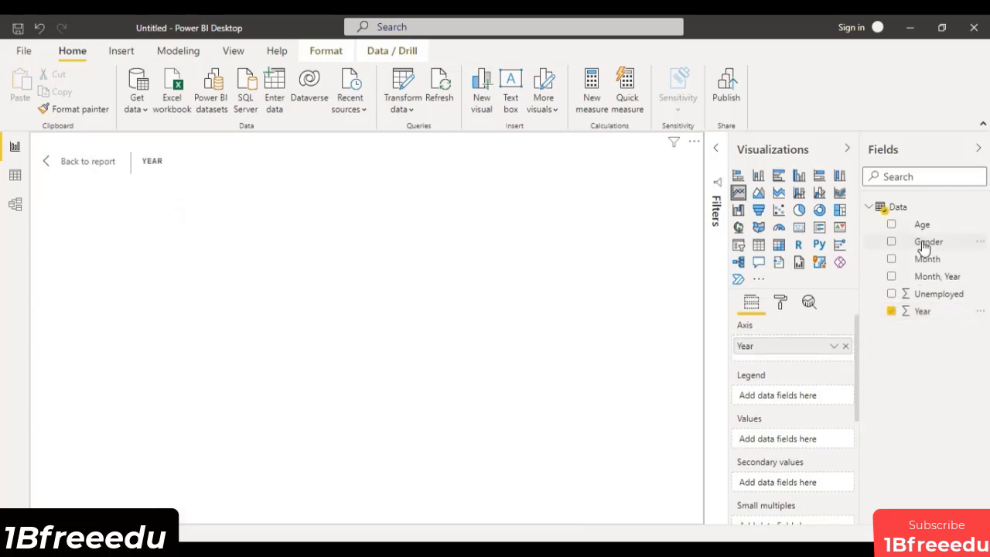
{"action": "left_click_drag", "start_coordinate": [925, 243], "coordinate": [801, 402]}
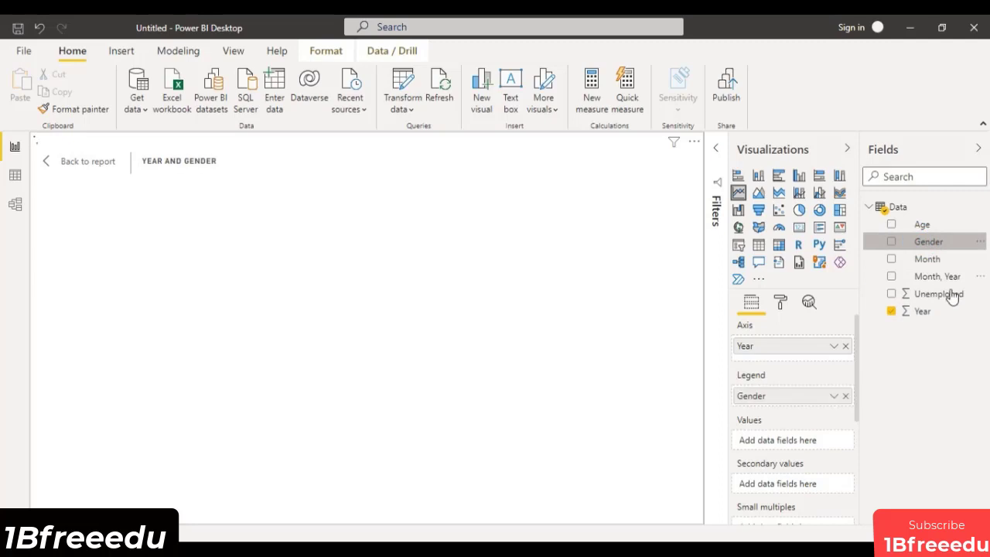
{"action": "left_click_drag", "start_coordinate": [951, 298], "coordinate": [812, 447]}
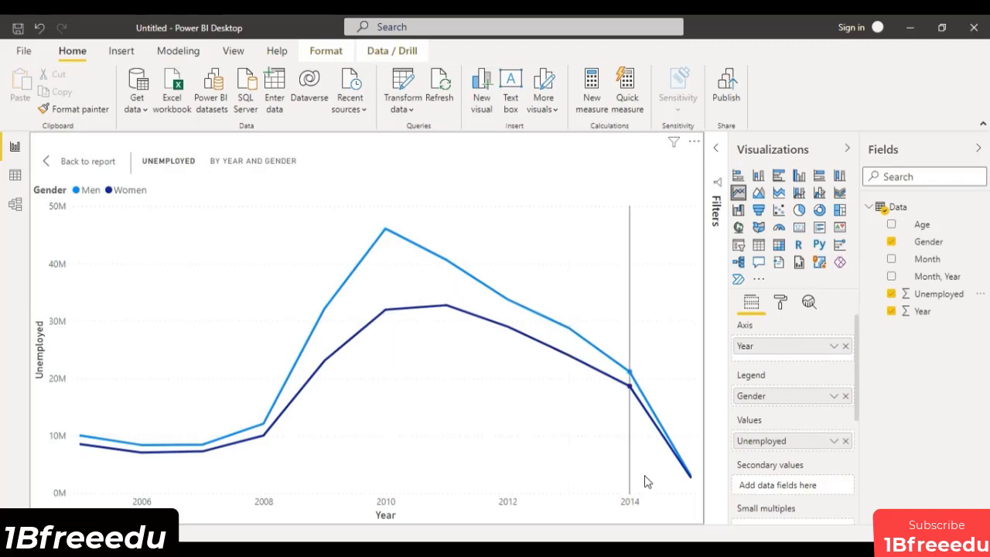
{"action": "mouse_move", "coordinate": [647, 481]}
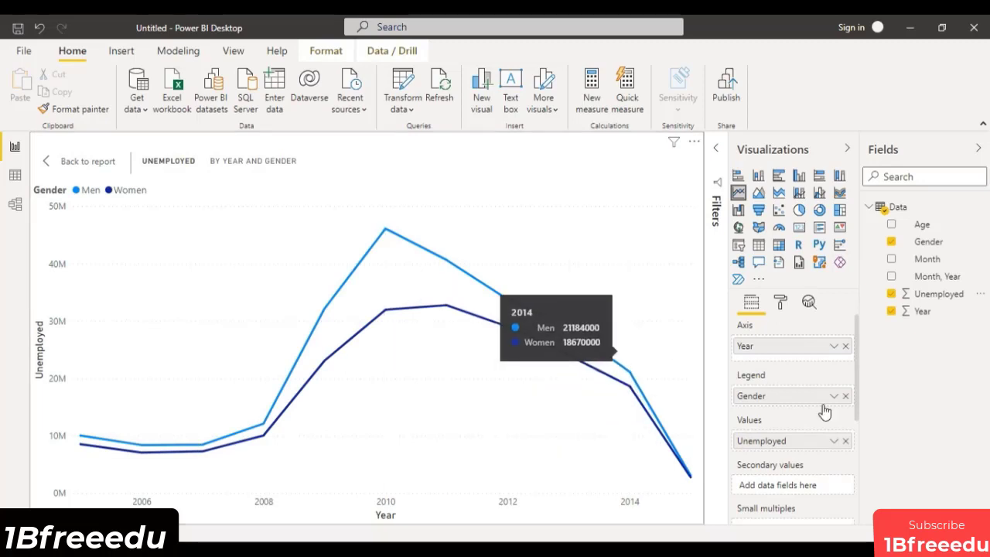
- Remove Gender from the line chart's legend and inspect the options of the Year axis field
{"action": "left_click", "coordinate": [846, 396]}
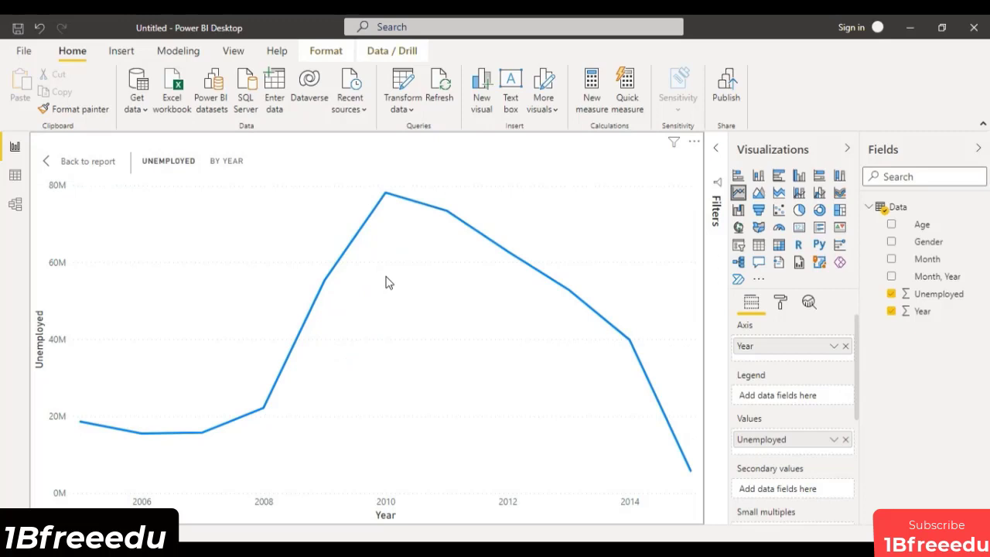
{"action": "left_click", "coordinate": [834, 346]}
{"action": "left_click", "coordinate": [833, 346]}
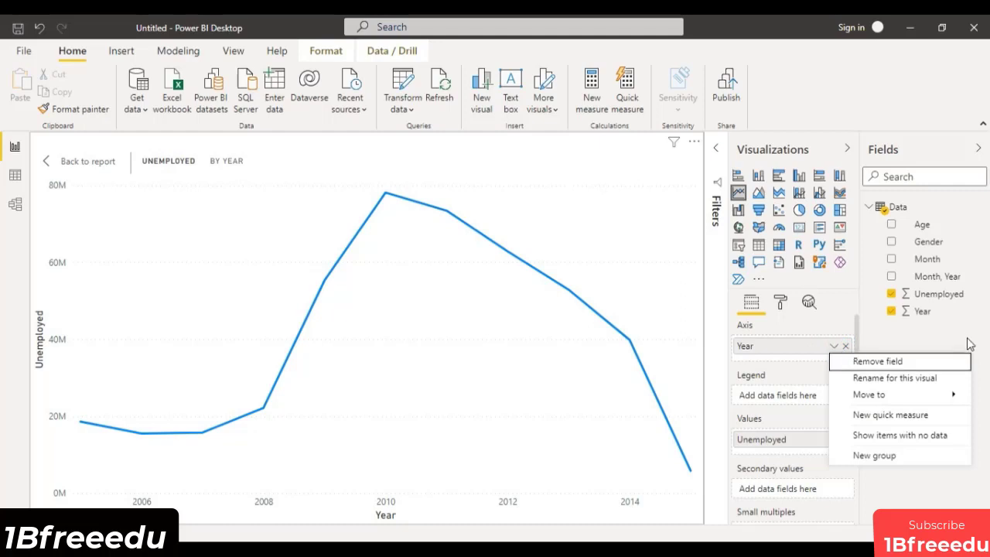
{"action": "key", "text": "Escape"}
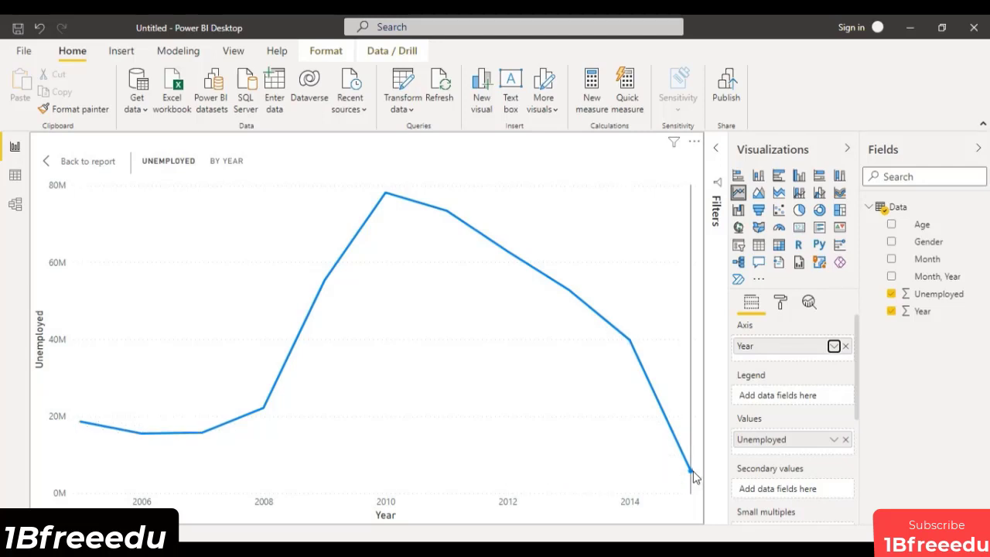
{"action": "mouse_move", "coordinate": [693, 477]}
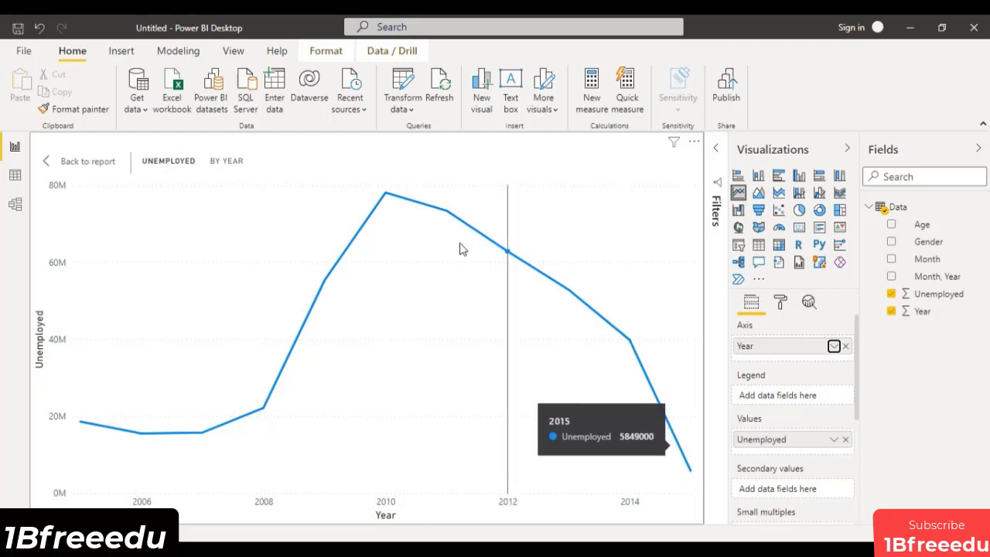
- Turn on data labels for the line chart and expand their formatting settings
{"action": "left_click", "coordinate": [779, 307]}
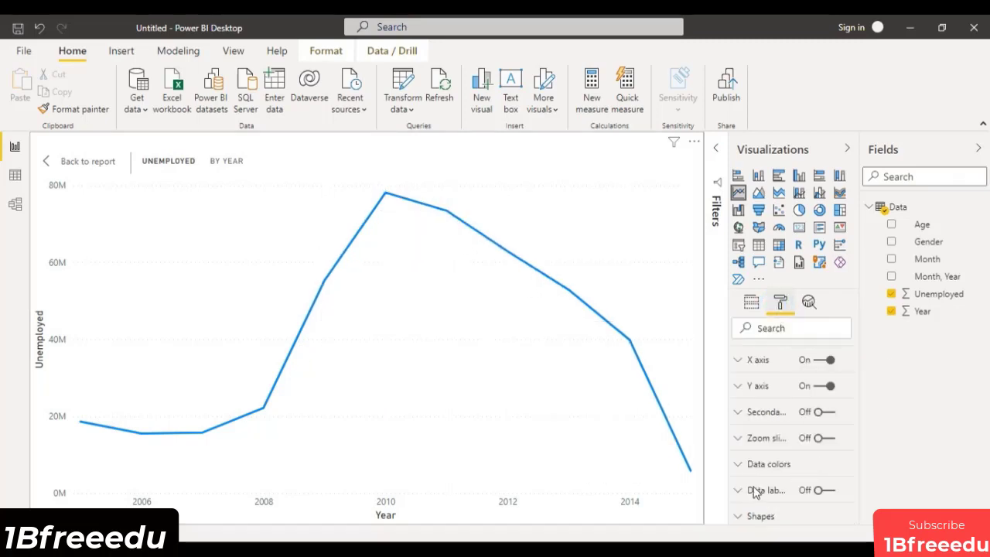
{"action": "left_click", "coordinate": [822, 494]}
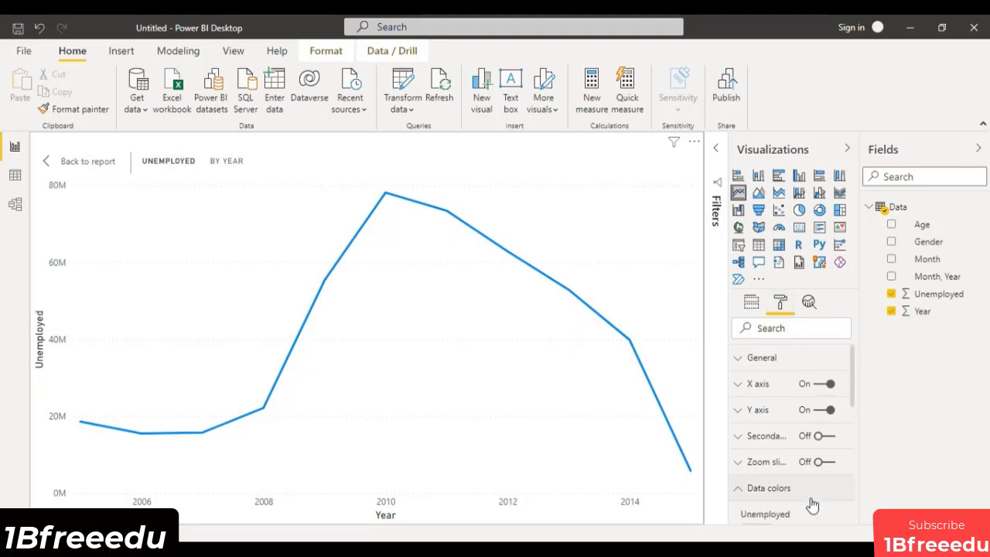
{"action": "scroll", "coordinate": [813, 505], "scroll_direction": "down", "scroll_amount": 2}
{"action": "scroll", "coordinate": [801, 486], "scroll_direction": "up", "scroll_amount": 1}
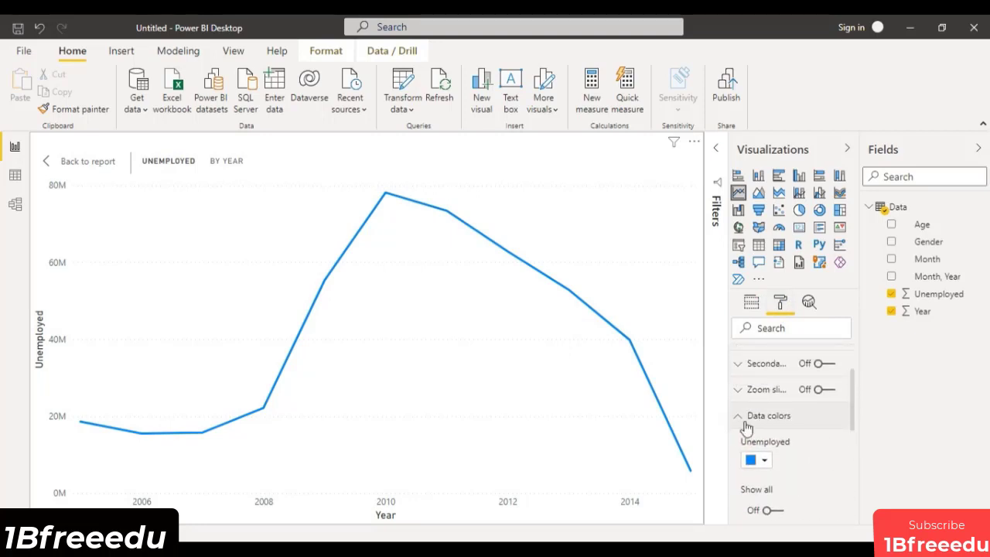
{"action": "left_click", "coordinate": [744, 418]}
{"action": "left_click", "coordinate": [822, 441]}
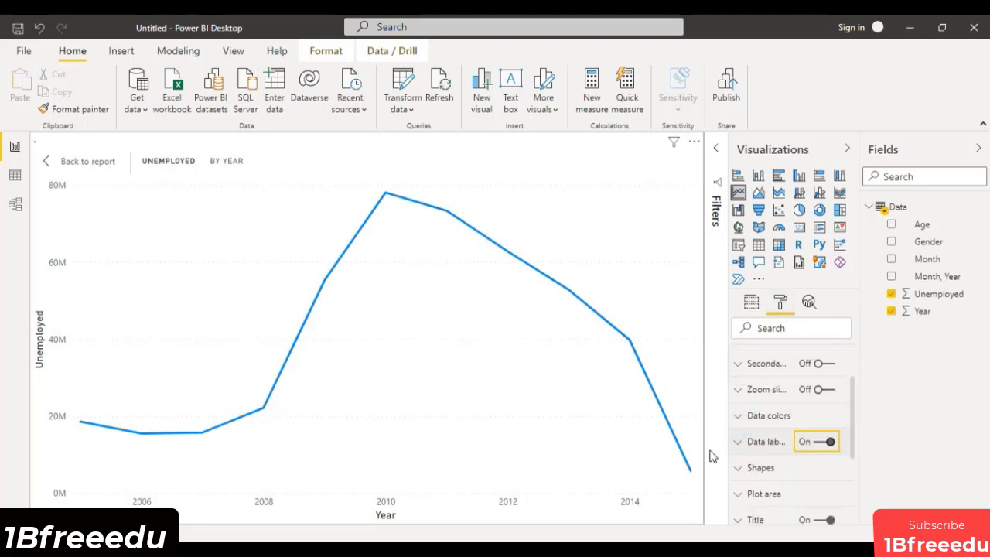
{"action": "left_click", "coordinate": [745, 440]}
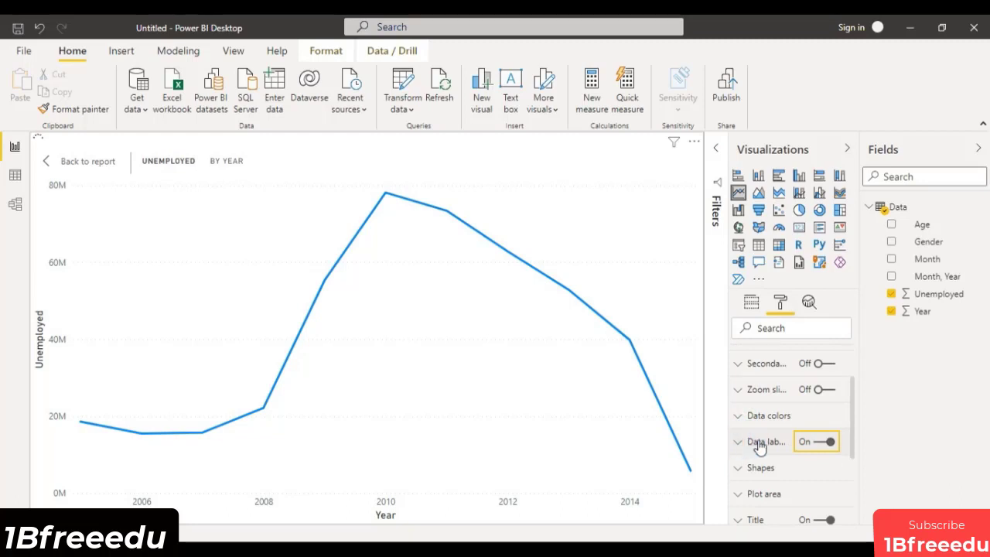
{"action": "left_click", "coordinate": [760, 446]}
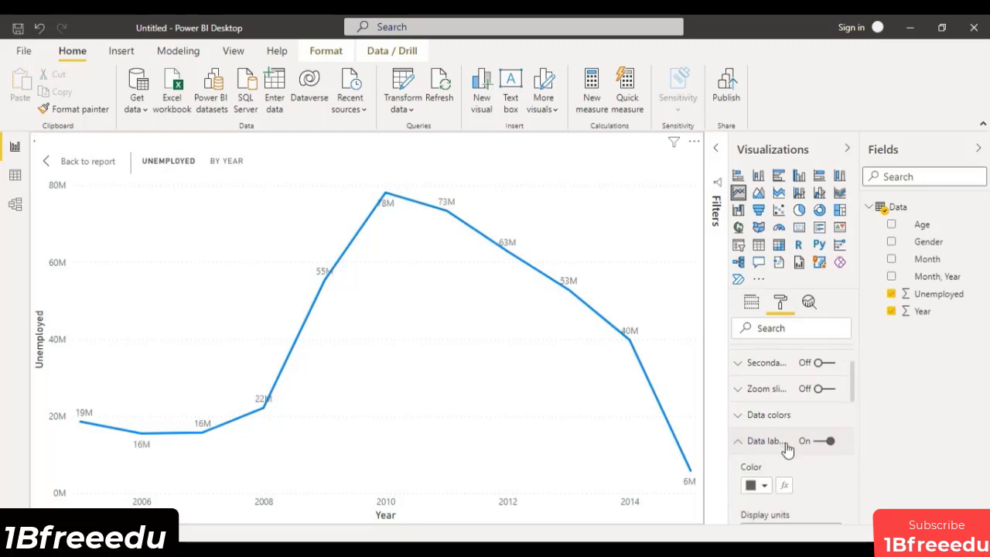
- Show a background behind the line chart's data labels and set its transparency to 0%
{"action": "scroll", "coordinate": [787, 445], "scroll_direction": "down", "scroll_amount": 5}
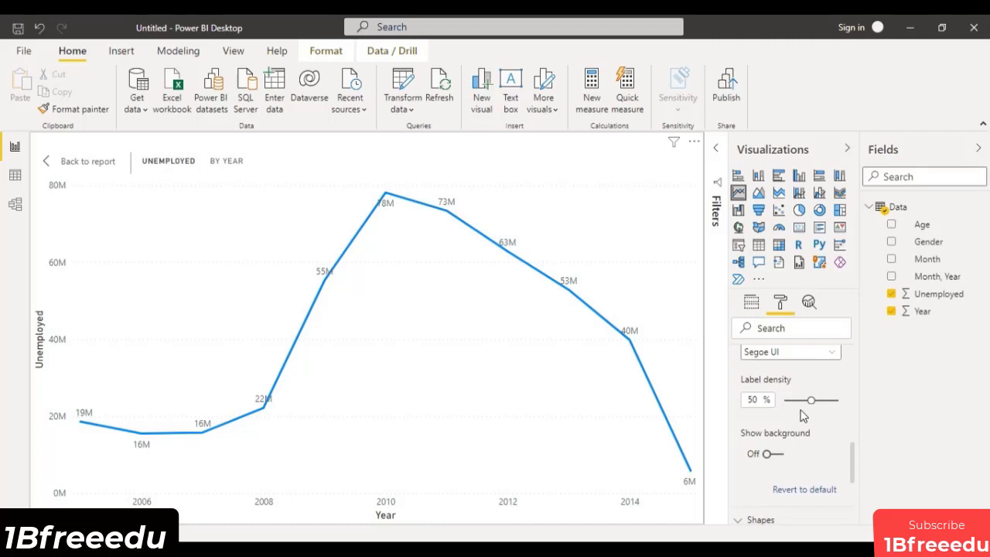
{"action": "left_click", "coordinate": [774, 454]}
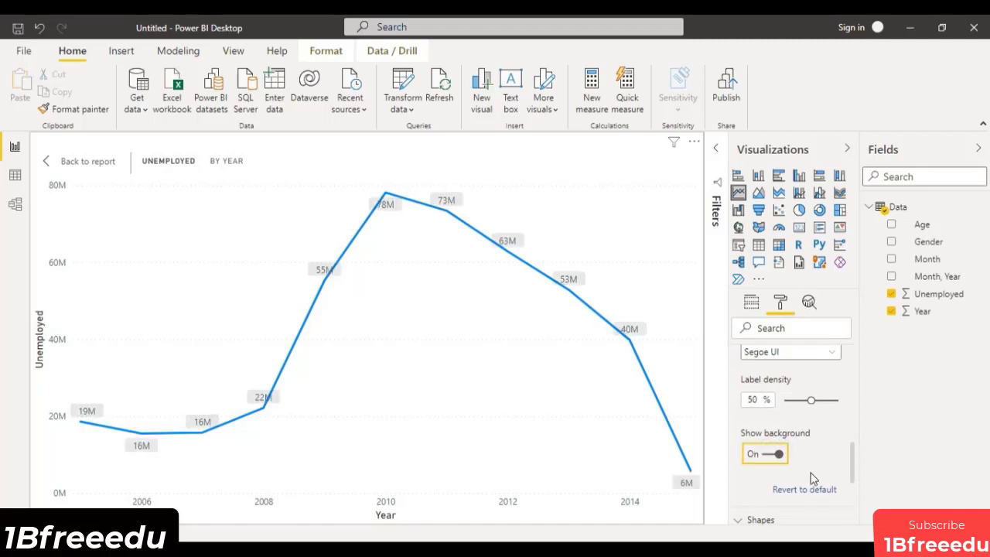
{"action": "scroll", "coordinate": [814, 463], "scroll_direction": "down", "scroll_amount": 2}
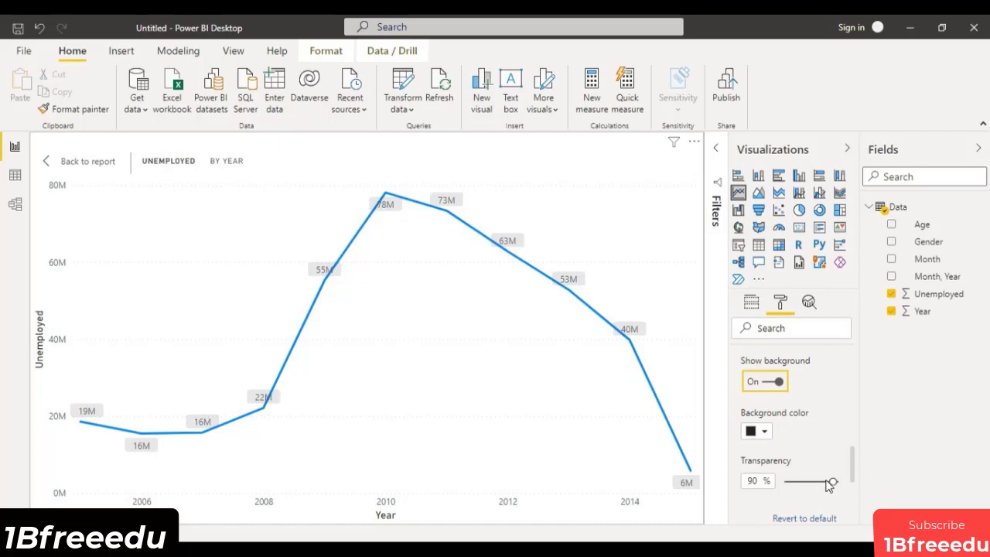
{"action": "left_click_drag", "start_coordinate": [833, 479], "coordinate": [784, 481]}
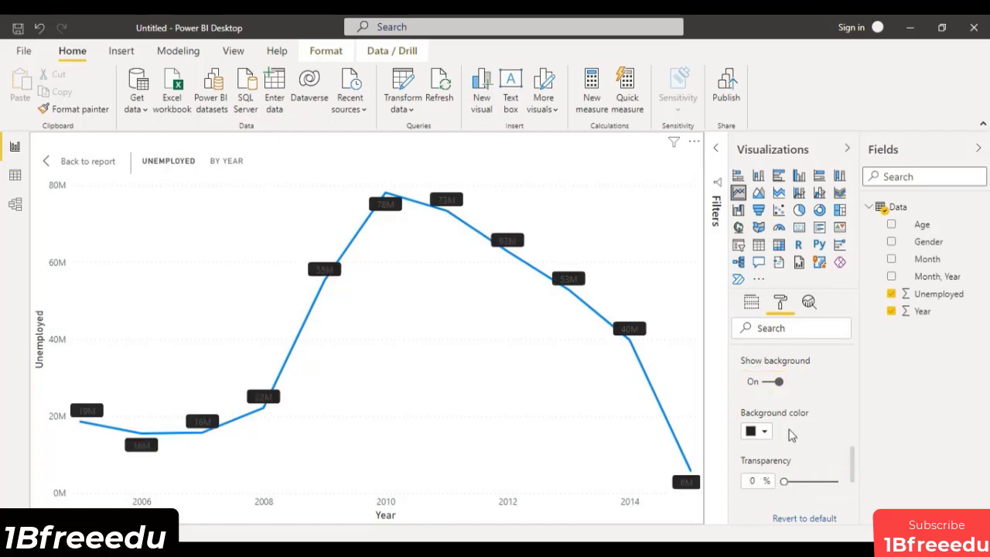
- Set the text color of the line chart's data labels to white
{"action": "scroll", "coordinate": [792, 435], "scroll_direction": "down", "scroll_amount": 3}
{"action": "scroll", "coordinate": [792, 435], "scroll_direction": "up", "scroll_amount": 5}
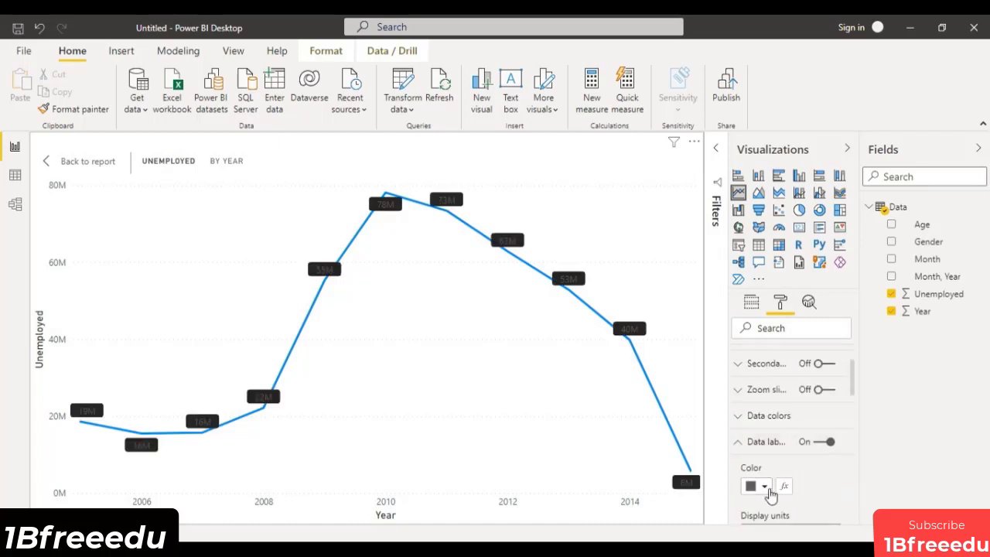
{"action": "left_click", "coordinate": [767, 488]}
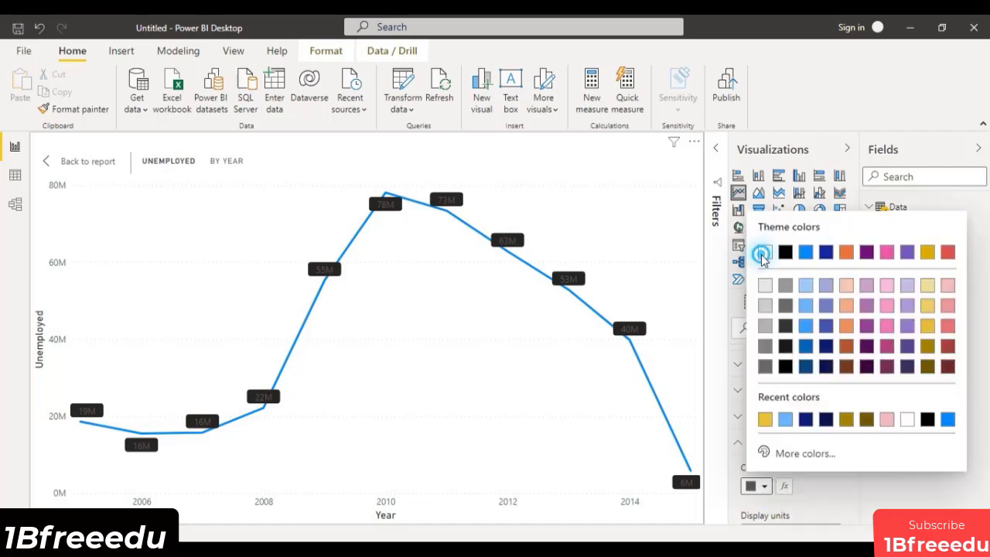
{"action": "left_click", "coordinate": [765, 252]}
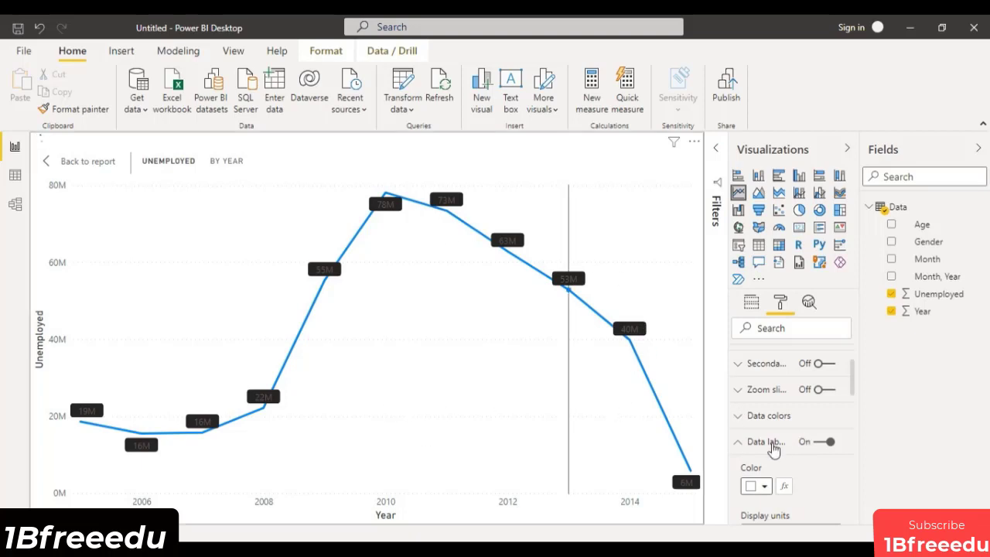
- Add the Gender field to the line chart's legend again
{"action": "scroll", "coordinate": [773, 445], "scroll_direction": "up", "scroll_amount": 2}
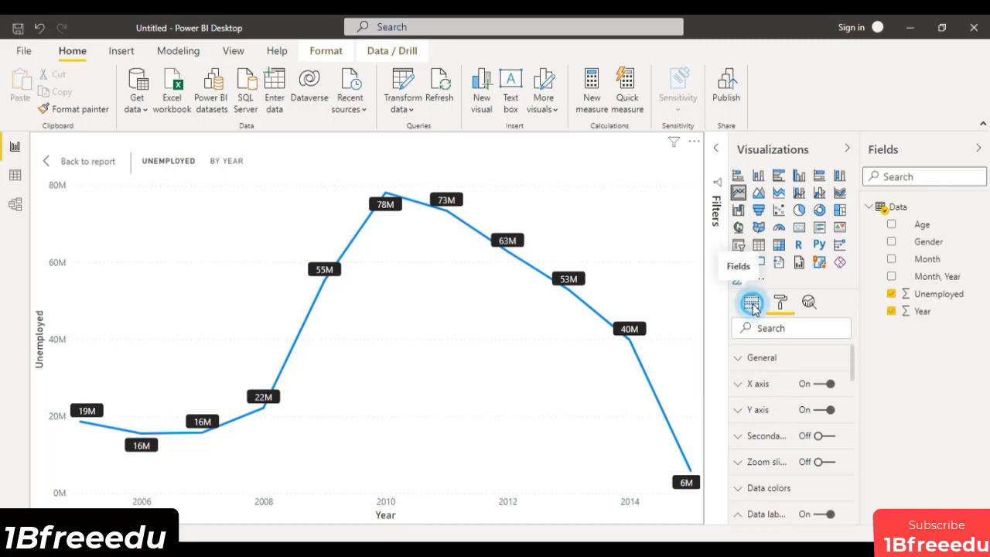
{"action": "left_click_drag", "start_coordinate": [932, 242], "coordinate": [801, 404]}
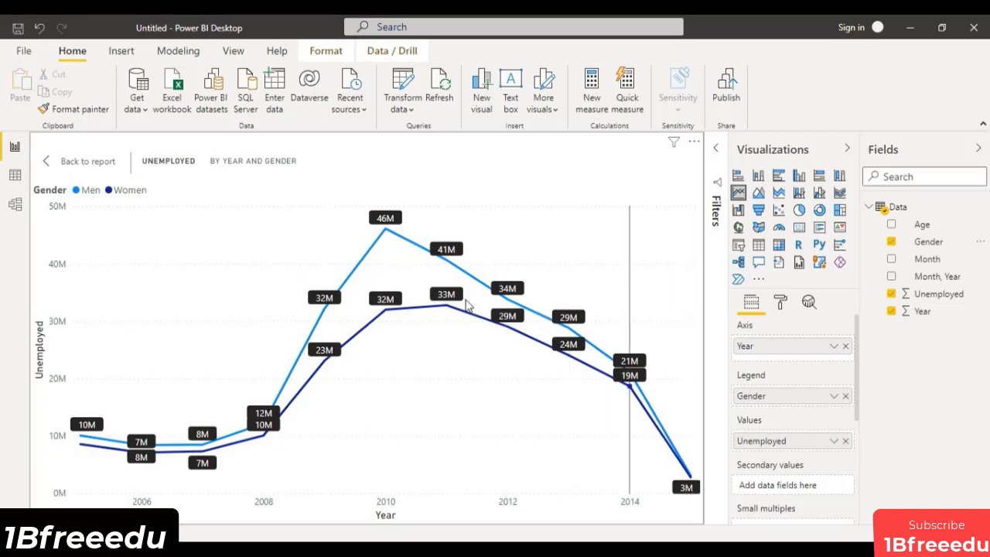
- Change the data color of the Men line to the dark gold theme shade
{"action": "left_click", "coordinate": [783, 306]}
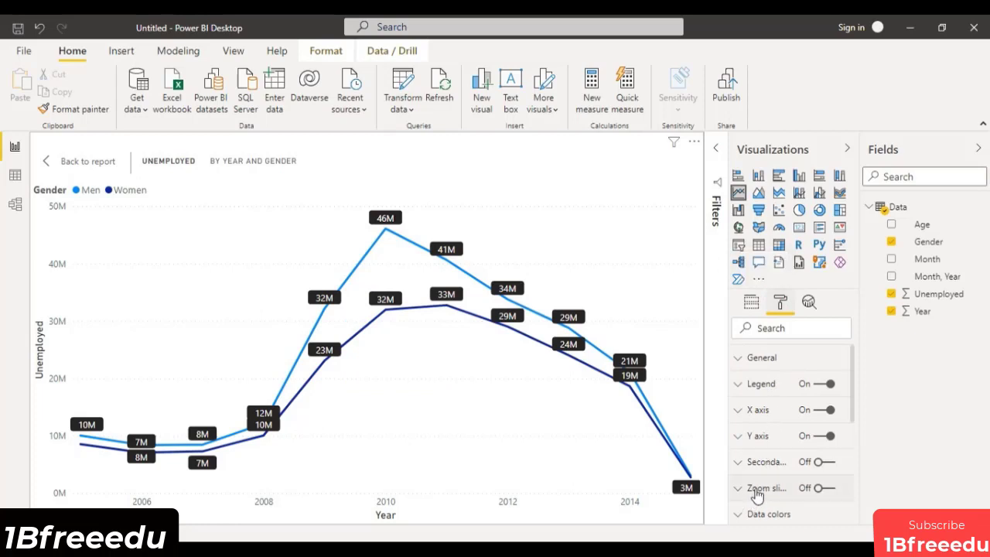
{"action": "scroll", "coordinate": [756, 495], "scroll_direction": "down", "scroll_amount": 2}
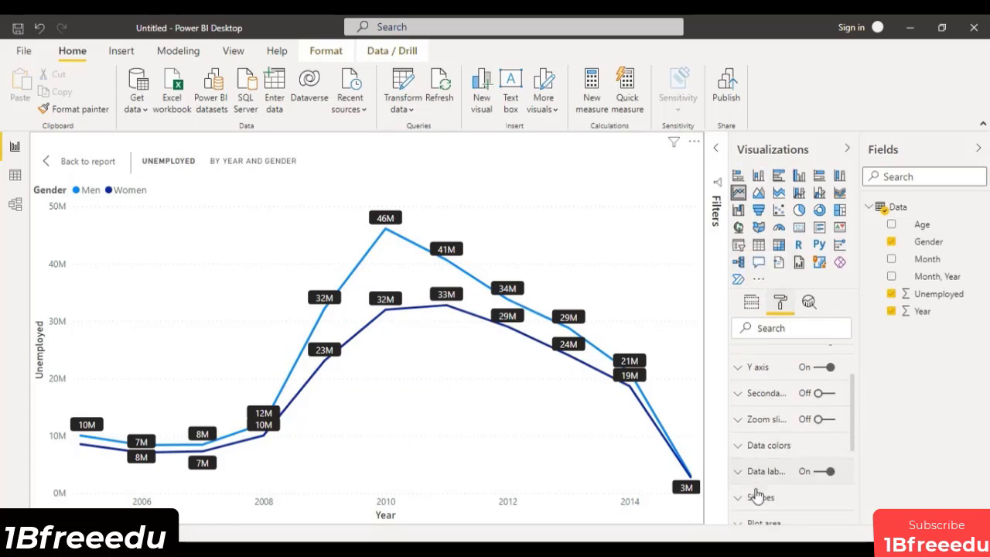
{"action": "left_click", "coordinate": [741, 442]}
{"action": "scroll", "coordinate": [769, 489], "scroll_direction": "down", "scroll_amount": 2}
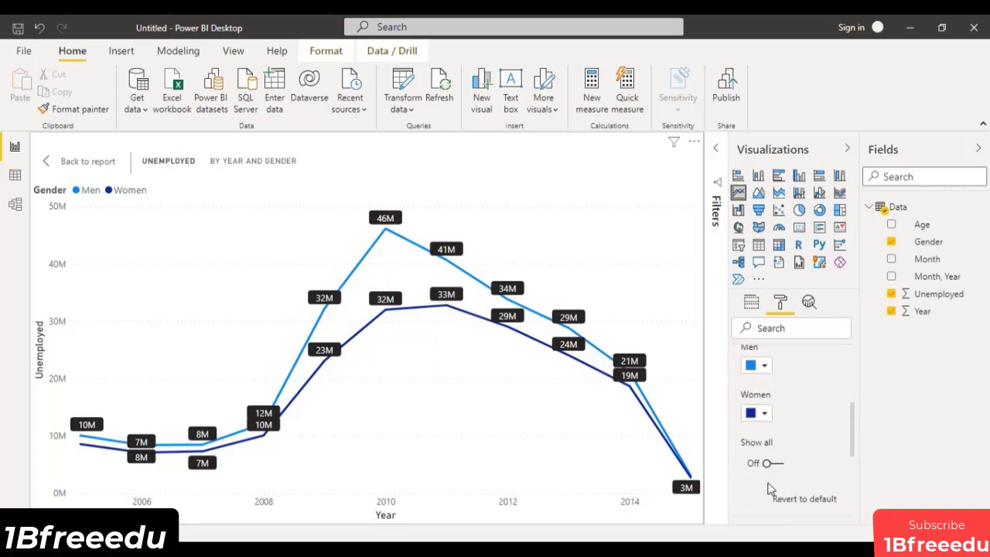
{"action": "scroll", "coordinate": [767, 398], "scroll_direction": "up", "scroll_amount": 2}
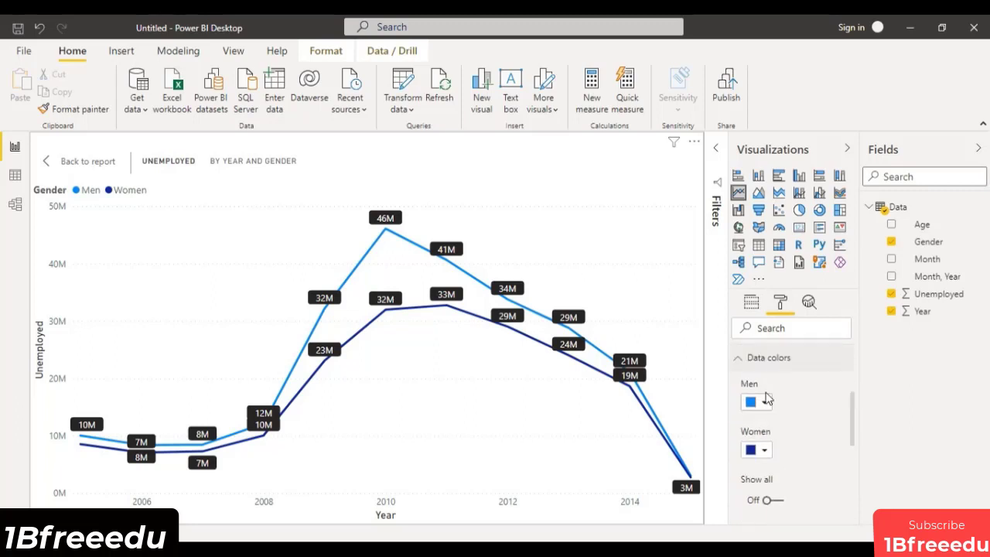
{"action": "left_click", "coordinate": [762, 413]}
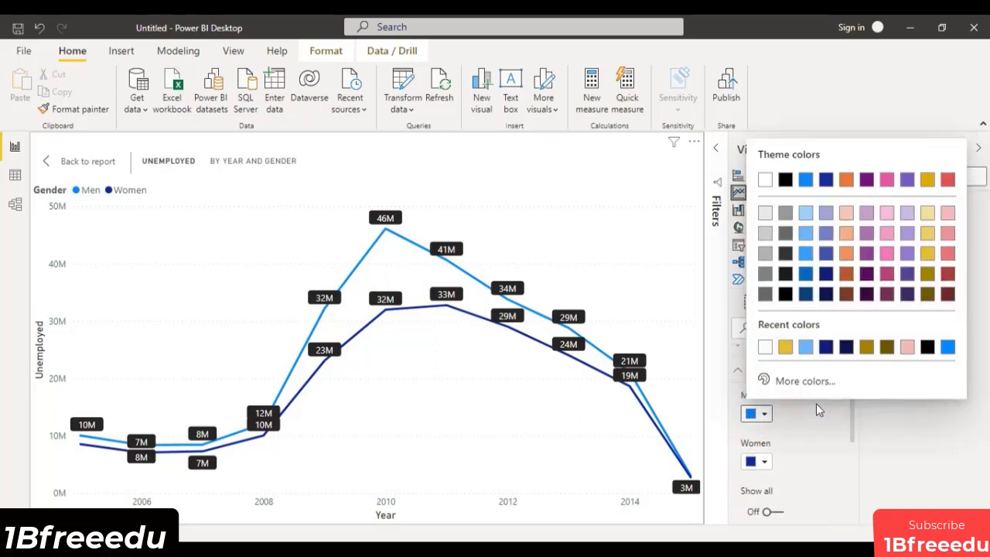
{"action": "left_click", "coordinate": [925, 276]}
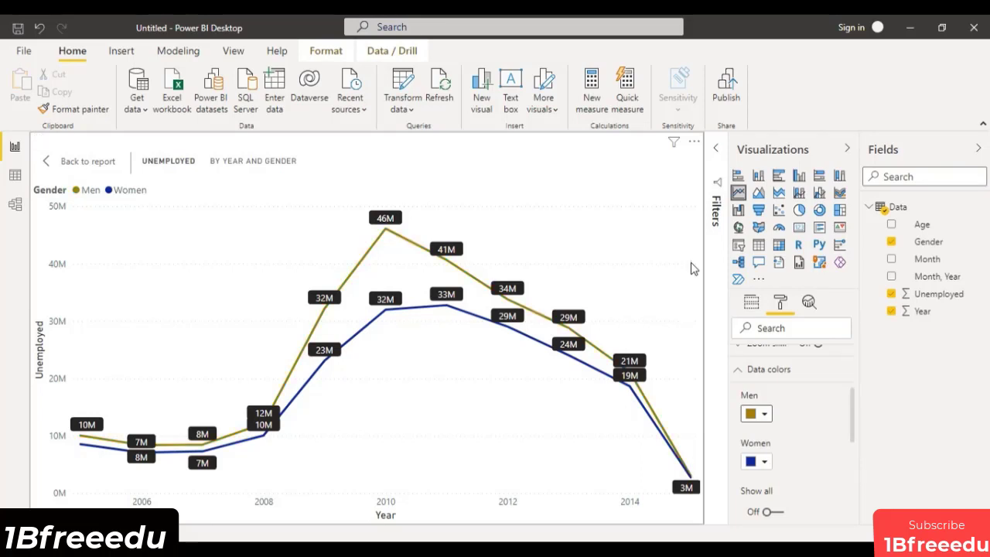
- Add a trend line to the line chart through the analytics options and expand its settings
{"action": "left_click", "coordinate": [809, 303]}
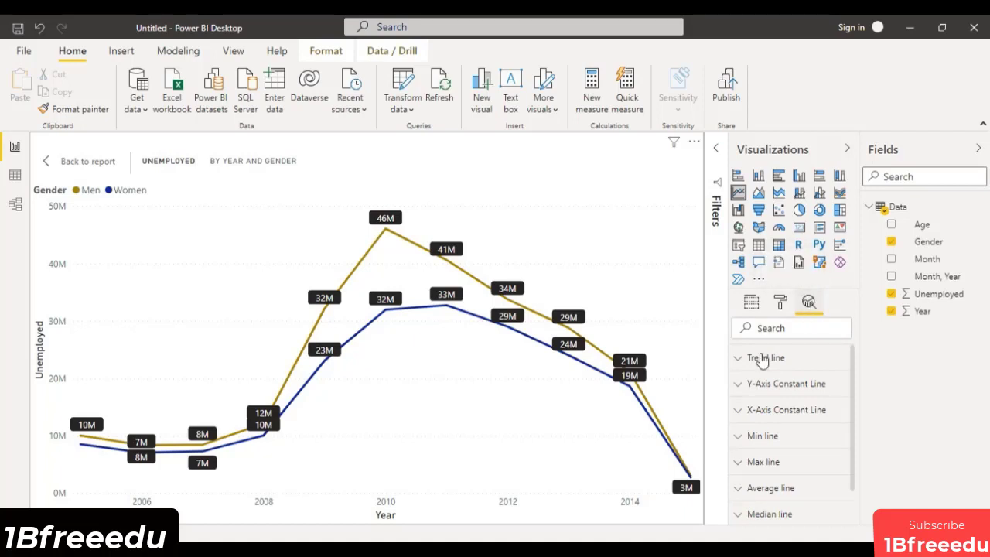
{"action": "left_click", "coordinate": [739, 360]}
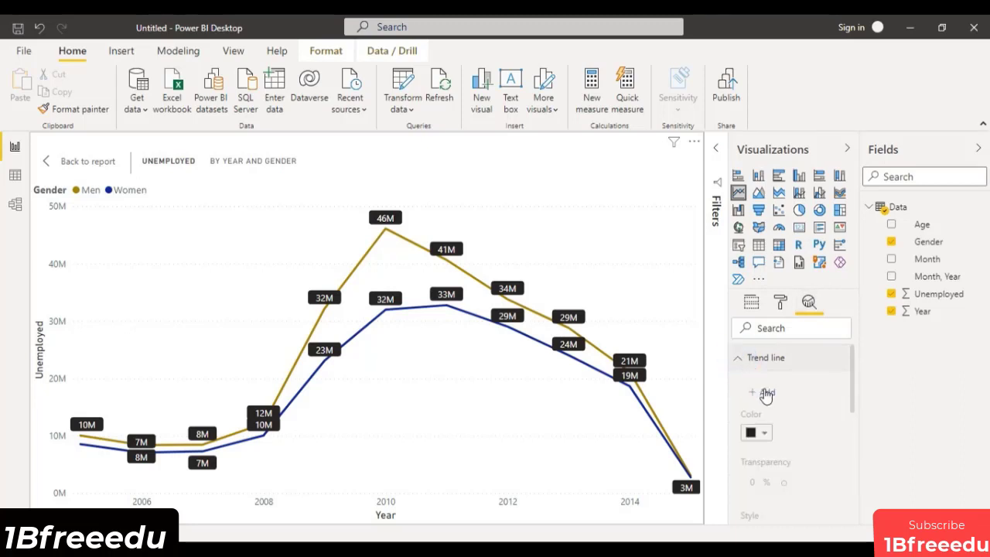
{"action": "left_click", "coordinate": [767, 394]}
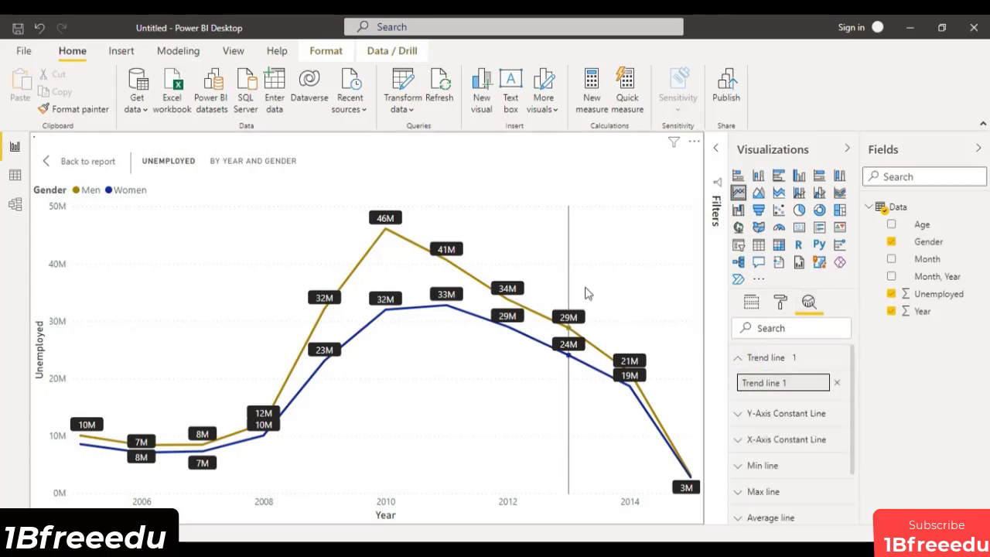
{"action": "left_click", "coordinate": [781, 385]}
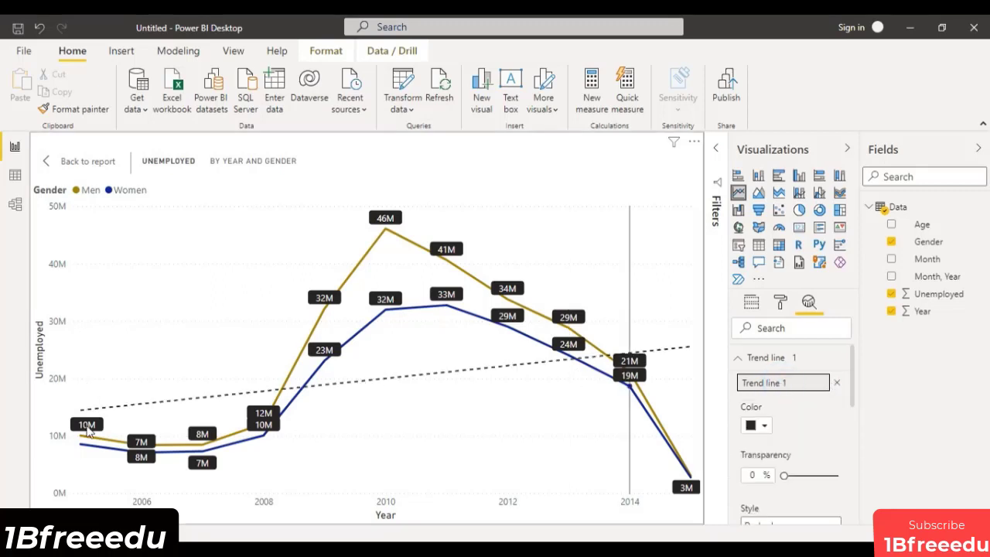
{"action": "mouse_move", "coordinate": [80, 420]}
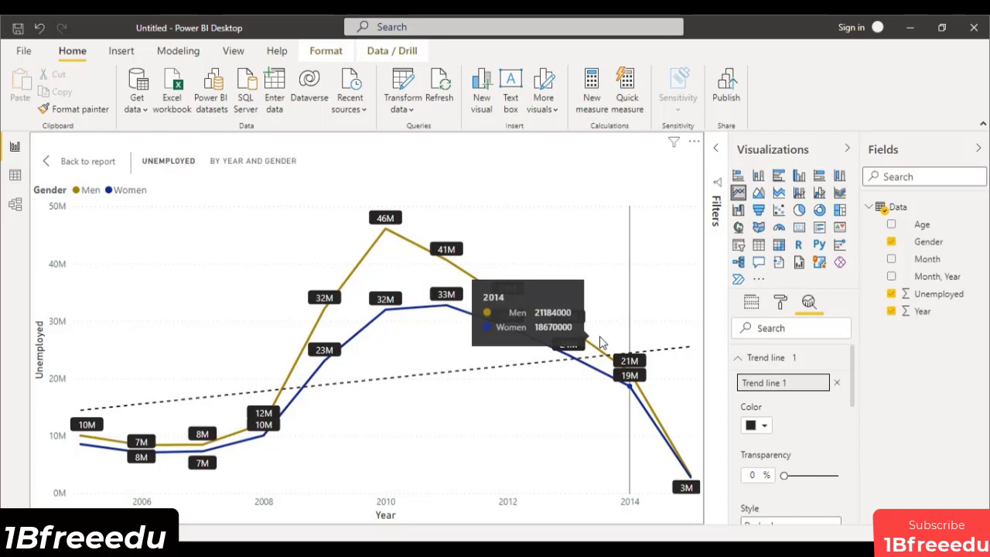
{"action": "left_click", "coordinate": [766, 427]}
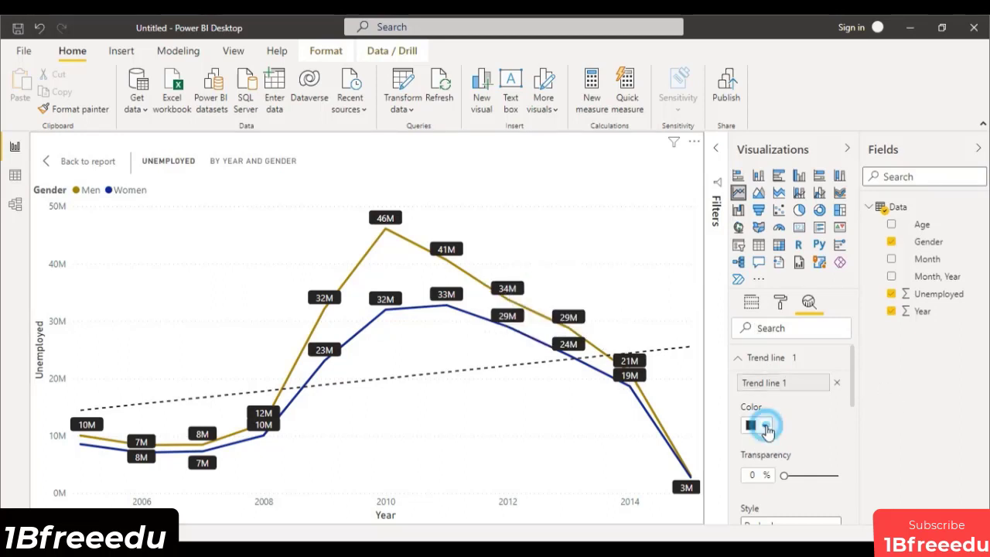
{"action": "left_click", "coordinate": [766, 427]}
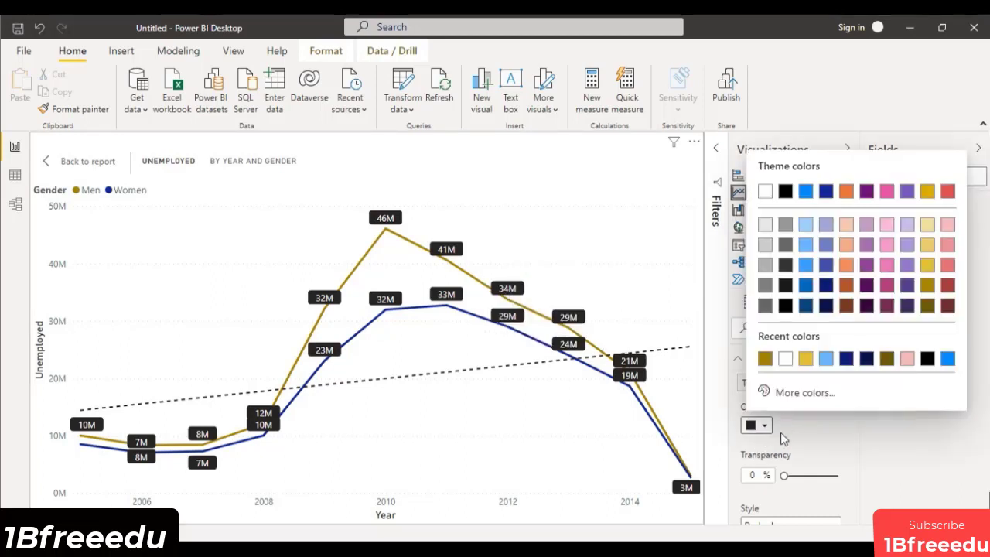
{"action": "left_click", "coordinate": [805, 481]}
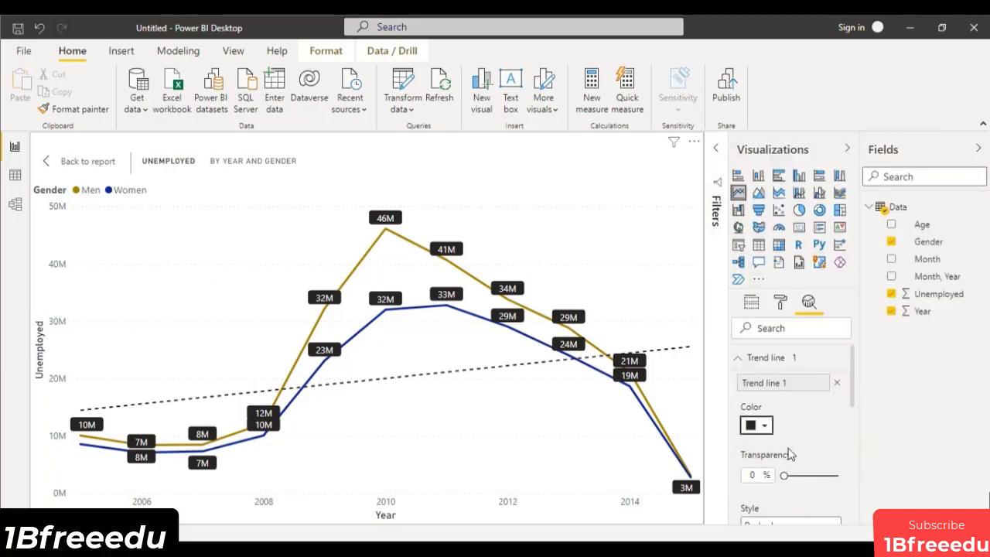
- Set the style of the line chart's trend line to Dotted
{"action": "scroll", "coordinate": [789, 454], "scroll_direction": "down", "scroll_amount": 3}
{"action": "scroll", "coordinate": [789, 441], "scroll_direction": "down", "scroll_amount": 2}
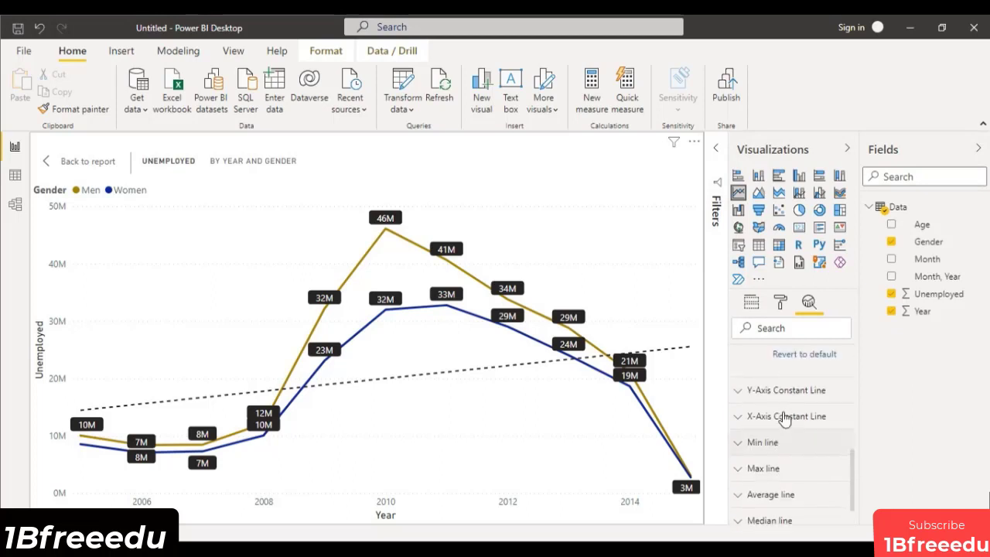
{"action": "scroll", "coordinate": [789, 439], "scroll_direction": "up", "scroll_amount": 2}
{"action": "scroll", "coordinate": [790, 438], "scroll_direction": "up", "scroll_amount": 2}
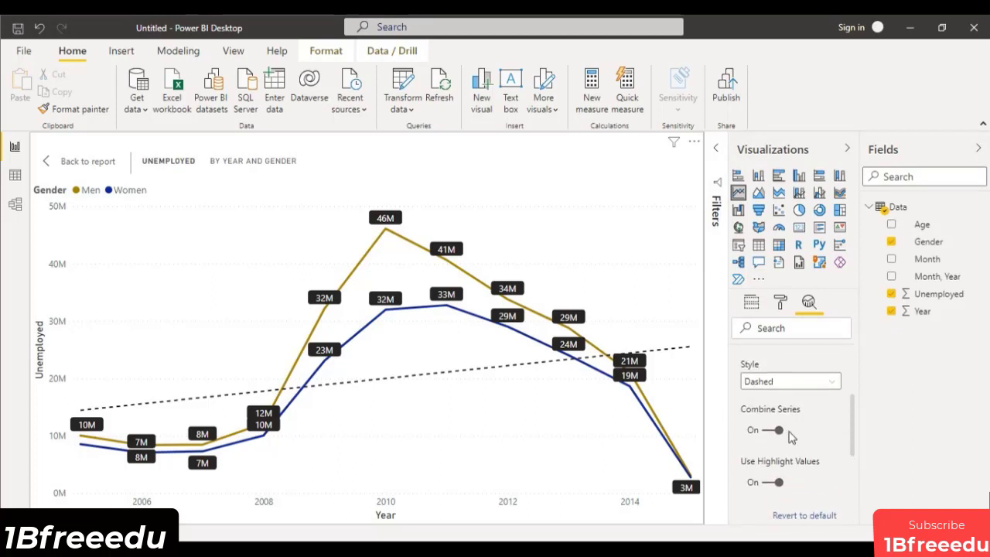
{"action": "left_click", "coordinate": [805, 383]}
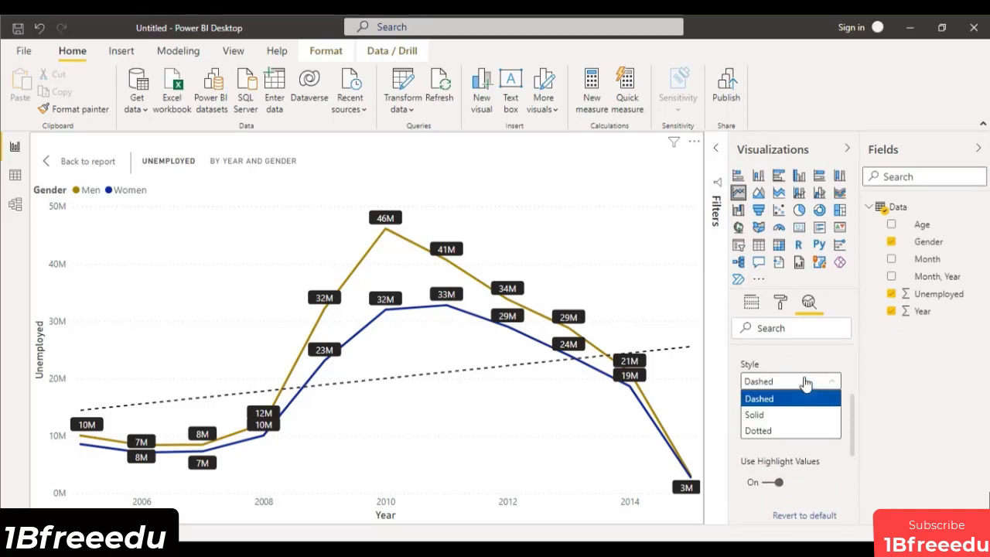
{"action": "left_click", "coordinate": [771, 431]}
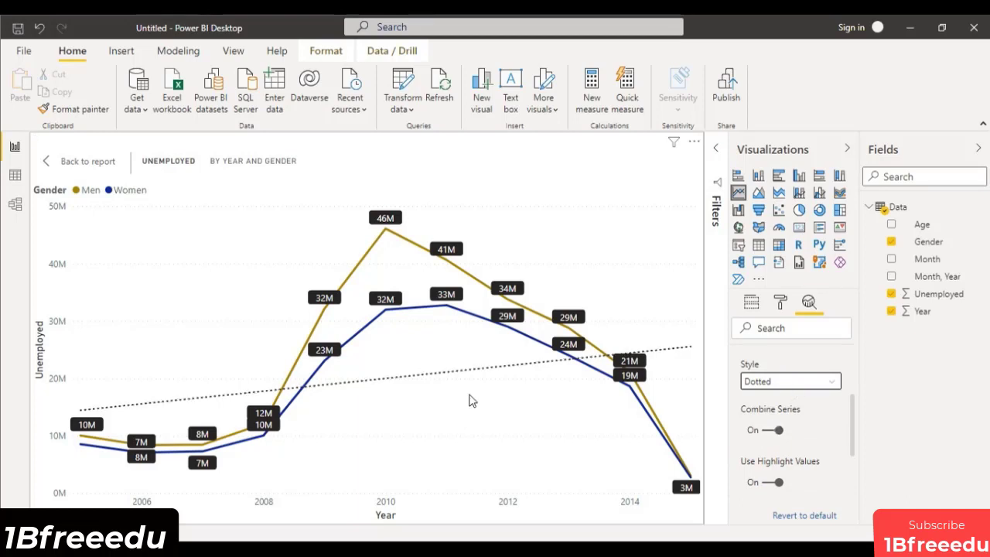
{"action": "mouse_move", "coordinate": [457, 379]}
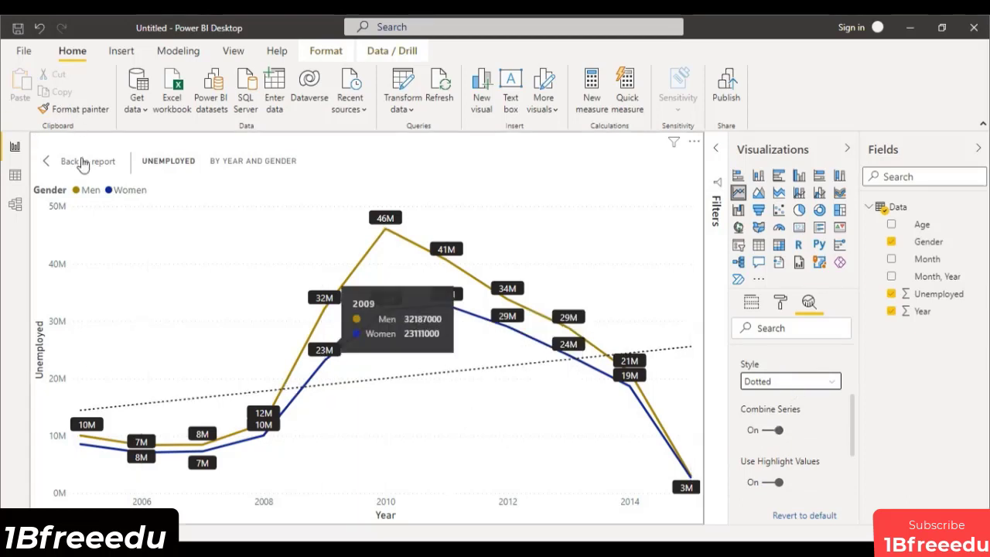
- Turn off the line chart's background in its format options
{"action": "left_click", "coordinate": [781, 304]}
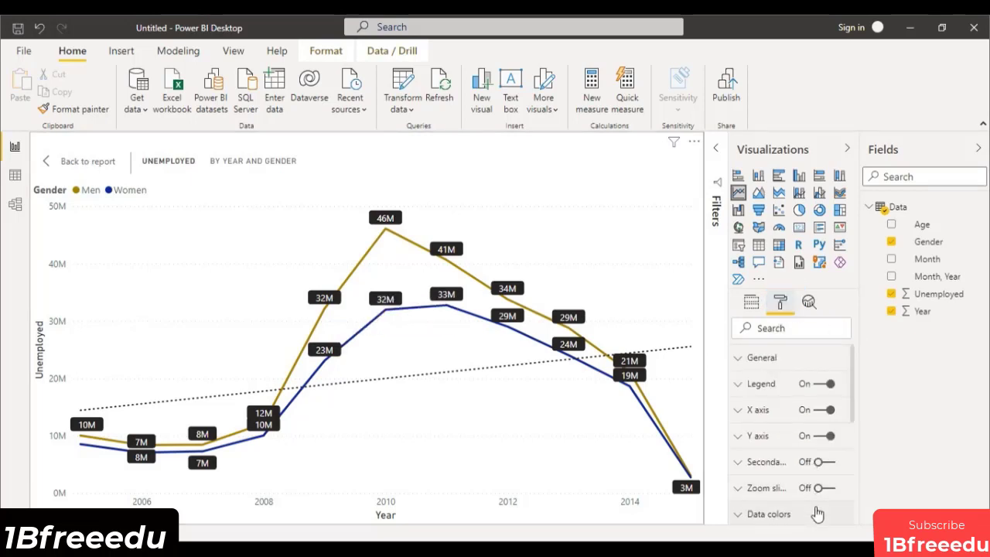
{"action": "scroll", "coordinate": [805, 488], "scroll_direction": "down", "scroll_amount": 2}
{"action": "scroll", "coordinate": [827, 472], "scroll_direction": "down", "scroll_amount": 3}
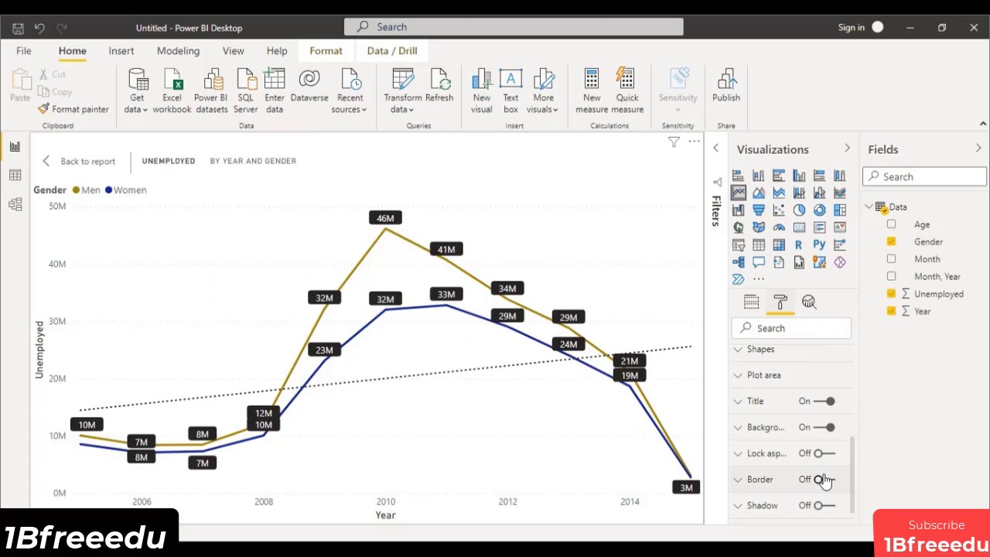
{"action": "left_click", "coordinate": [825, 427]}
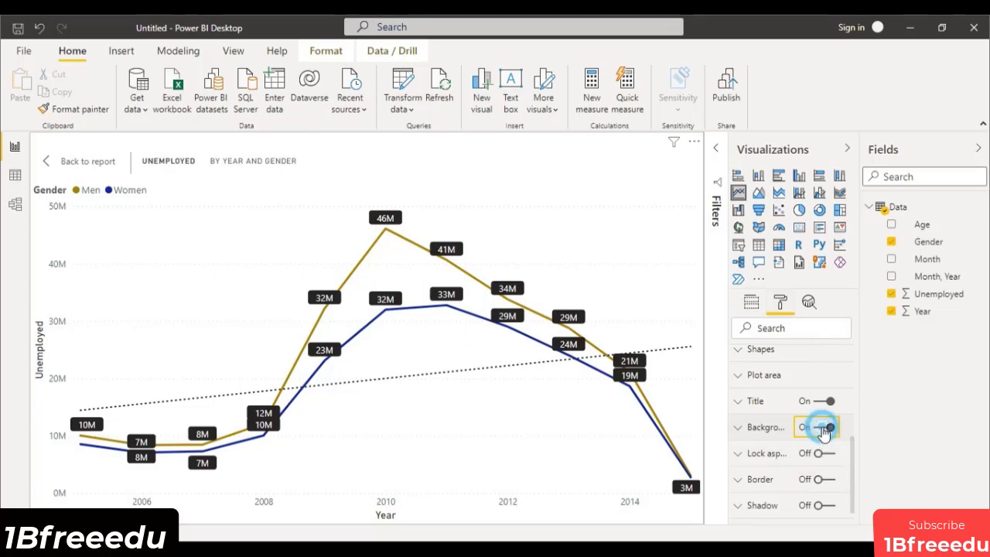
- Change the line chart's title text to "Total Unemployed by Year and Gender"
{"action": "left_click", "coordinate": [771, 414]}
{"action": "double_click", "coordinate": [791, 444]}
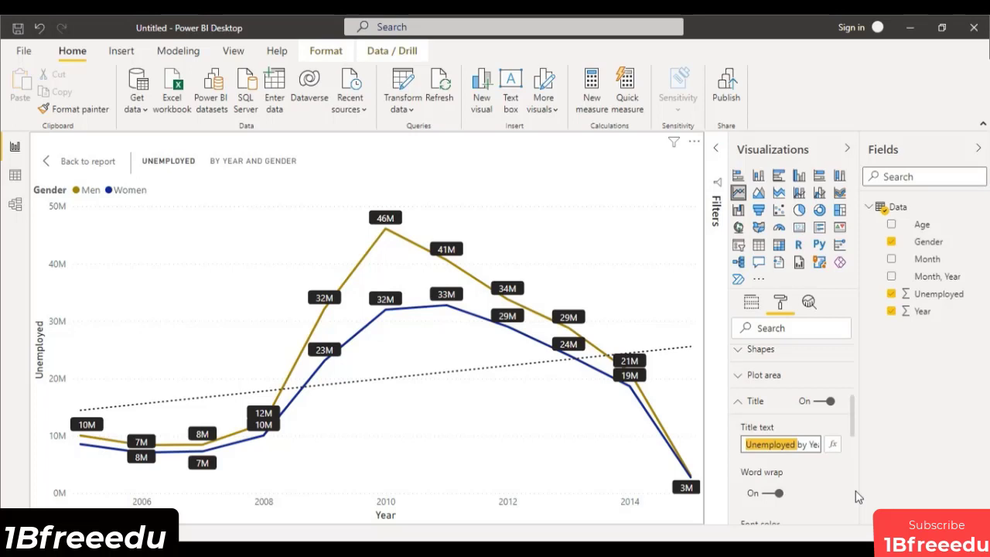
{"action": "key", "text": "BackSpace"}
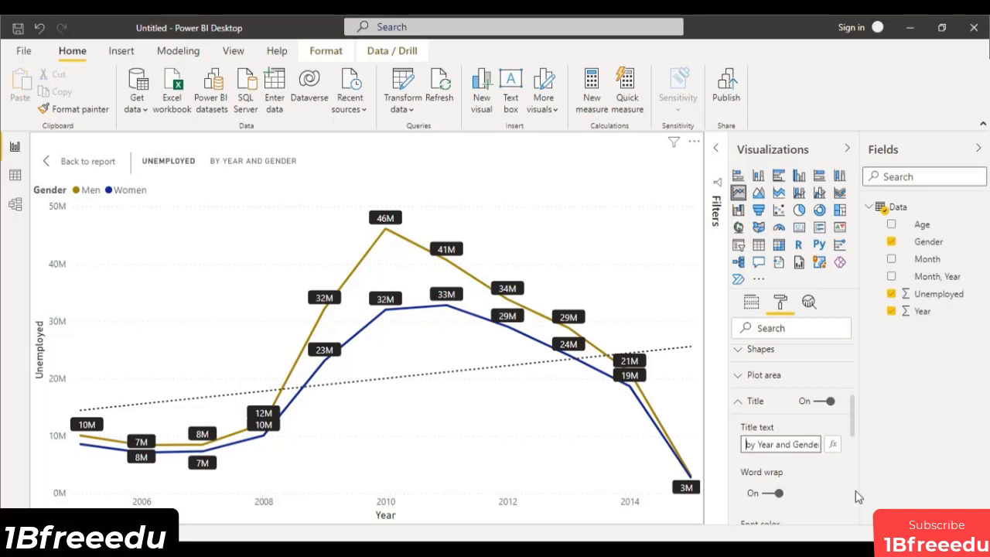
{"action": "type", "text": "Total"}
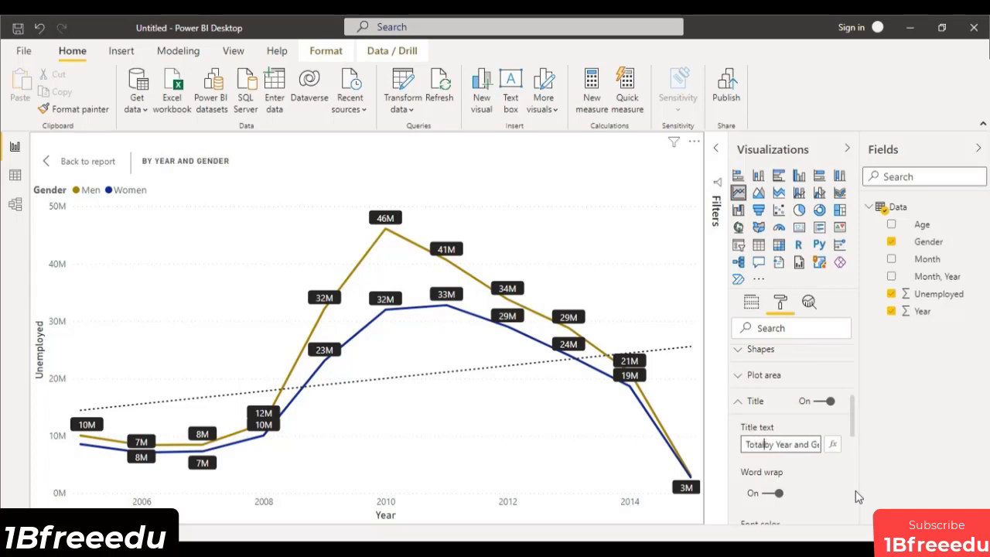
{"action": "type", "text": " Une"}
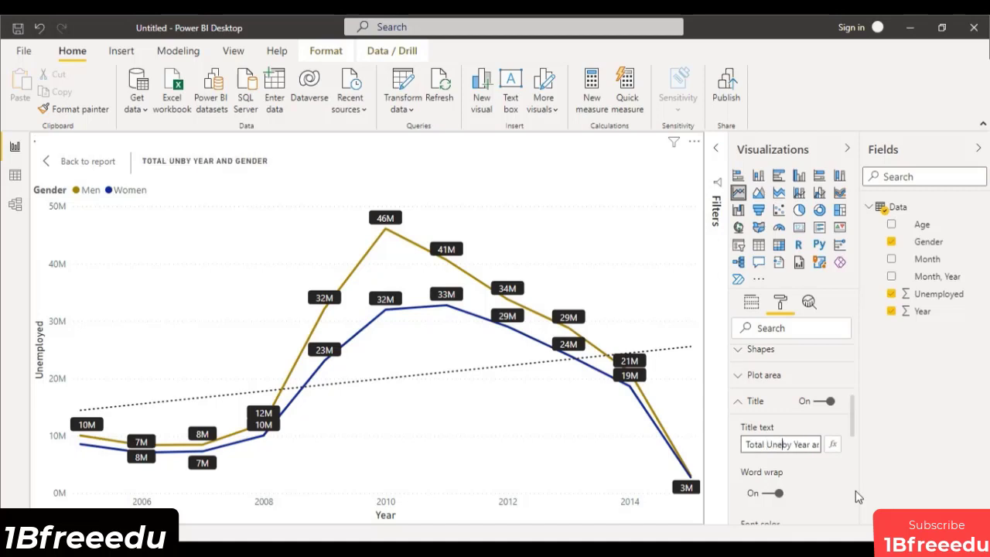
{"action": "type", "text": "mployed"}
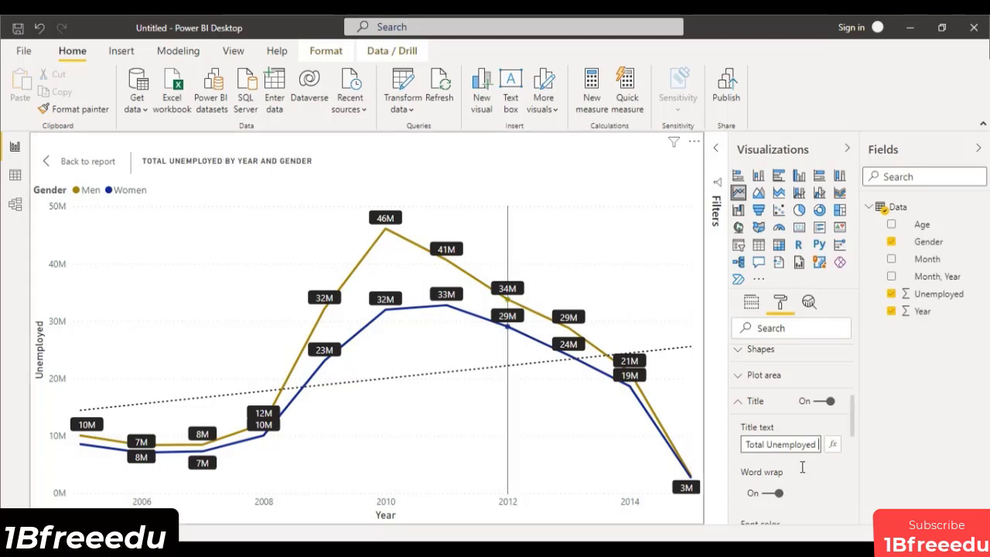
- Center the line chart's title and return to the full report page
{"action": "scroll", "coordinate": [802, 467], "scroll_direction": "down", "scroll_amount": 3}
{"action": "left_click", "coordinate": [766, 419]}
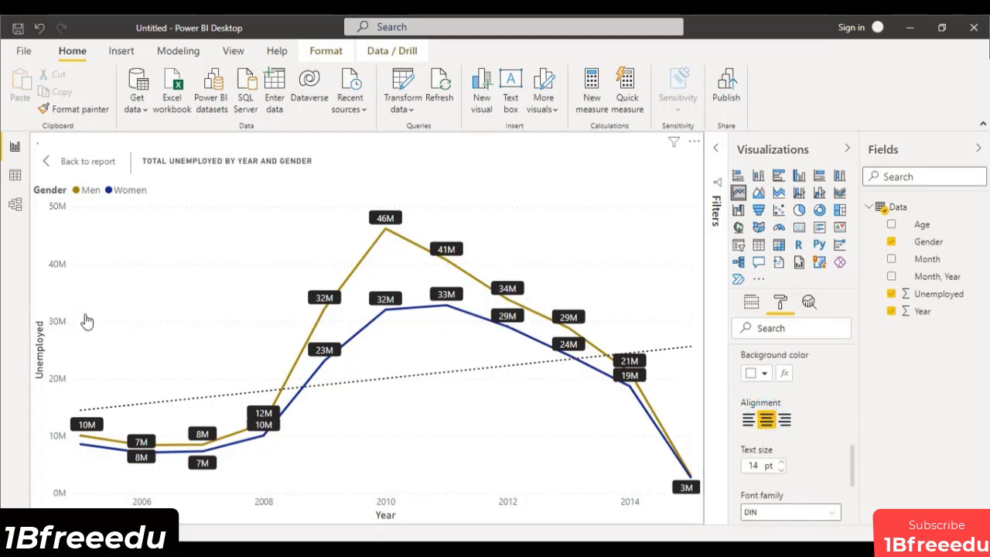
{"action": "left_click", "coordinate": [83, 164]}
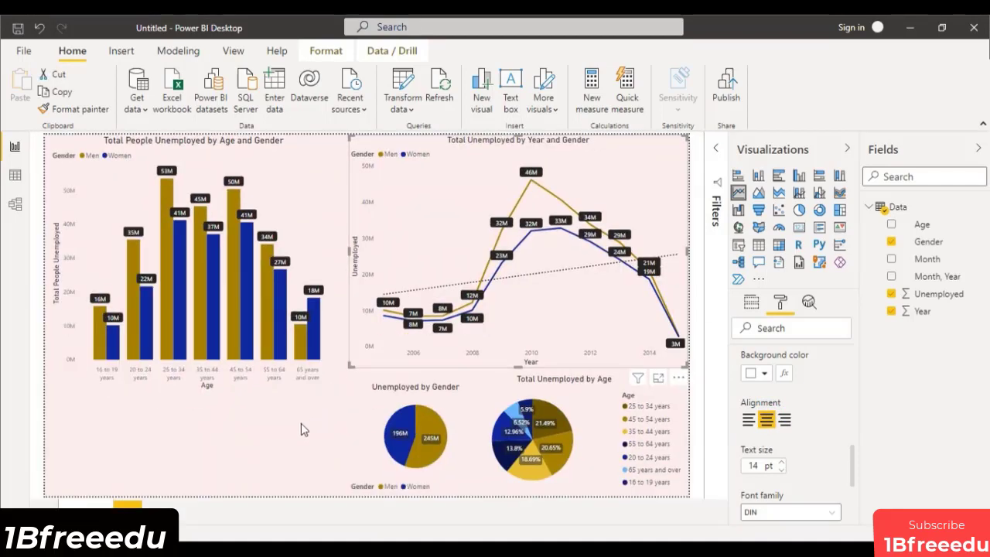
- Enlarge the Unemployed by Gender pie chart slightly by extending its upper-left corner outward
{"action": "left_click", "coordinate": [459, 408]}
{"action": "left_click", "coordinate": [374, 399]}
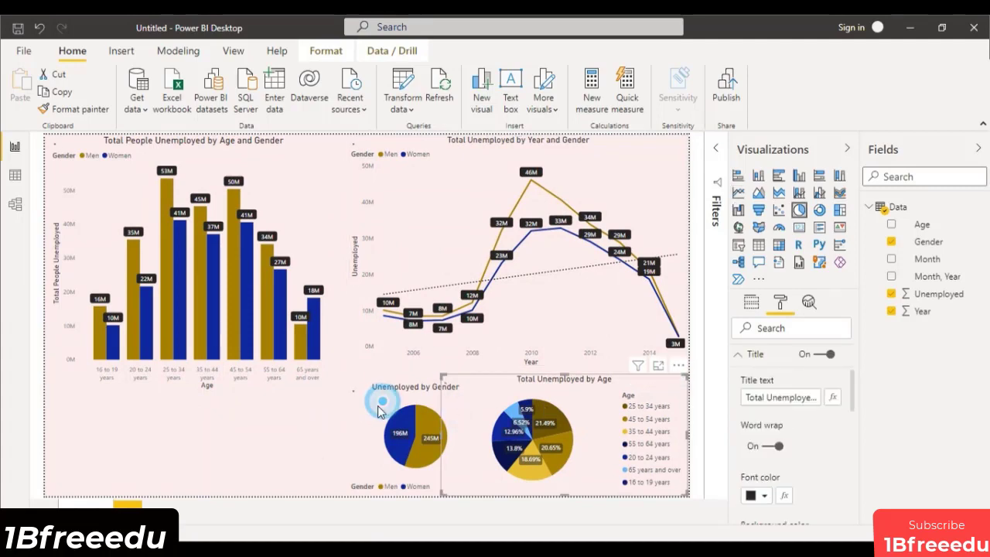
{"action": "left_click", "coordinate": [349, 400]}
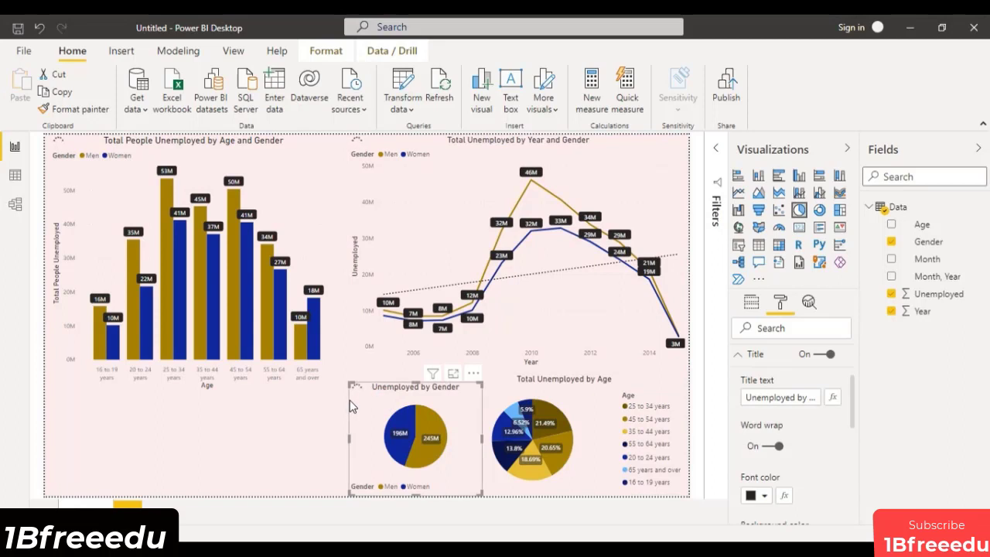
{"action": "left_click_drag", "start_coordinate": [351, 385], "coordinate": [335, 377]}
- Add a card visual in the empty area below the column chart and reduce its height by about half
{"action": "left_click", "coordinate": [270, 454]}
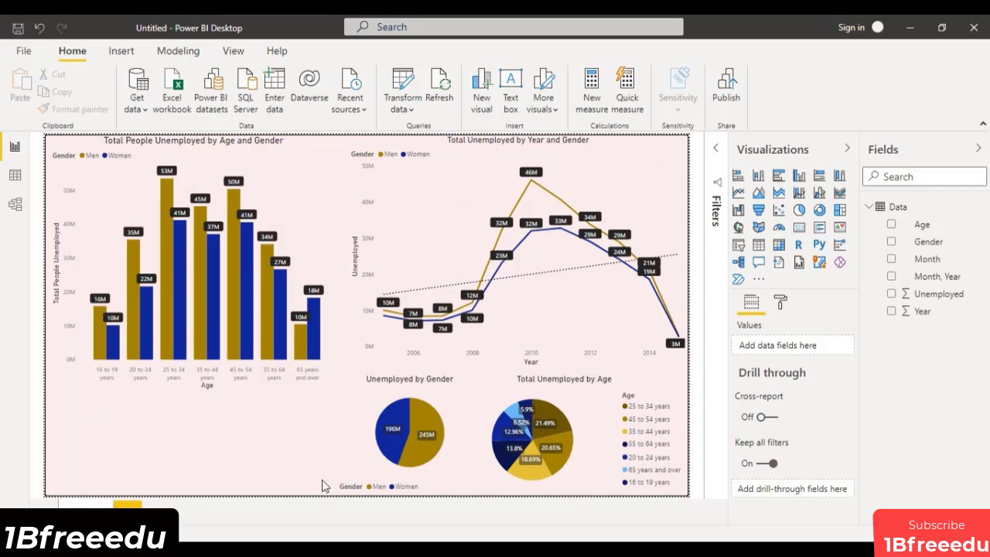
{"action": "left_click", "coordinate": [804, 231]}
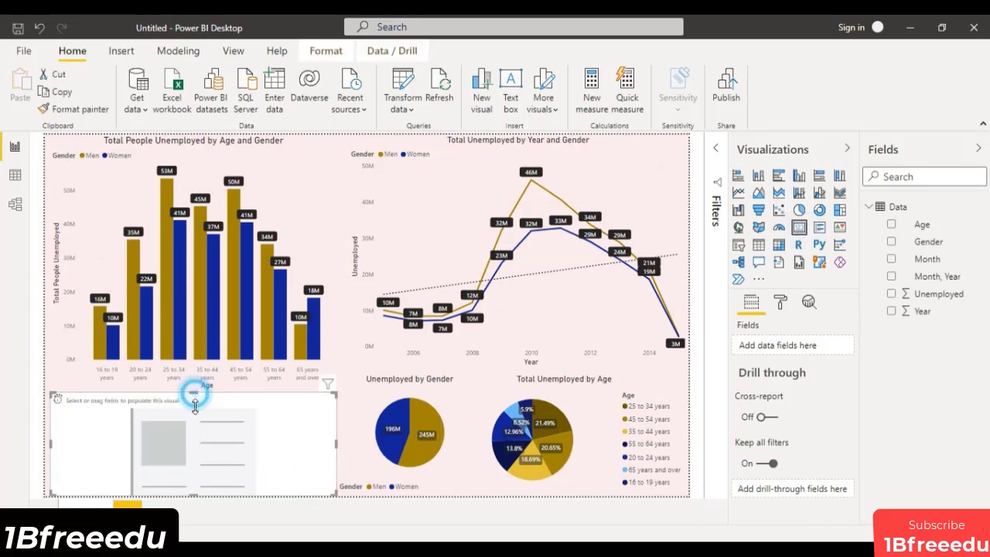
{"action": "left_click_drag", "start_coordinate": [195, 393], "coordinate": [197, 449]}
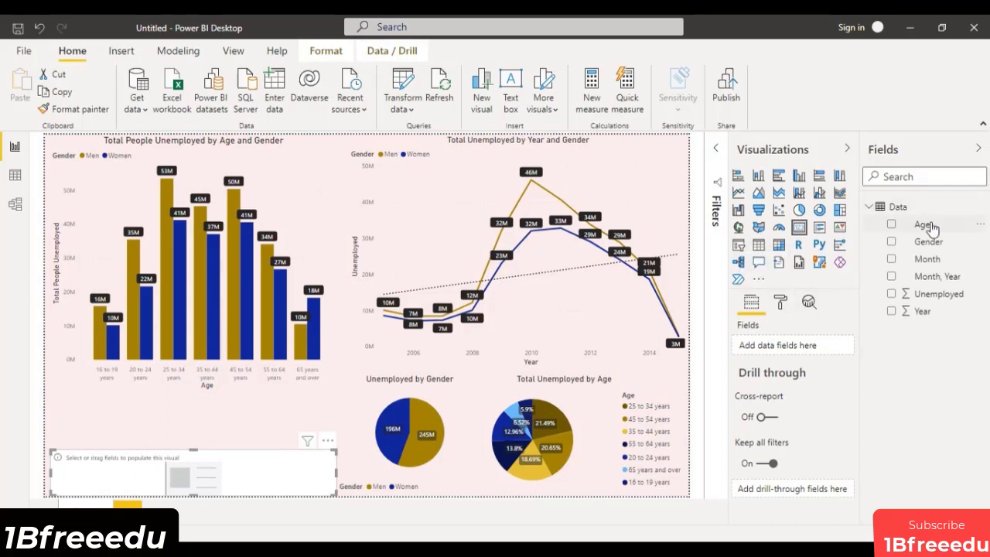
- Apply a Top N filter on Age to the card, showing the top 1 by Unemployed, and add Age as the card's field
{"action": "left_click", "coordinate": [717, 150]}
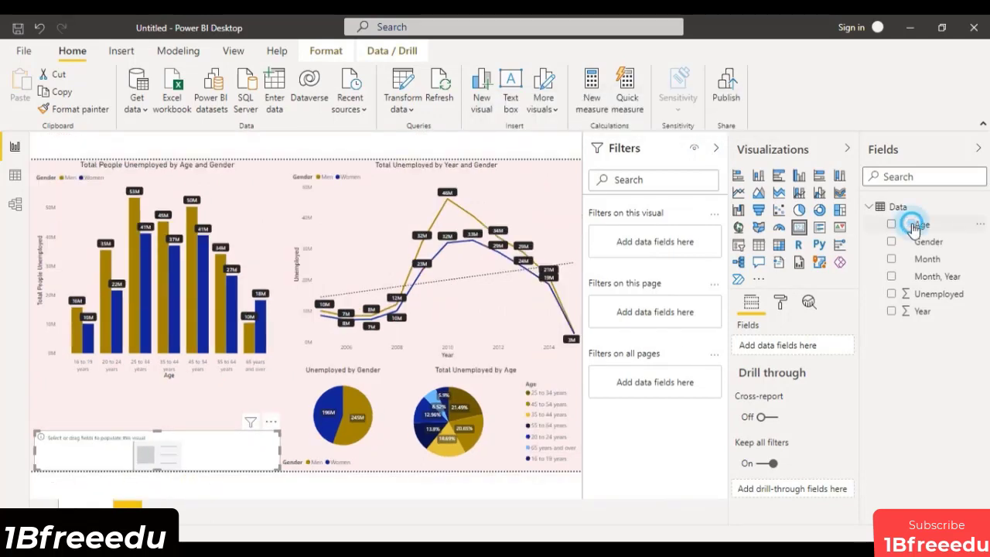
{"action": "left_click_drag", "start_coordinate": [908, 224], "coordinate": [650, 242]}
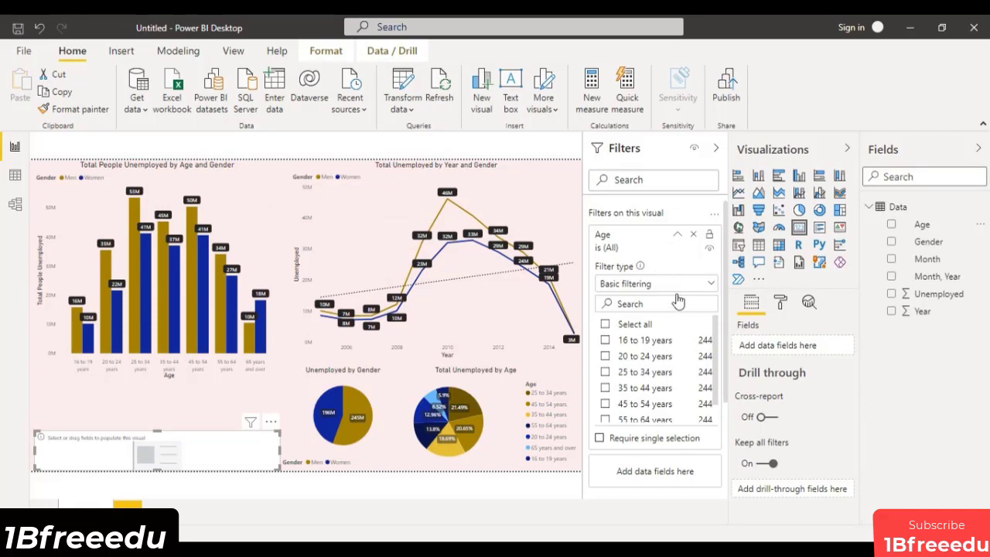
{"action": "left_click", "coordinate": [679, 288]}
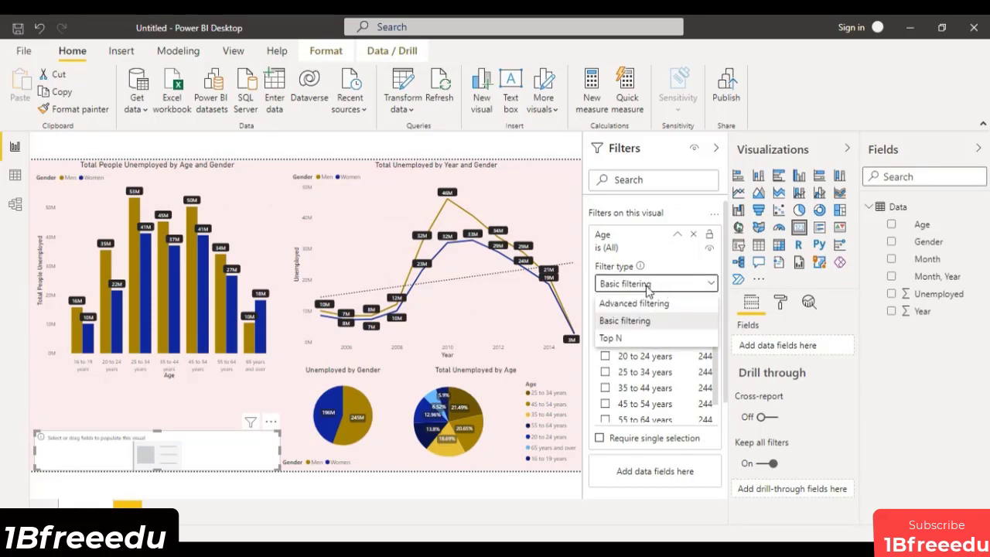
{"action": "left_click", "coordinate": [613, 340]}
{"action": "left_click", "coordinate": [611, 340]}
{"action": "left_click", "coordinate": [685, 320]}
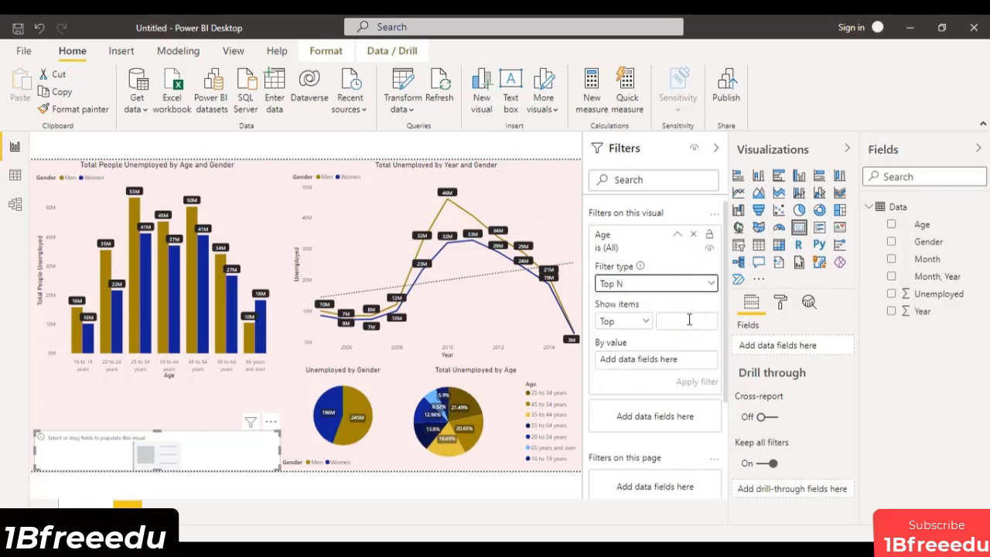
{"action": "left_click", "coordinate": [685, 321]}
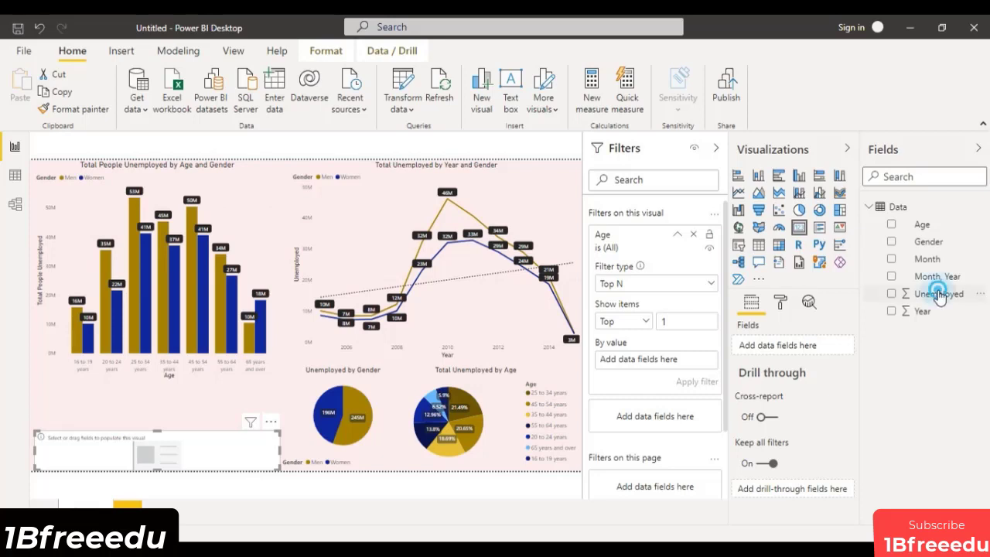
{"action": "left_click_drag", "start_coordinate": [936, 292], "coordinate": [670, 365]}
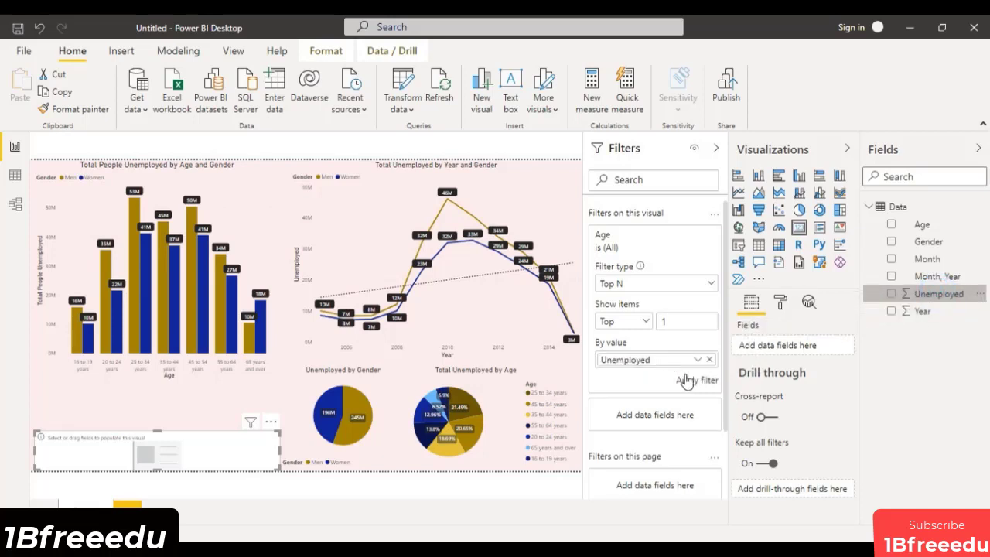
{"action": "left_click", "coordinate": [688, 381]}
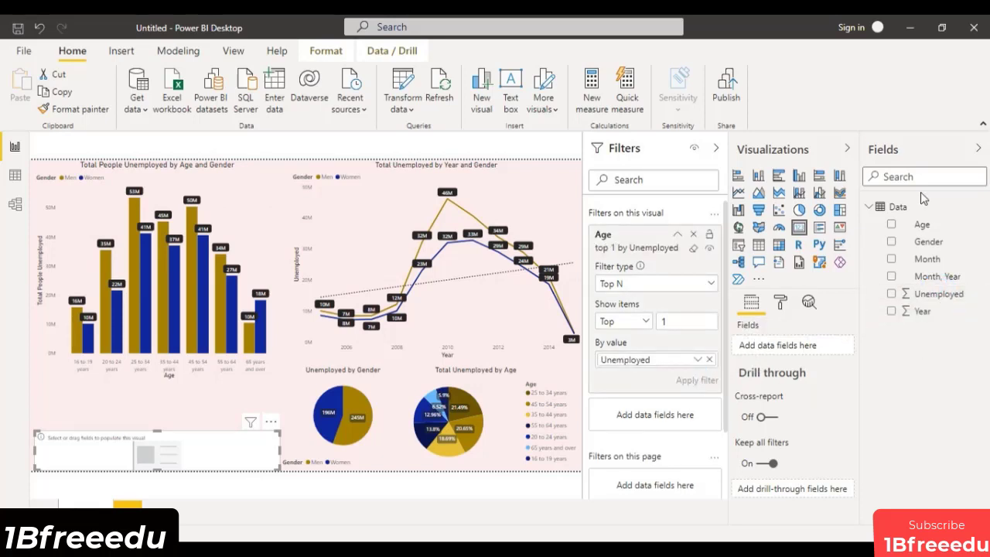
{"action": "left_click_drag", "start_coordinate": [924, 225], "coordinate": [802, 347]}
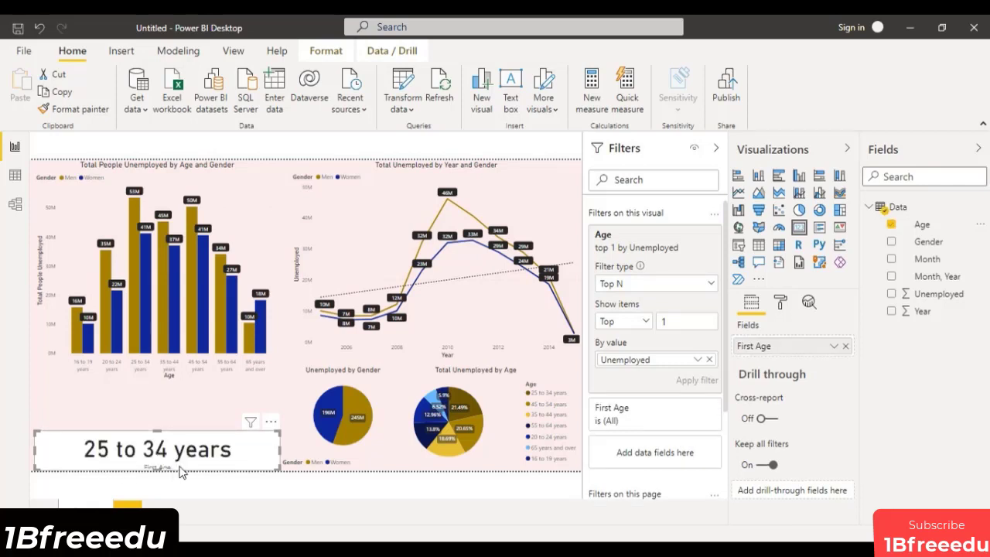
- Rename the card's Age field as "Most Unemployed" and make the card slightly taller so its label fits
{"action": "left_click", "coordinate": [766, 347]}
{"action": "double_click", "coordinate": [764, 344]}
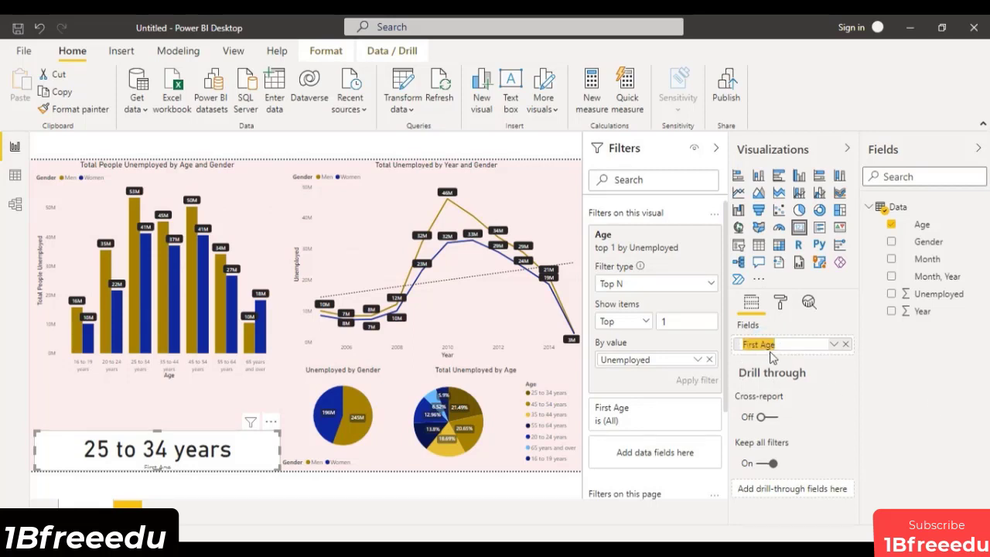
{"action": "type", "text": "Most Unemployed"}
{"action": "key", "text": "Return"}
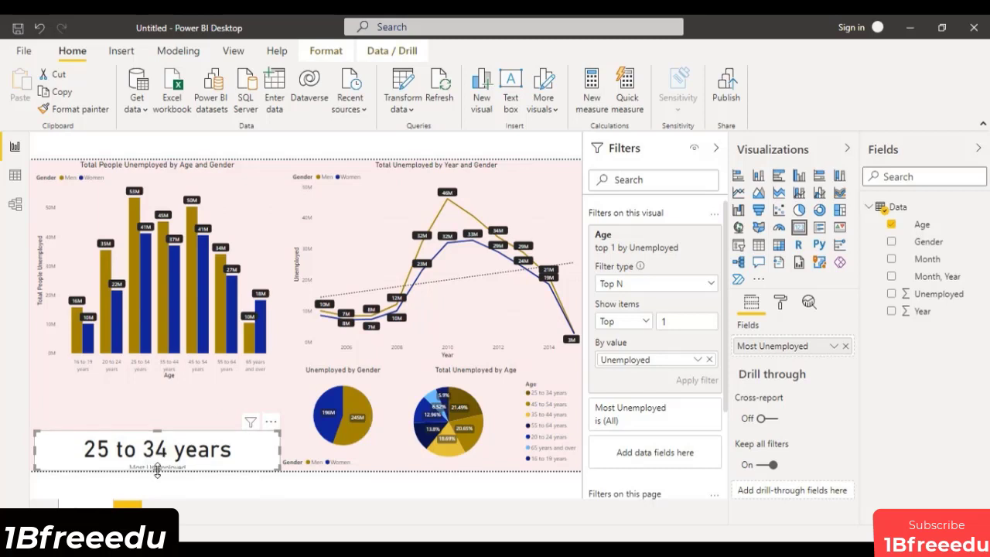
{"action": "left_click_drag", "start_coordinate": [157, 433], "coordinate": [162, 429]}
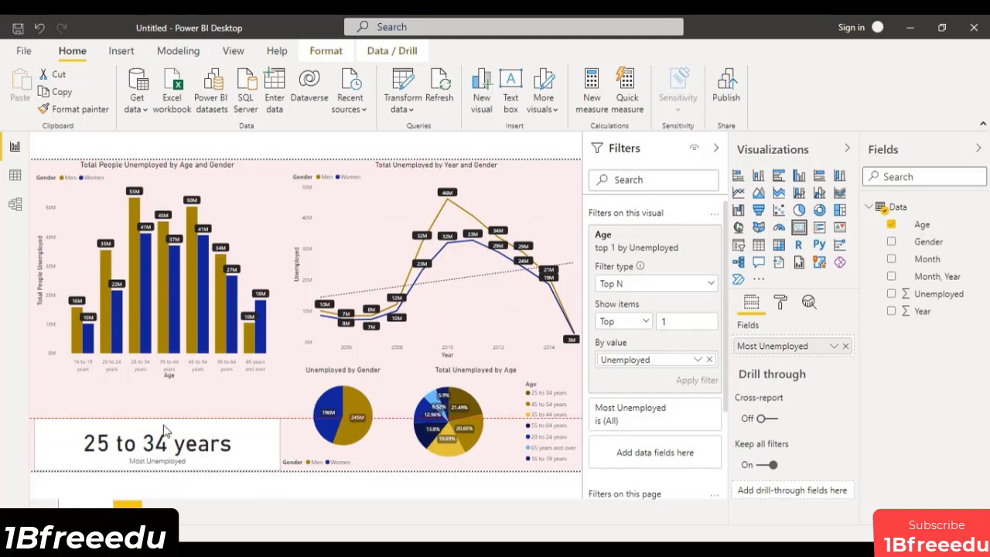
{"action": "left_click", "coordinate": [167, 437]}
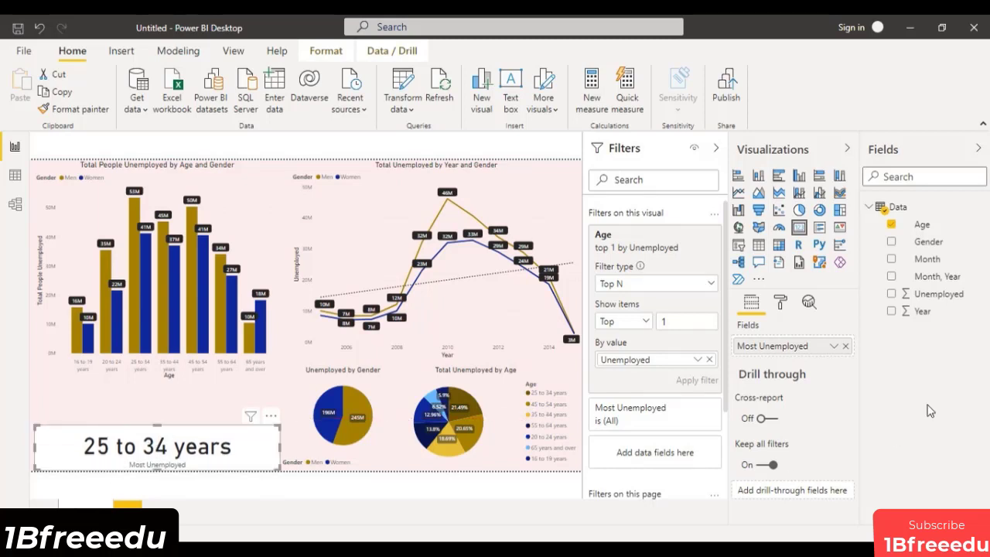
- Turn off the background of the Most Unemployed card
{"action": "left_click", "coordinate": [782, 301]}
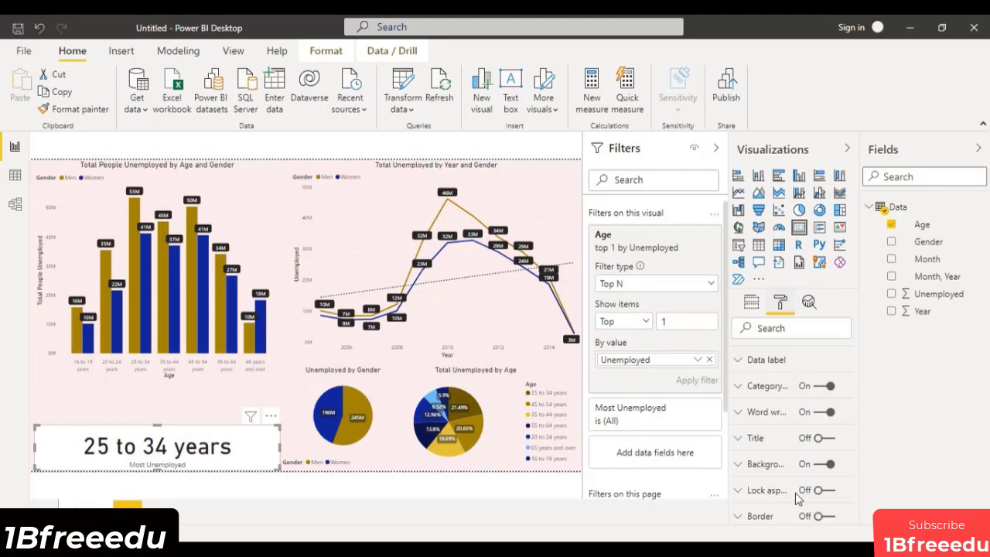
{"action": "scroll", "coordinate": [824, 464], "scroll_direction": "up", "scroll_amount": 1}
{"action": "left_click", "coordinate": [833, 462]}
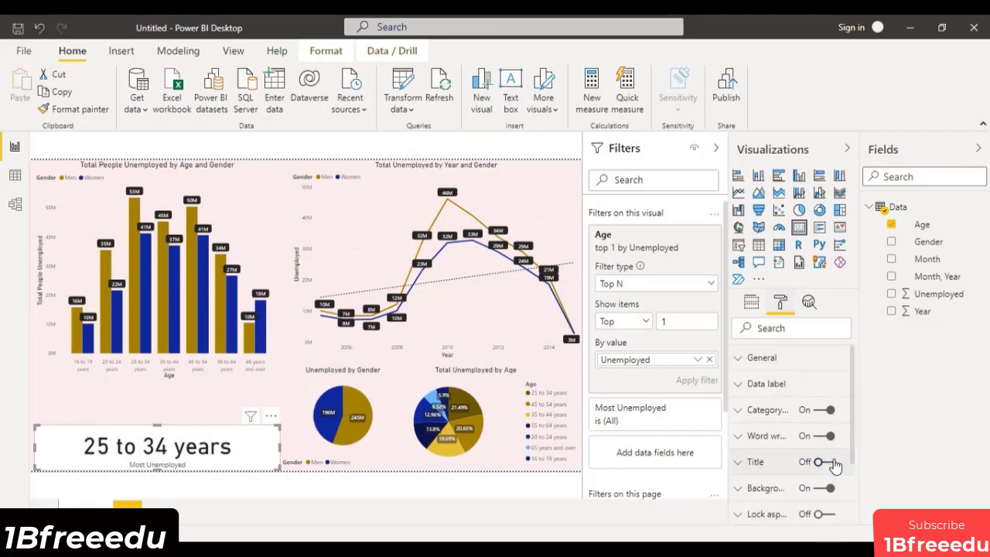
{"action": "left_click", "coordinate": [226, 399]}
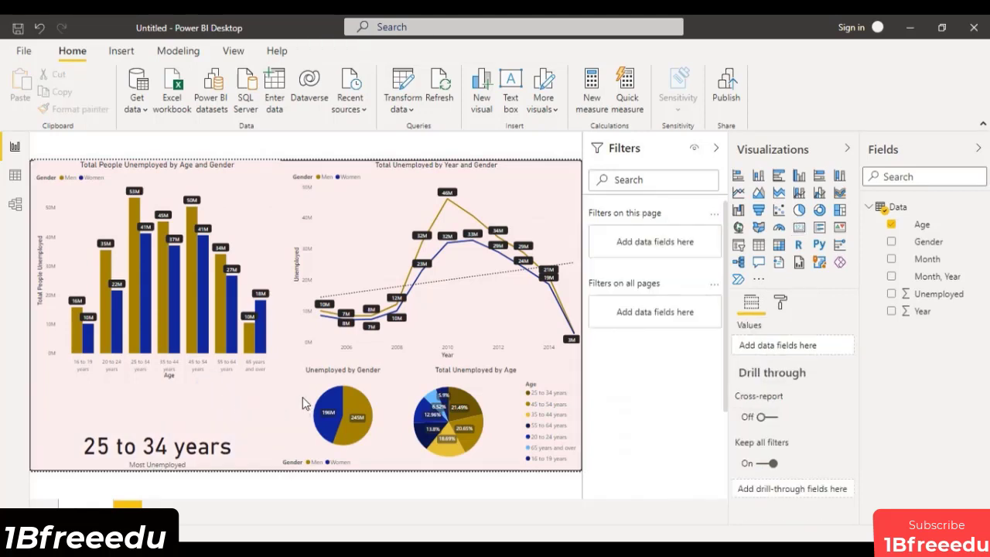
- Duplicate the Most Unemployed card on the same page
{"action": "left_click", "coordinate": [217, 443]}
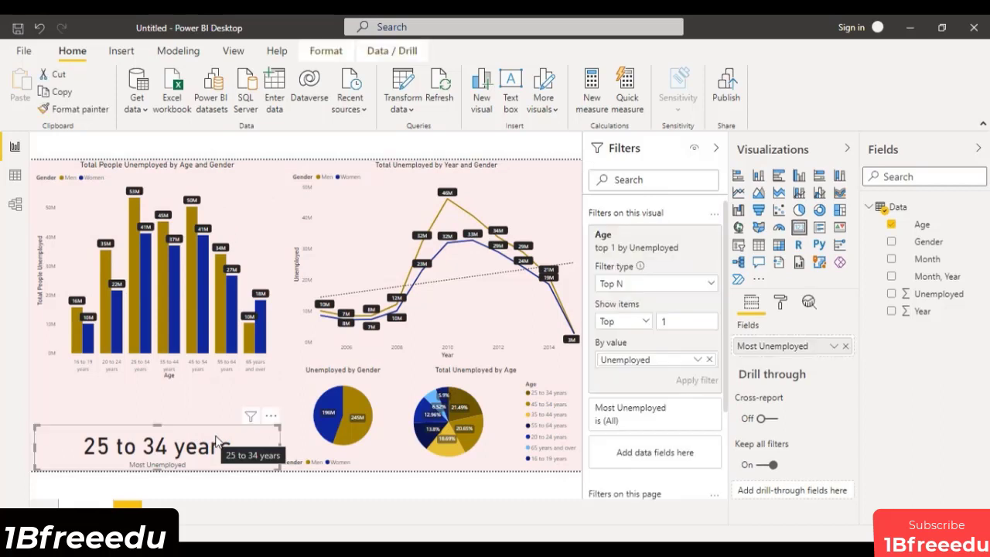
{"action": "left_click", "coordinate": [217, 438]}
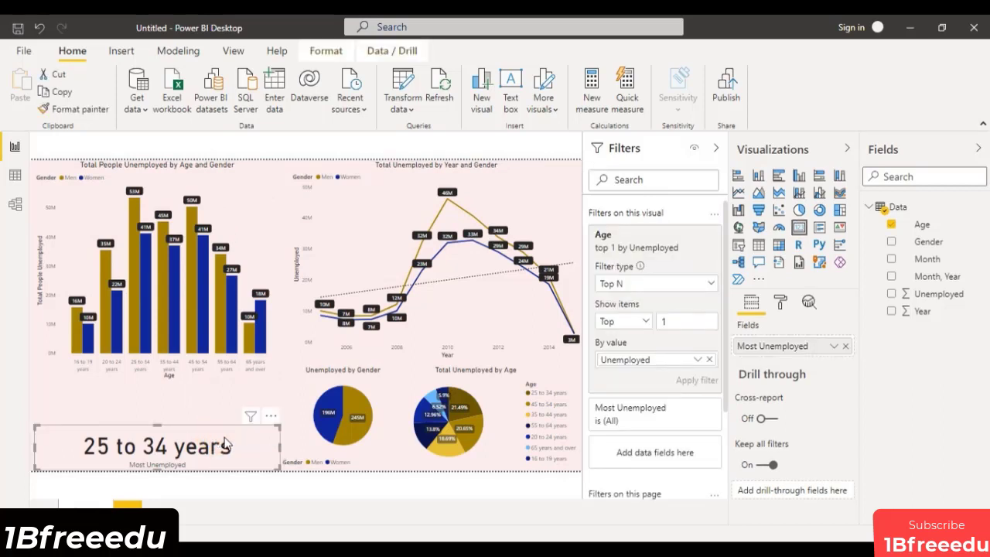
{"action": "right_click", "coordinate": [225, 444]}
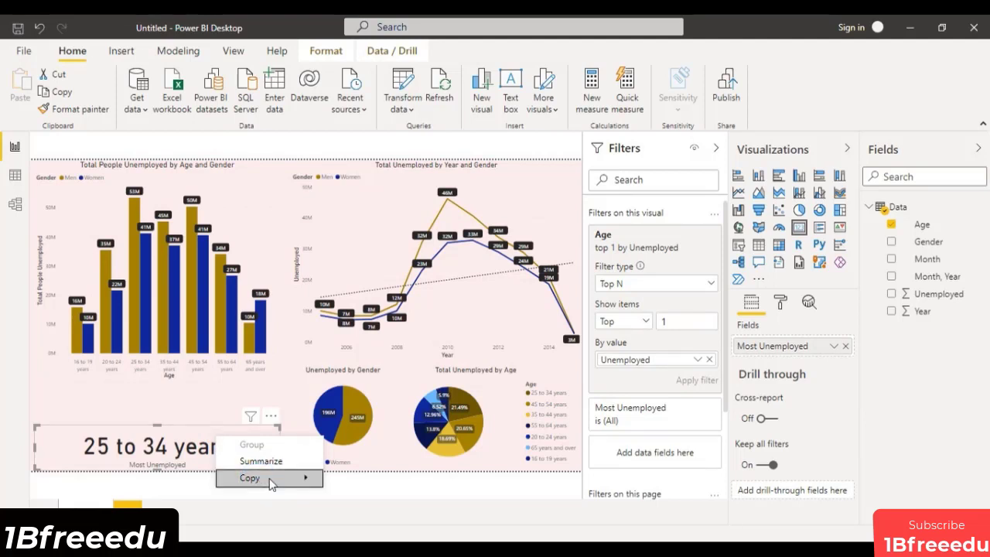
{"action": "left_click", "coordinate": [265, 478]}
{"action": "left_click", "coordinate": [333, 486]}
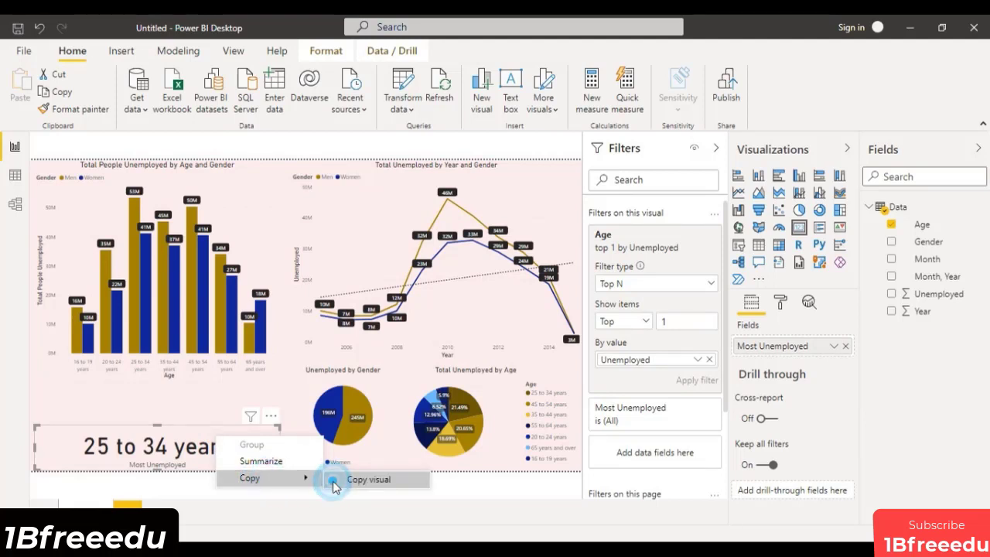
{"action": "left_click", "coordinate": [212, 398]}
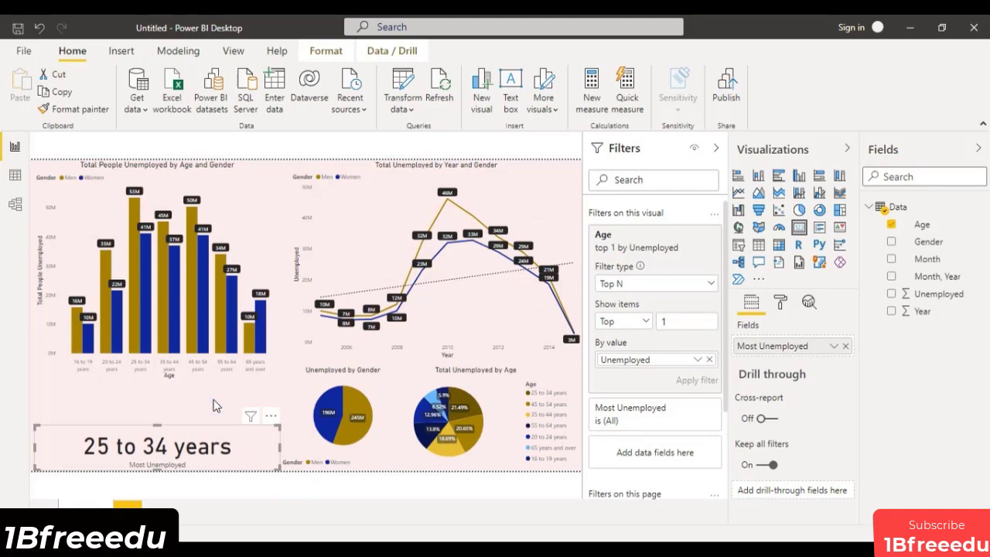
{"action": "left_click", "coordinate": [216, 405]}
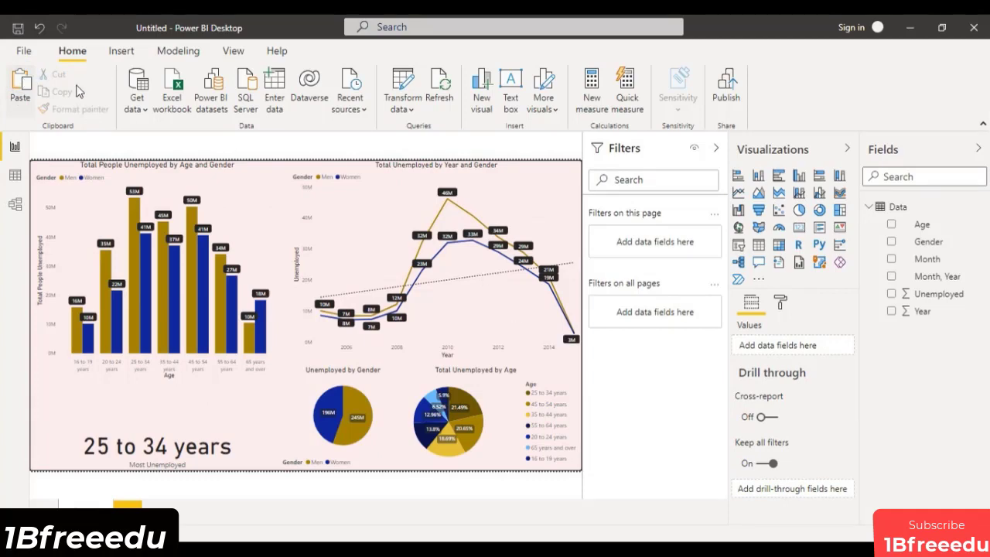
{"action": "left_click", "coordinate": [17, 91]}
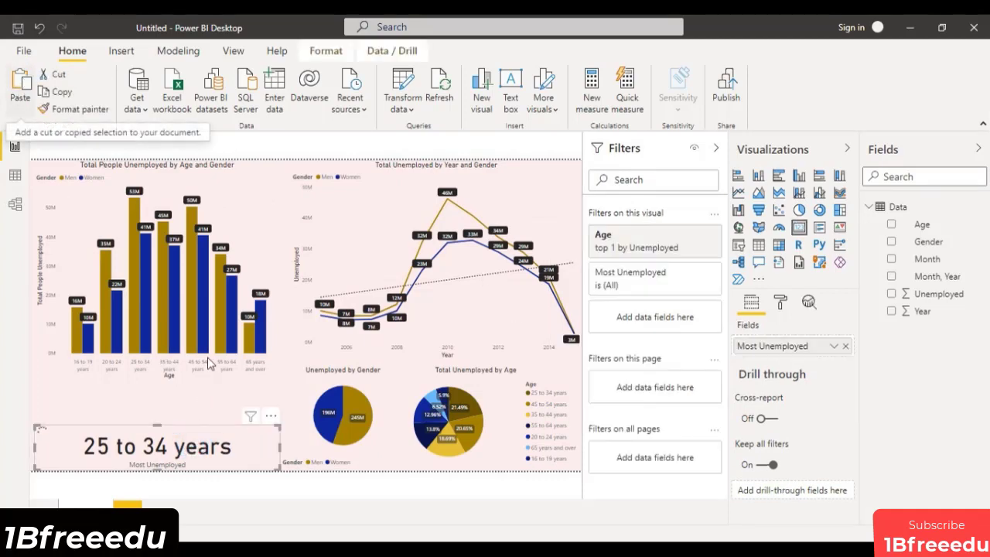
- Place the copied card directly above the original at a little over a third of its width, and remove its Most Unemployed field
{"action": "mouse_move", "coordinate": [187, 412]}
{"action": "left_mouse_down"}
{"action": "mouse_move", "coordinate": [188, 388]}
{"action": "mouse_move", "coordinate": [188, 408]}
{"action": "left_mouse_up"}
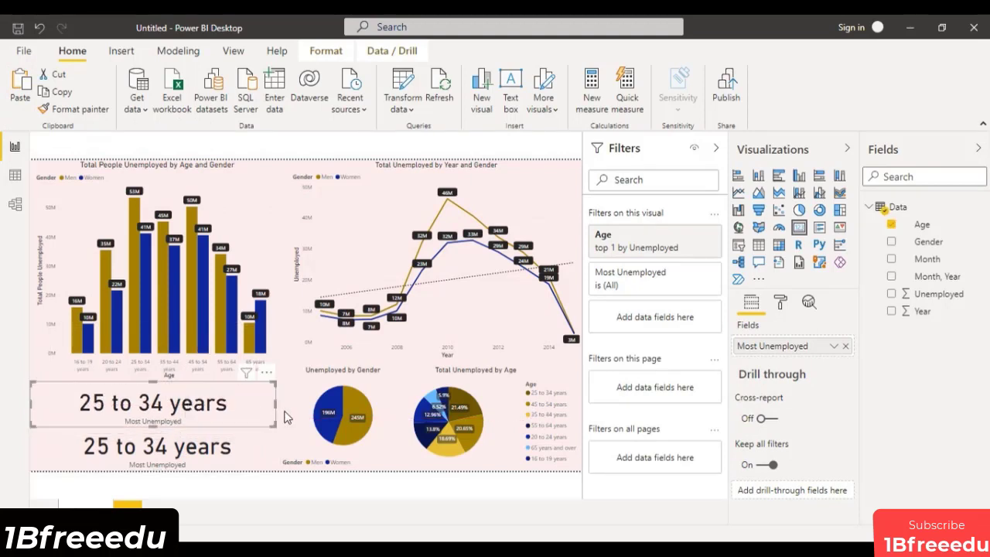
{"action": "left_click_drag", "start_coordinate": [276, 405], "coordinate": [124, 411]}
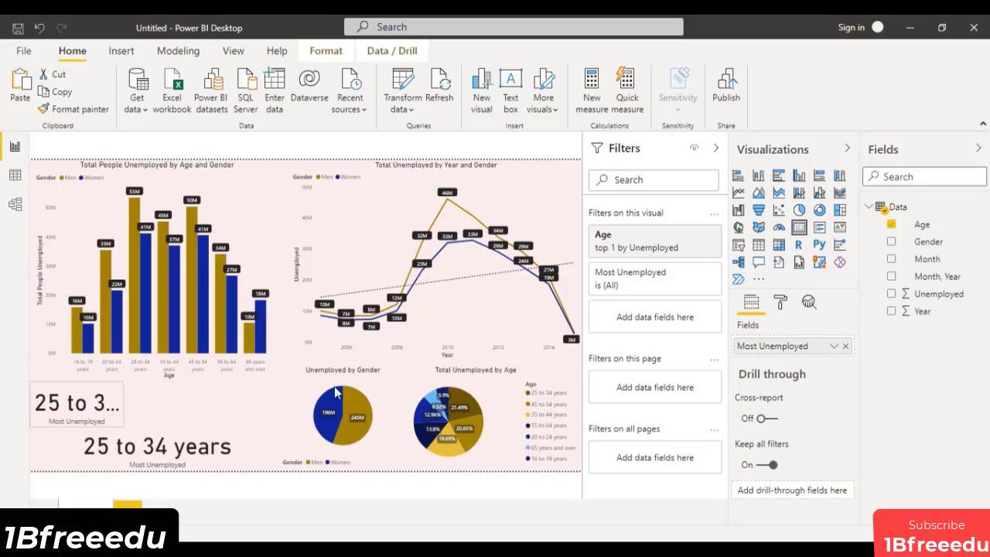
{"action": "left_click", "coordinate": [843, 346]}
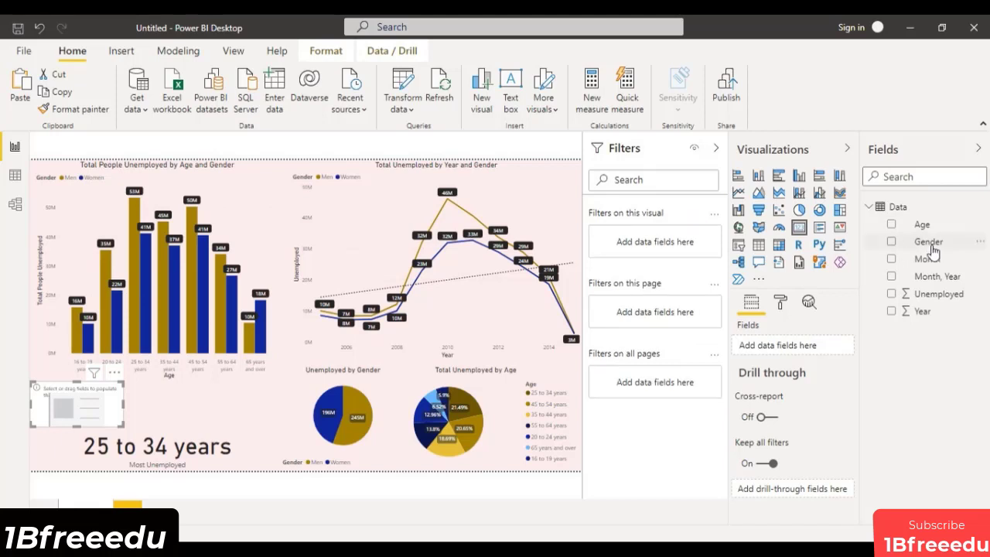
- Apply a Top N filter on Gender to the emptied card, showing the top 1 by Unemployed
{"action": "left_click_drag", "start_coordinate": [934, 250], "coordinate": [650, 249]}
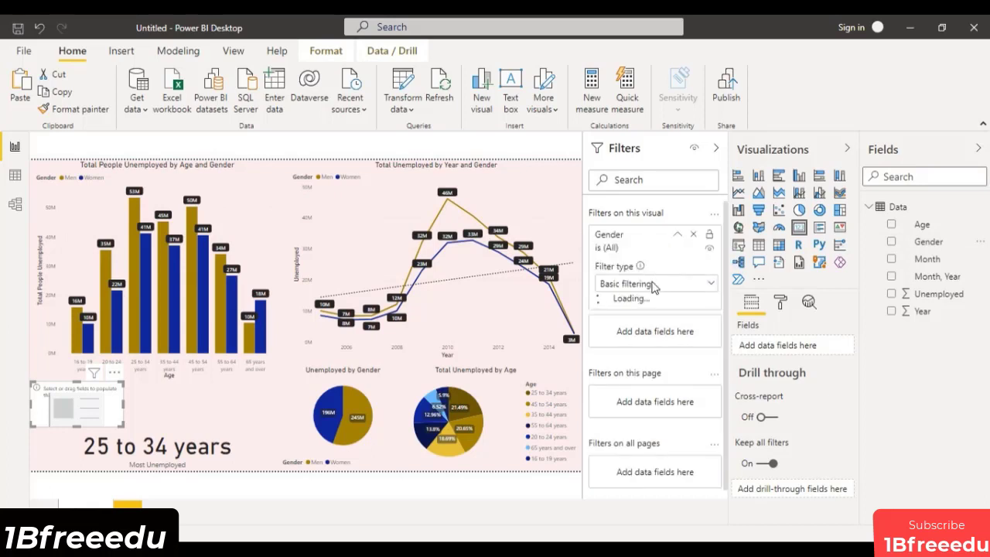
{"action": "left_click", "coordinate": [657, 283]}
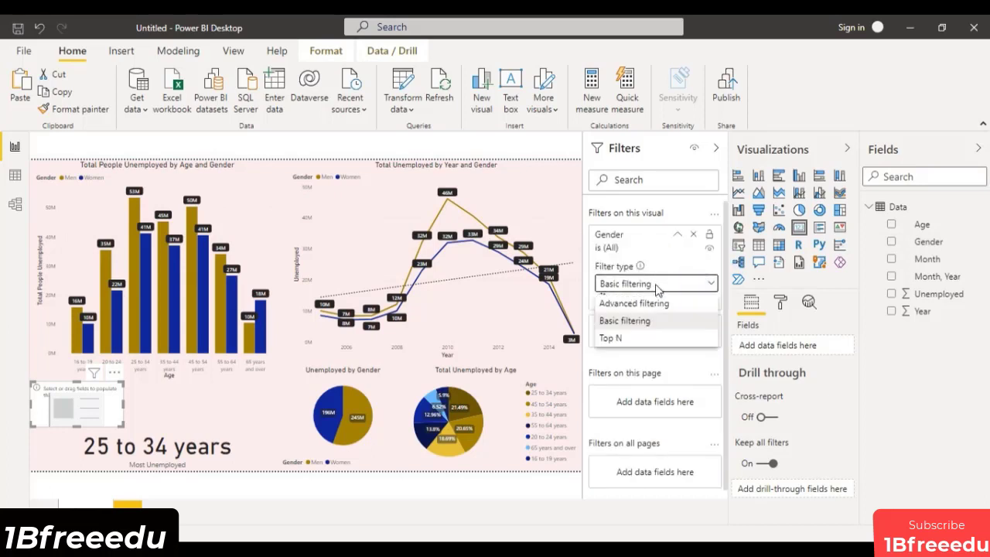
{"action": "left_click", "coordinate": [612, 339]}
{"action": "left_click", "coordinate": [670, 321]}
{"action": "left_click", "coordinate": [674, 322]}
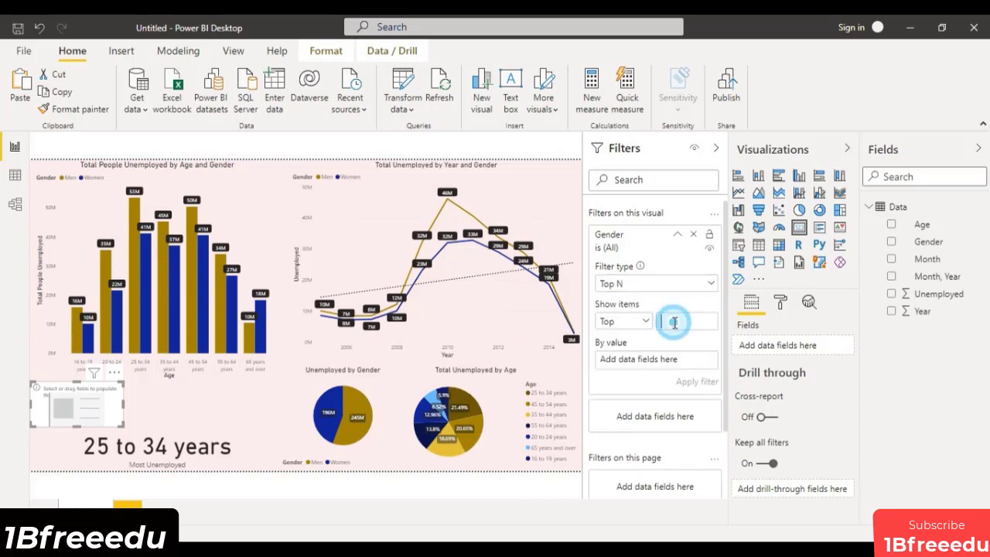
{"action": "type", "text": "1"}
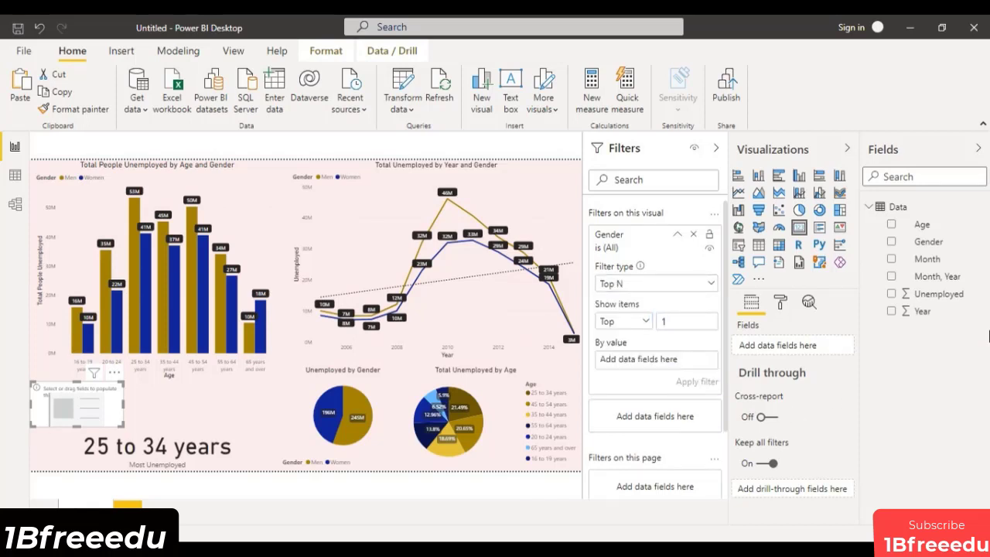
{"action": "left_click_drag", "start_coordinate": [937, 294], "coordinate": [674, 366]}
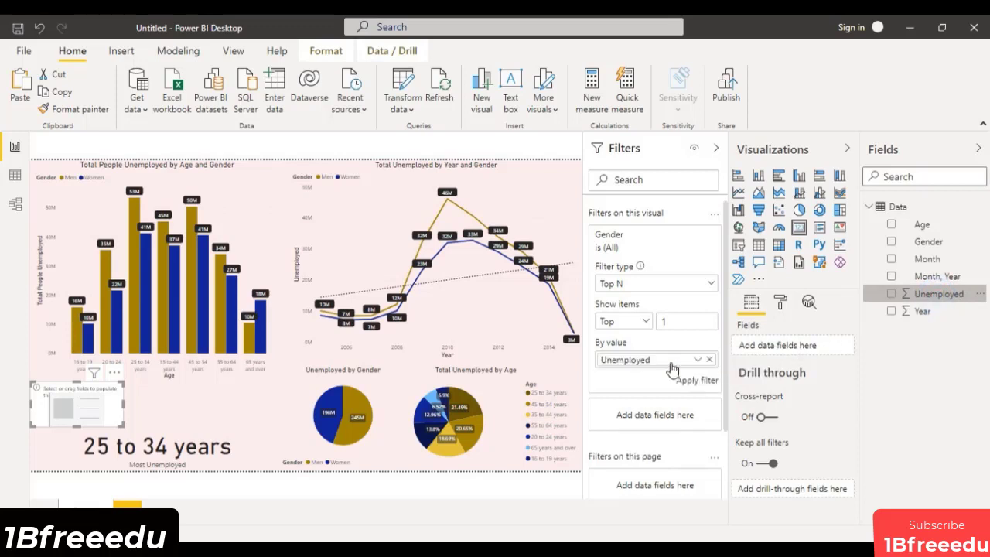
{"action": "left_click", "coordinate": [698, 381]}
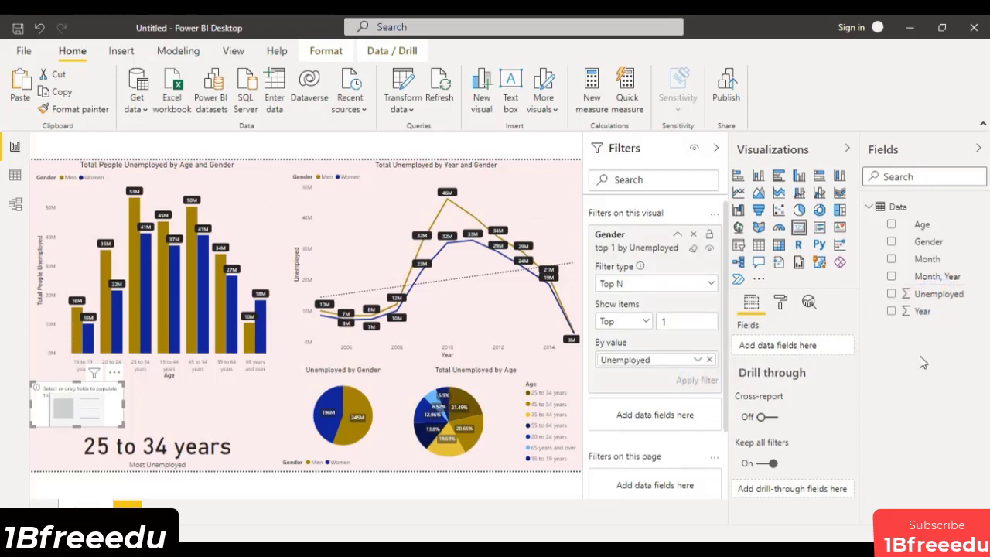
- Add Gender as the narrow card's field and try to rename it as "Most Unemployed Gender"
{"action": "left_click_drag", "start_coordinate": [928, 242], "coordinate": [795, 348]}
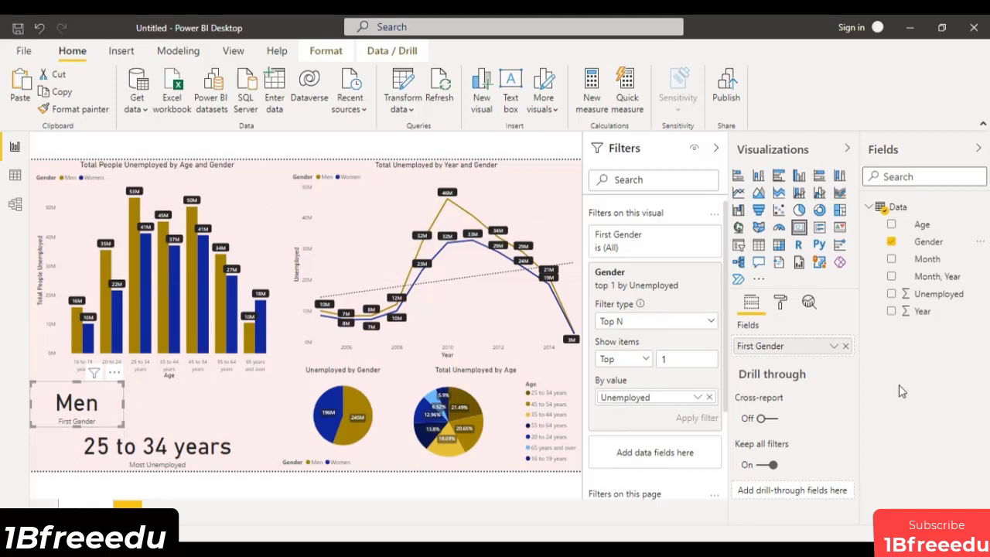
{"action": "left_click", "coordinate": [790, 347]}
{"action": "double_click", "coordinate": [790, 347]}
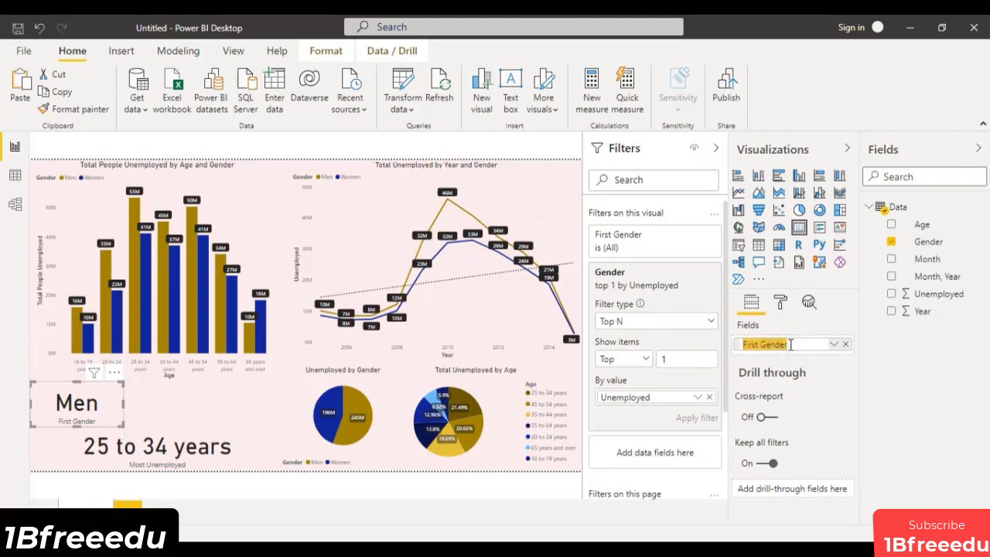
{"action": "type", "text": "Mo"}
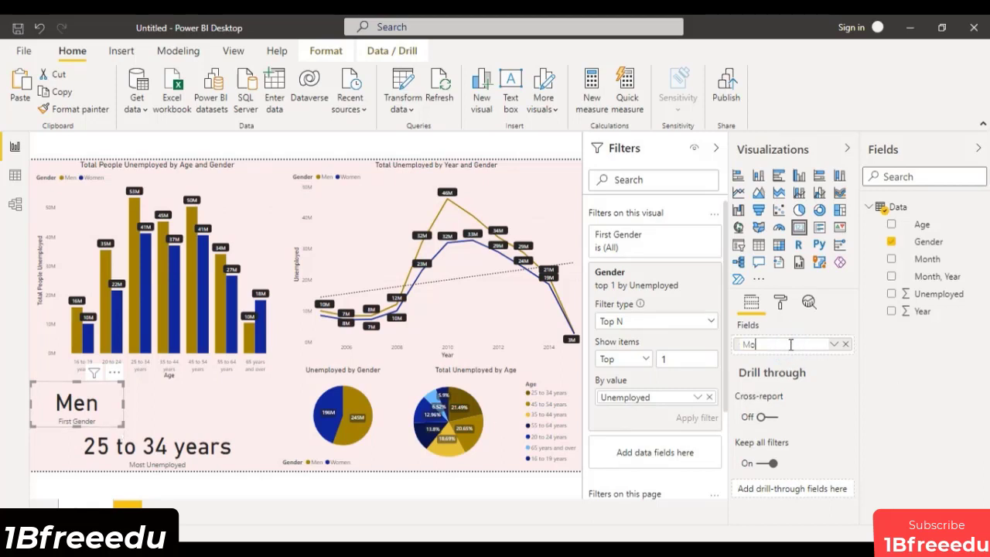
{"action": "type", "text": "st Unemploy"}
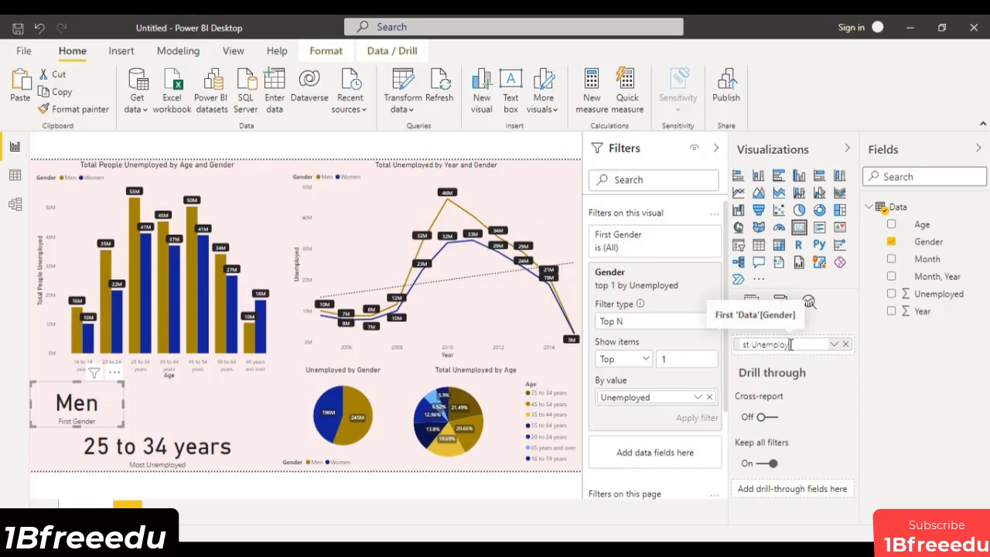
{"action": "type", "text": "ed Gender"}
{"action": "key", "text": "Return"}
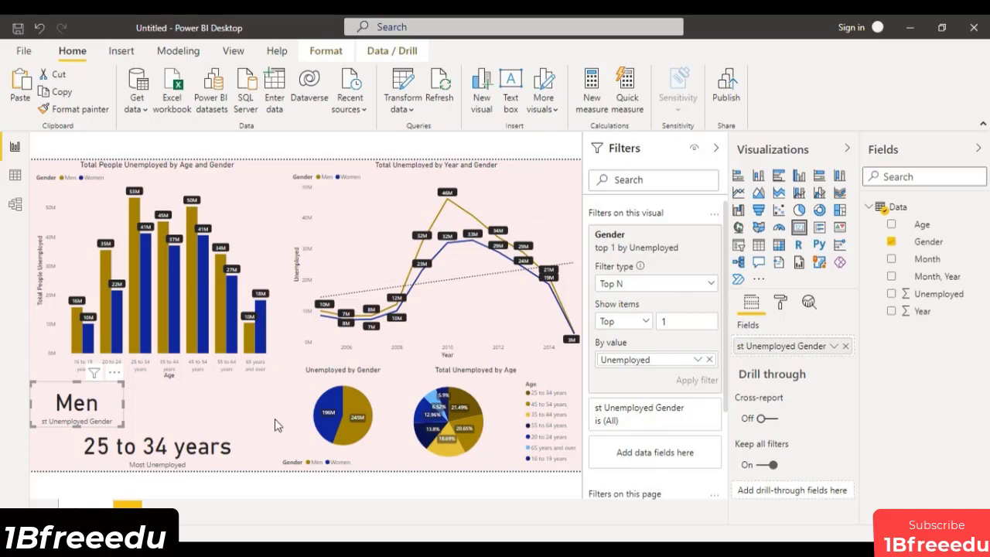
- Widen the gender card so its label fits and correct its field name to "Most Unemployed Gender"
{"action": "left_click_drag", "start_coordinate": [123, 413], "coordinate": [159, 416]}
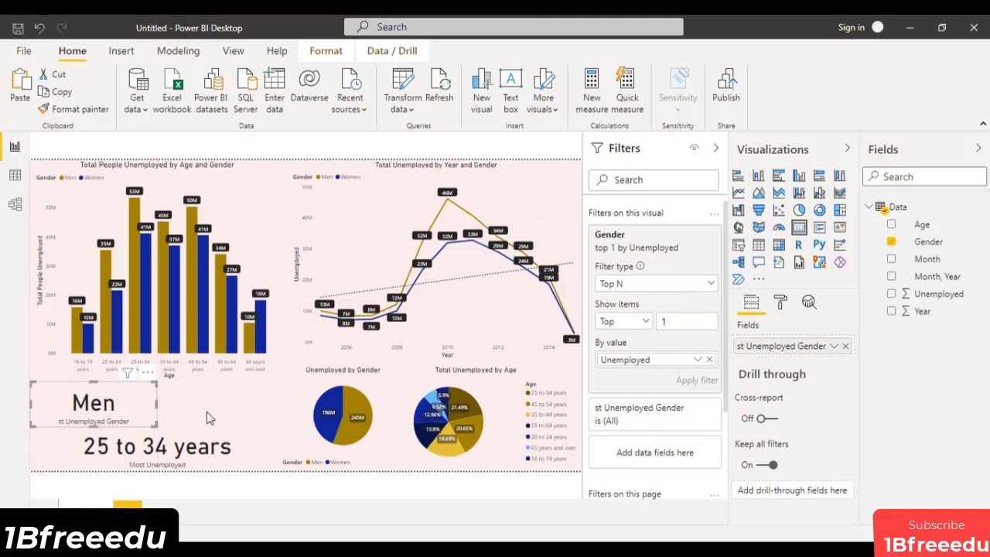
{"action": "double_click", "coordinate": [740, 345]}
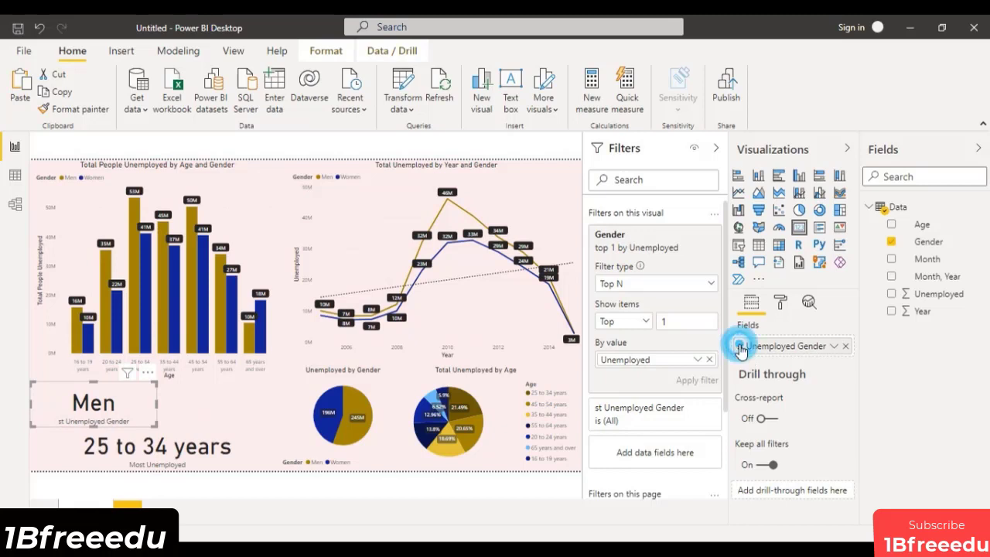
{"action": "left_click", "coordinate": [742, 345]}
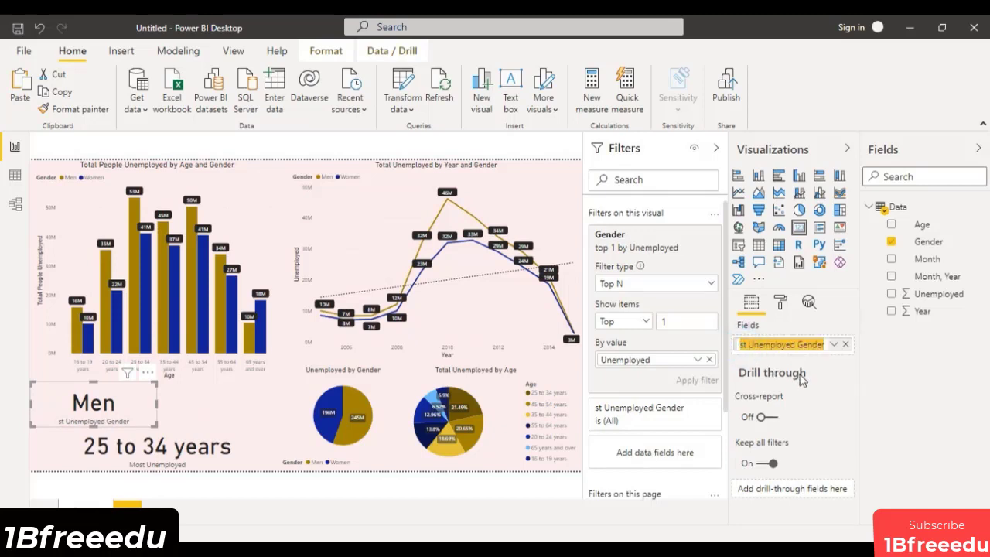
{"action": "left_click", "coordinate": [739, 345]}
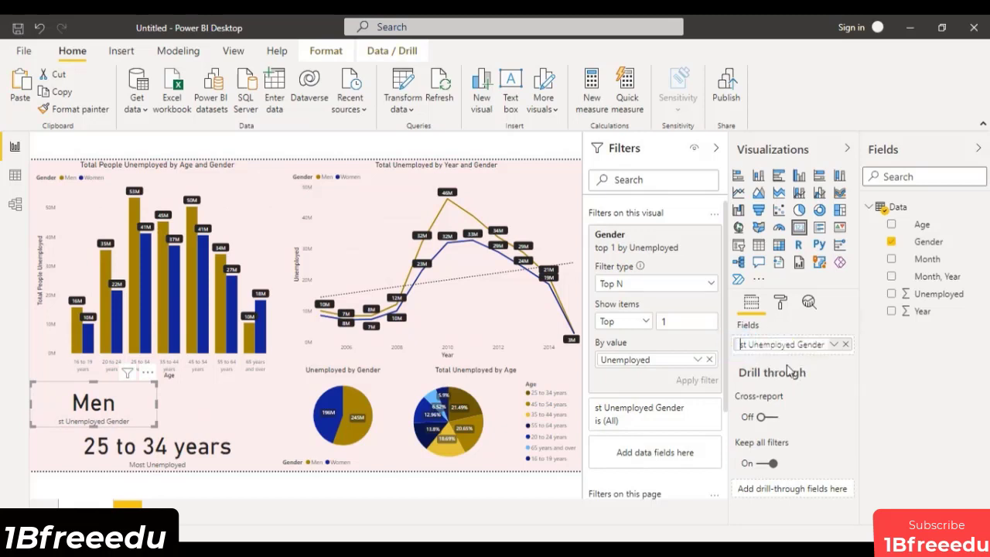
{"action": "mouse_move", "coordinate": [788, 372]}
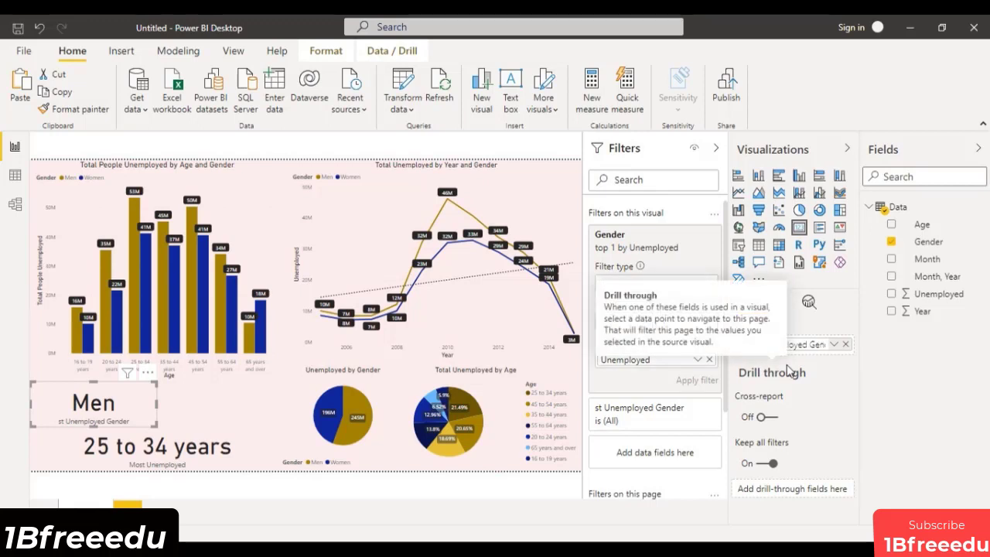
{"action": "type", "text": "Mo"}
{"action": "key", "text": "Return"}
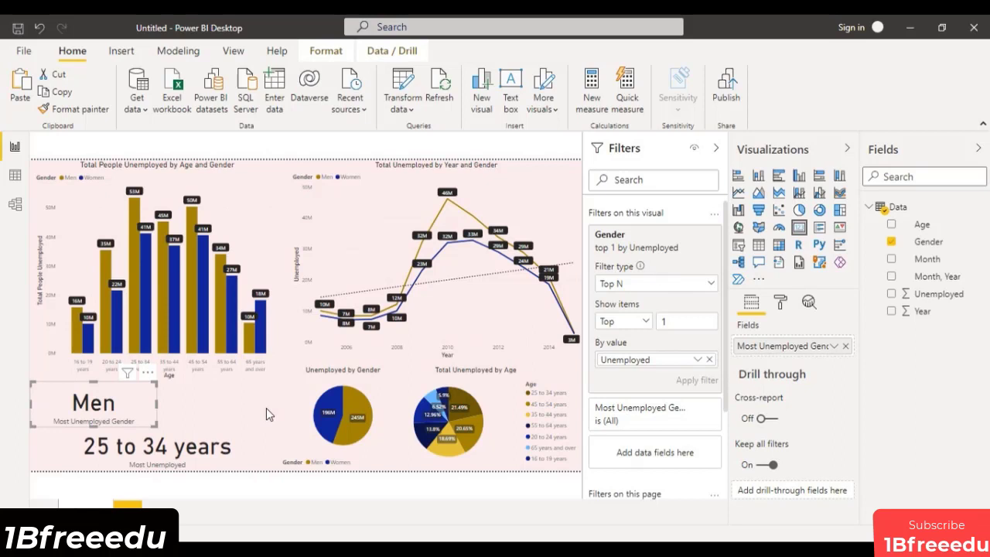
- Collapse the filter and field list areas to give the report page more room
{"action": "left_click", "coordinate": [266, 410]}
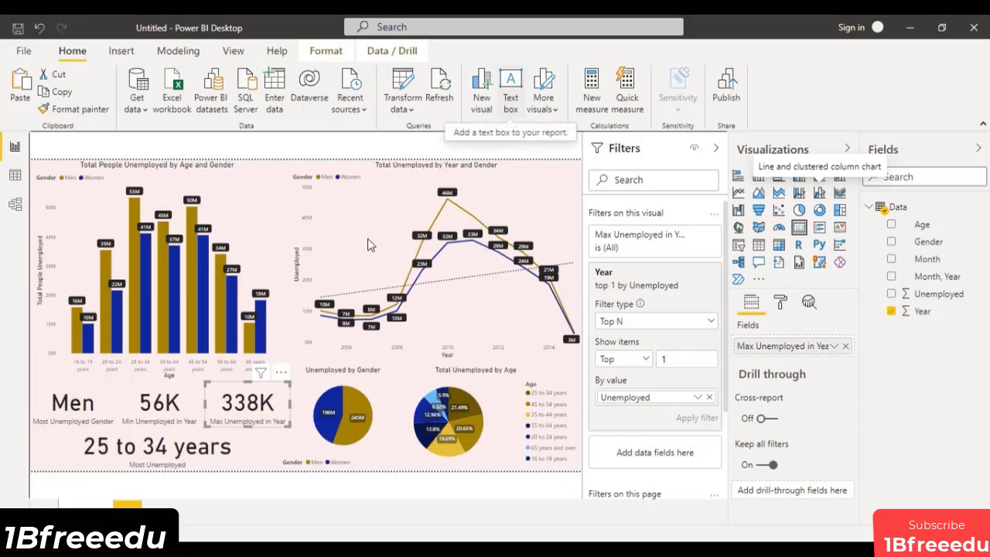
{"action": "left_click", "coordinate": [715, 148]}
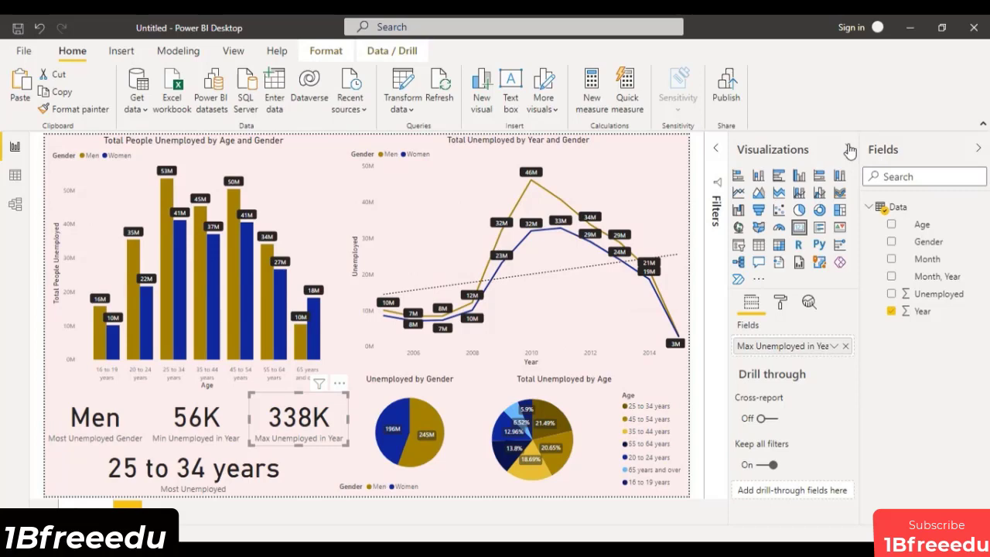
{"action": "left_click", "coordinate": [980, 149]}
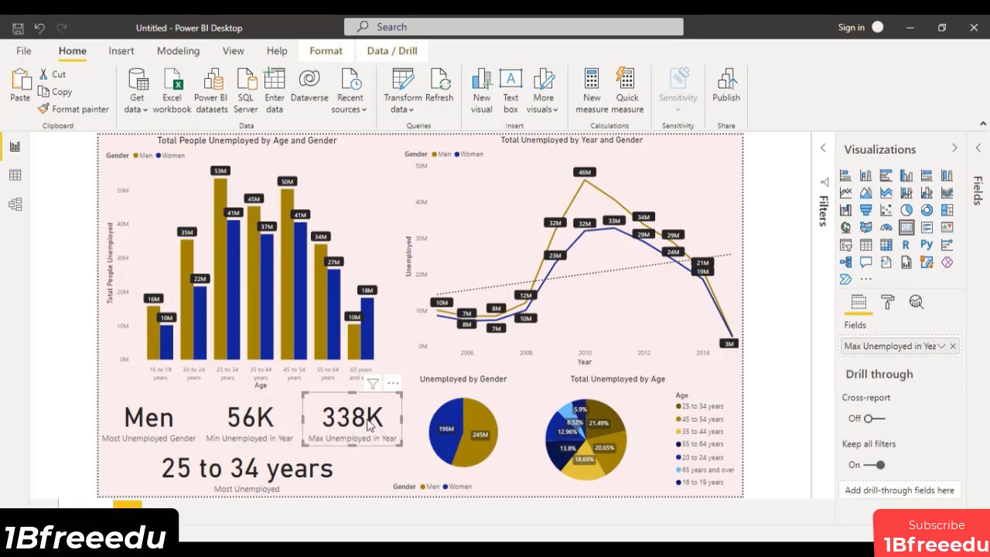
- Change the aggregation of the "Max Unemployed in Year" card's field from a sum to Minimum
{"action": "left_click", "coordinate": [823, 152]}
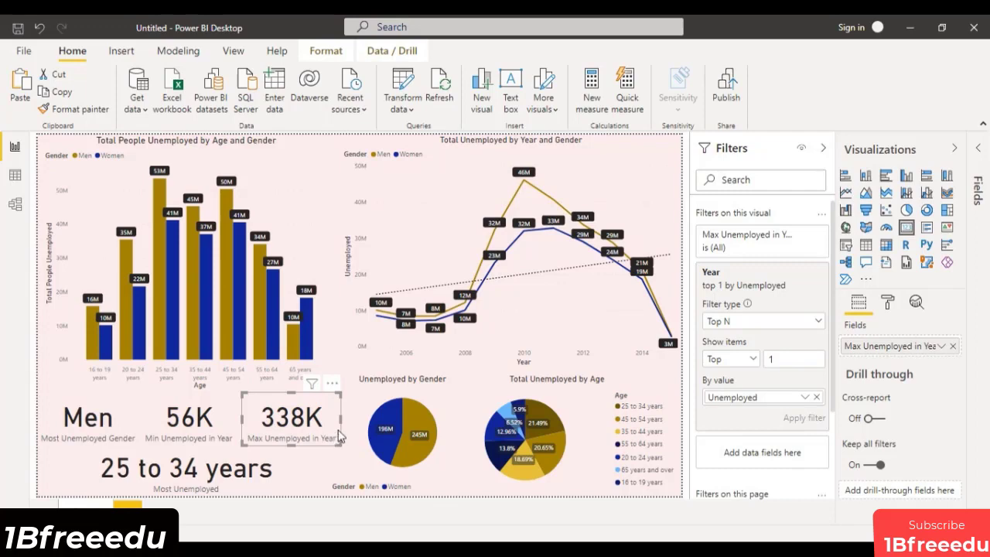
{"action": "left_click", "coordinate": [942, 348]}
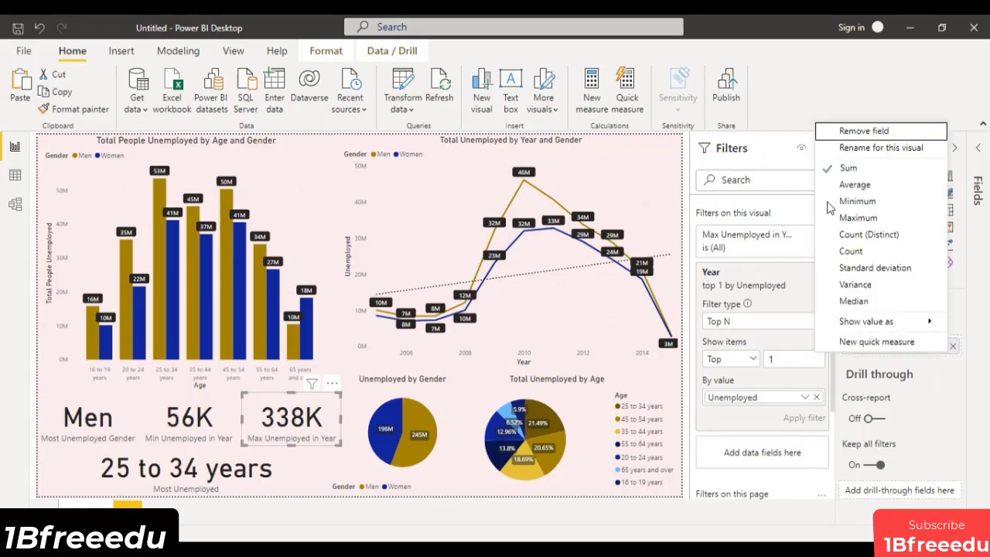
{"action": "left_click", "coordinate": [867, 206]}
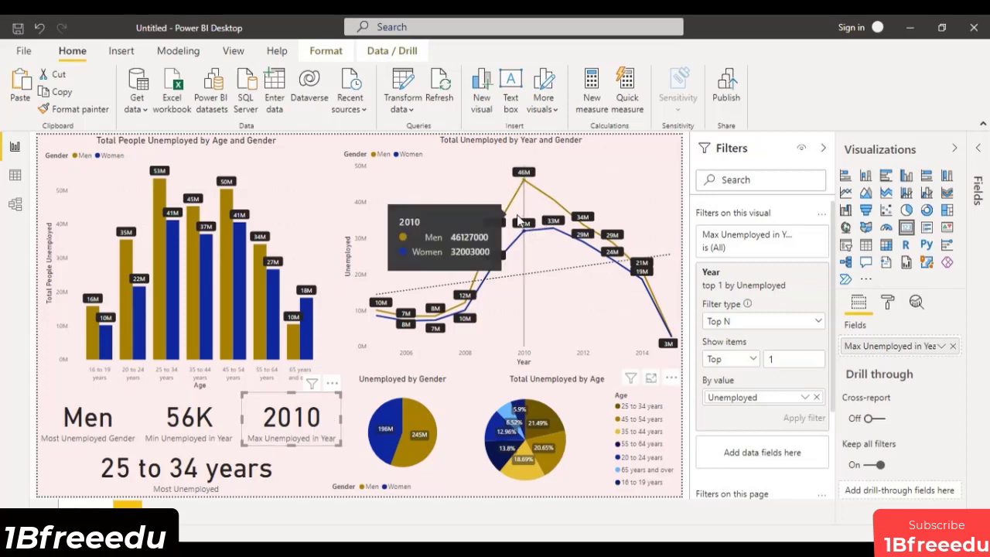
- Check the Show items options in the "Min Unemployed in Year" card's Year filter and set the card field's aggregation to Maximum
{"action": "left_click", "coordinate": [224, 419]}
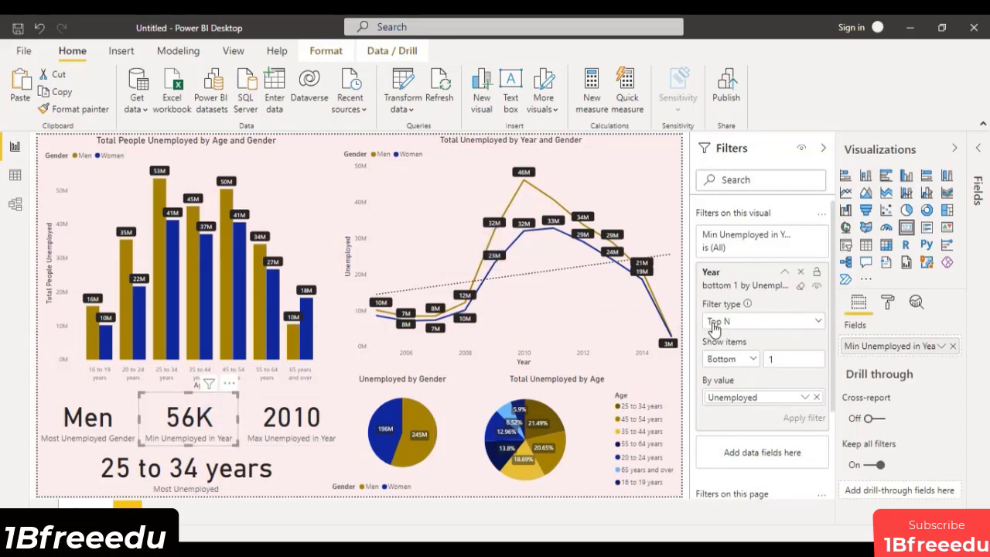
{"action": "left_click", "coordinate": [750, 361]}
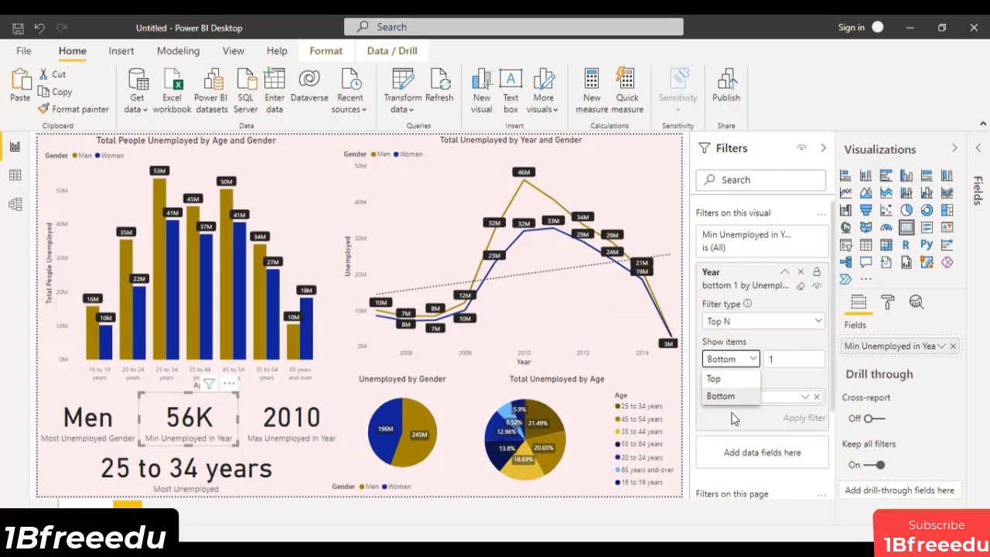
{"action": "left_click", "coordinate": [794, 368]}
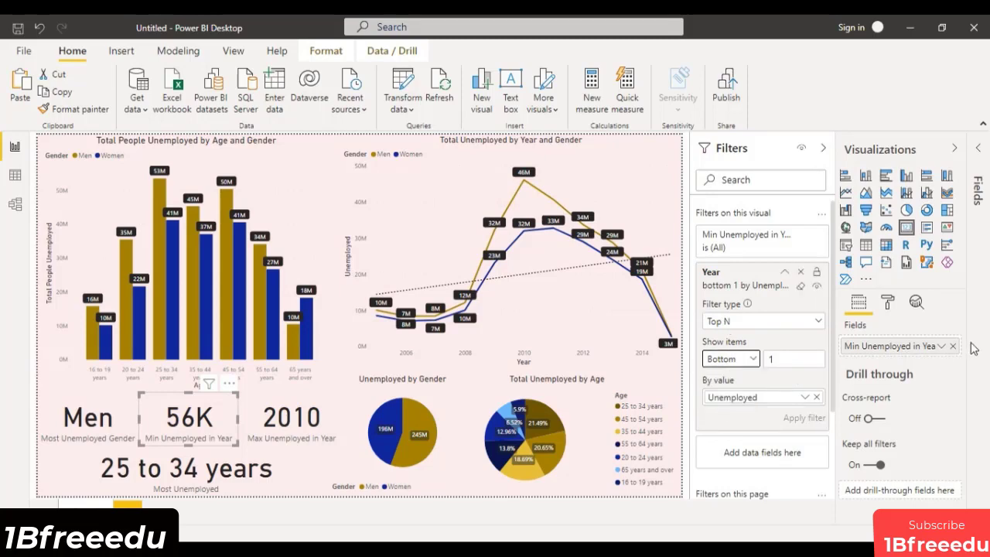
{"action": "left_click", "coordinate": [943, 347]}
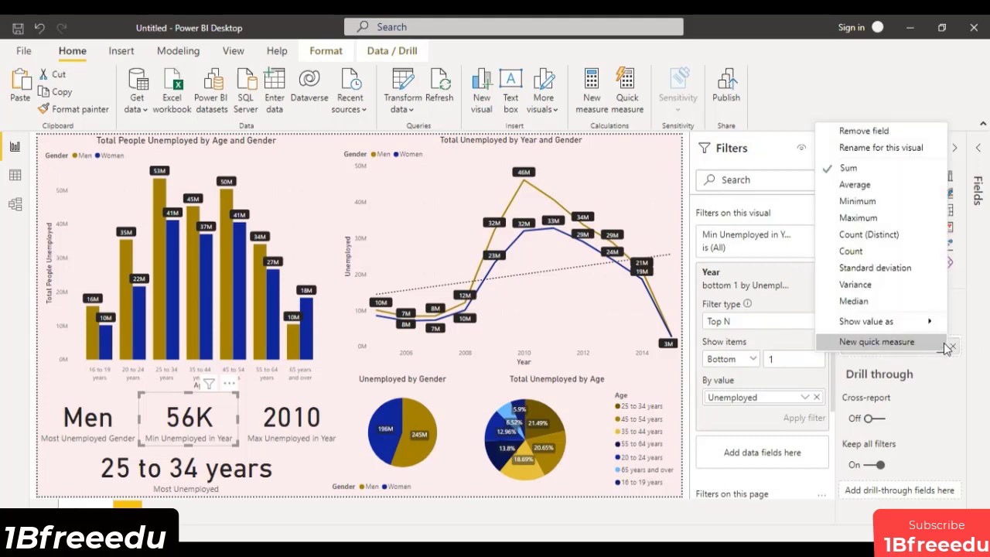
{"action": "left_click", "coordinate": [868, 218]}
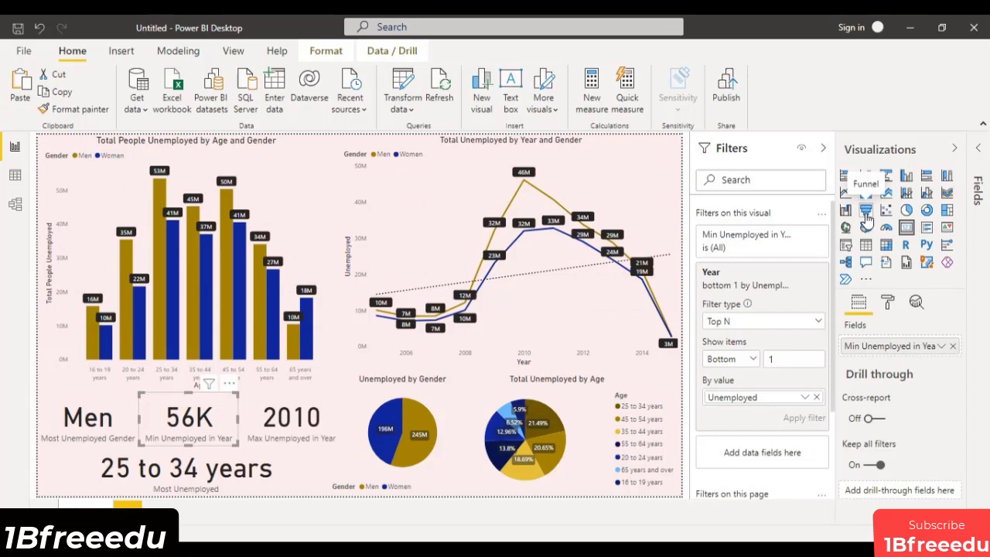
- Collapse the filter and visualization areas and deselect the card to show the finished report page
{"action": "left_click", "coordinate": [822, 150]}
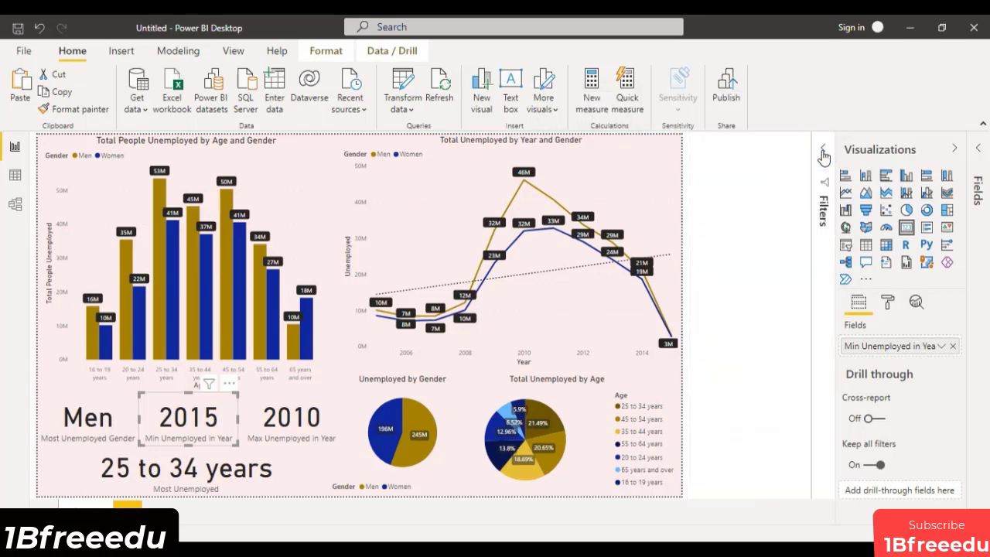
{"action": "left_click", "coordinate": [954, 148]}
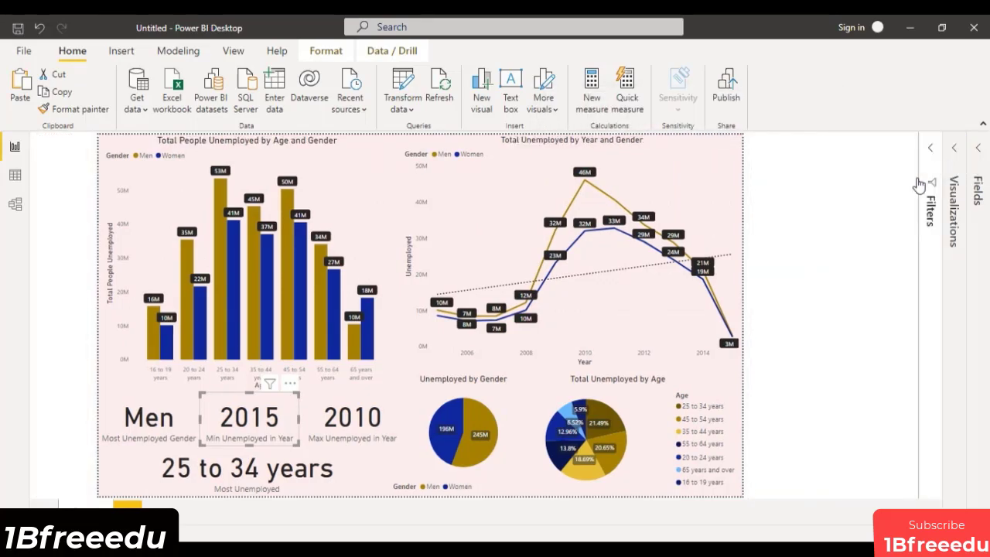
{"action": "left_click", "coordinate": [855, 275]}
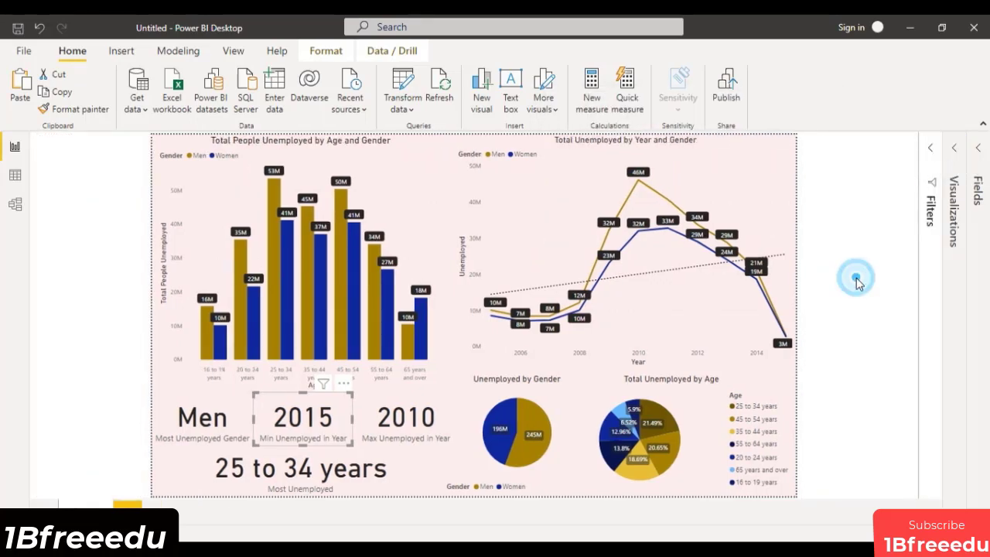